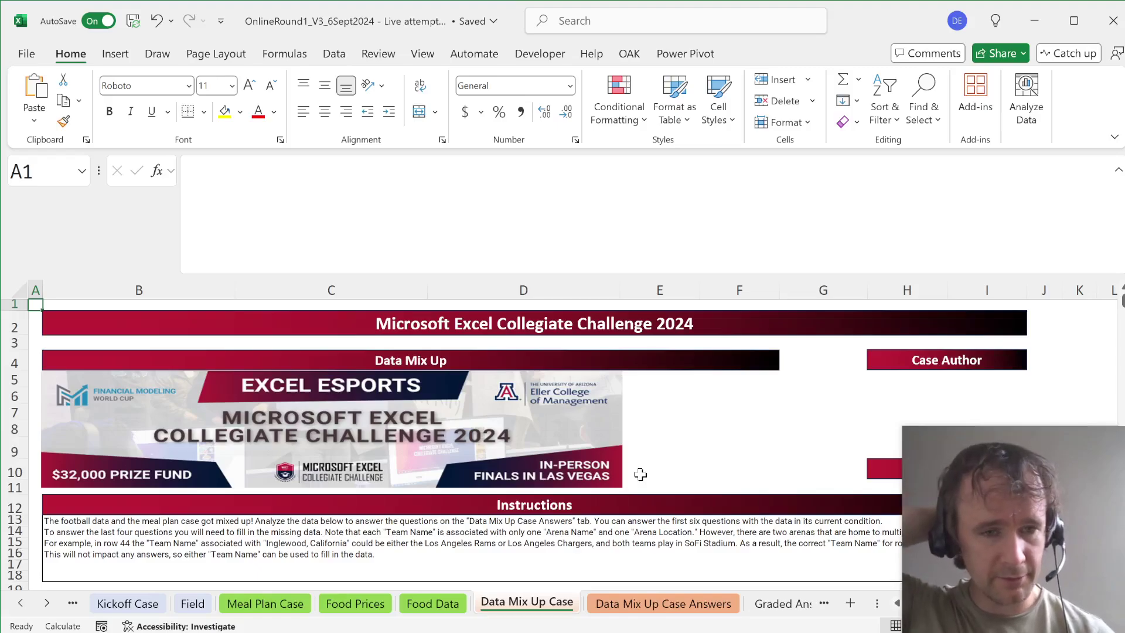
Step: Read the Data Mix Up case instructions and examine the data table's columns and rows beneath them
scroll(640, 474, "down", 1)
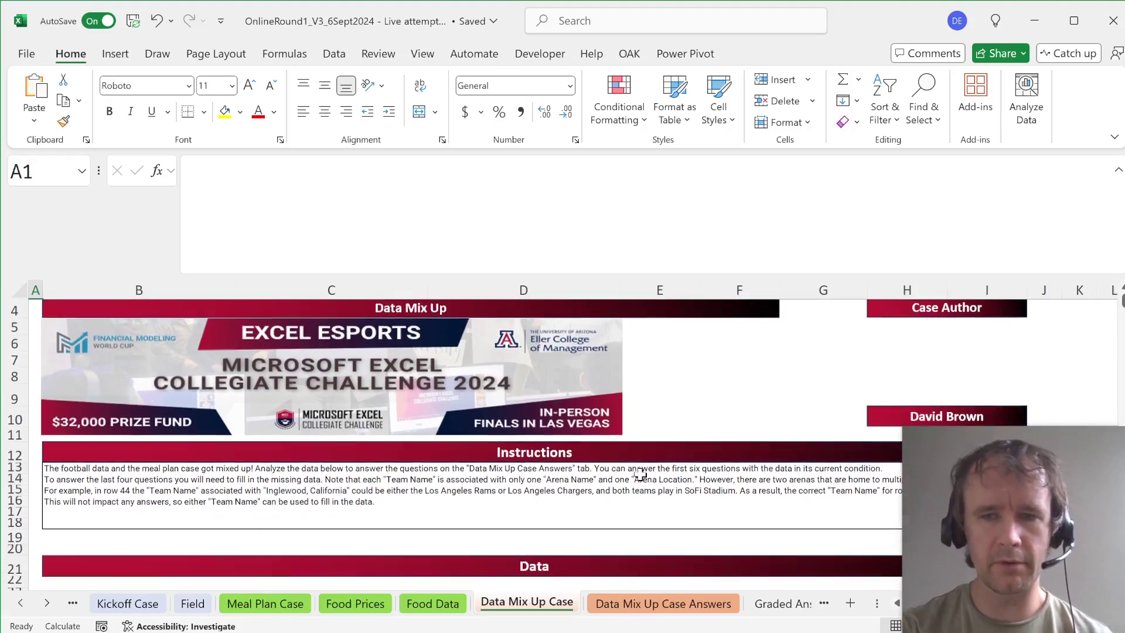
scroll(640, 474, "up", 1)
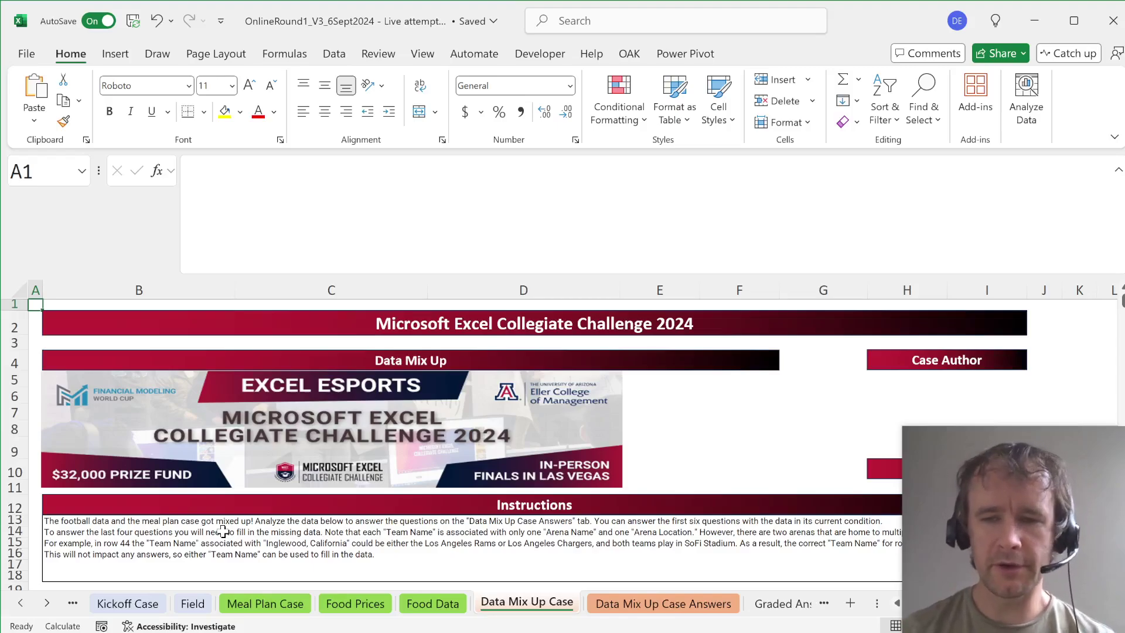
scroll(223, 531, "down", 3)
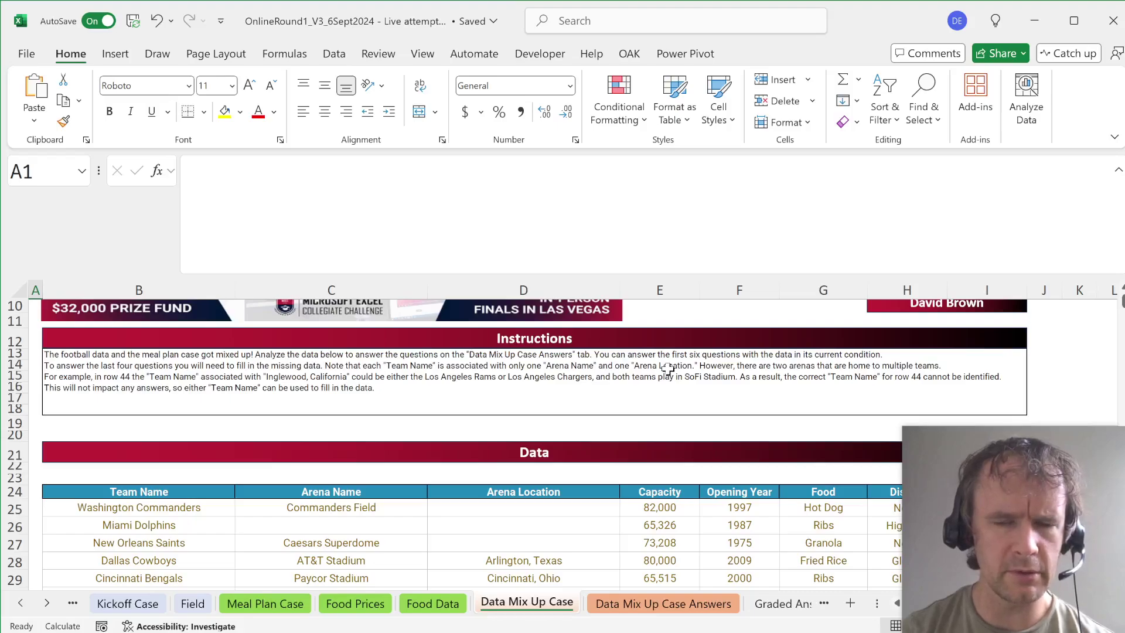
scroll(667, 369, "down", 5)
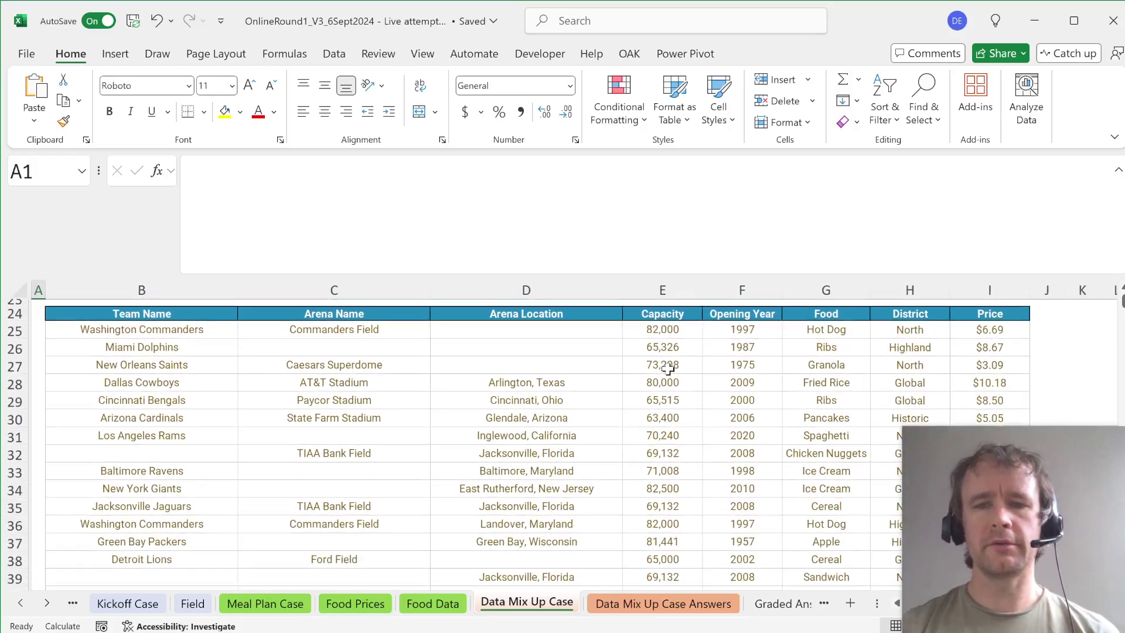
scroll(668, 369, "right", 1)
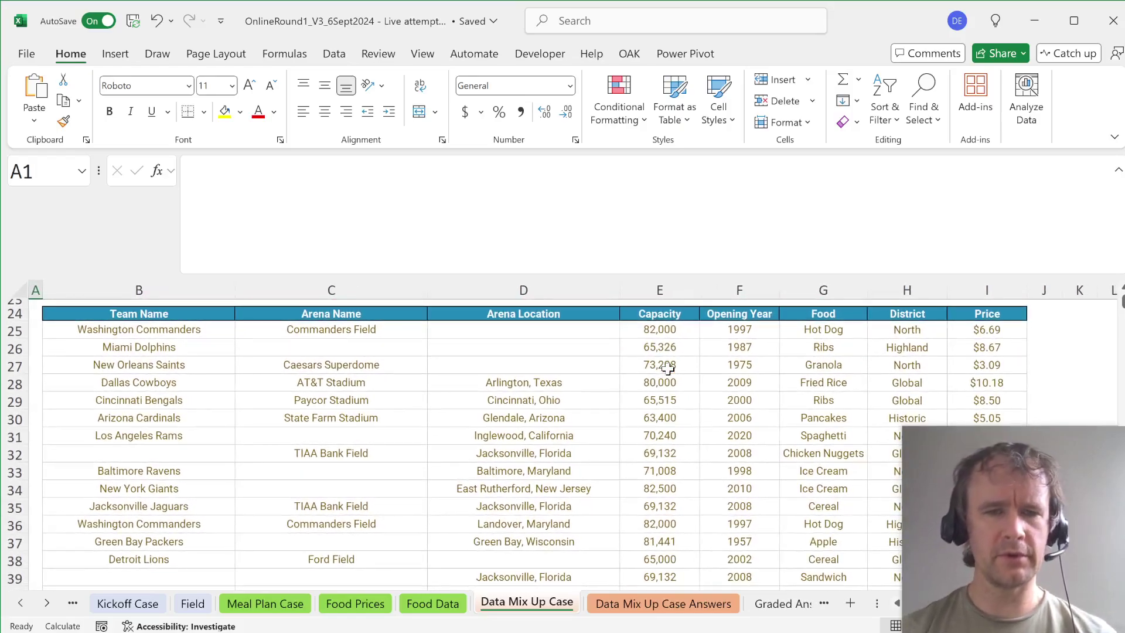
scroll(668, 369, "down", 20)
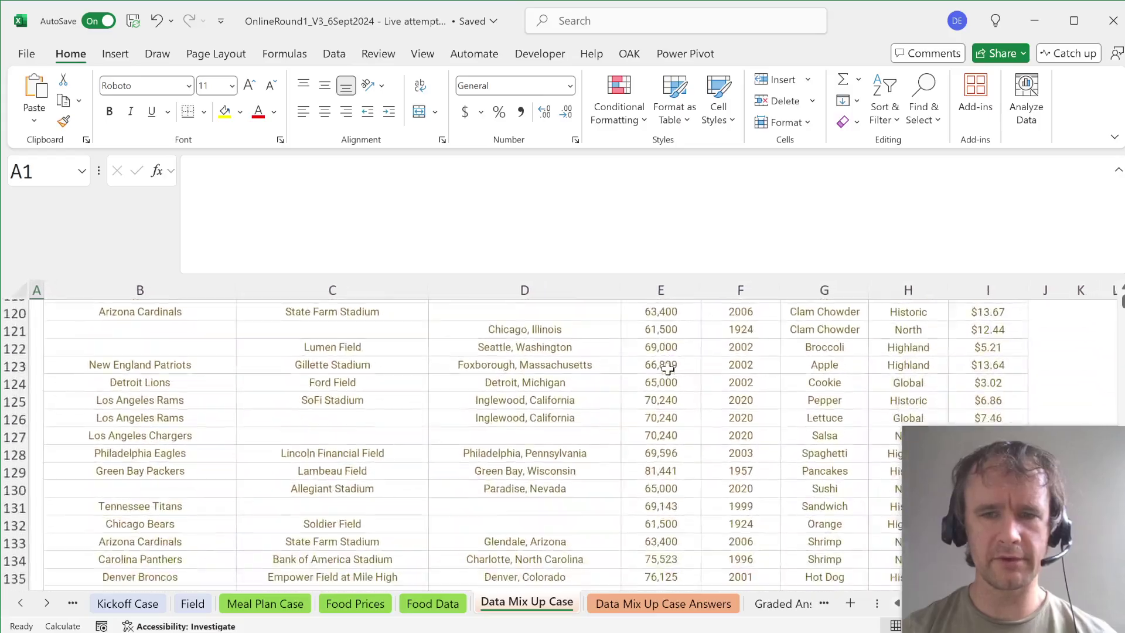
scroll(668, 370, "down", 20)
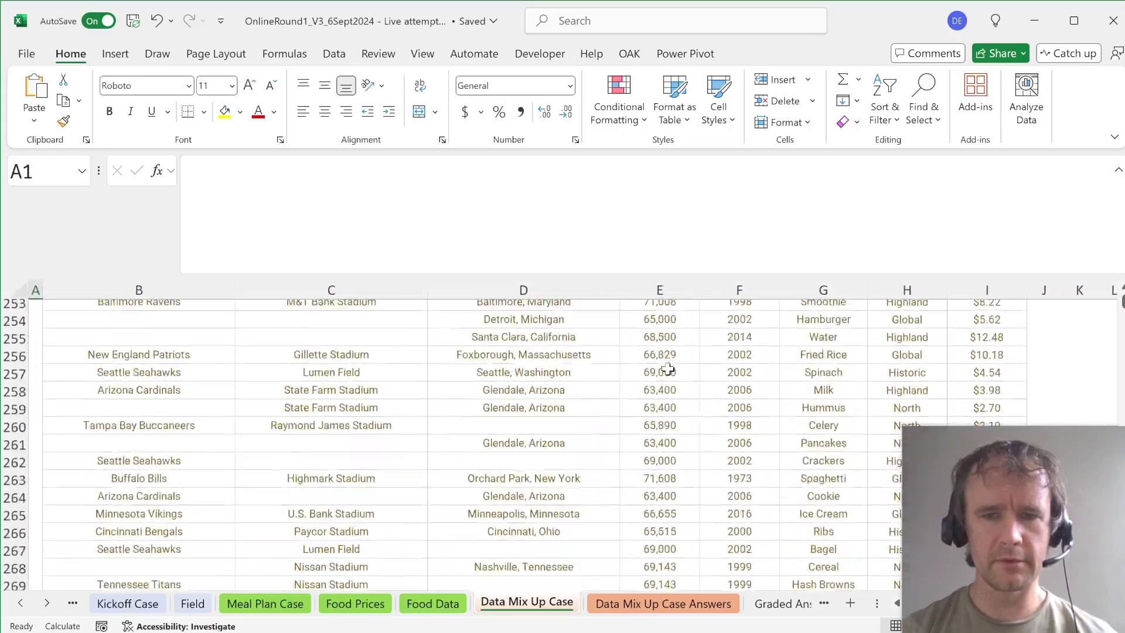
scroll(668, 370, "down", 20)
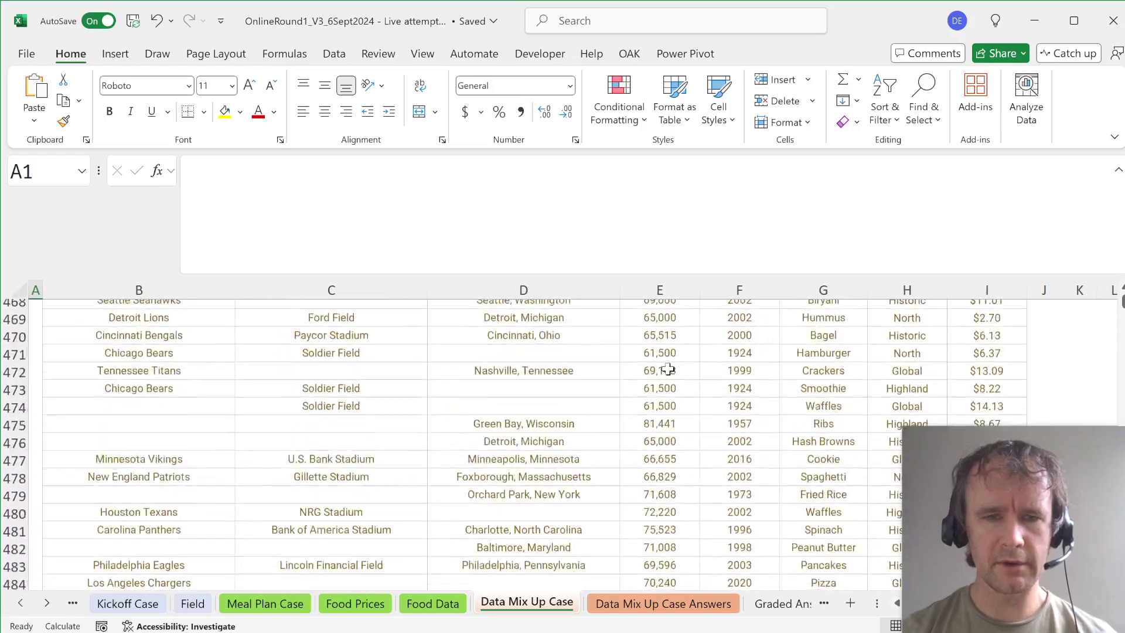
scroll(668, 369, "down", 11)
left_click(668, 369)
key("ctrl+Up")
key("ctrl+Up")
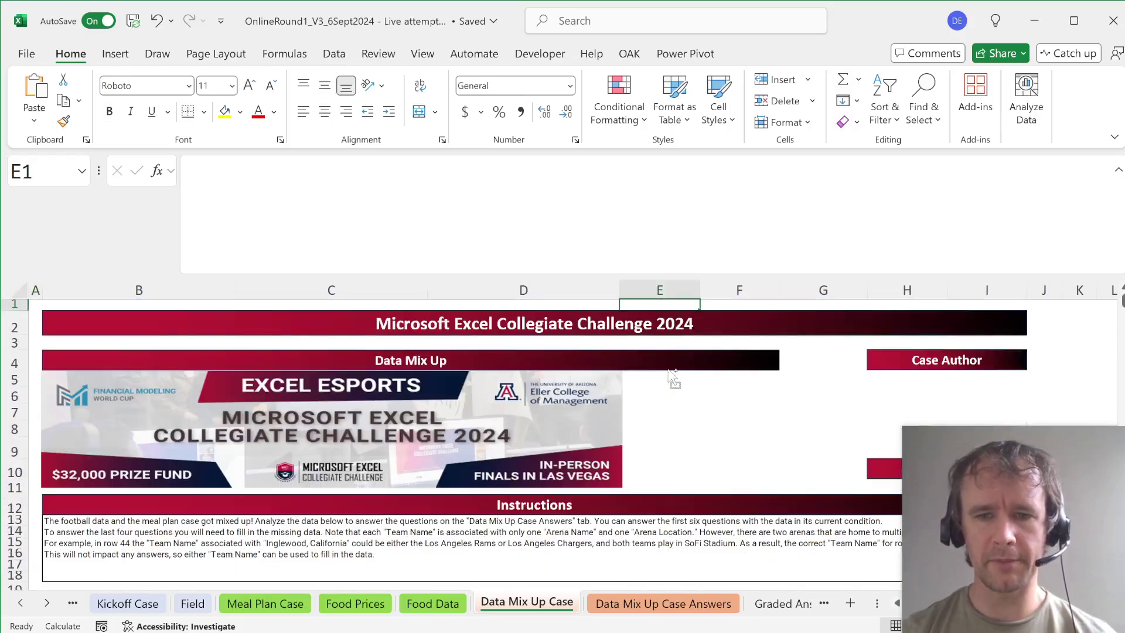
key("ctrl+Down")
scroll(668, 369, "down", 1)
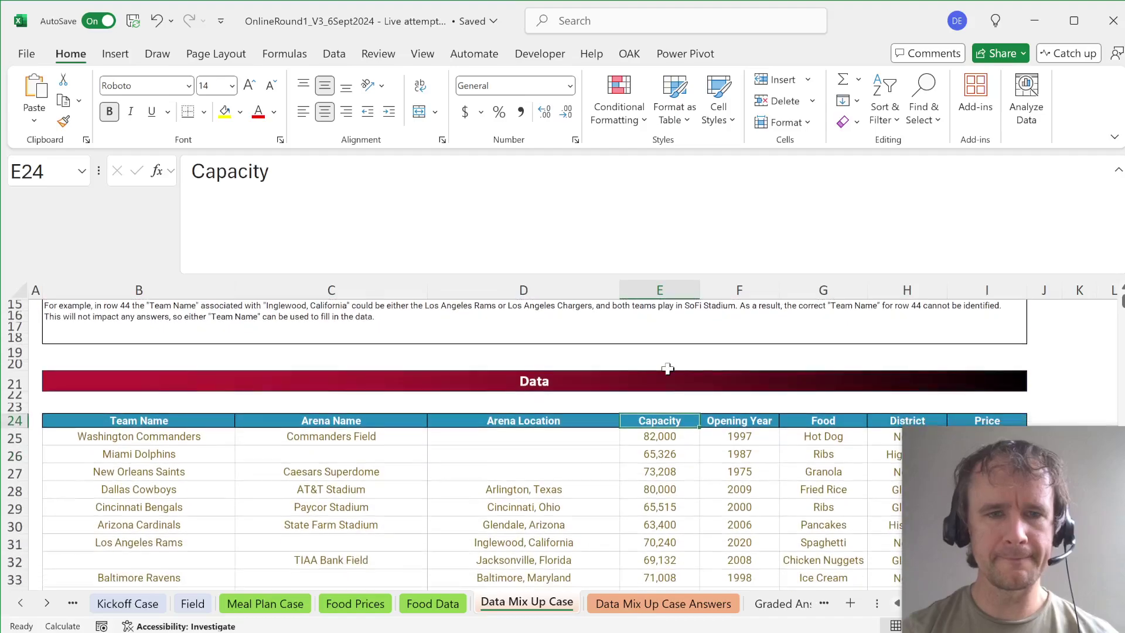
Step: Switch to the Data Mix Up Case Answers sheet and select question 1's answer cell D22
key("ctrl+Page_Down")
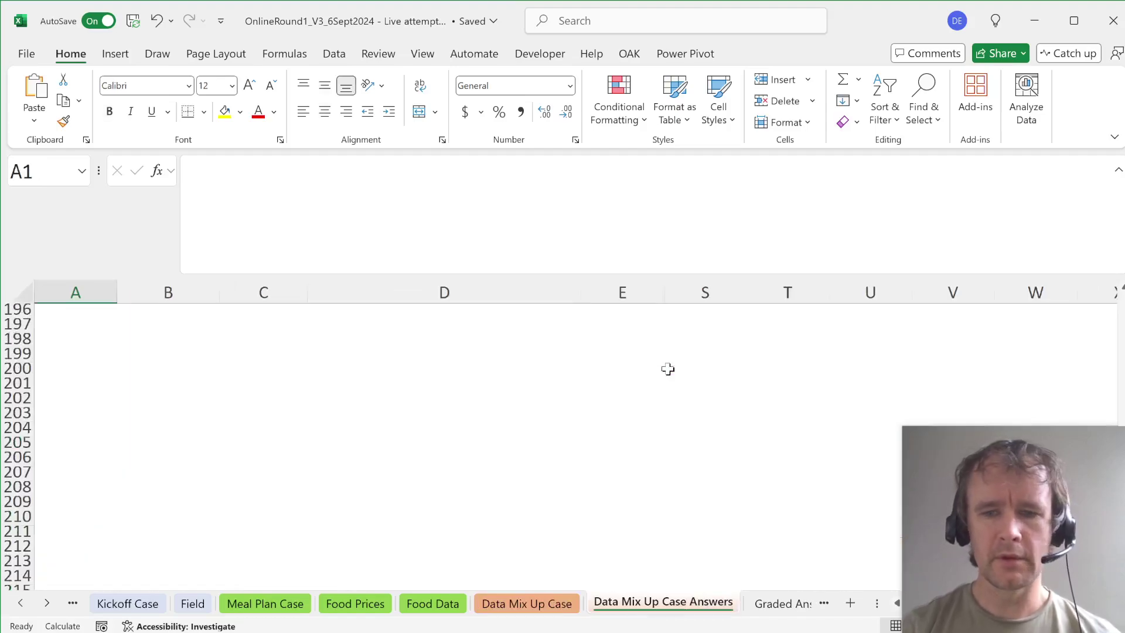
scroll(453, 399, "down", 4)
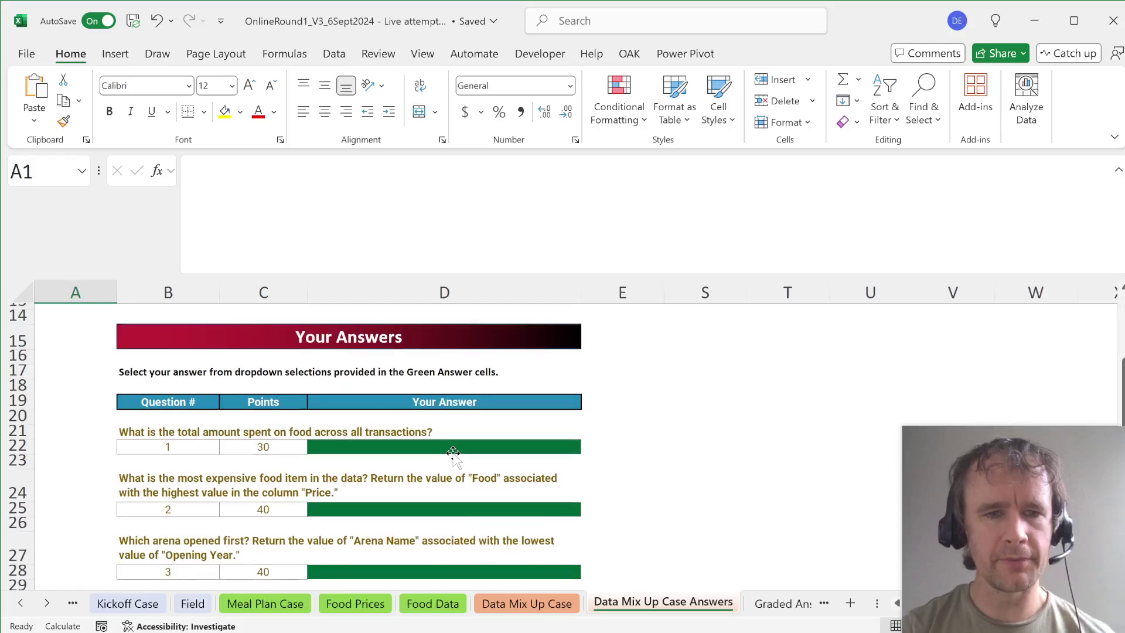
scroll(453, 453, "down", 1)
left_click(409, 428)
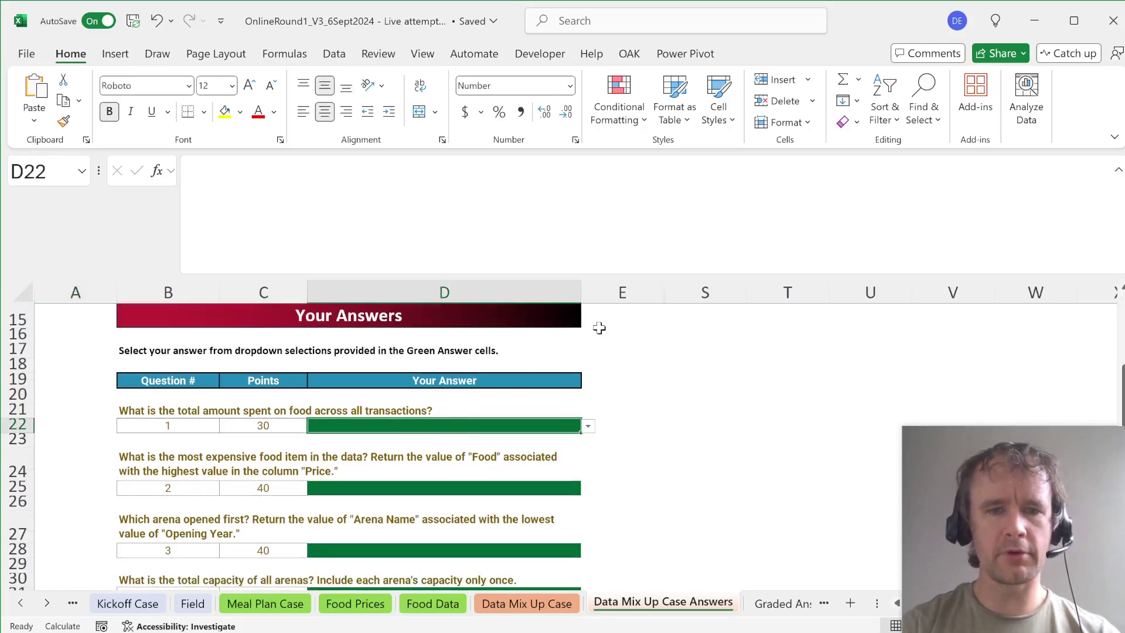
key("Right")
type("=sum")
key("Tab")
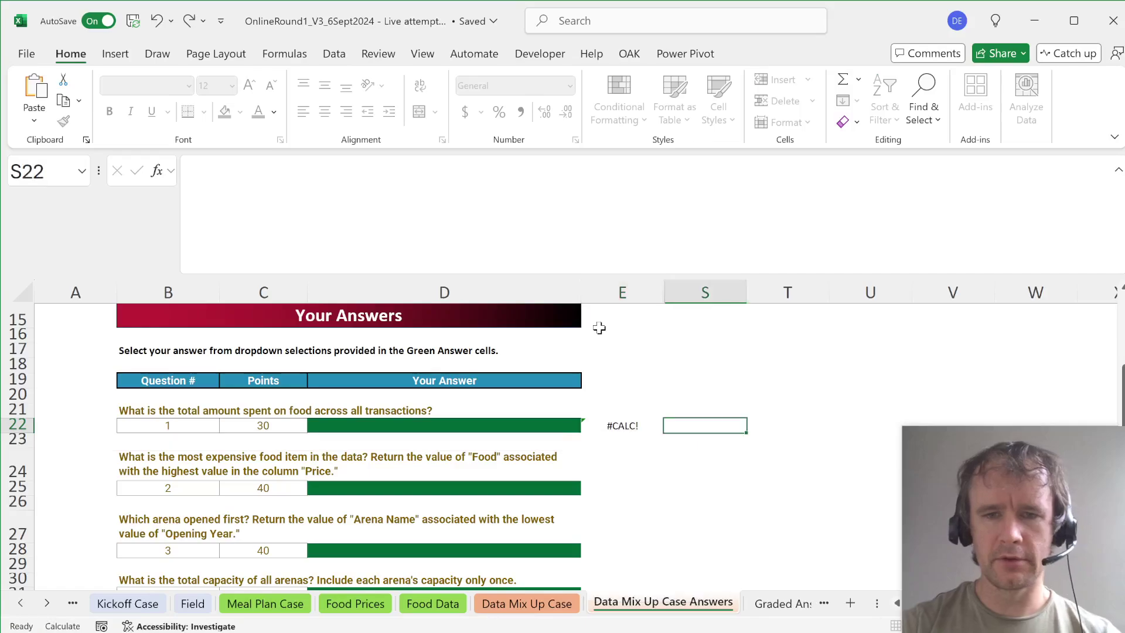
key("Left")
type("=sum(")
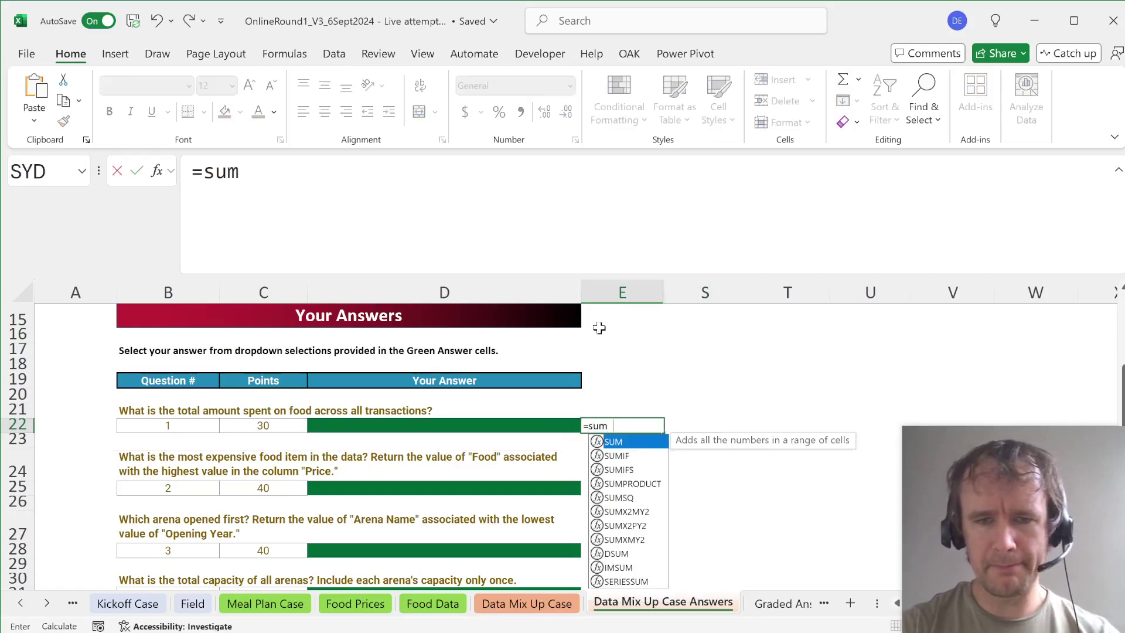
key("ctrl+Page_Up")
scroll(813, 442, "right", 5)
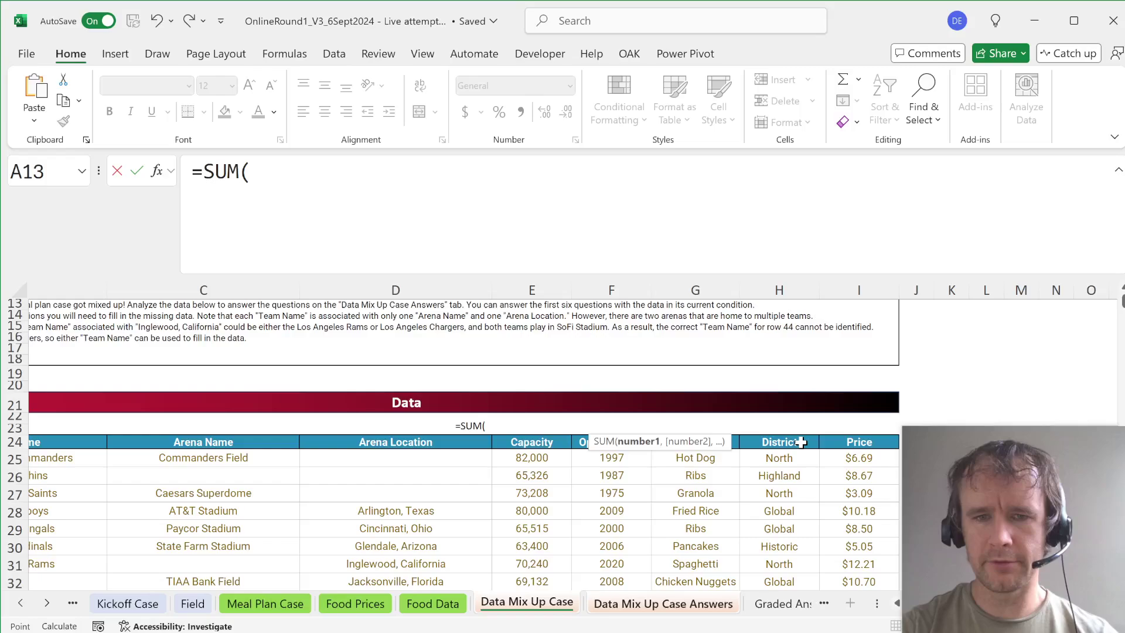
scroll(801, 443, "right", 3)
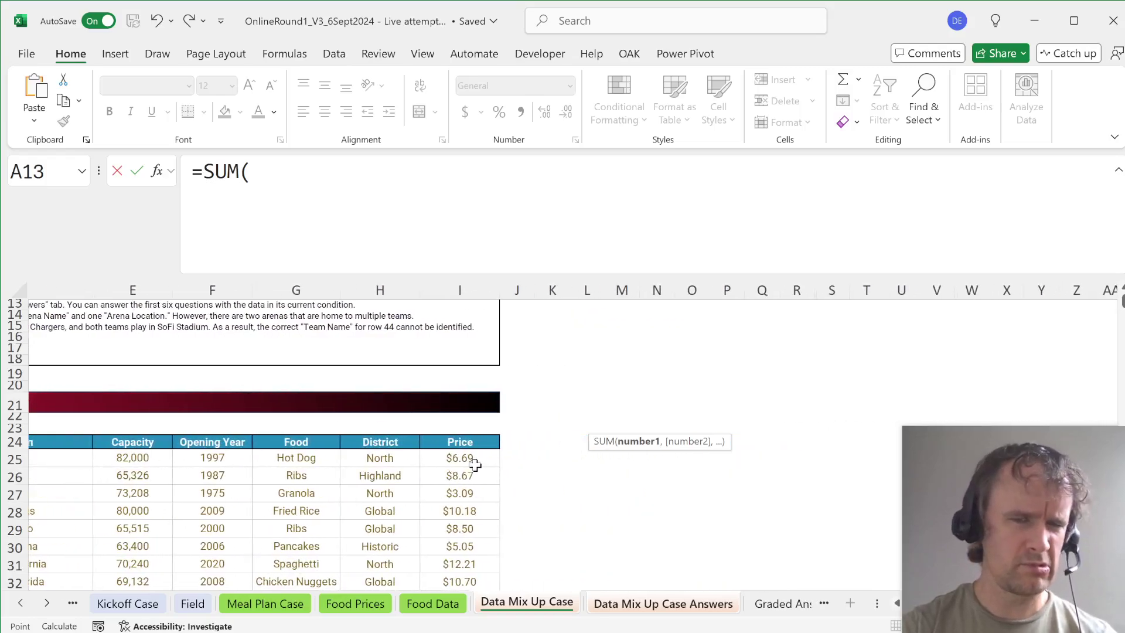
scroll(431, 452, "left", 5)
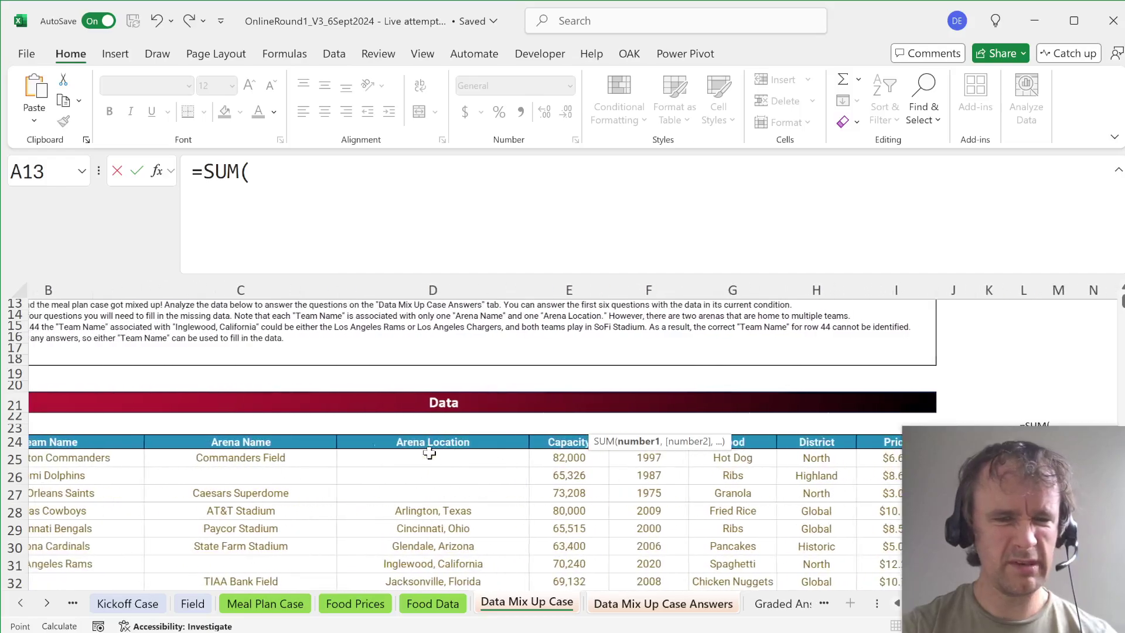
scroll(430, 452, "right", 3)
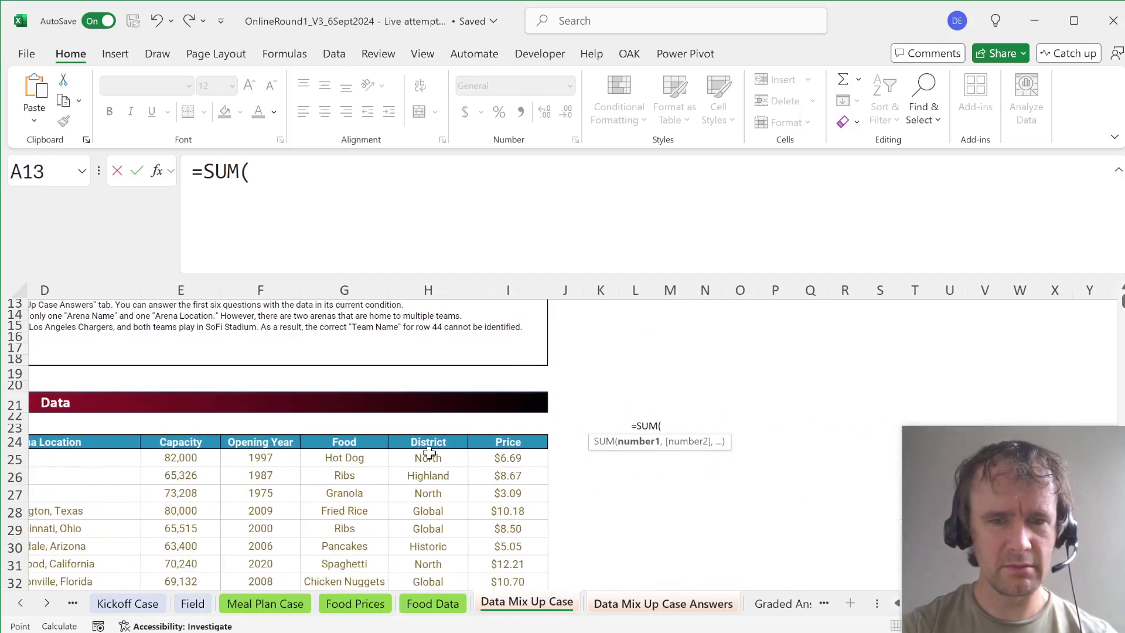
key("BackSpace")
key("Return")
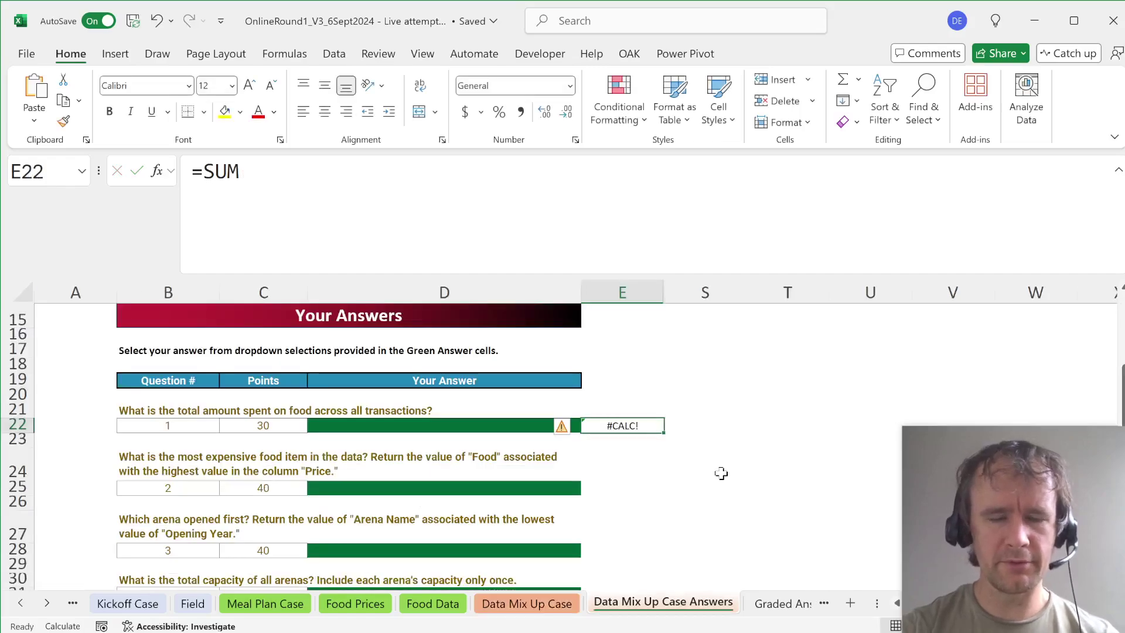
Step: Look over the table on the Data Mix Up Case sheet and select all Price values, I25:I5784
key("ctrl+Page_Up")
scroll(469, 454, "left", 3)
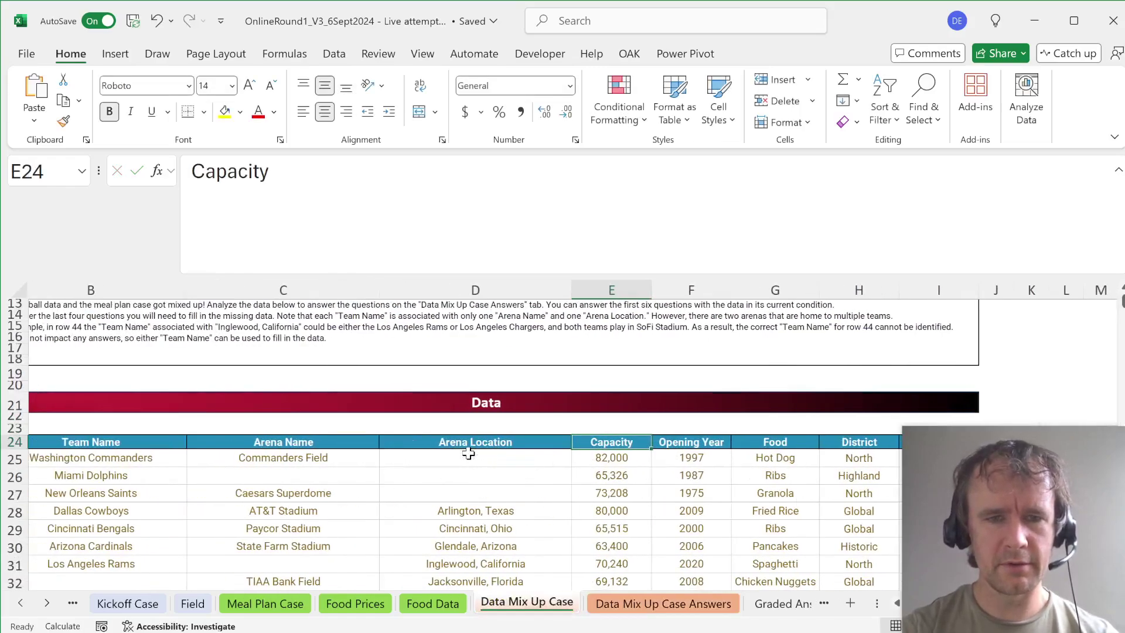
key("Left")
key("Right")
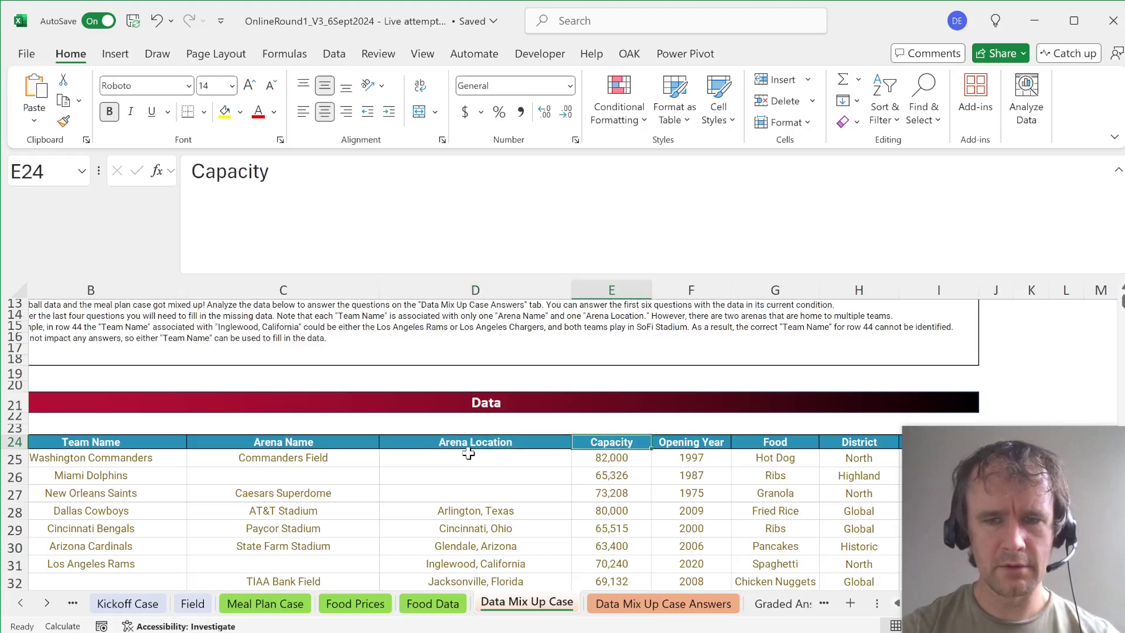
key("ctrl+shift+Right")
key("Right")
key("Left")
key("Right")
key("Right")
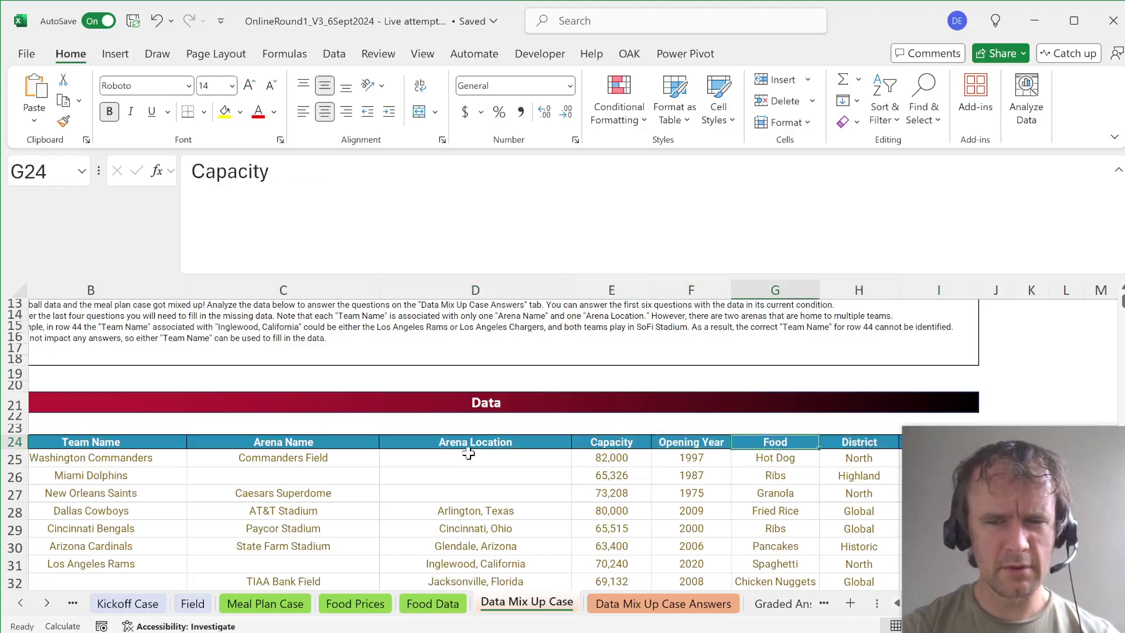
key("Right")
key("Right")
key("Right")
key("Right")
key("Right")
key("Right")
key("Right")
key("Right")
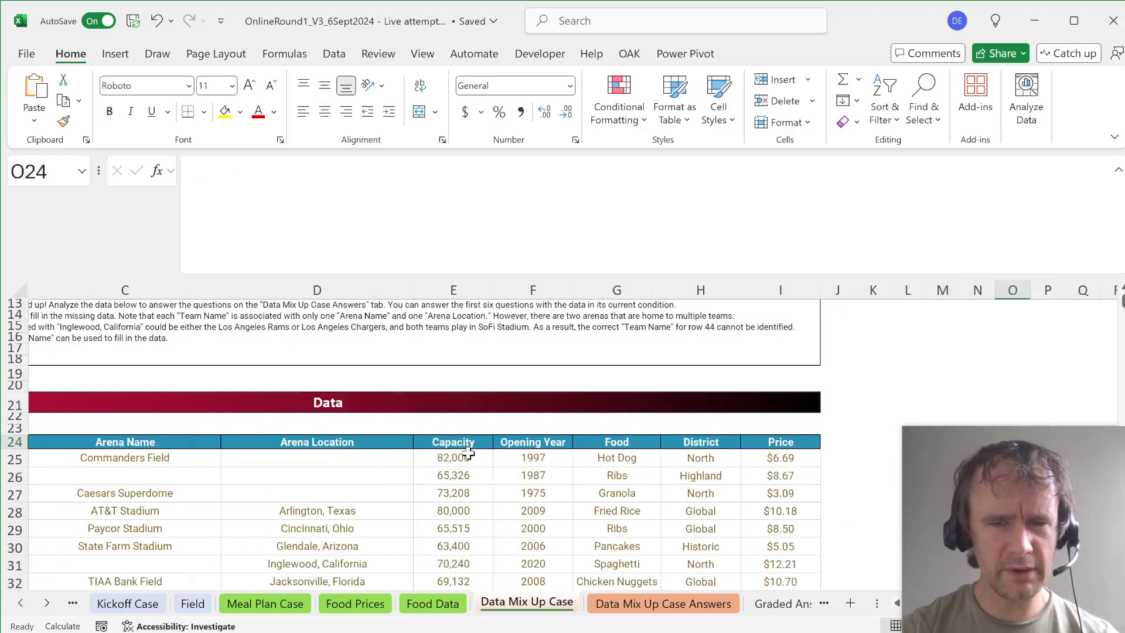
key("ctrl+Left")
key("Down")
key("Left")
key("Left")
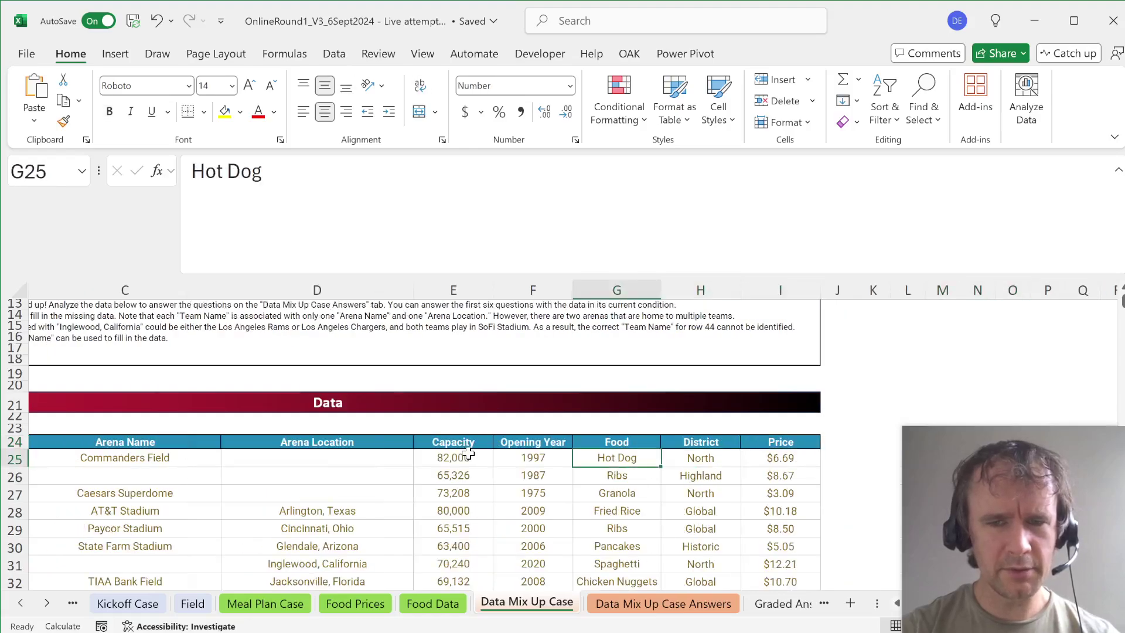
key("Right")
key("Right")
key("ctrl+shift+Down")
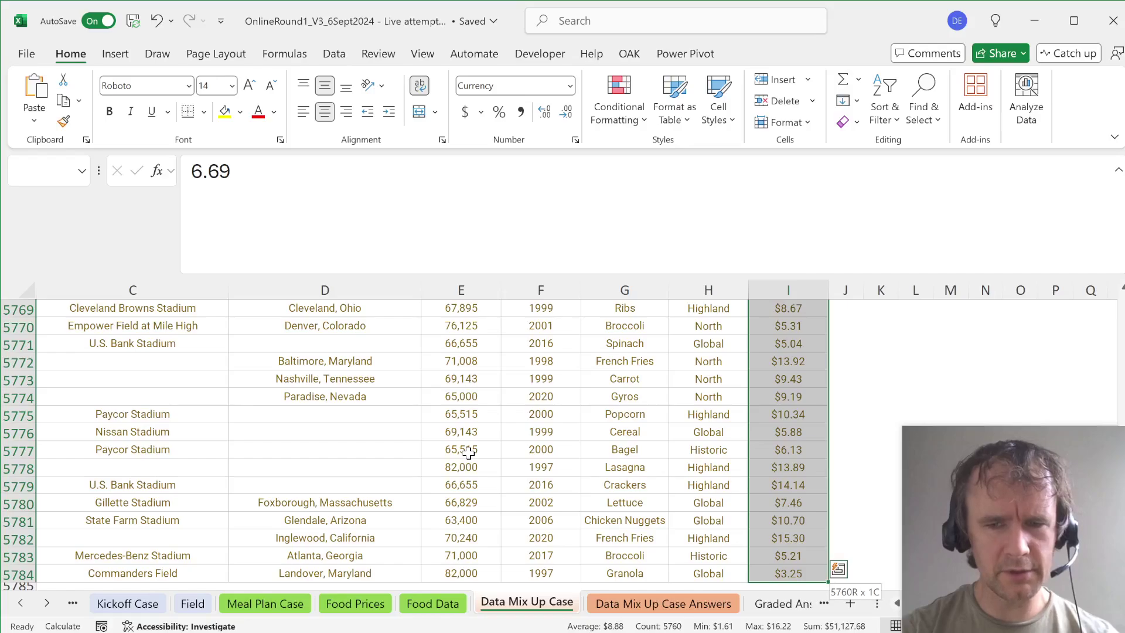
Step: Check the available answer choices for question 1 on the Data Mix Up Case Answers sheet
key("ctrl+Page_Down")
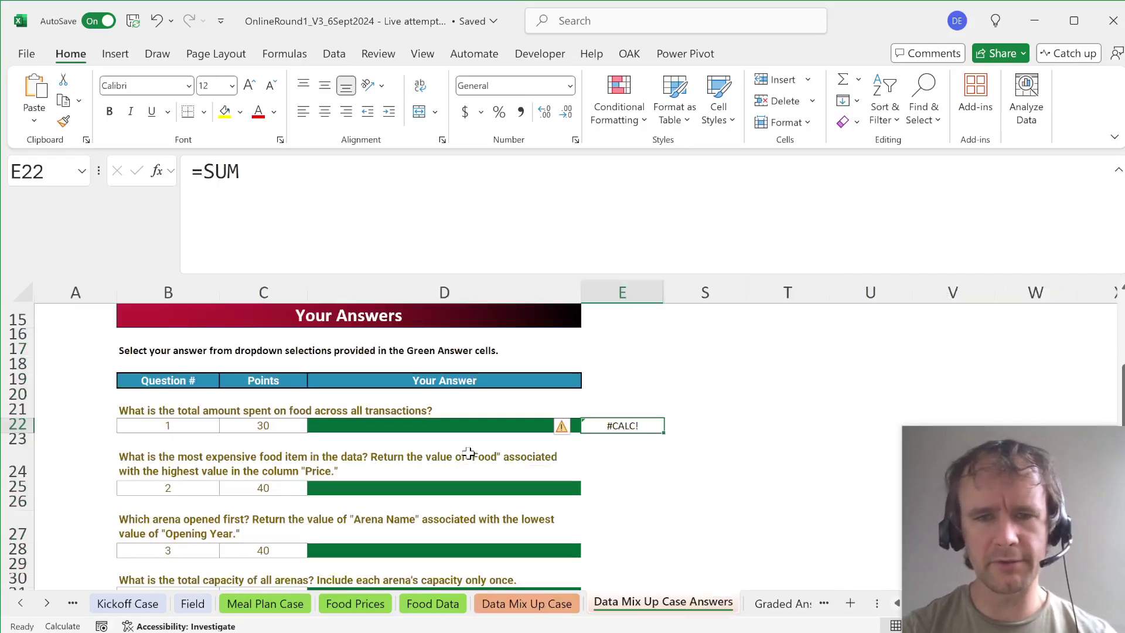
key("Left")
key("alt+Down")
key("Escape")
key("Right")
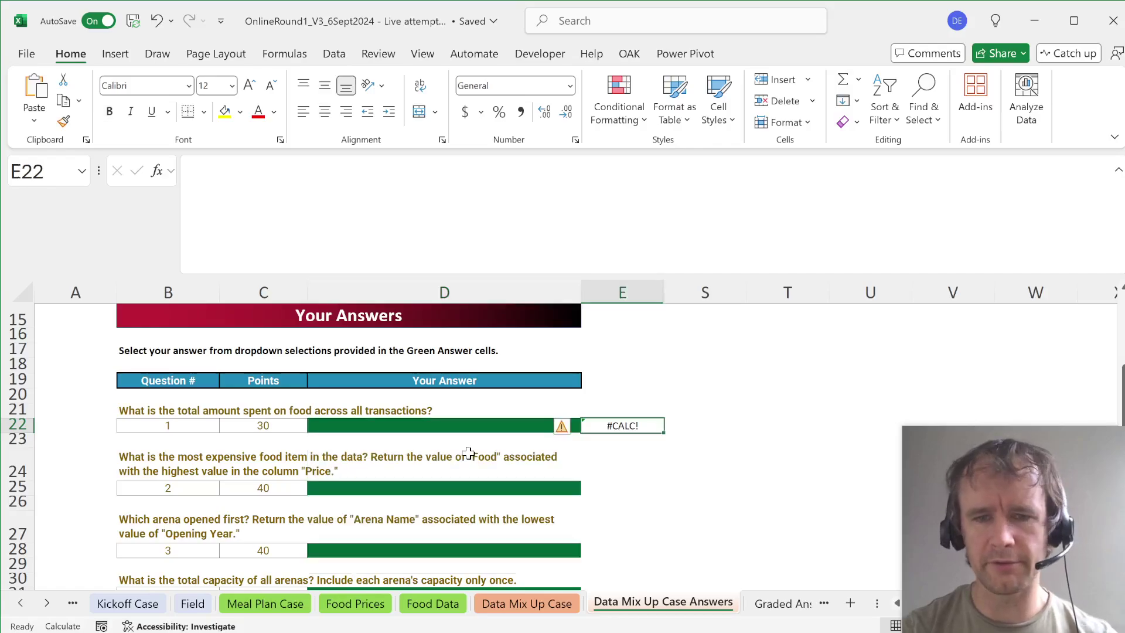
Step: Enter a SUM formula in E22 totalling the Price range I25:I5784 of the Data Mix Up Case sheet
type("=sum")
key("Return")
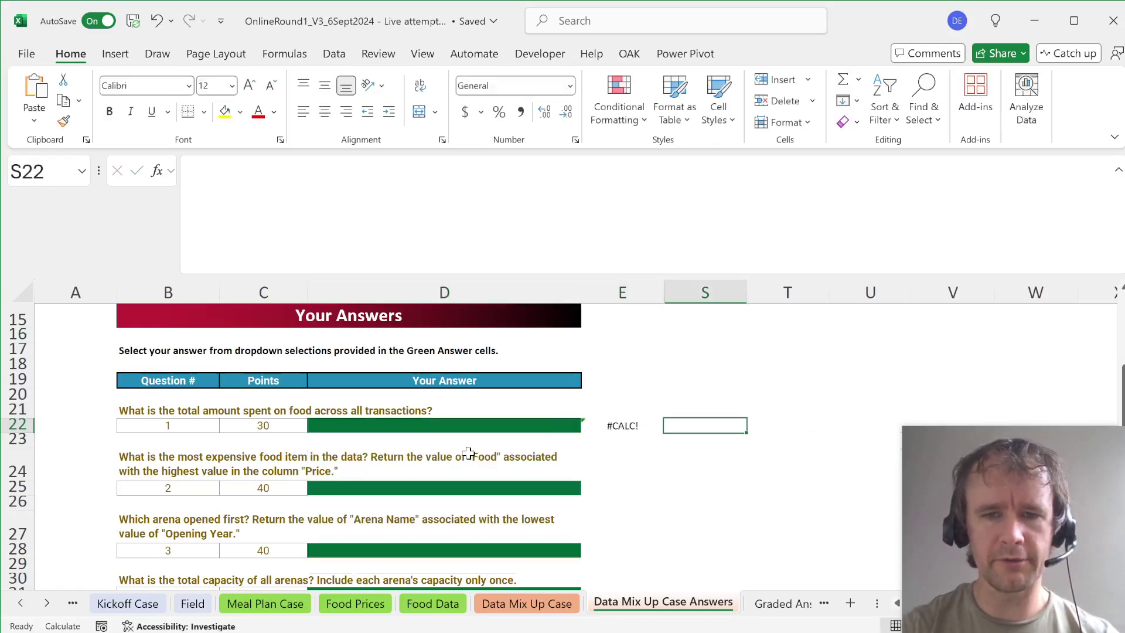
key("Left")
type("=sum")
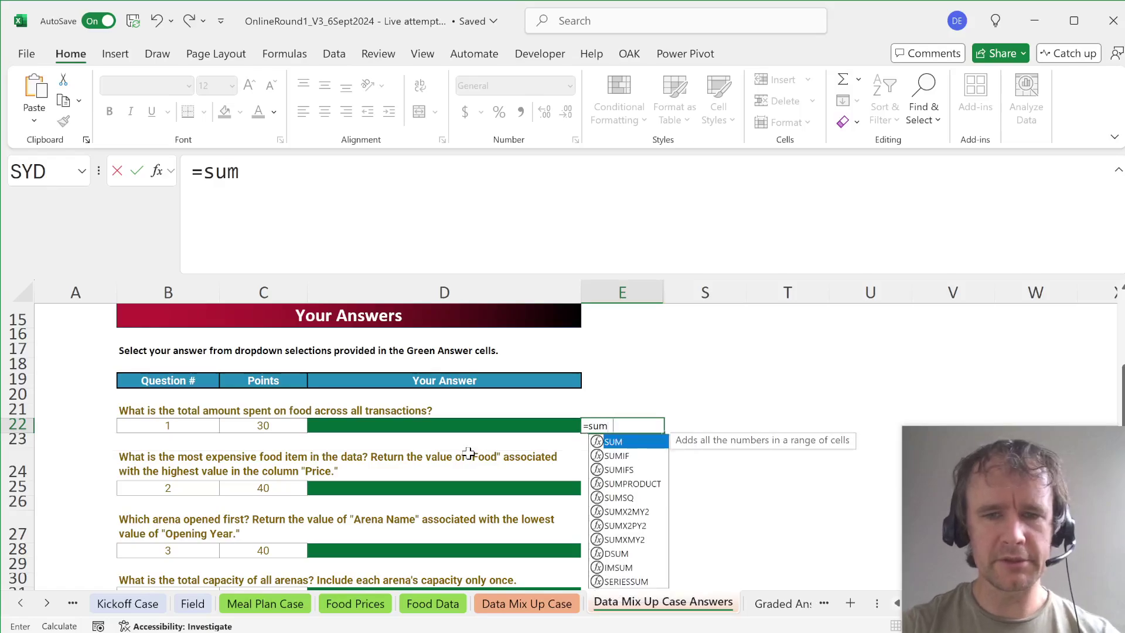
key("Tab")
key("ctrl+Page_Up")
left_click(794, 375)
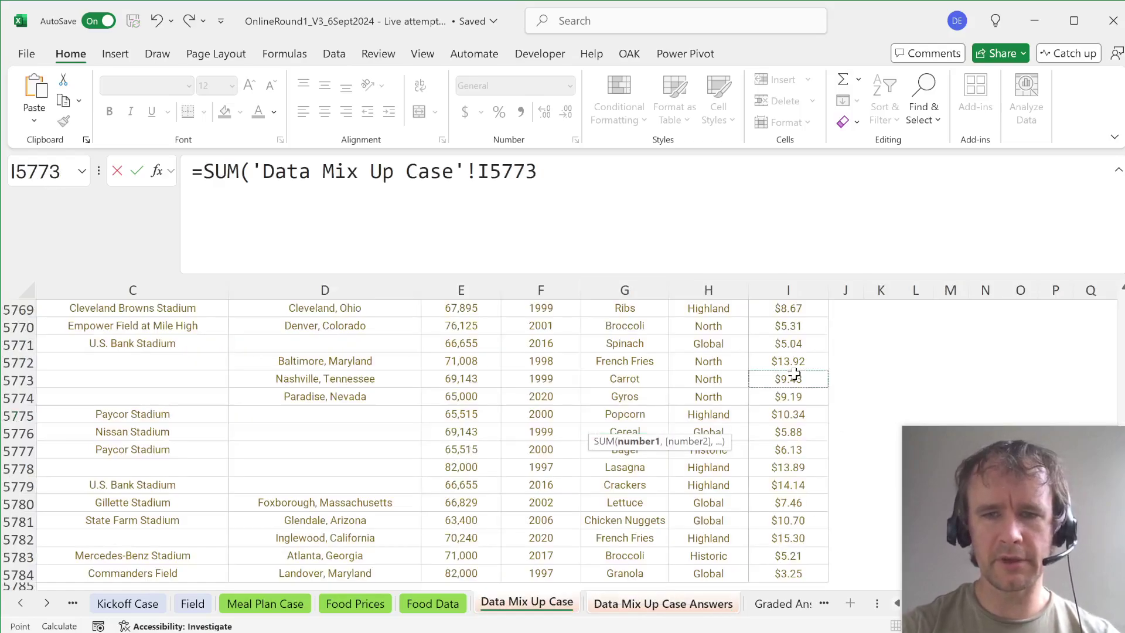
key("ctrl+Up")
key("Down")
key("ctrl+shift+Down")
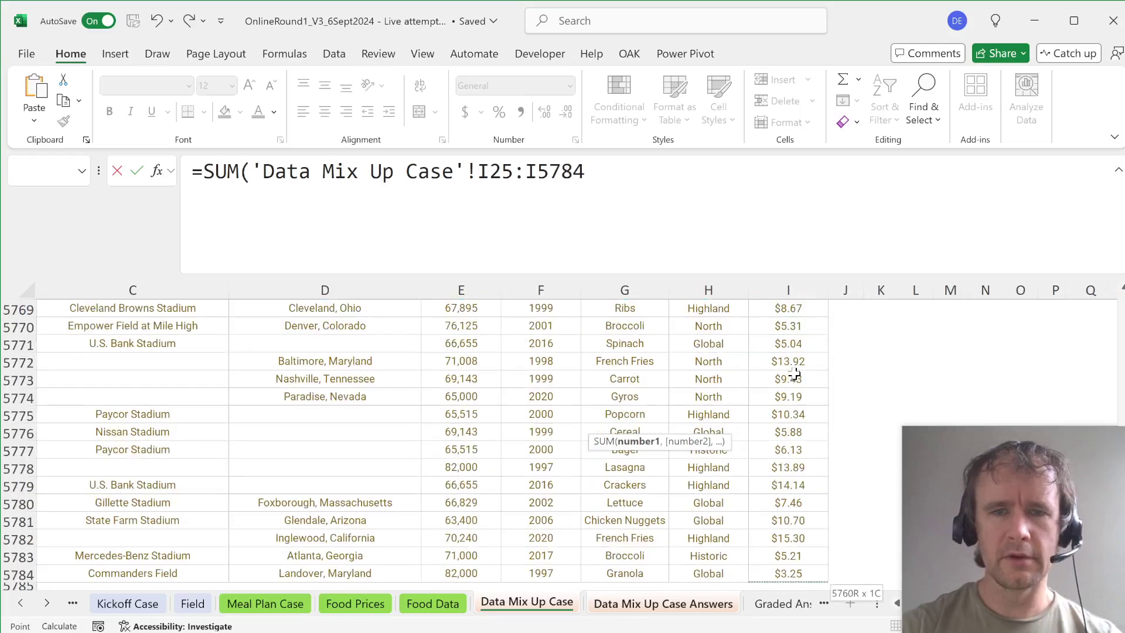
type(")")
key("Return")
Step: Highlight the question 1 text in B21 with a yellow fill
key("Up")
key("Left")
key("Left")
key("Up")
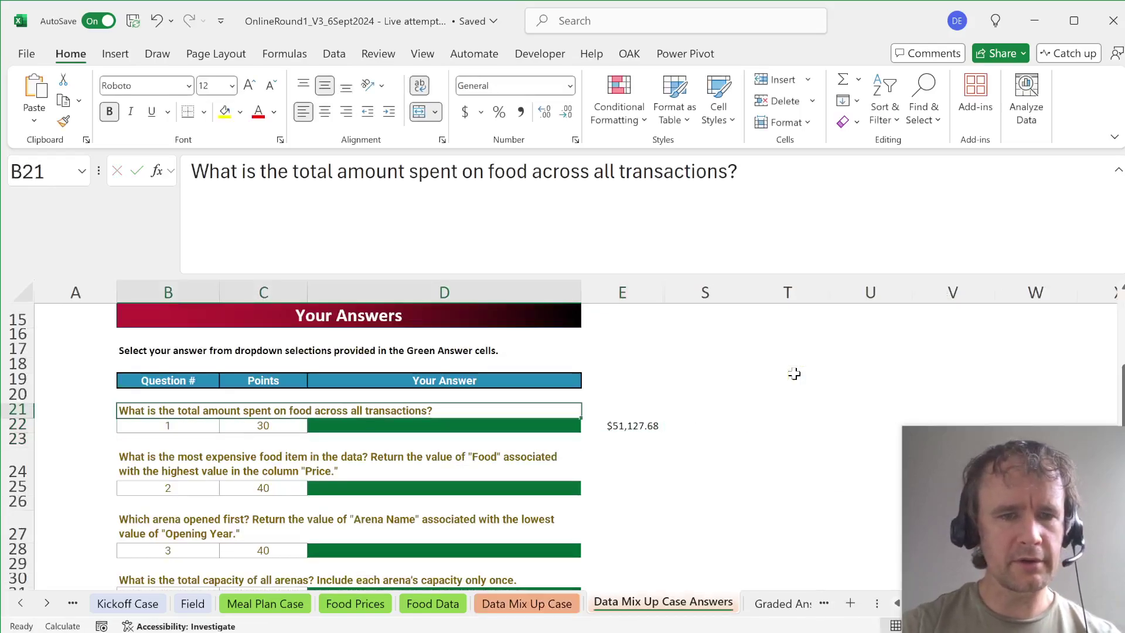
left_click(225, 111)
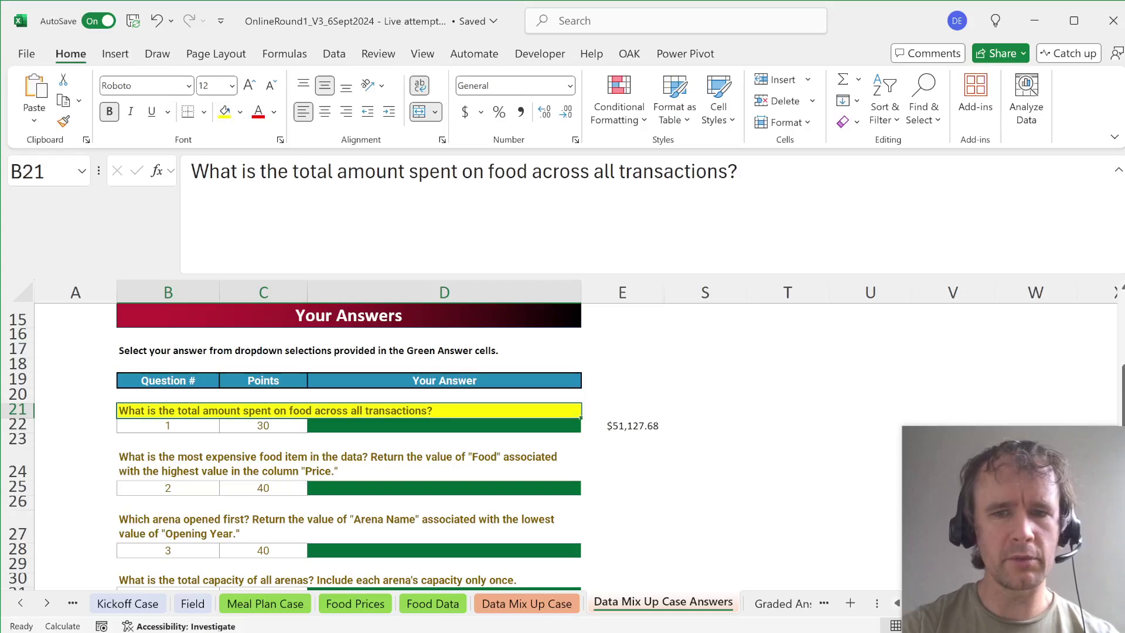
Step: Choose $51,127.68 as the answer to question 1 in D22
key("Right")
key("Down")
key("Left")
key("alt+Down")
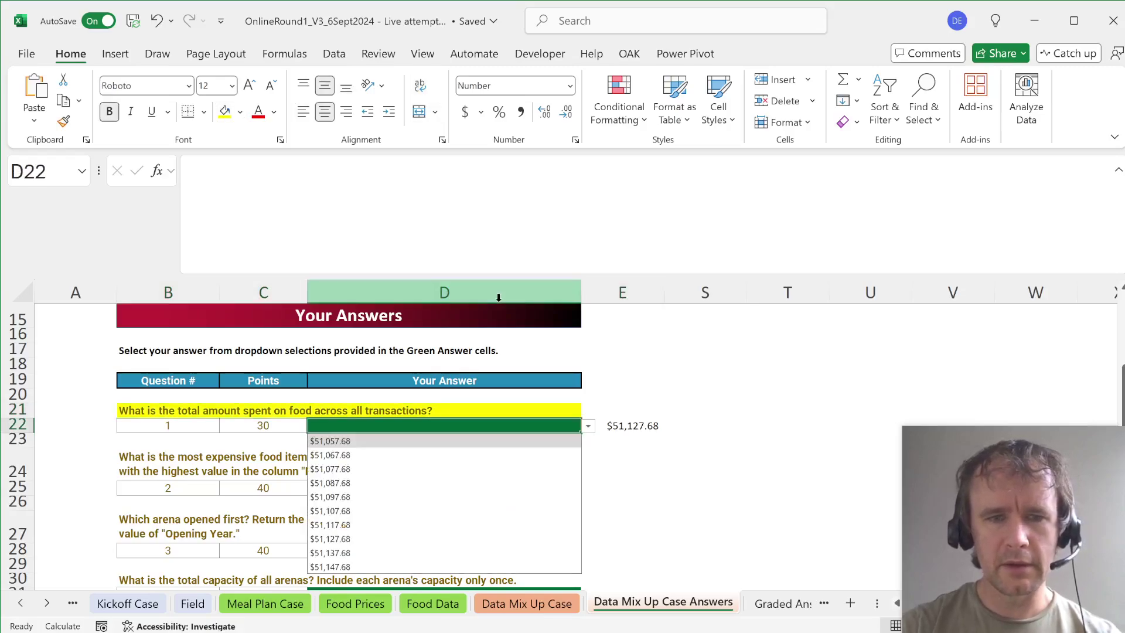
key("Down")
key("Down")
key("Down")
key("Down")
key("Down")
key("Down")
key("Down")
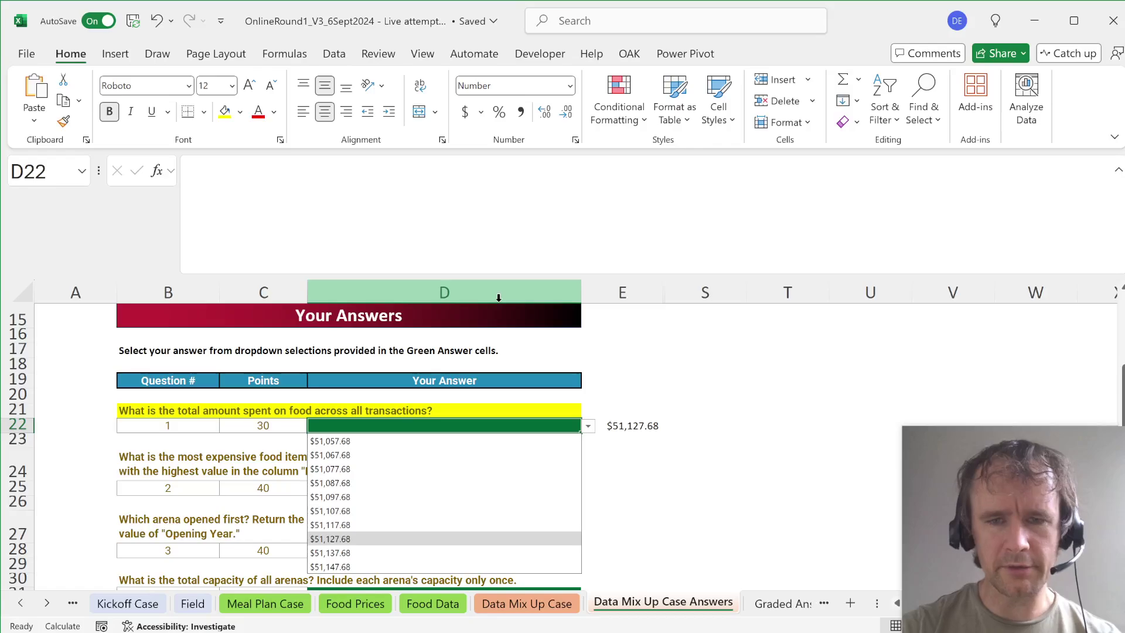
key("Return")
Step: Begin an XLOOKUP formula in E25 for 10^9 in the absolute Price range $I$25:$I$5784 of the Data Mix Up Case sheet
key("Down")
key("Down")
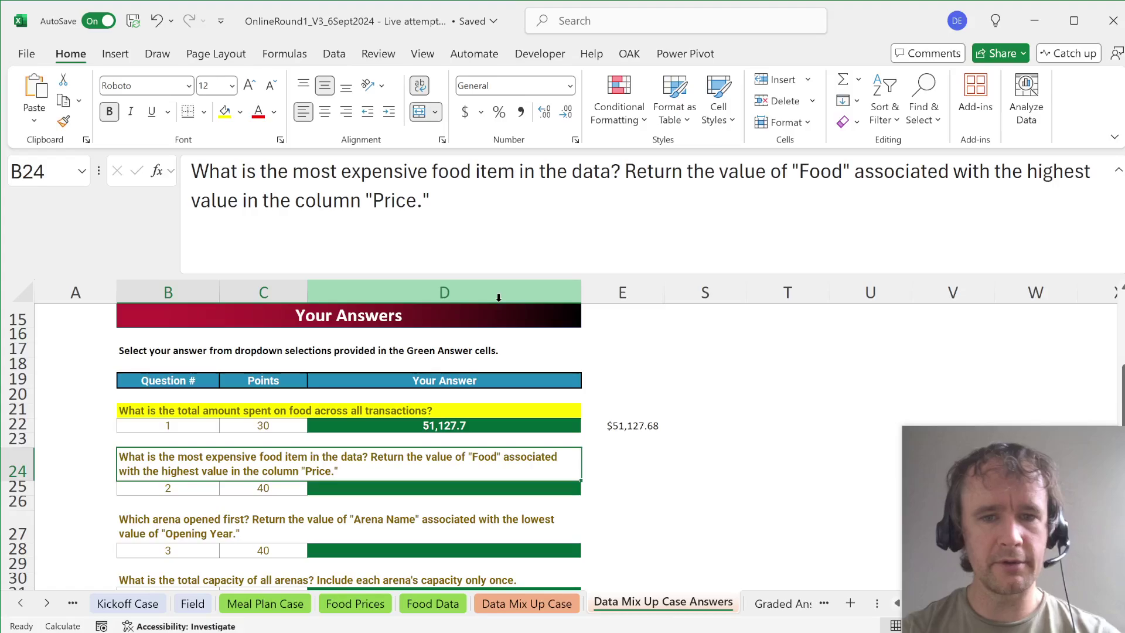
key("Right")
key("Down")
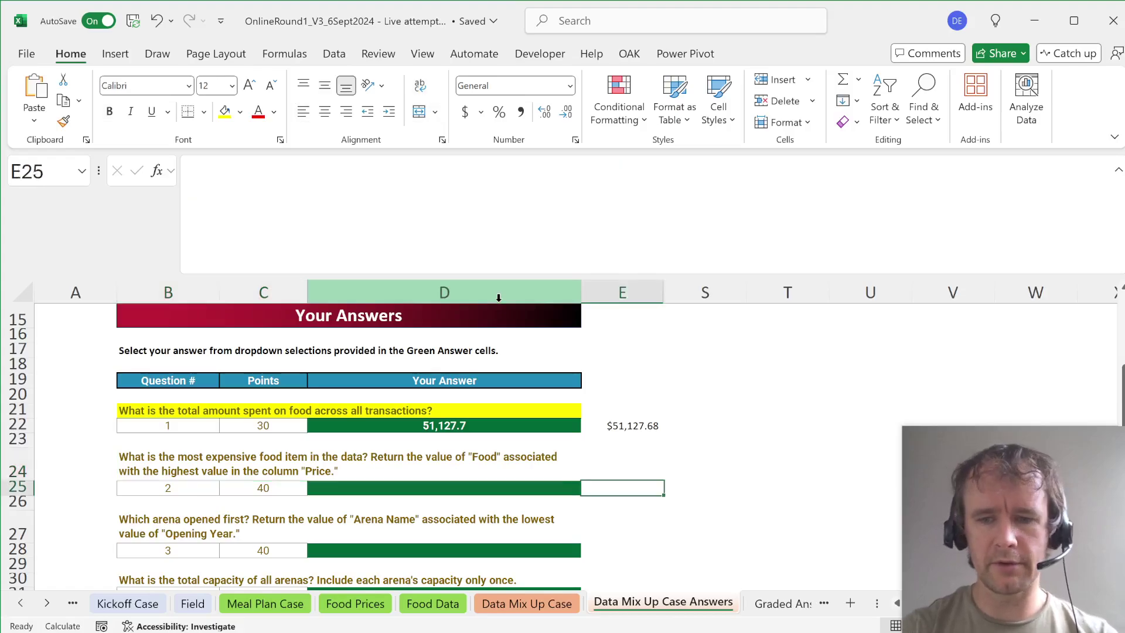
type("=xl")
key("Tab")
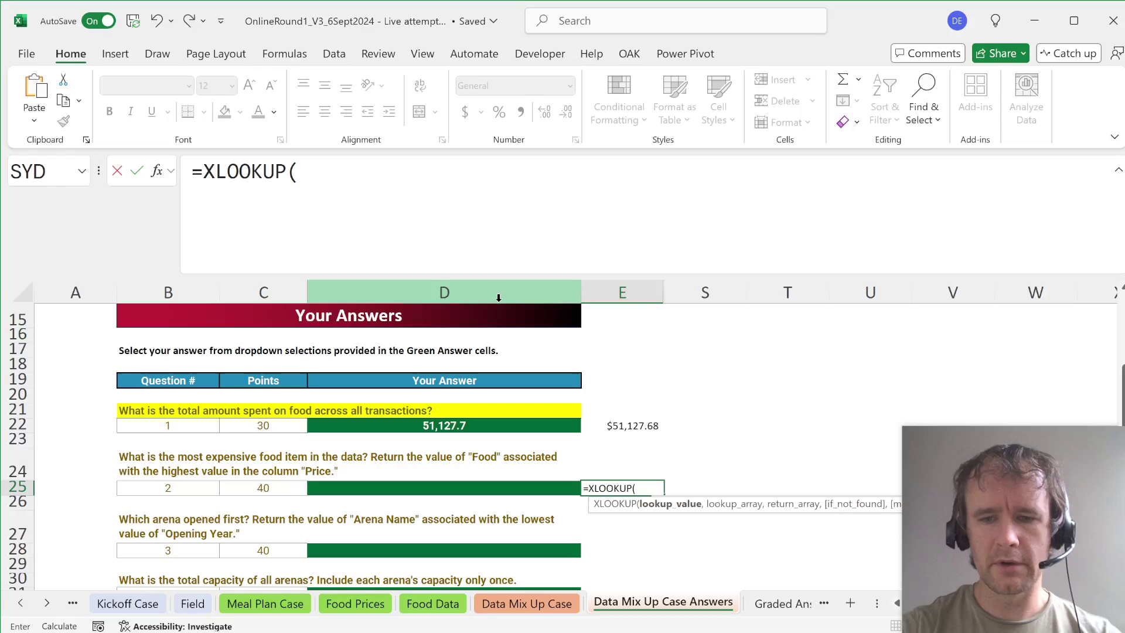
type("10^9,")
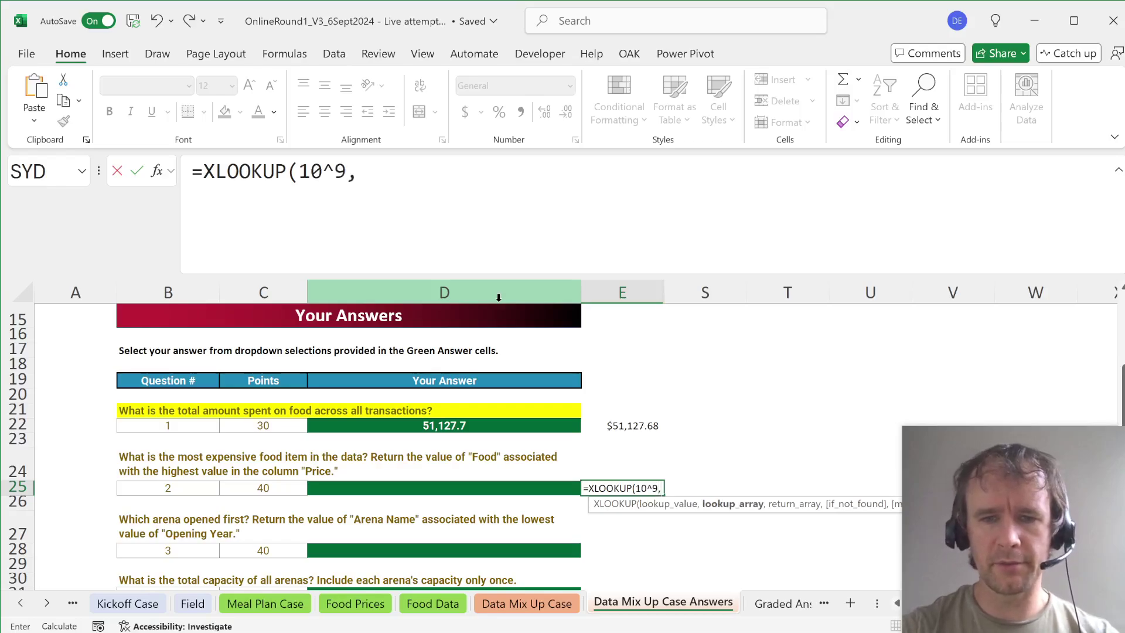
key("ctrl+Page_Up")
left_click(792, 357)
key("ctrl+Up")
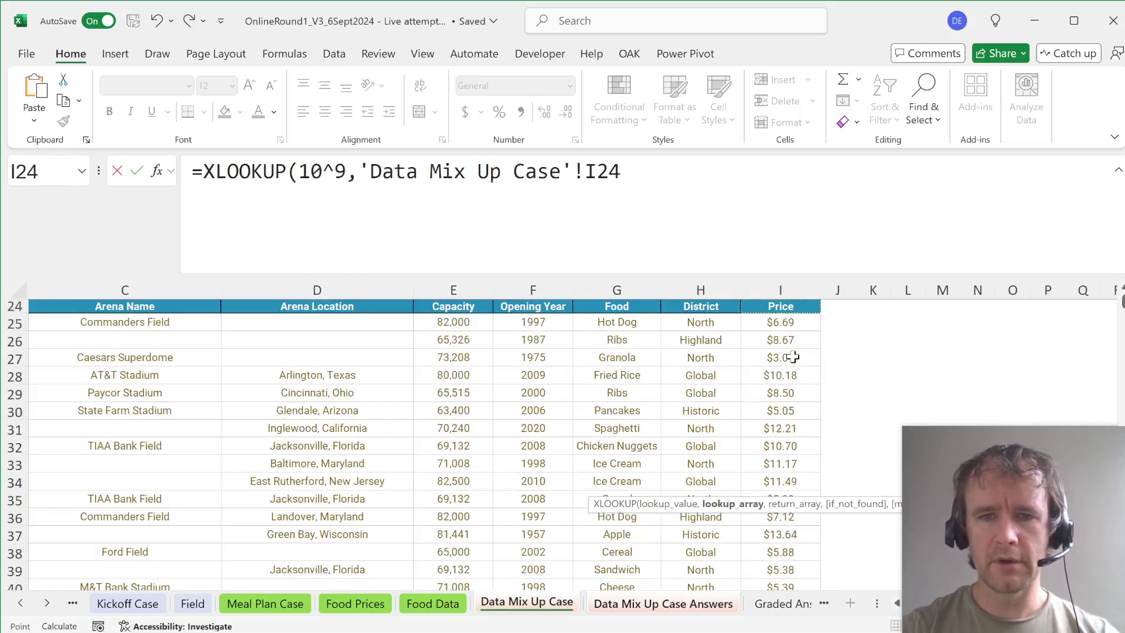
key("Down")
key("ctrl+shift+Down")
key("F4")
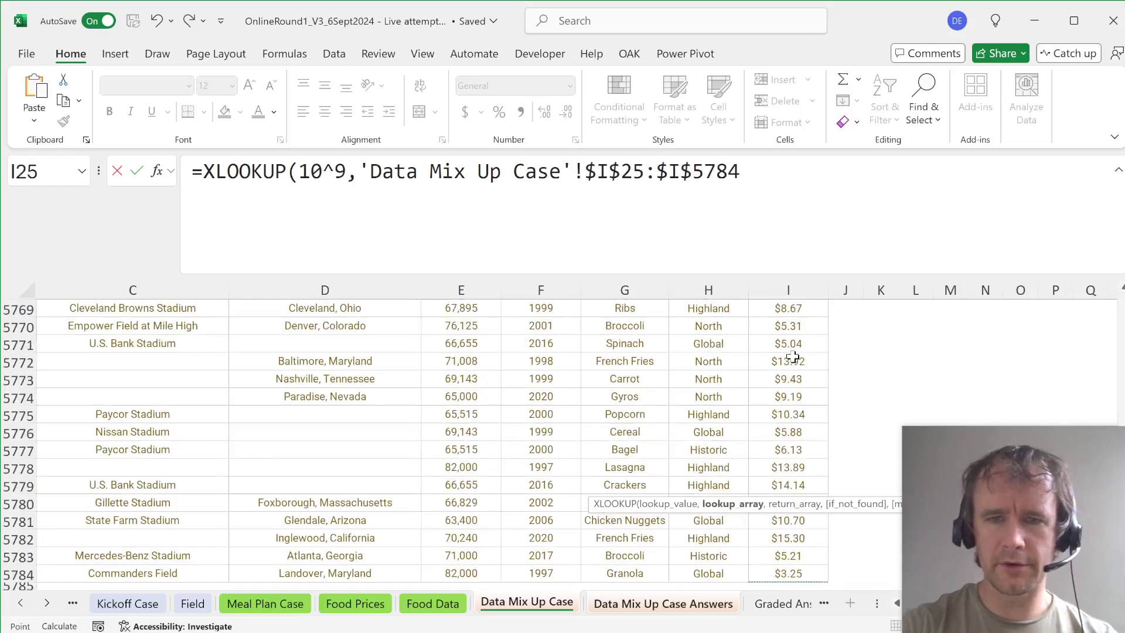
Step: Complete the E25 lookup with Food range $G$25:$G$5784 as return array and match mode -1, and enter it
type(",")
left_click(650, 397)
key("ctrl+Up")
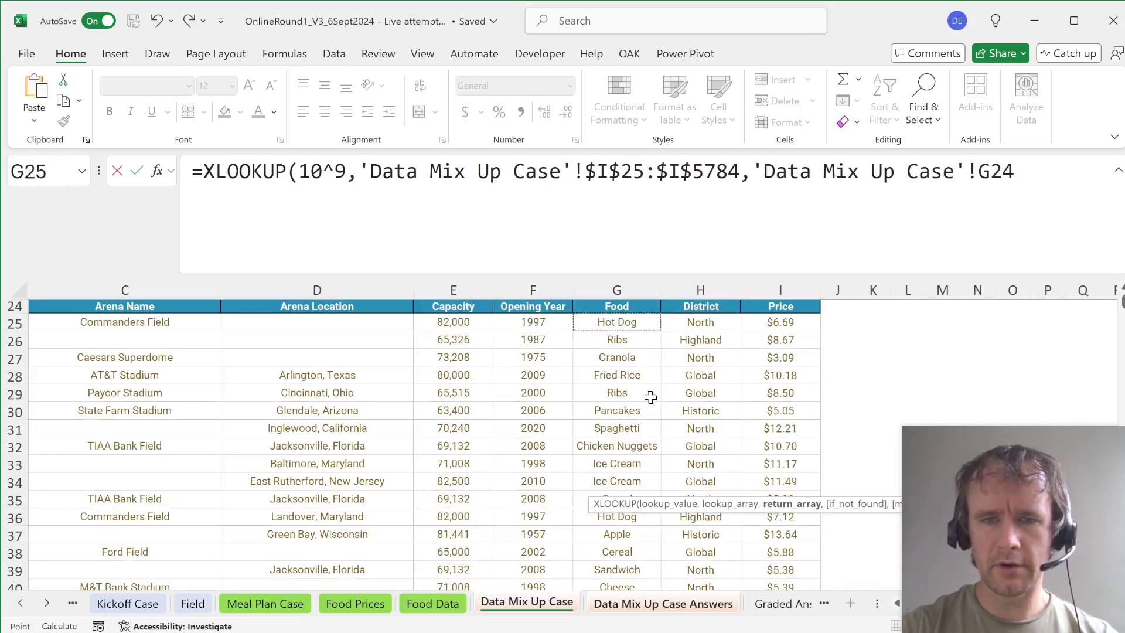
key("ctrl+shift+Down")
key("F4")
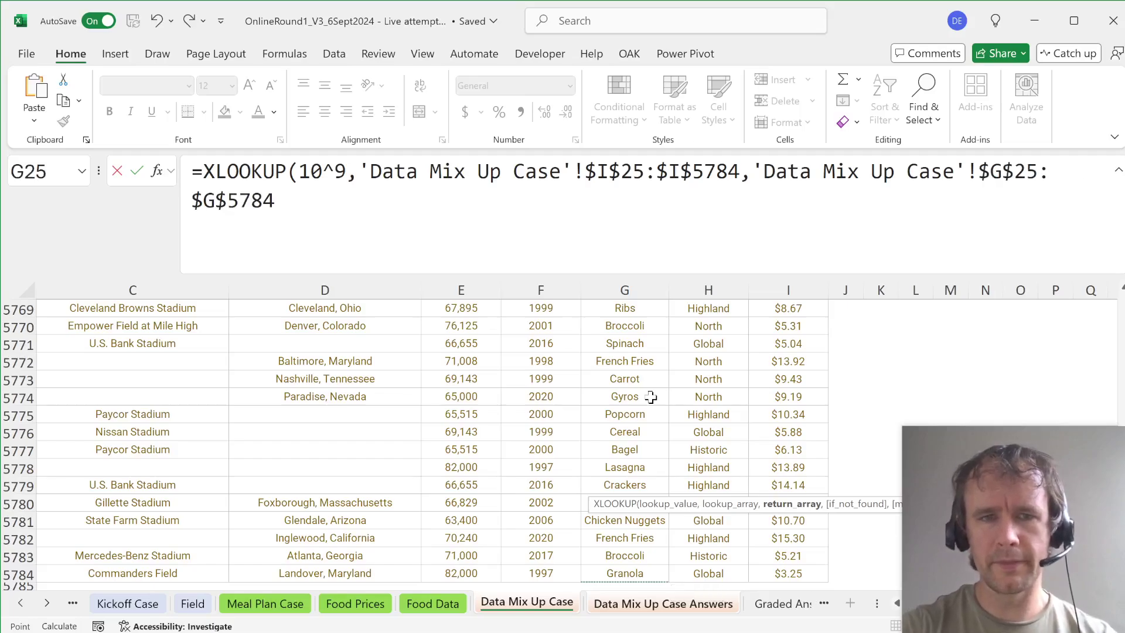
type(",,-1)")
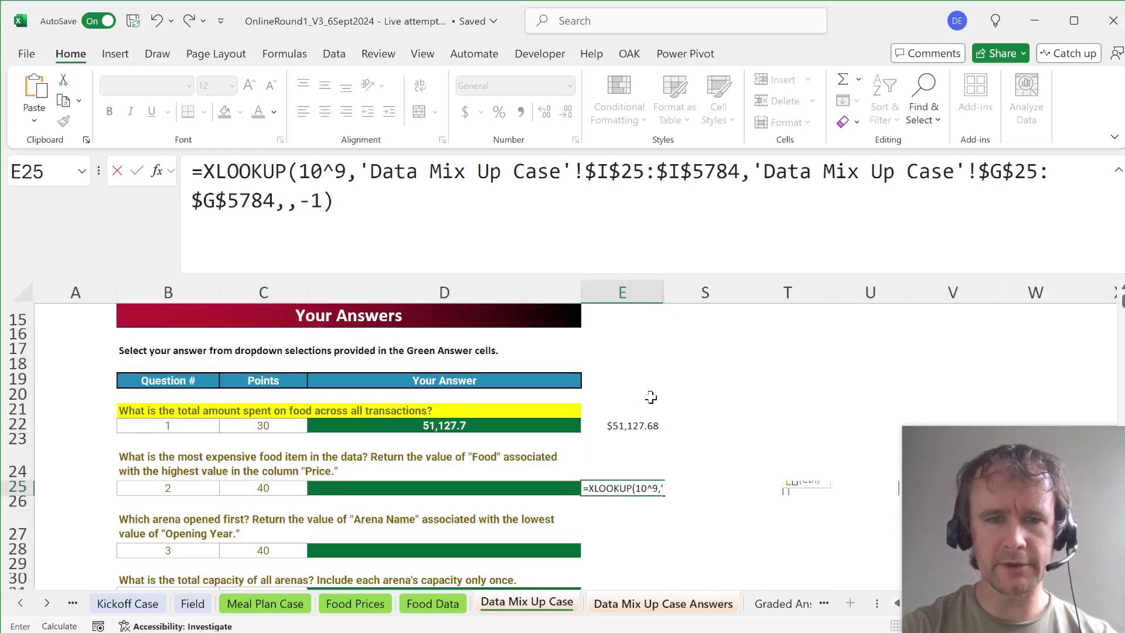
key("Return")
Step: Choose Yogurt as the answer to question 2 in D25
key("Up")
key("Left")
key("alt+Down")
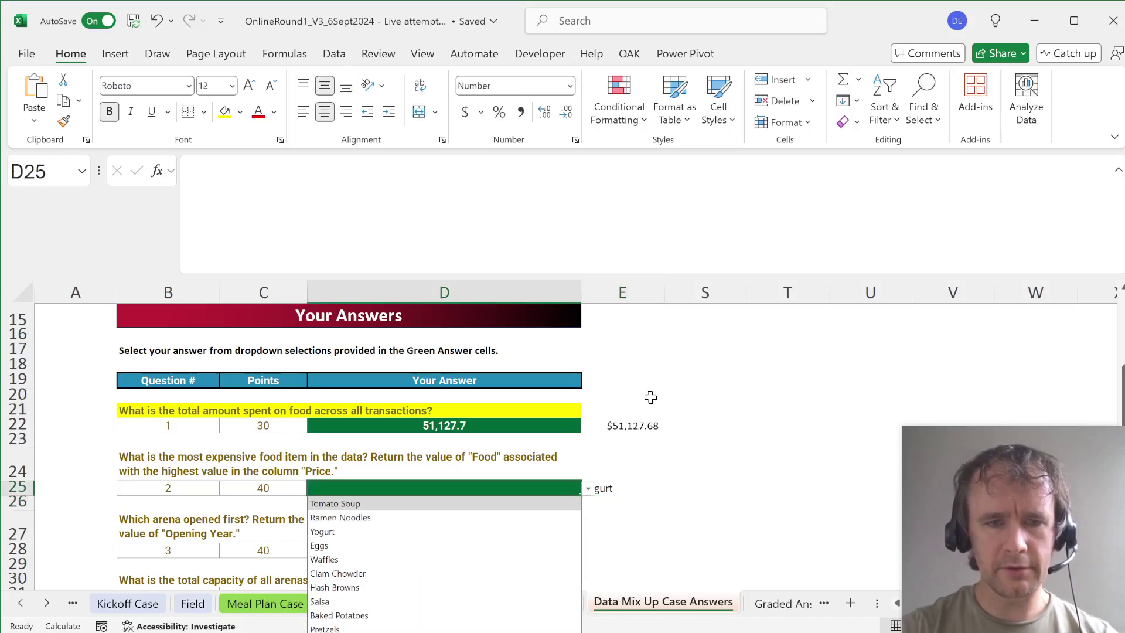
key("Down")
key("Down")
key("Down")
key("Down")
key("Down")
key("Down")
key("Down")
key("Down")
key("Down")
key("Up")
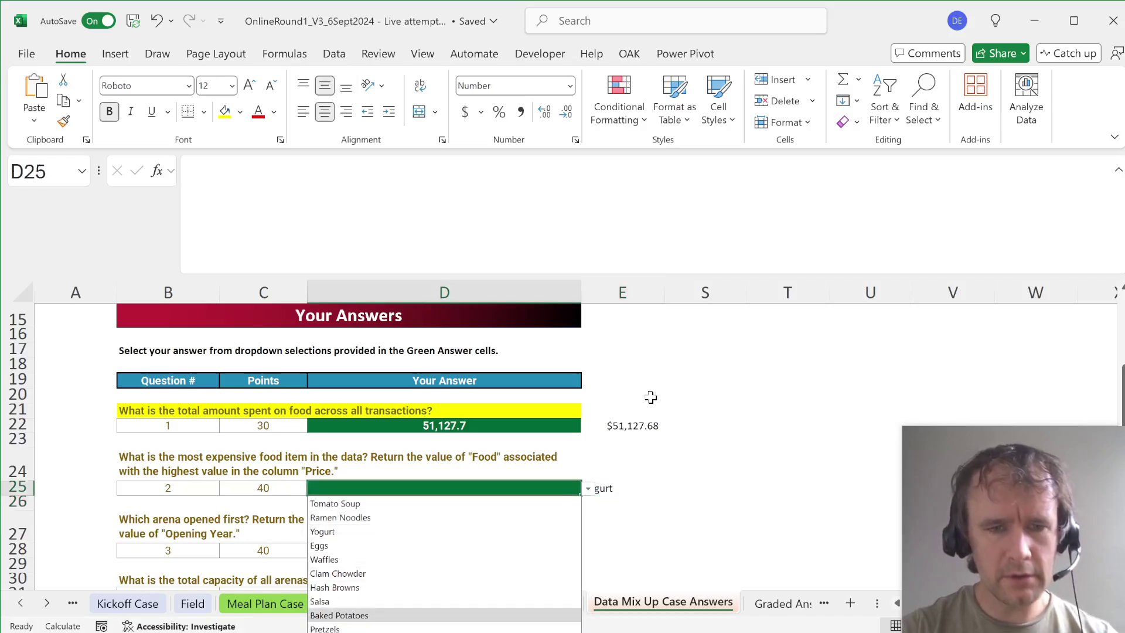
key("Up")
key("Up")
key("Up")
key("Up")
key("Up")
key("Up")
key("Return")
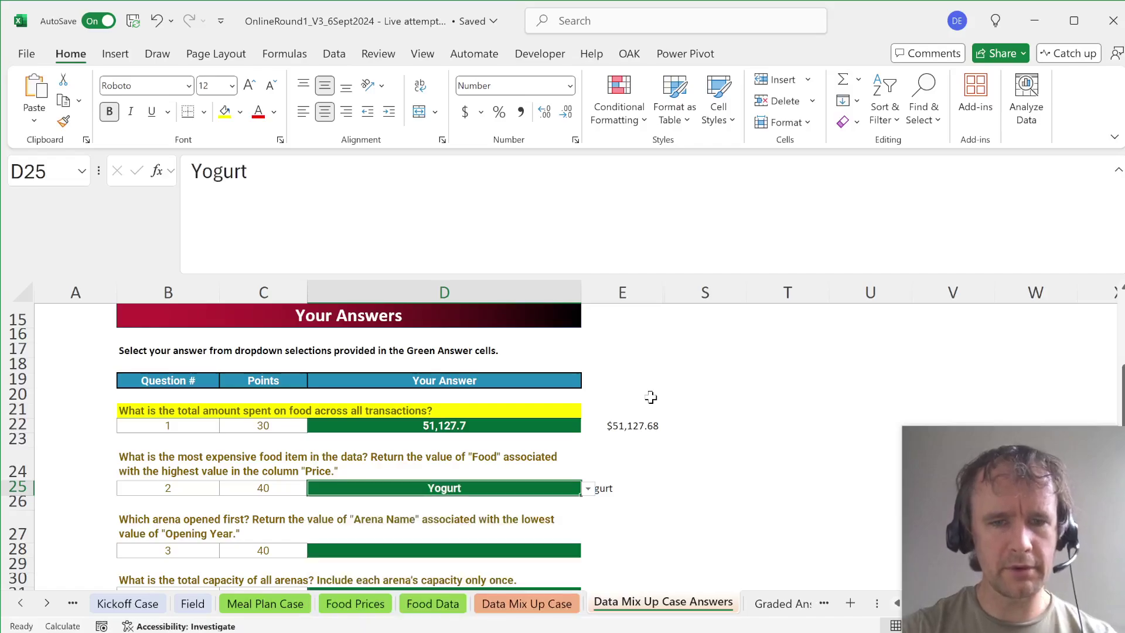
Step: Begin an XLOOKUP formula in E28 for 0 in the absolute Opening Year range $F$25:$F$5784 of the Data Mix Up Case sheet
key("Down")
key("Down")
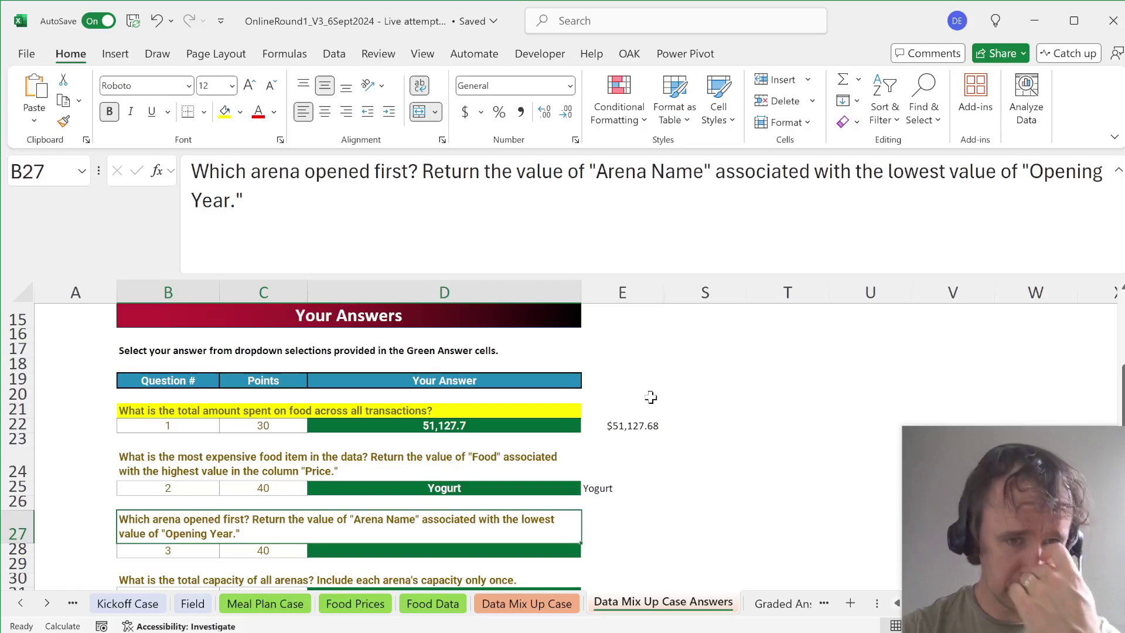
key("Down")
key("Right")
type("=xl")
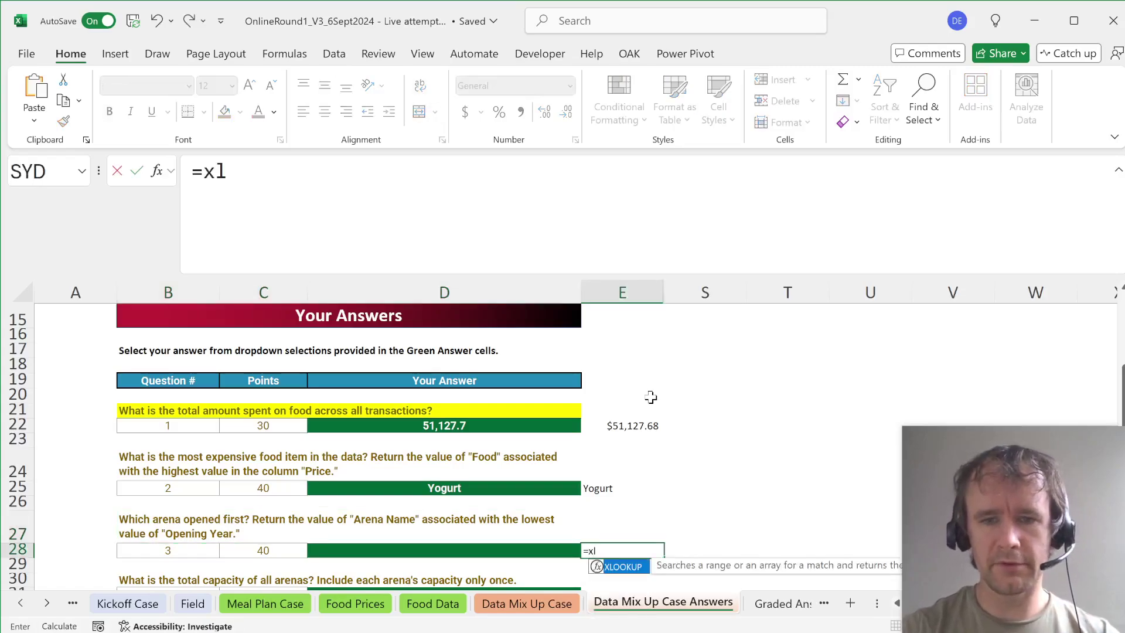
key("Tab")
type("0,")
key("ctrl+Page_Up")
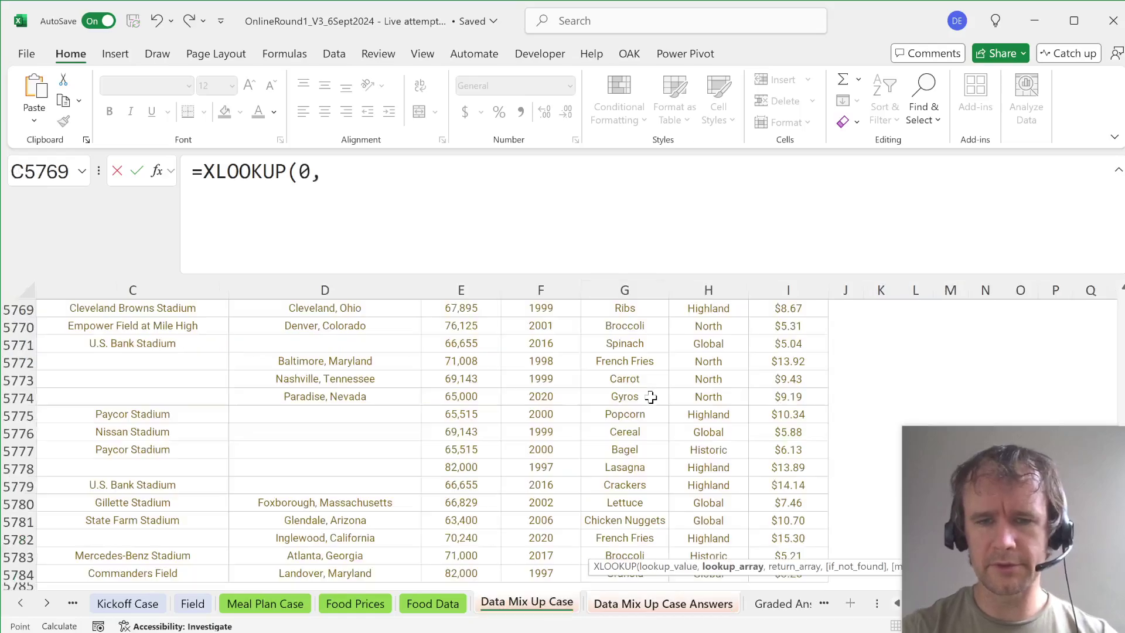
left_click(538, 415)
key("ctrl+shift+Up")
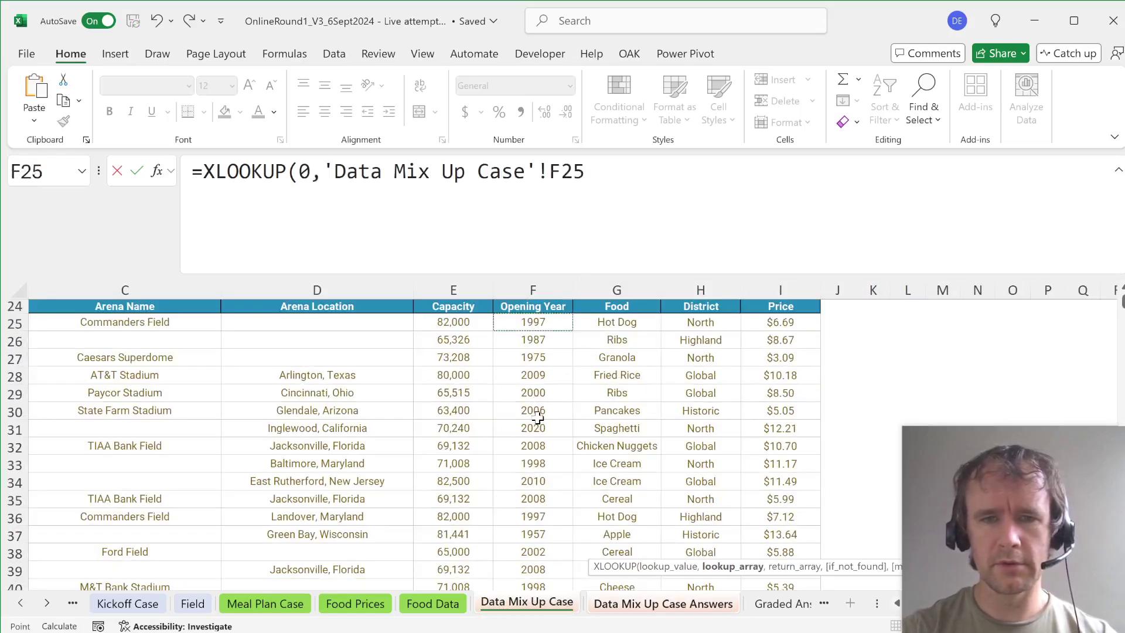
key("ctrl+shift+Down")
key("F4")
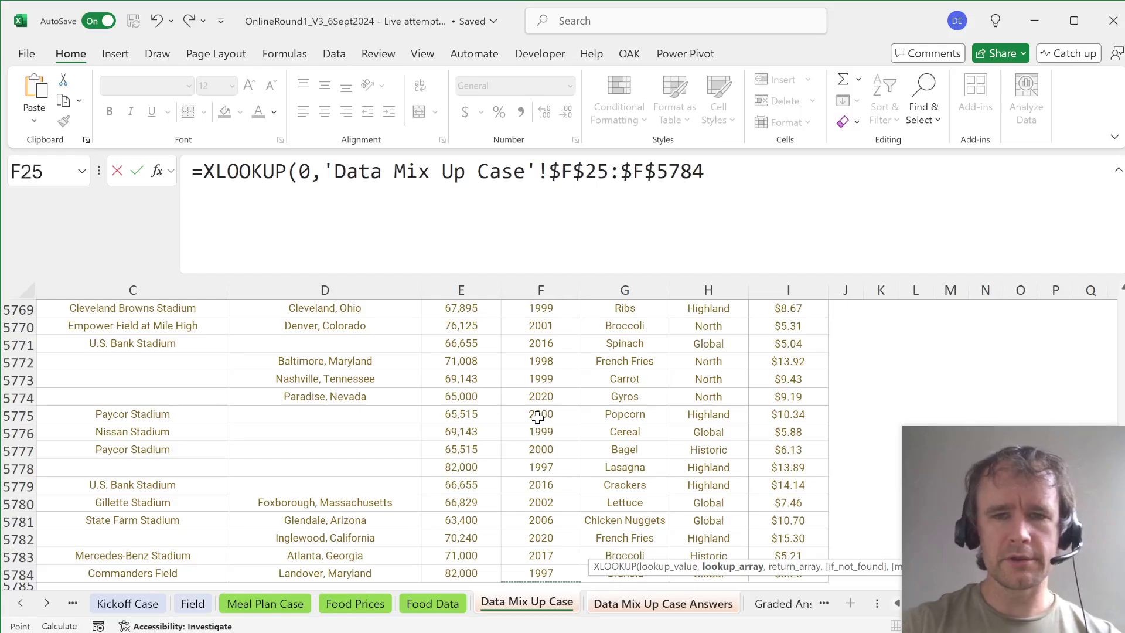
Step: Start the E28 lookup's return array at C25 in the Arena Name column and extend it down through the data
type(",")
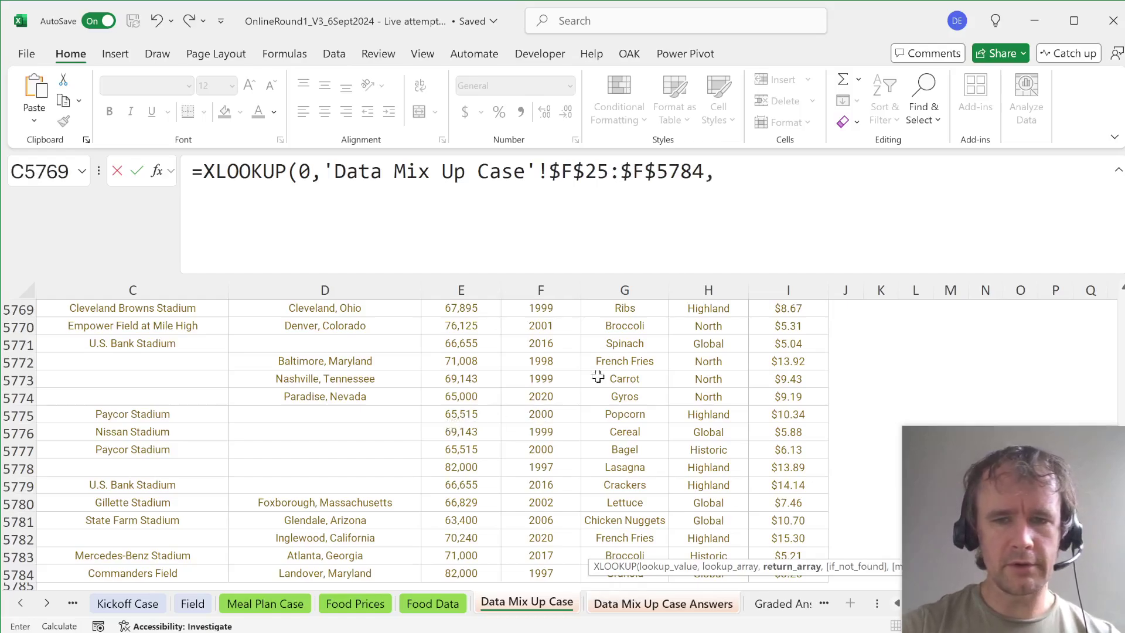
left_click(488, 394)
key("ctrl+Up")
key("Down")
key("Left")
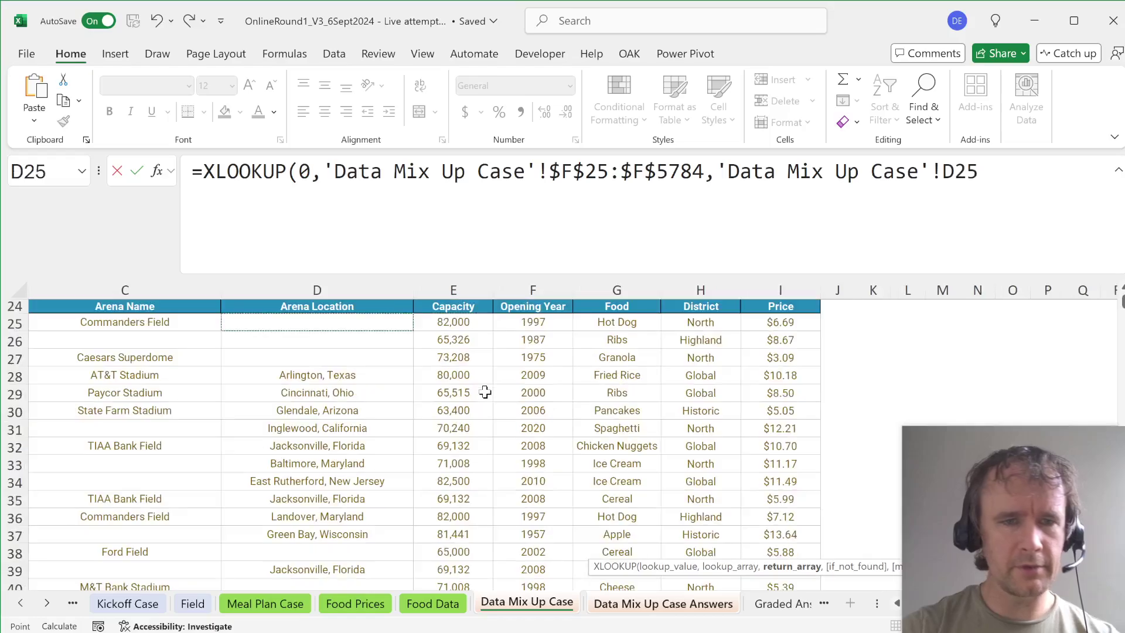
key("Left")
key("Left")
key("Right")
key("shift+Page_Down")
key("shift+Page_Down")
key("shift+Page_Down")
key("shift+Page_Down")
key("shift+Page_Down")
key("shift+Page_Down")
key("shift+Page_Down")
key("shift+Page_Down")
key("shift+Page_Down")
key("shift+Page_Down")
key("shift+Page_Down")
key("shift+Page_Down")
key("shift+Page_Down")
key("shift+Page_Down")
key("shift+Page_Down")
key("shift+Page_Down")
key("shift+Page_Down")
key("shift+Page_Down")
key("shift+Page_Down")
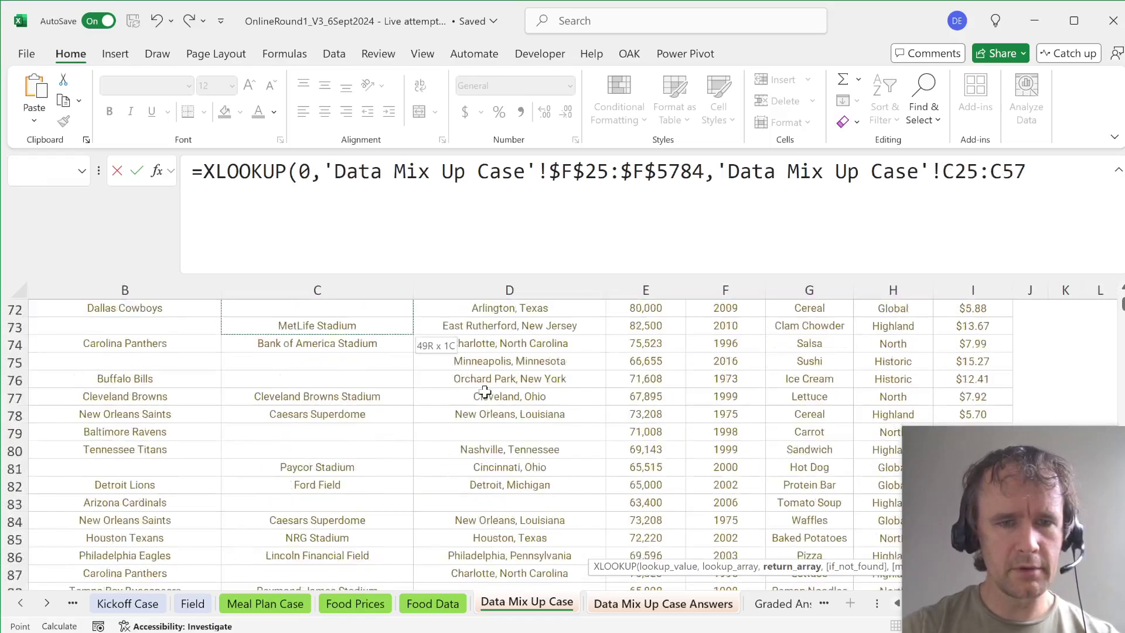
key("shift+Page_Down")
key("shift+Page_Down")
key("shift+Page_Down")
key("shift+Page_Down")
key("shift+Page_Down")
key("shift+Page_Down")
key("shift+Page_Down")
key("shift+Page_Down")
key("shift+Page_Down")
key("shift+Page_Down")
key("shift+Page_Down")
key("shift+Page_Down")
key("shift+Page_Down")
key("shift+Page_Down")
key("shift+Page_Down")
key("shift+Page_Down")
key("shift+Page_Down")
key("shift+Page_Down")
key("shift+Page_Down")
key("shift+Page_Down")
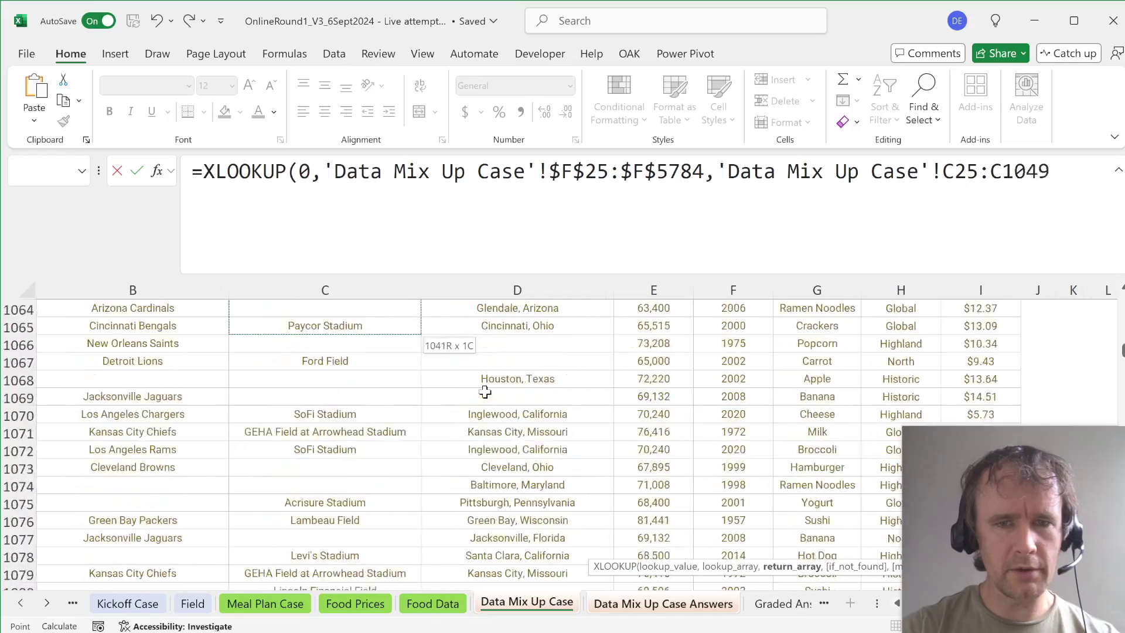
key("shift+Page_Down")
key("shift+Page_Down")
key("shift+Page_Down")
key("shift+Page_Down")
key("shift+Page_Down")
key("shift+Page_Down")
key("shift+Page_Down")
key("shift+Page_Down")
key("shift+Page_Down")
key("shift+Page_Down")
key("shift+Page_Down")
key("shift+Page_Down")
key("shift+Page_Down")
key("shift+Page_Down")
key("shift+Page_Down")
key("shift+Page_Down")
key("shift+Page_Down")
key("shift+Page_Down")
key("shift+Page_Down")
key("shift+Page_Down")
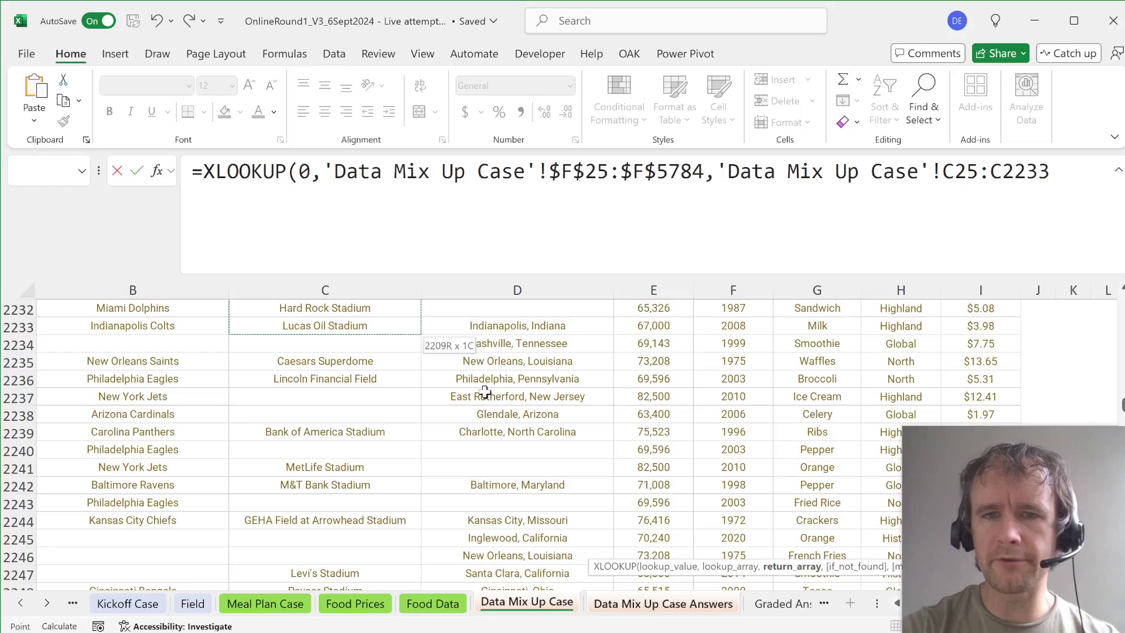
Step: Correct the return array's last cell to C5784 and make the reference absolute as $C$25:$C$5784
key("BackSpace")
key("BackSpace")
key("BackSpace")
type("57")
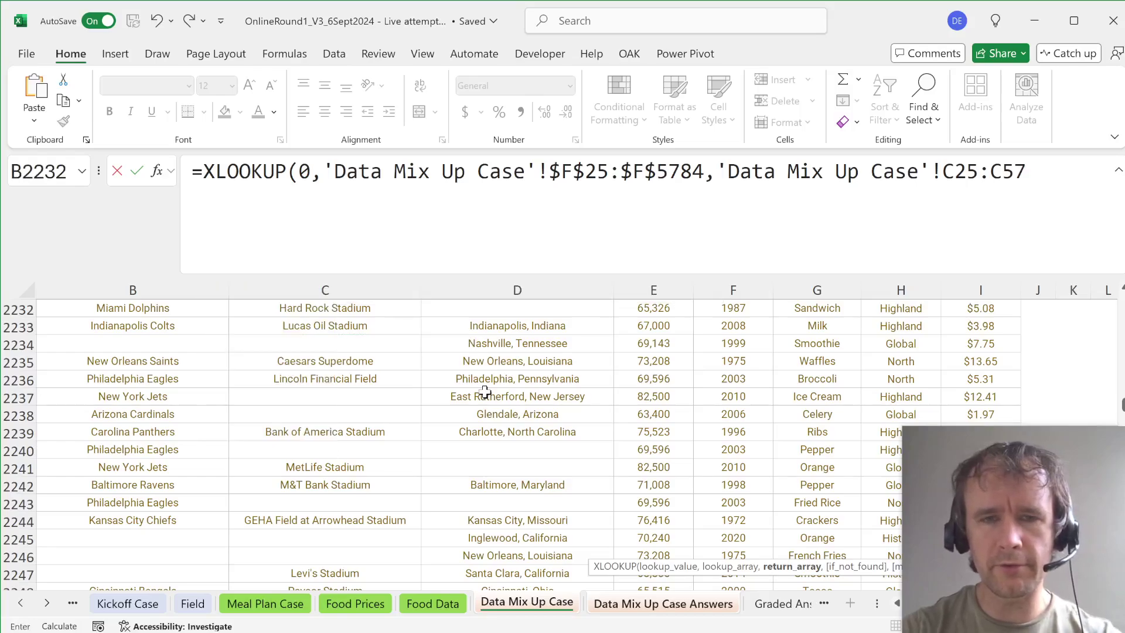
type("42")
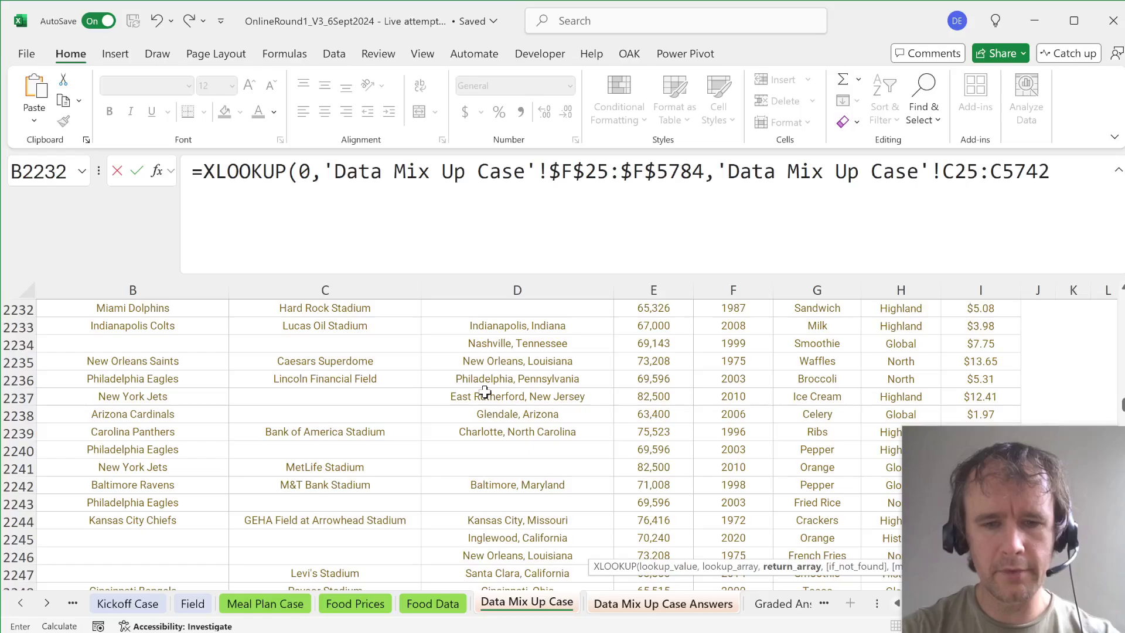
key("BackSpace")
type("4)")
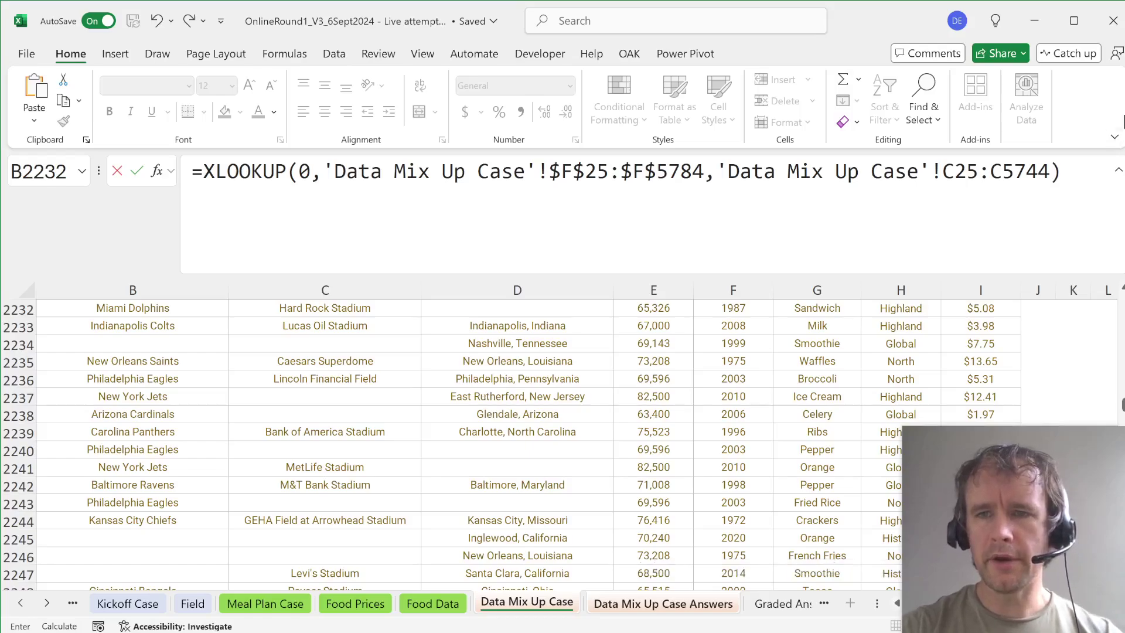
left_click(1038, 171)
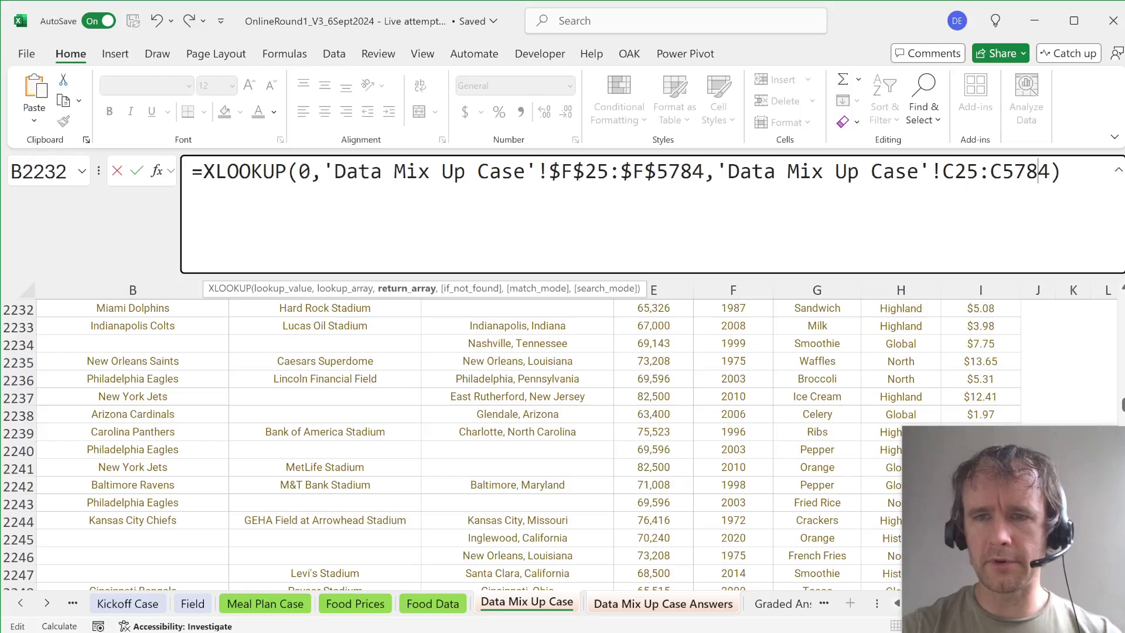
left_click_drag(1038, 171, 967, 172)
key("F4")
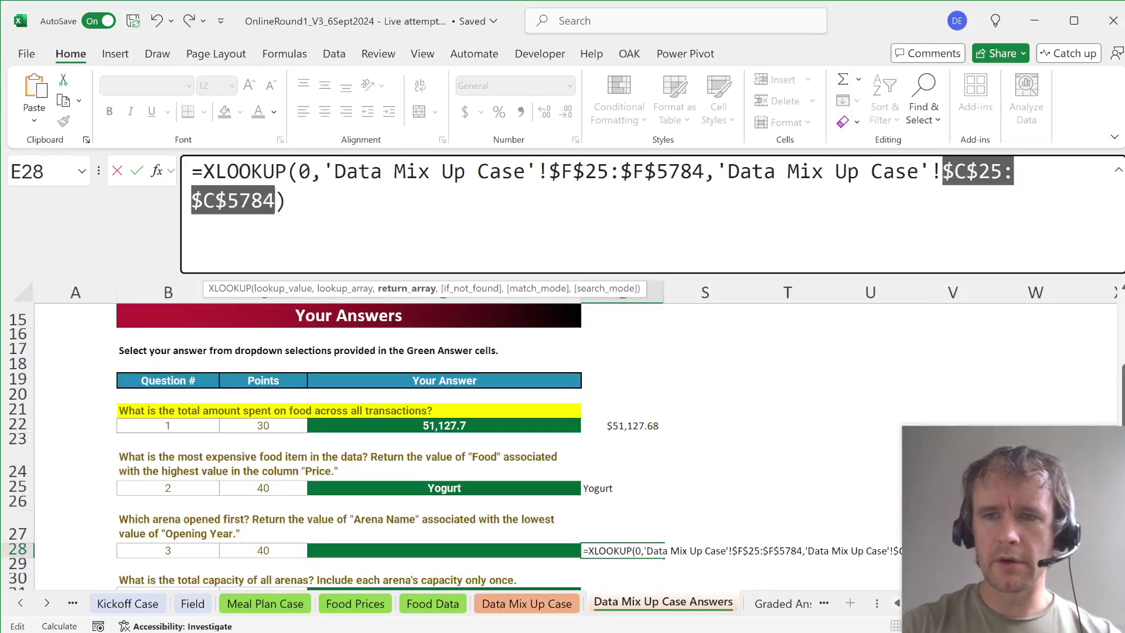
Step: Give the E28 lookup a match mode of 1 and enter the formula
key("Right")
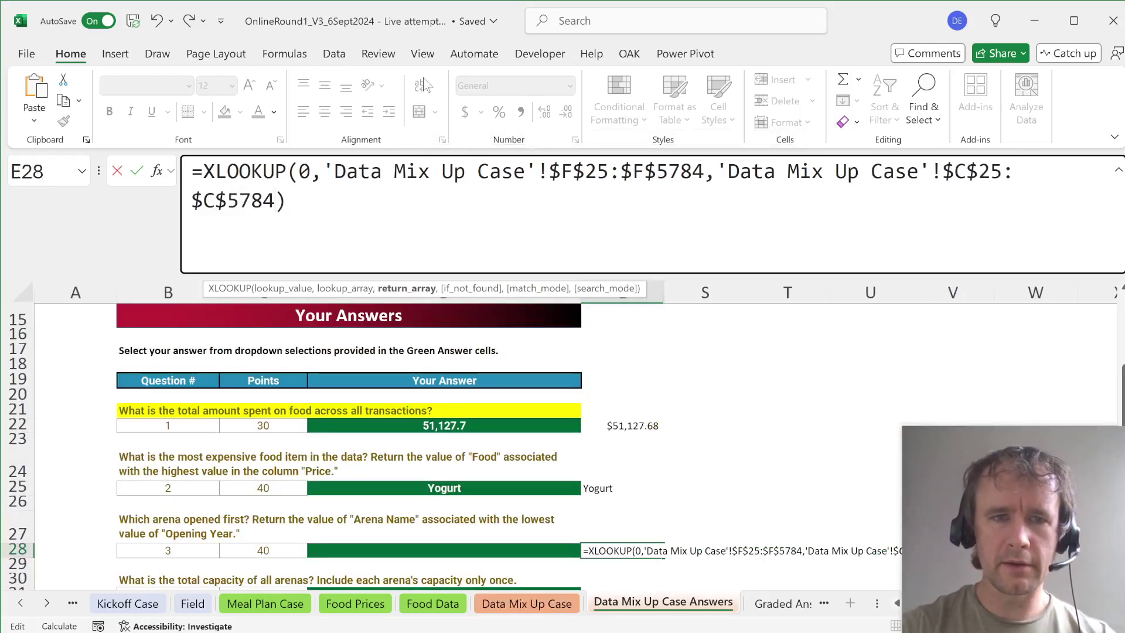
type(",,1")
key("Return")
Step: Choose Soldier Field as the answer to question 3 in D28
key("Up")
key("Left")
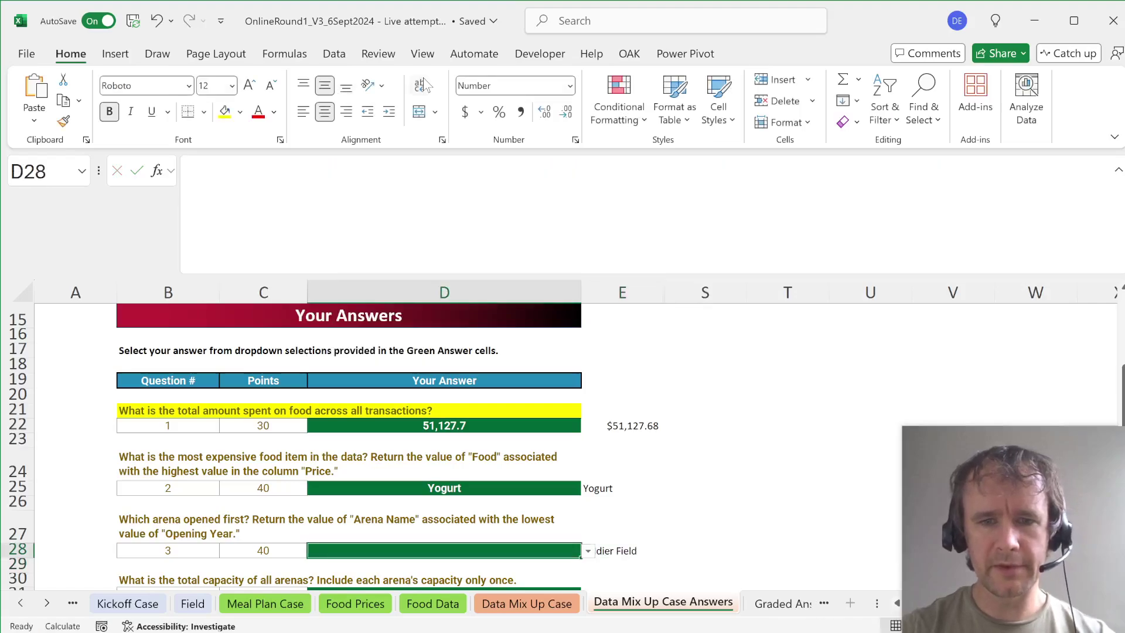
key("alt+Down")
key("Down")
key("Down")
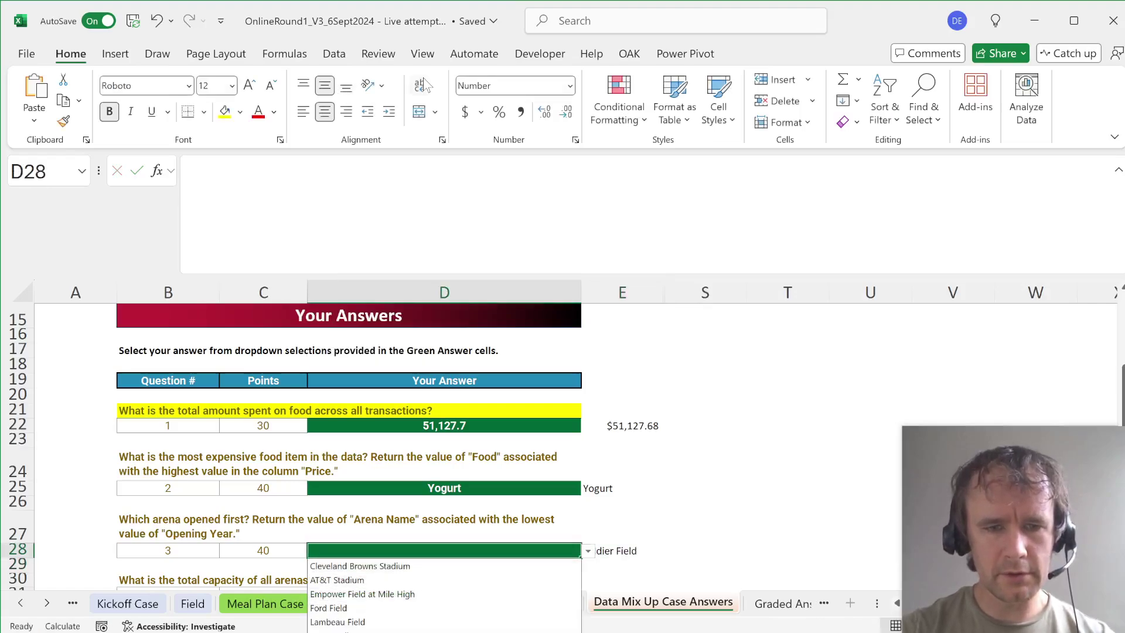
key("Return")
Step: Finish picking Soldier Field as question 3's answer and go to the question 4 answer cell D31
key("Down")
key("Down")
key("Down")
key("Down")
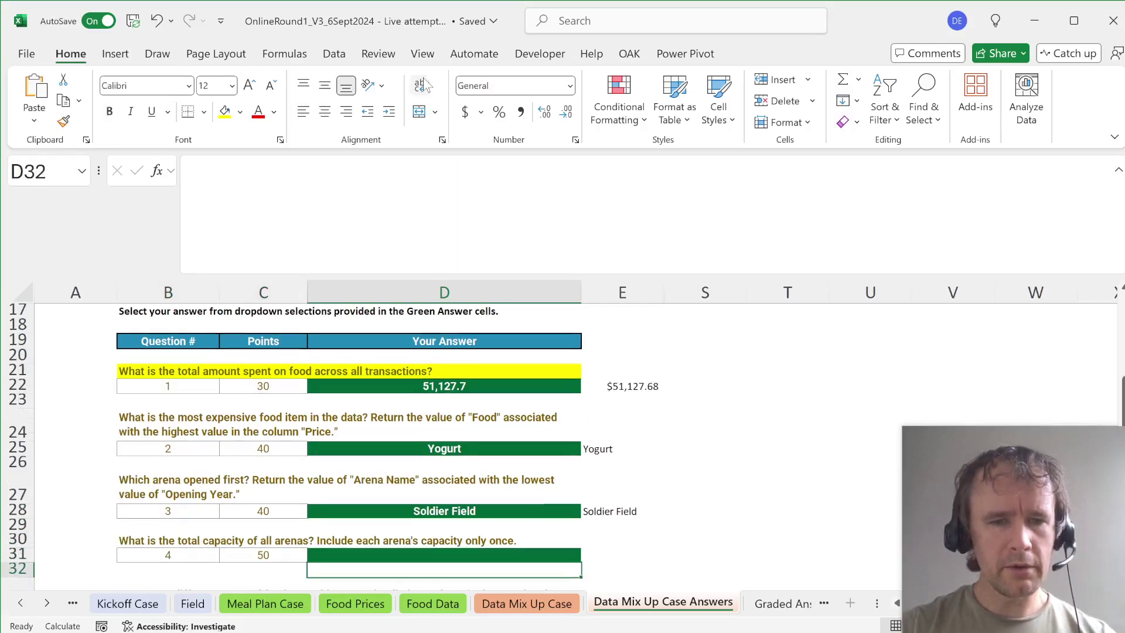
key("Up")
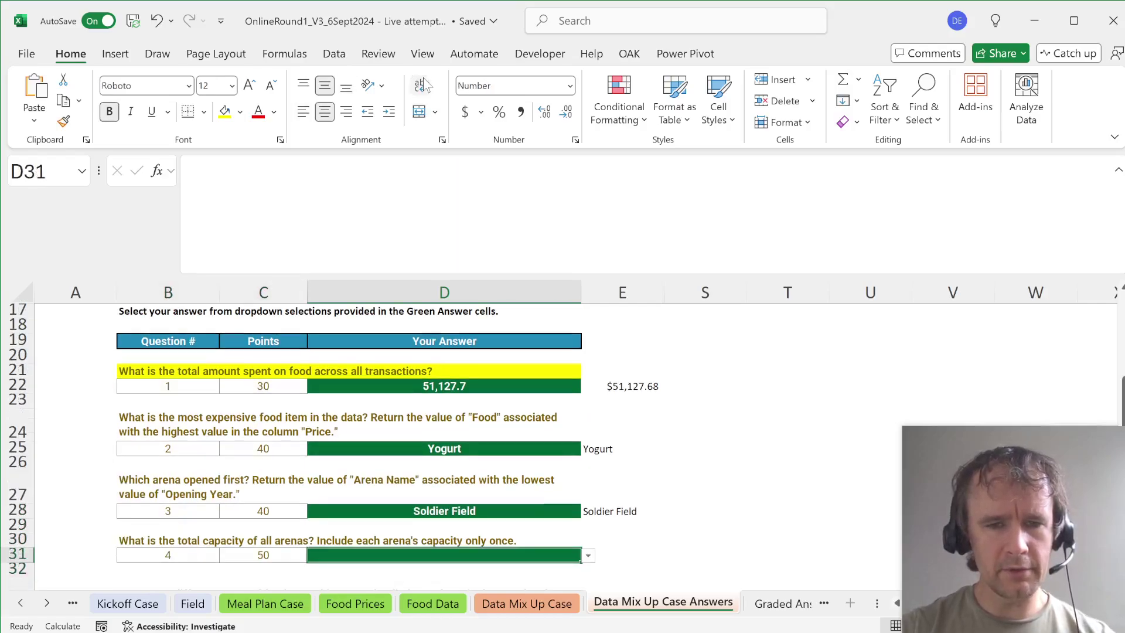
Step: Examine the column headers and the Arena Name entries in the table on the Data Mix Up Case sheet
key("Right")
key("ctrl+Page_Up")
key("Up")
key("Left")
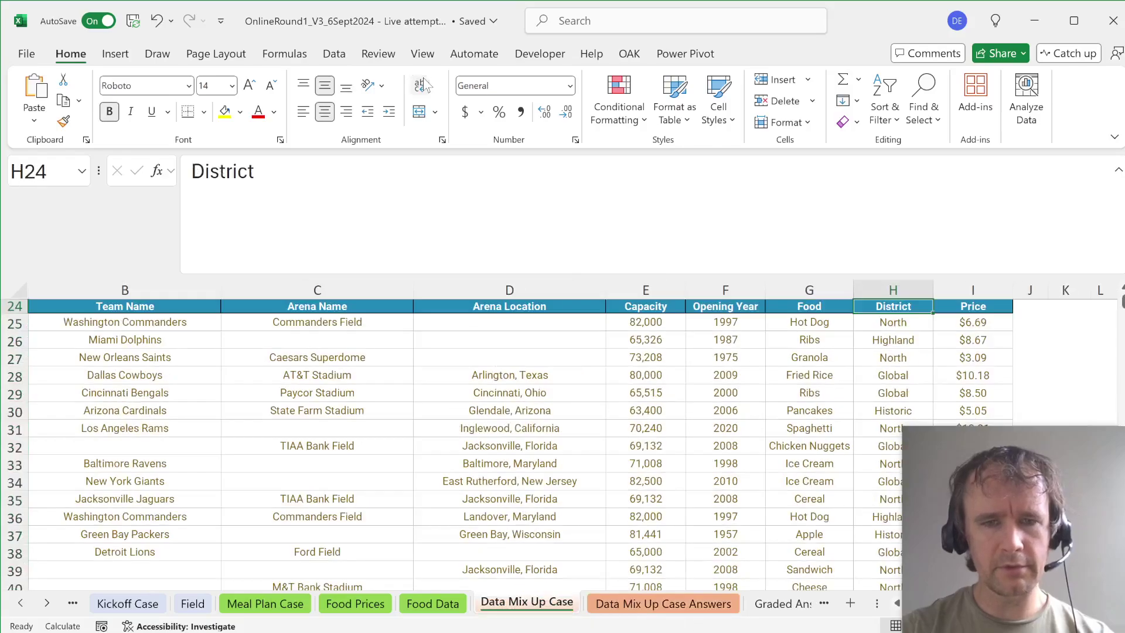
key("Up")
key("Left")
key("Left")
key("Left")
key("Down")
key("ctrl+Left")
key("Right")
key("Down")
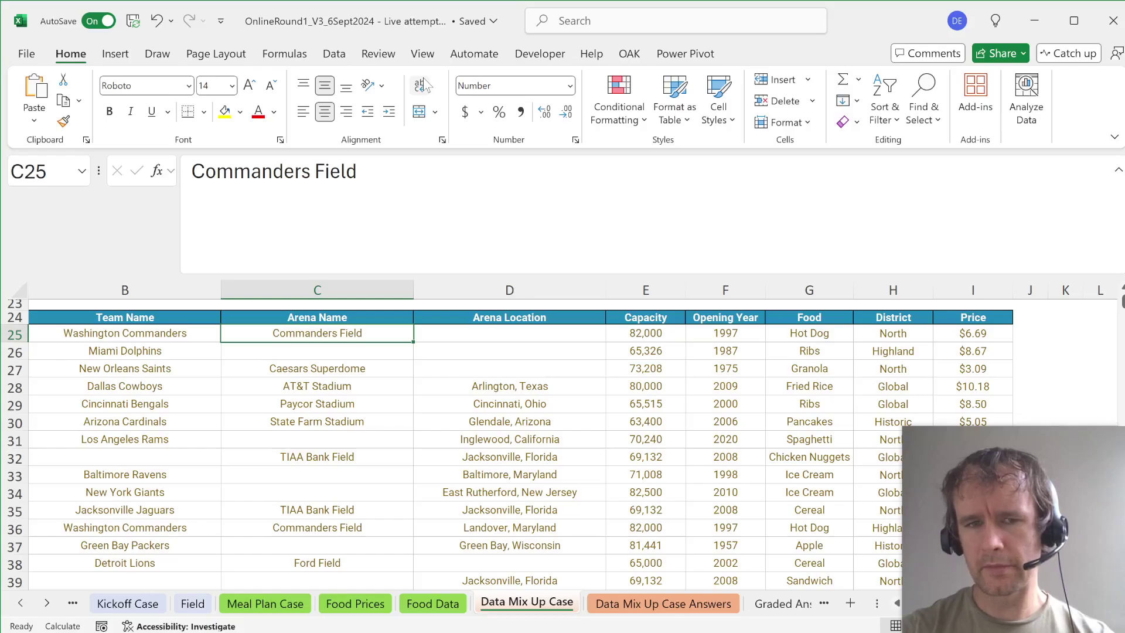
key("Up")
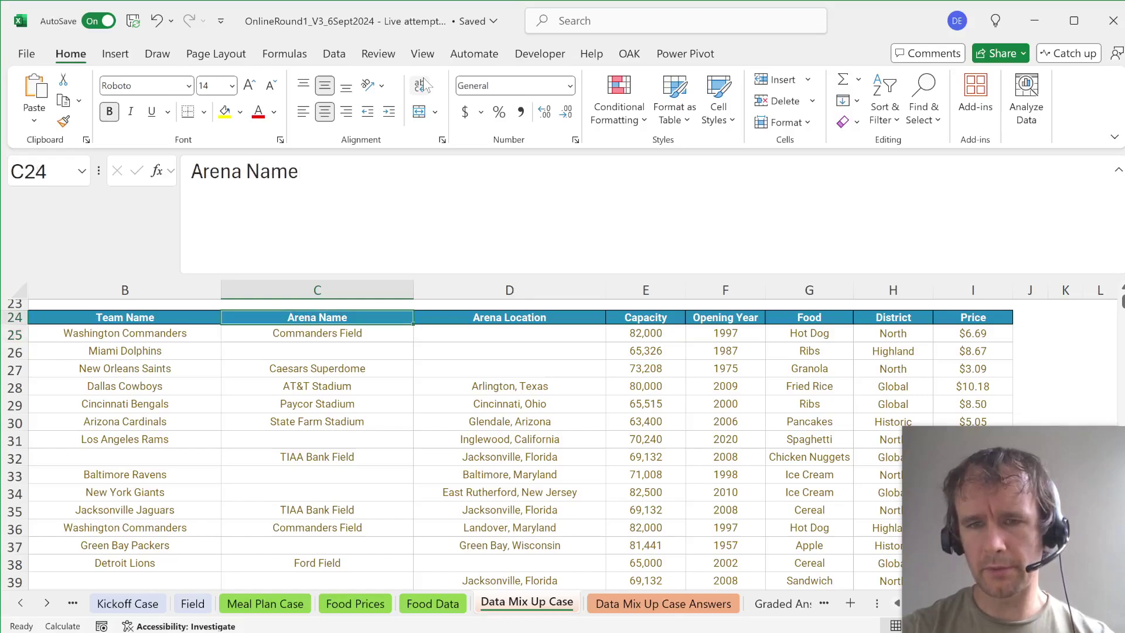
Step: Select the whole data table from row 24 to row 5784, columns B to I, and add filters to its headers
key("ctrl+Right")
key("ctrl+shift+Left")
key("ctrl+shift+Down")
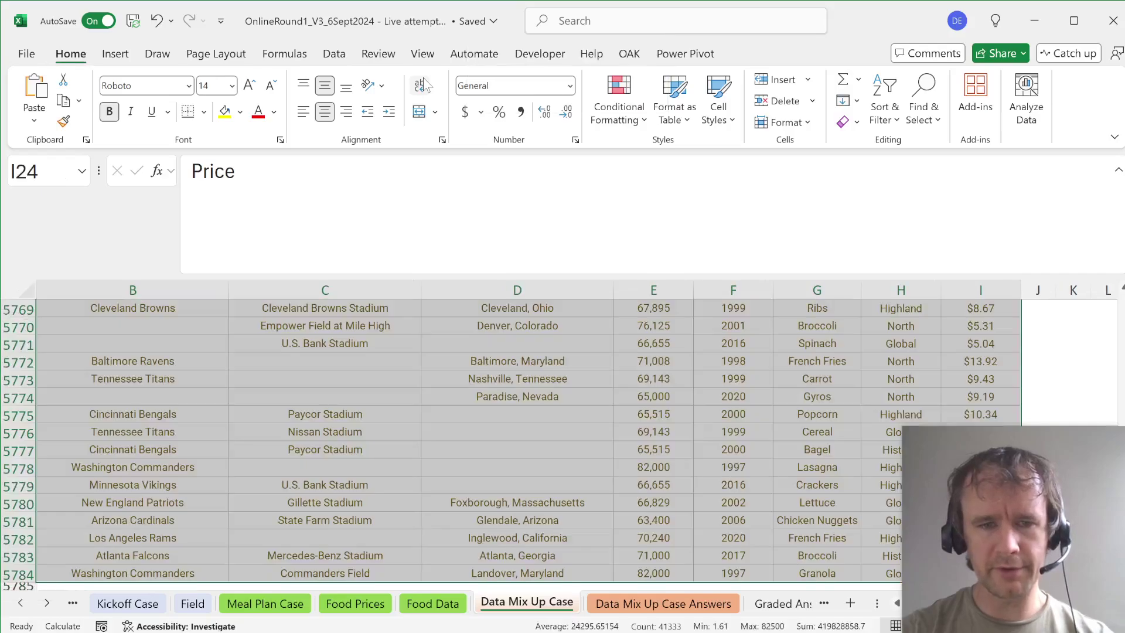
key("Left")
key("ctrl+Left")
key("Right")
Step: Filter the Arena Name column to show only Acrisure Stadium
key("alt+Down")
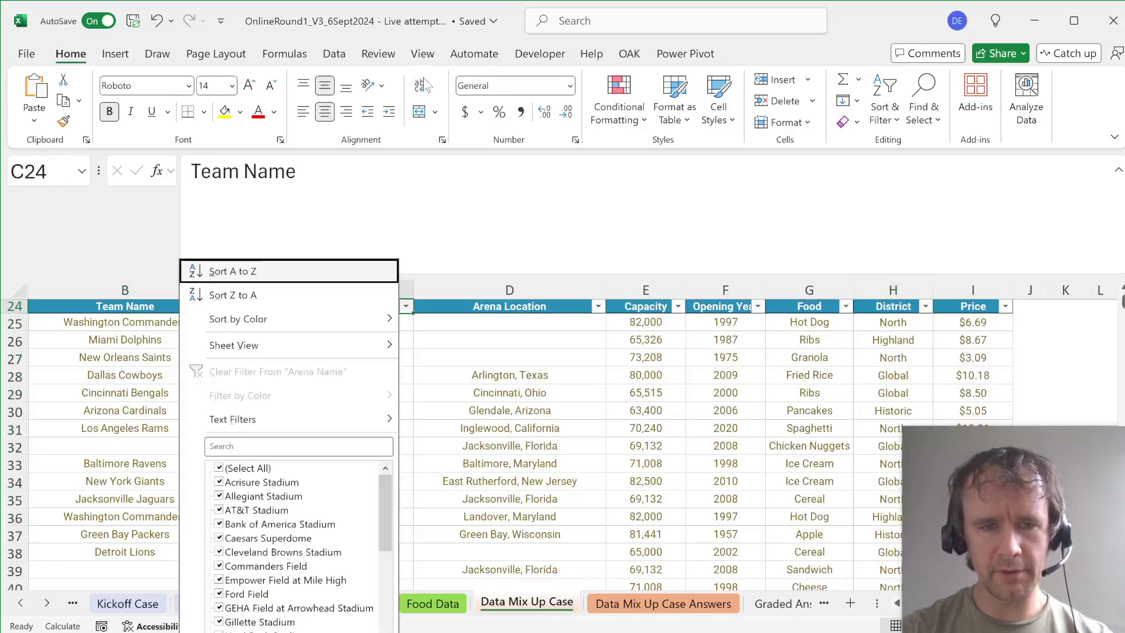
key("Down")
key("Down")
key("Down")
key("Down")
key("Down")
key("Down")
key("Down")
key("Down")
key("Up")
key("Up")
key("Down")
key("Escape")
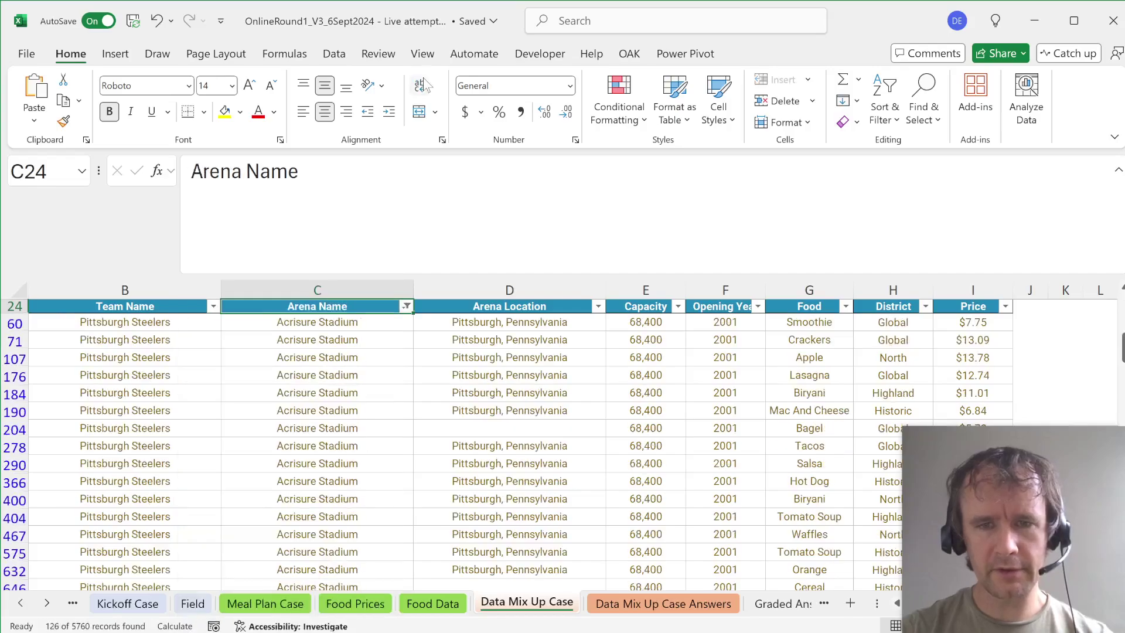
Step: Start a GROUPBY formula in E31 of the answers sheet, with row fields running from Arena Name cell C25 down through the data
key("ctrl+Page_Down")
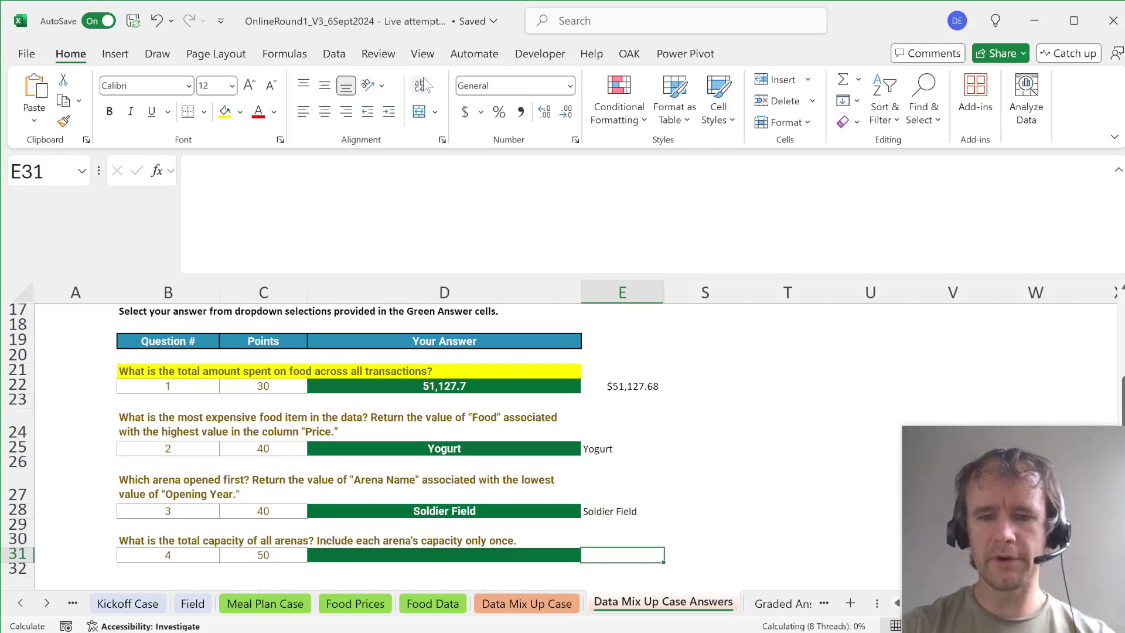
type("=group")
key("Tab")
key("ctrl+Page_Up")
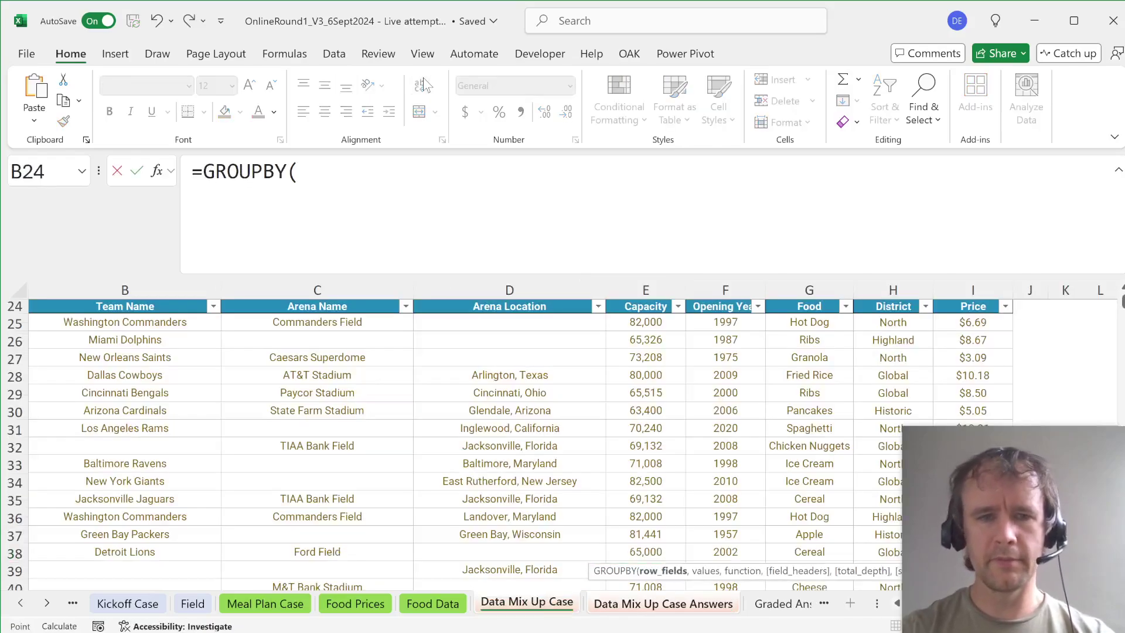
left_click(293, 328)
key("shift+Down")
key("shift+Down")
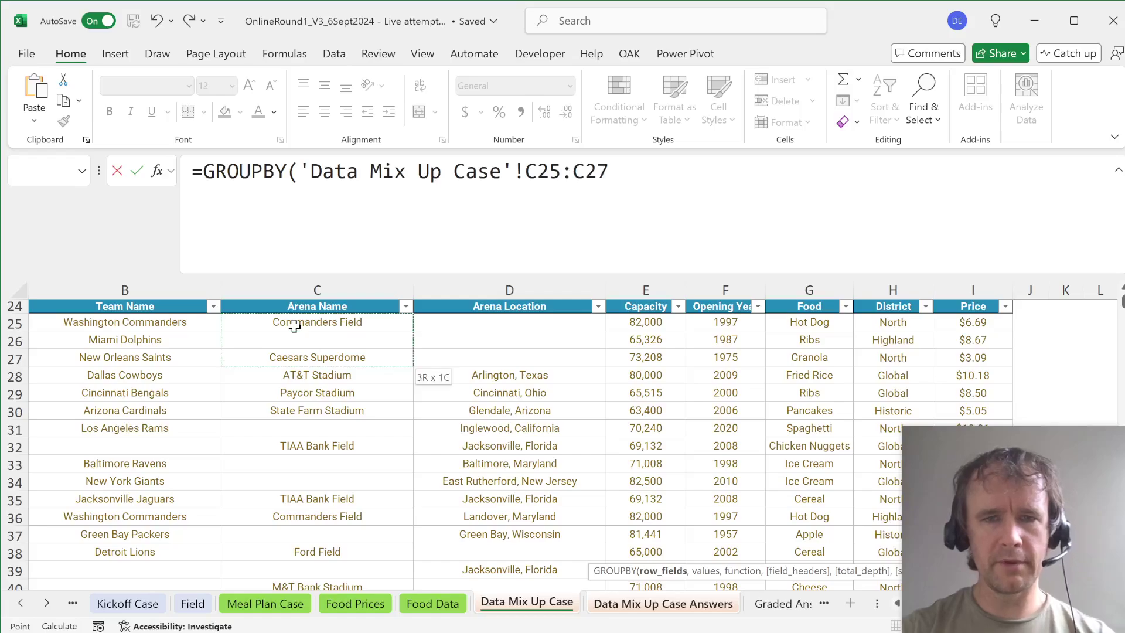
key("ctrl+shift+End")
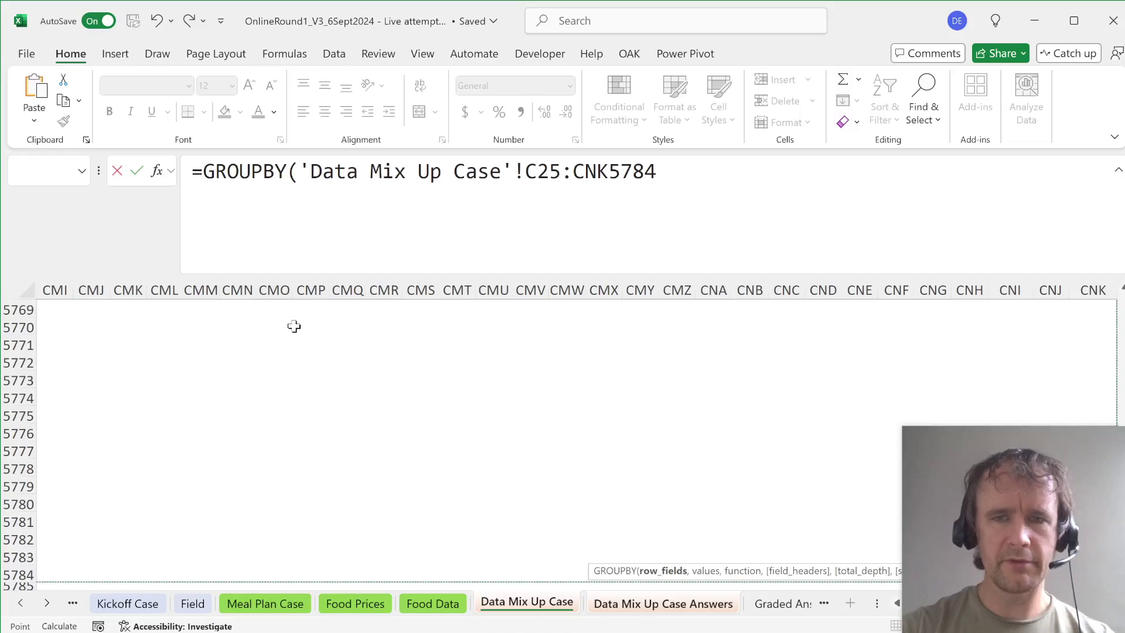
Step: Correct the row fields' last cell to C5784 and make the reference absolute as $C$25:$C$5784
left_click(608, 172)
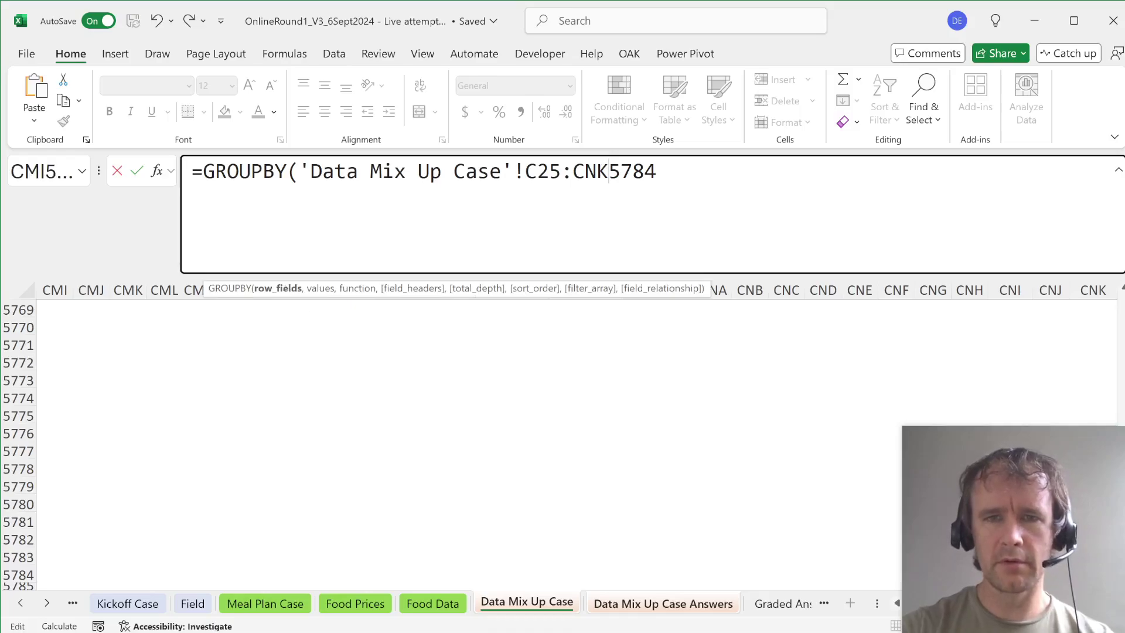
key("BackSpace")
key("BackSpace")
key("F4")
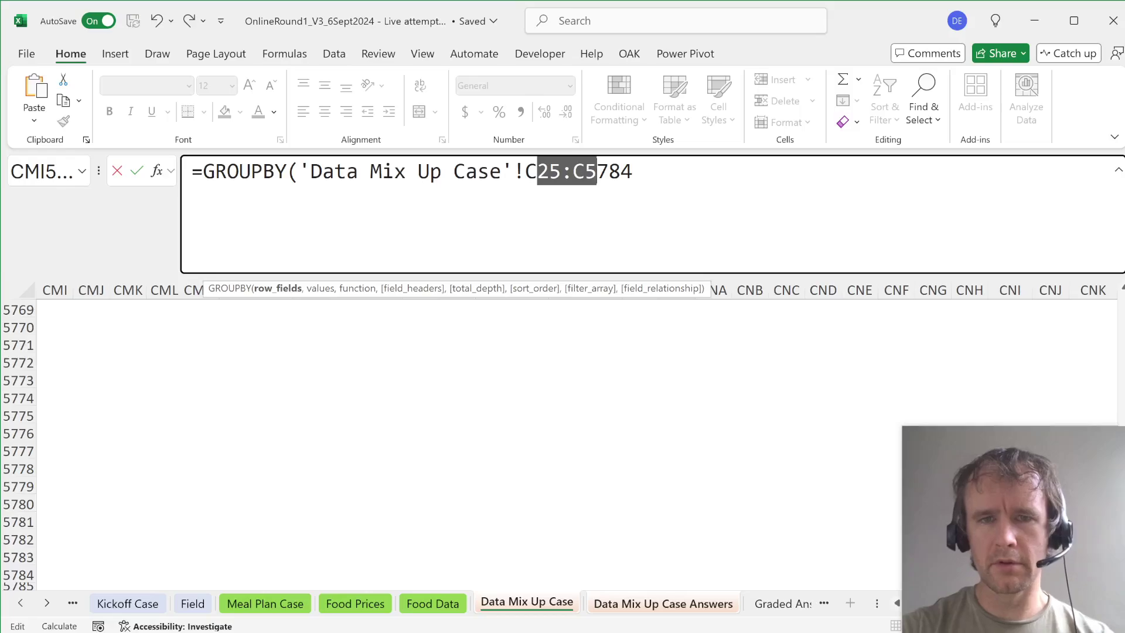
type(",")
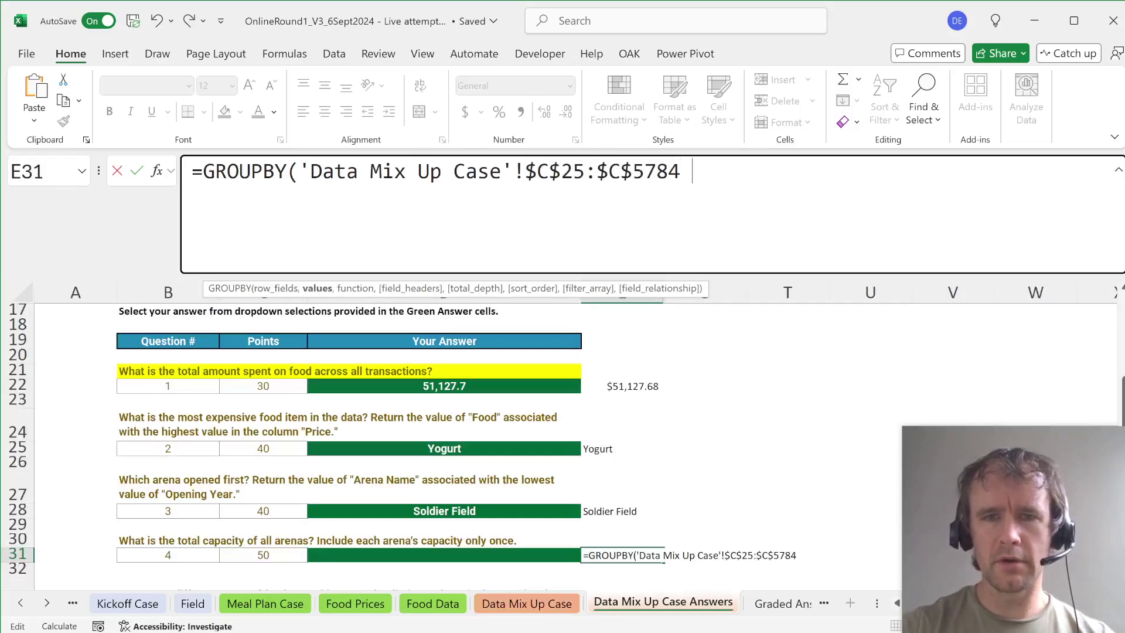
Step: Set the GROUPBY values to the Capacity column as the absolute range $E$25:$E$5784
key("ctrl+Page_Up")
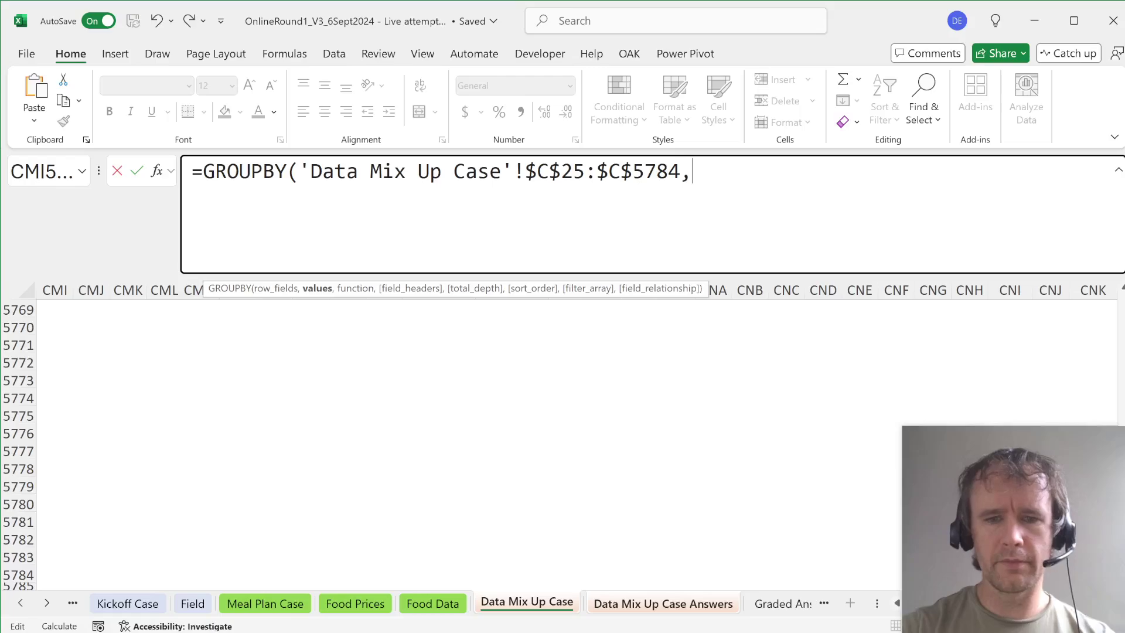
left_click(354, 386)
key("Home")
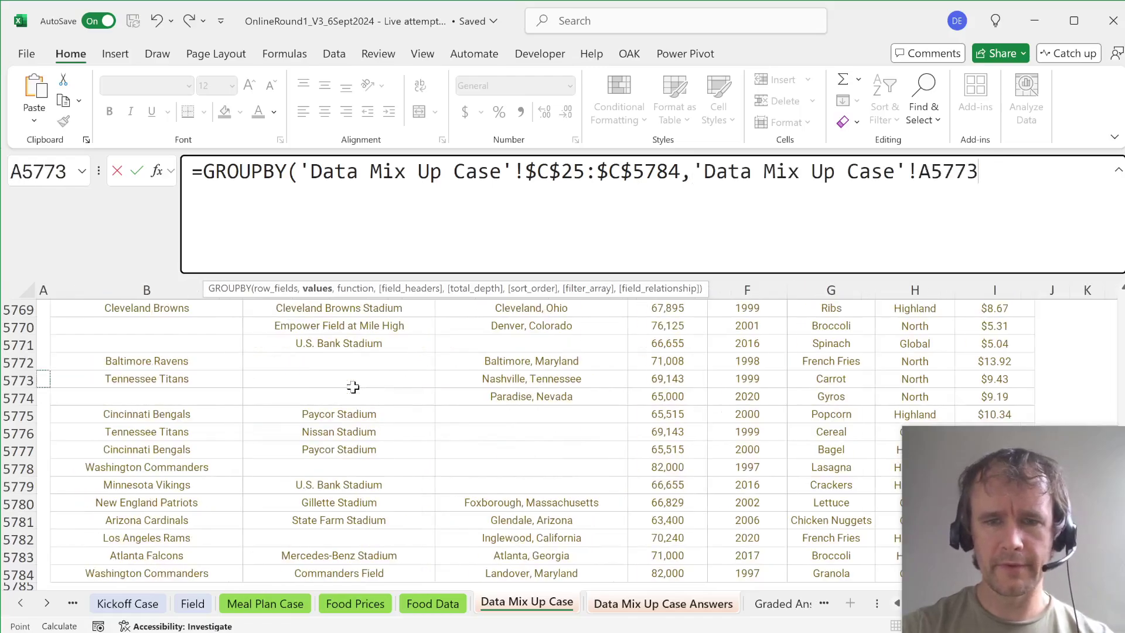
left_click(671, 385)
key("ctrl+Up")
key("Down")
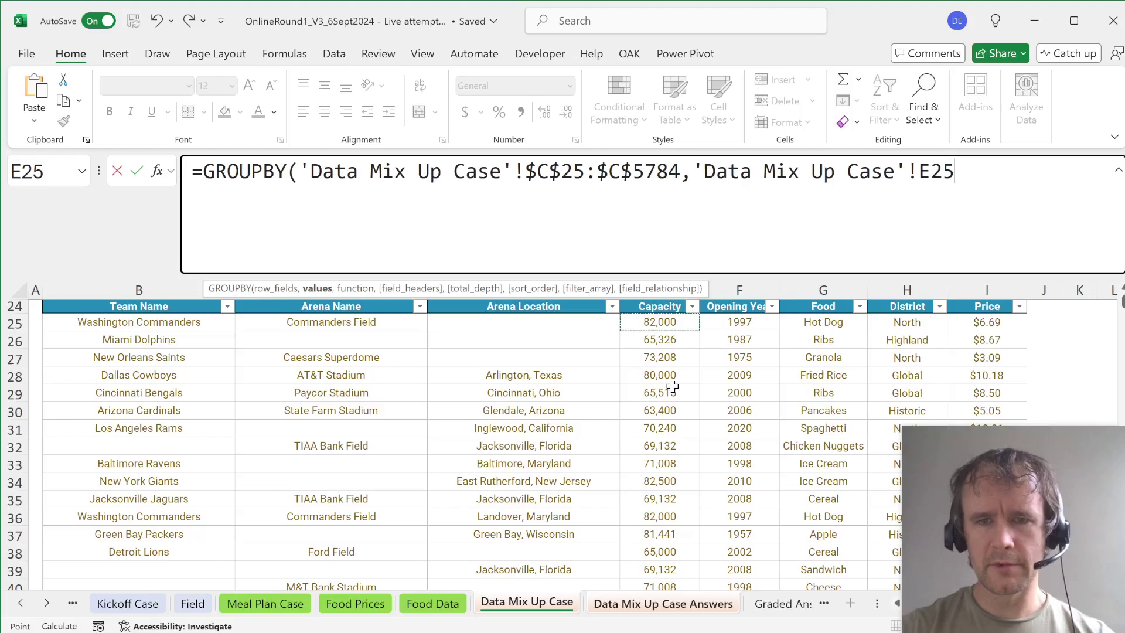
key("ctrl+shift+Down")
key("F4")
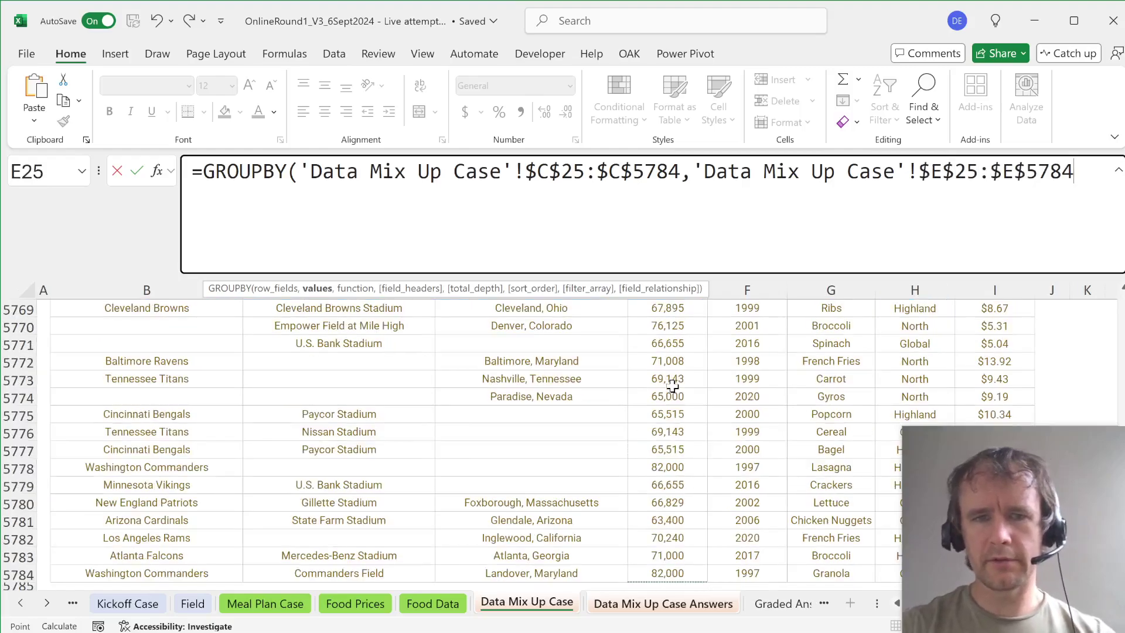
Step: Use AVERAGE as the GROUPBY function and enter the formula in E31
type(",av")
key("Tab")
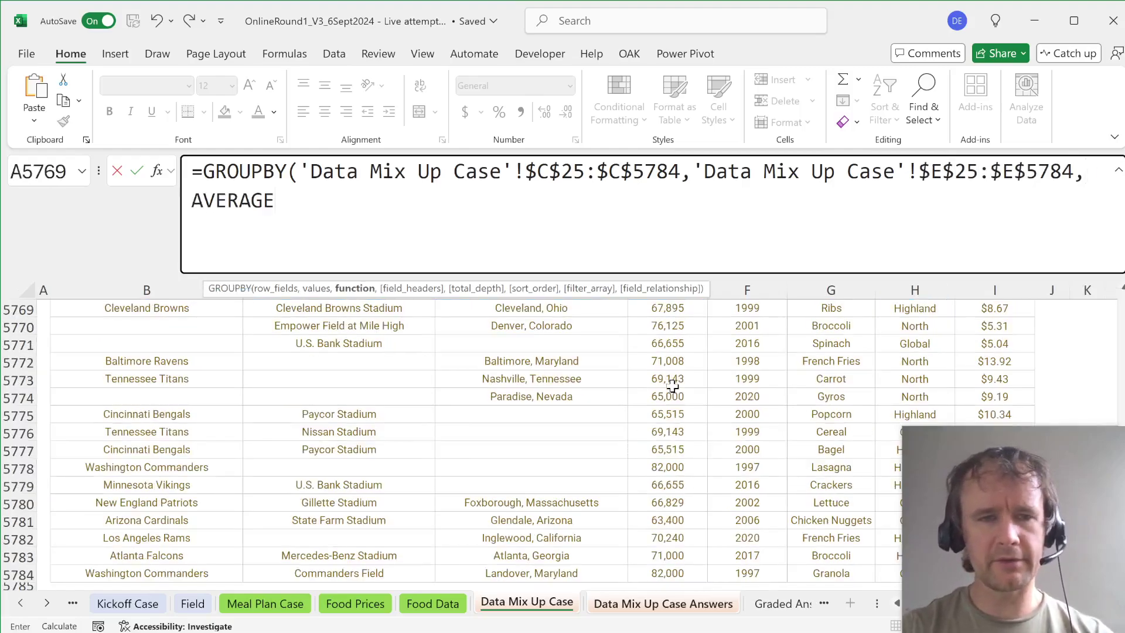
type(")")
key("Return")
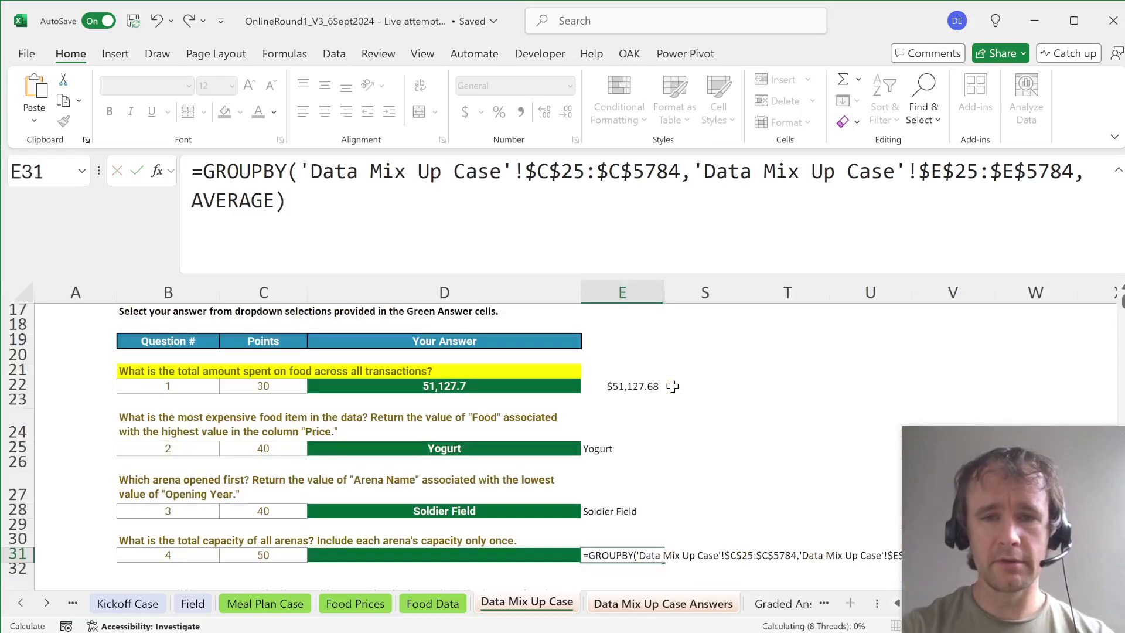
Step: Move the GROUPBY formula from E31 to Y31, where it has room to spill
key("Up")
key("Down")
key("Down")
key("Down")
key("Down")
key("Down")
key("Down")
key("Down")
key("Down")
key("Down")
key("Down")
key("Down")
key("Down")
key("Down")
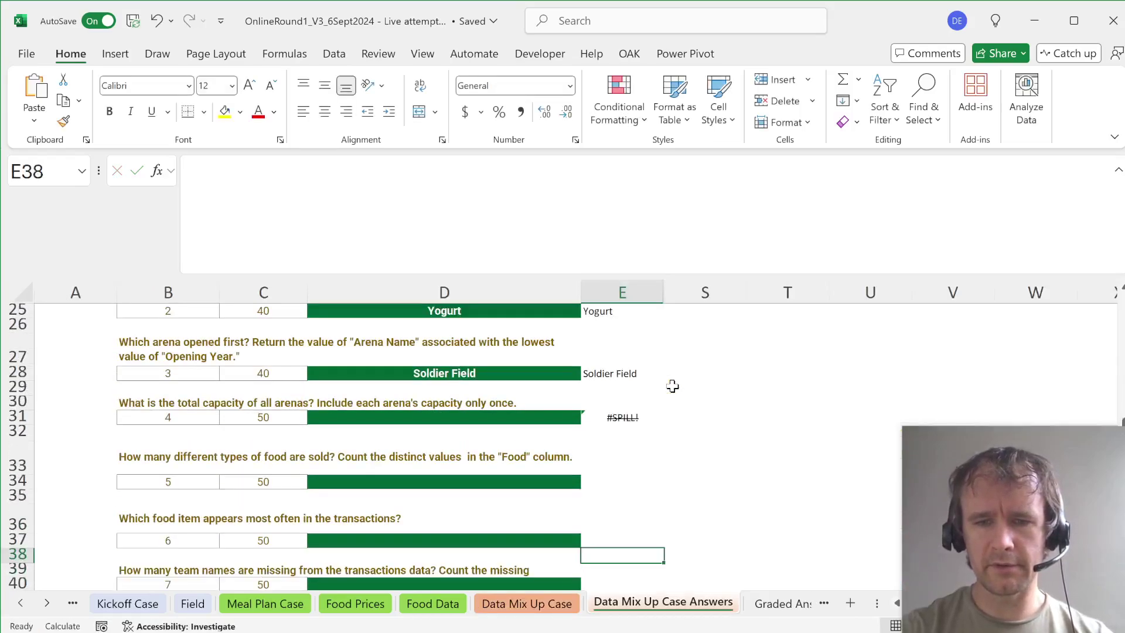
key("ctrl+Up")
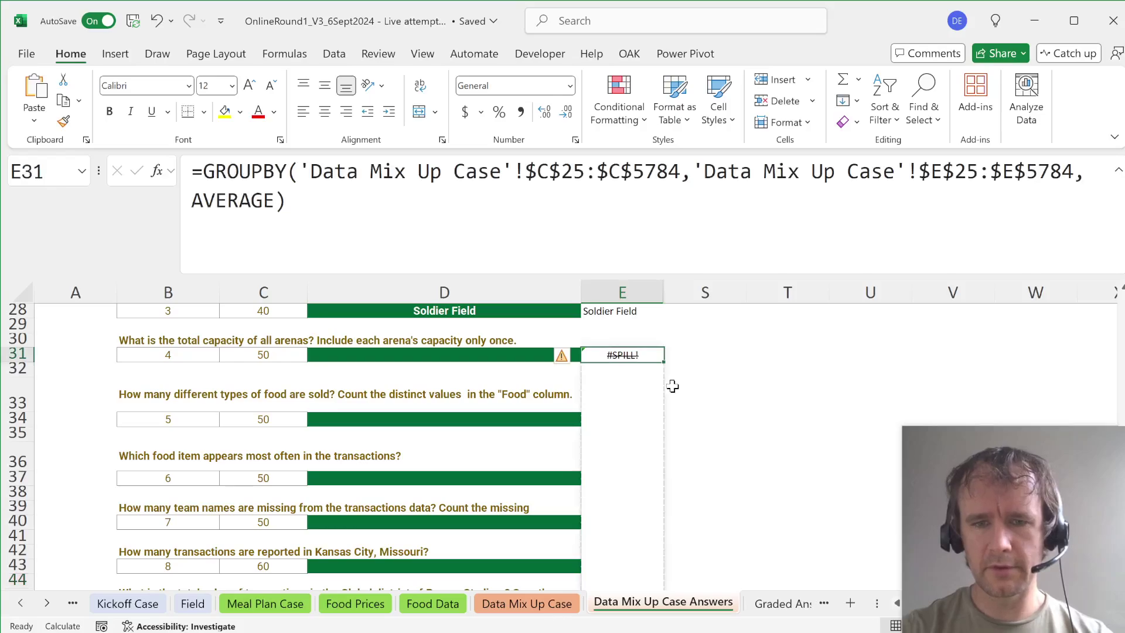
key("ctrl+c")
key("Right")
key("Right")
key("Right")
key("Right")
key("Right")
key("Right")
key("Right")
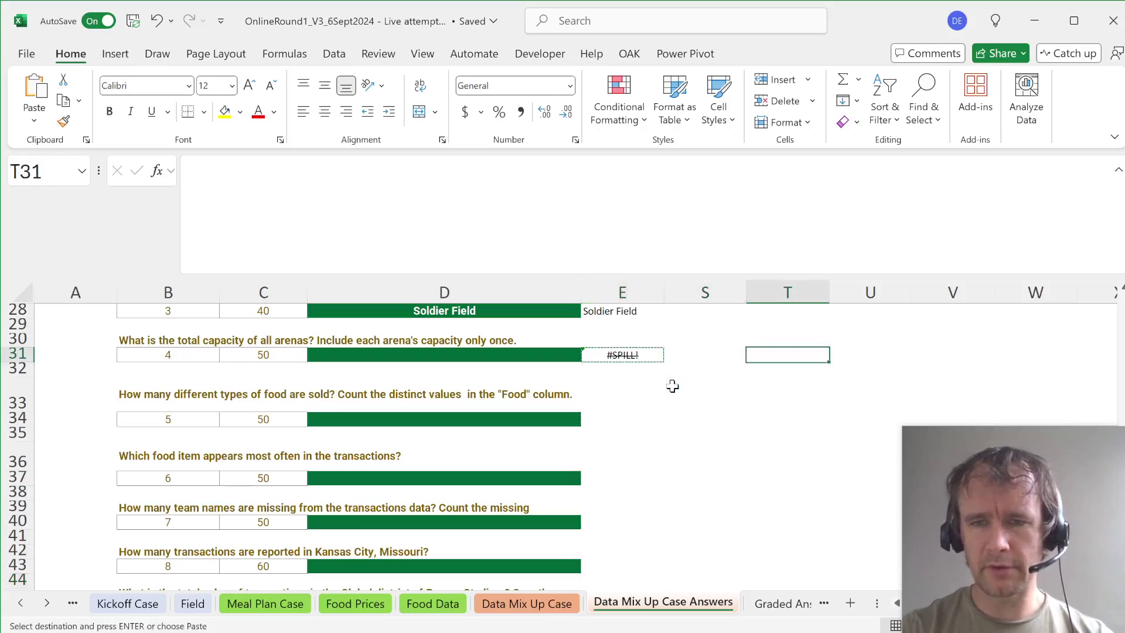
key("ctrl+v")
Step: Check the question 4 row between columns A and Z and return to the GROUPBY results
key("Right")
key("Right")
key("Right")
key("Right")
key("Right")
key("Right")
key("Right")
key("Right")
key("Right")
key("Right")
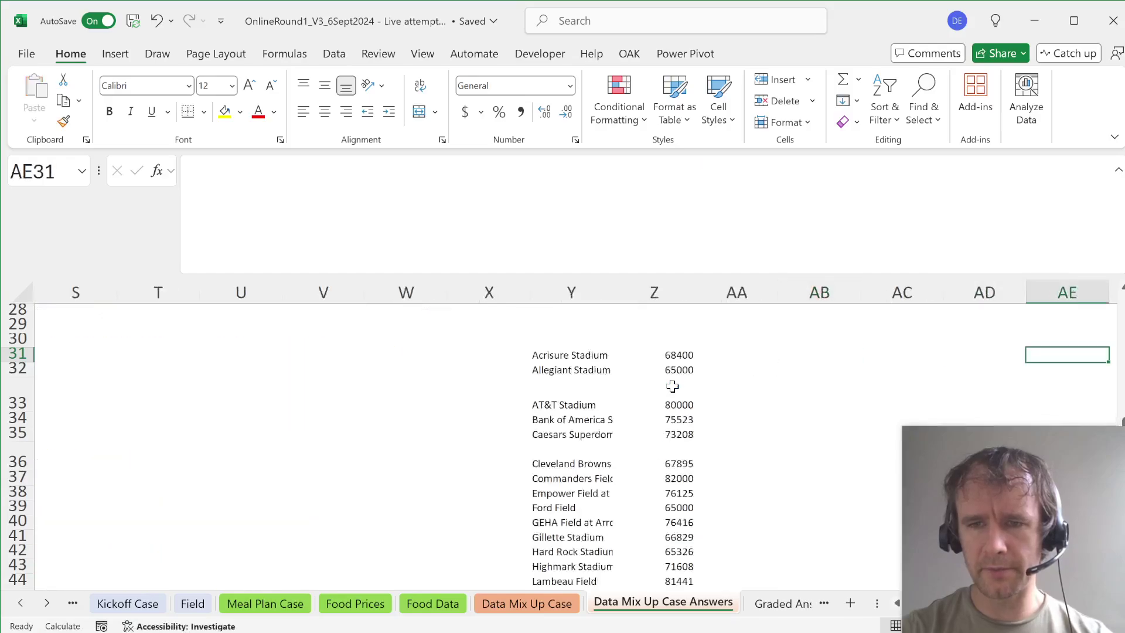
key("ctrl+Left")
key("Left")
key("Left")
key("Left")
key("Left")
key("Left")
key("Left")
key("Left")
key("Left")
key("Left")
key("Left")
key("Left")
key("Left")
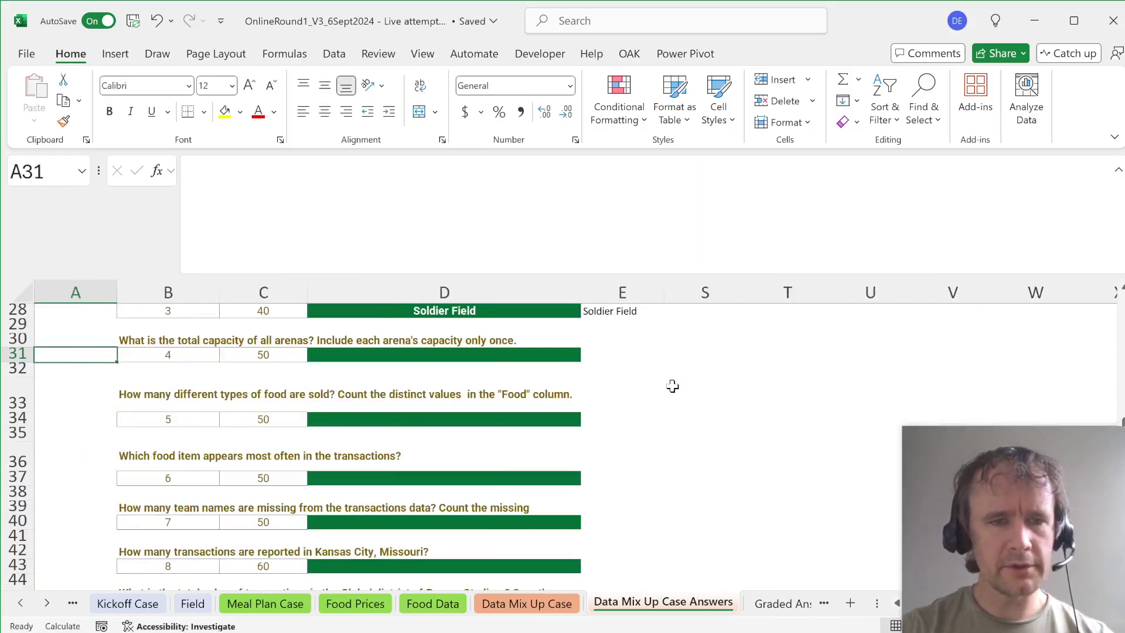
key("Right")
key("Right")
key("Right")
key("Right")
key("Right")
key("Right")
key("Right")
key("Right")
key("Right")
key("Right")
key("Right")
key("Right")
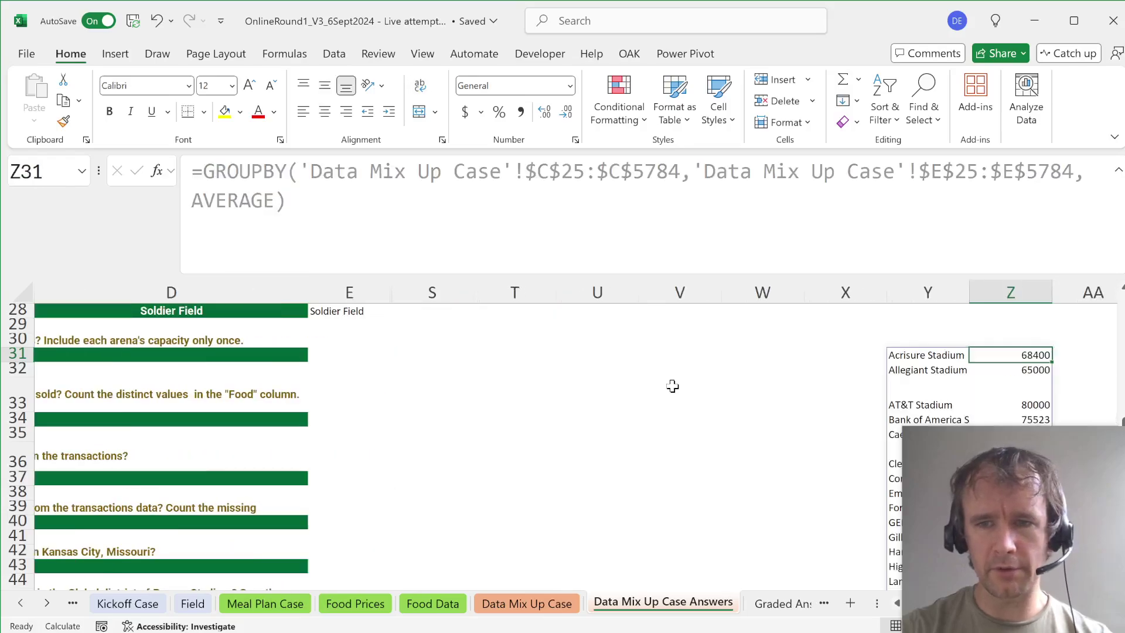
Step: Examine the arena list in Y and Z down to its last rows and return to Y31
key("Down")
key("Down")
key("Left")
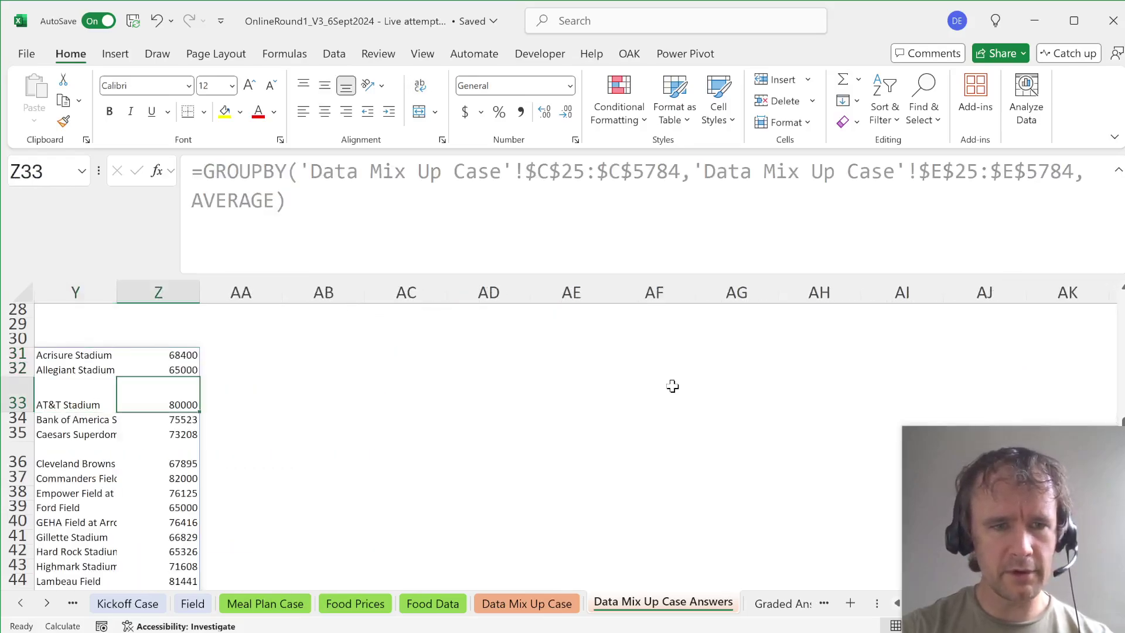
key("ctrl+Down")
key("Up")
key("Right")
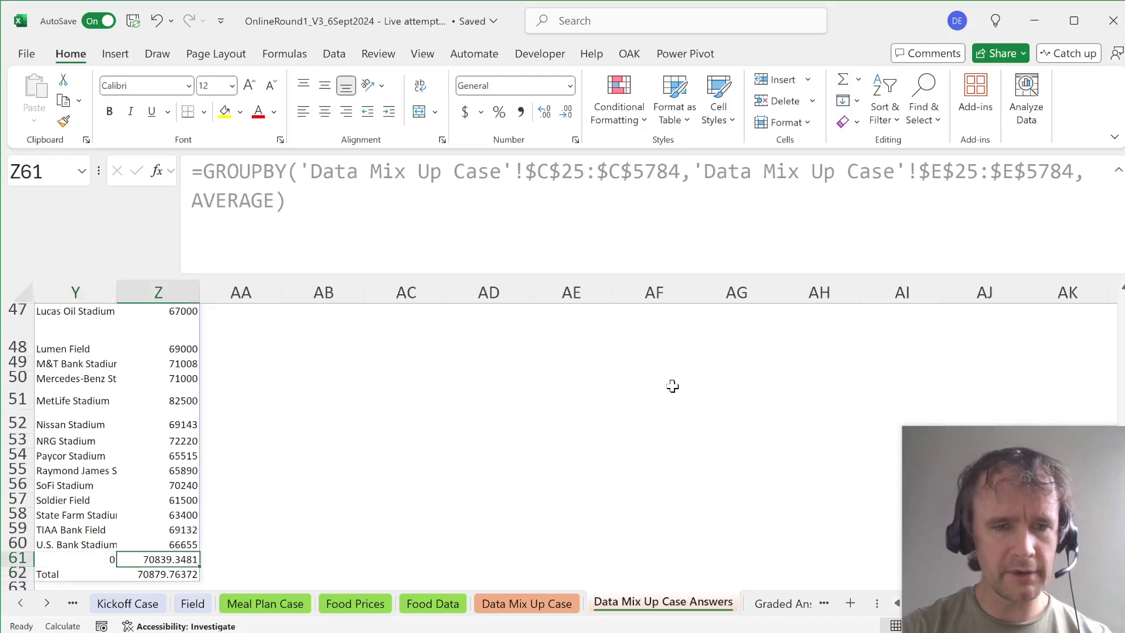
key("Left")
key("Right")
key("Left")
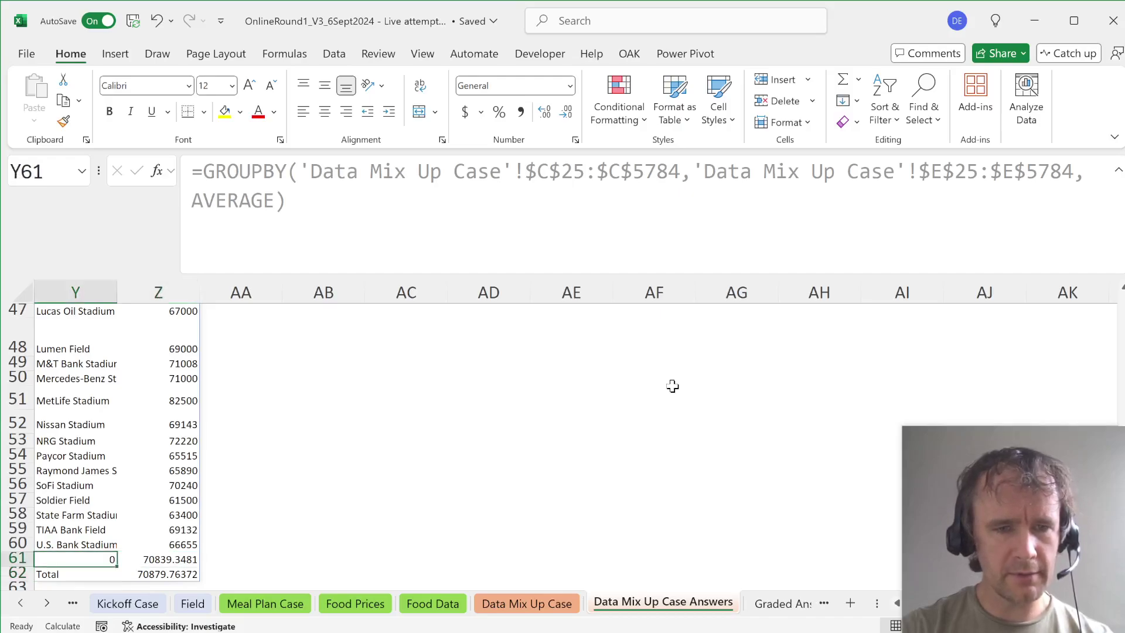
key("ctrl+Up")
key("Up")
key("Down")
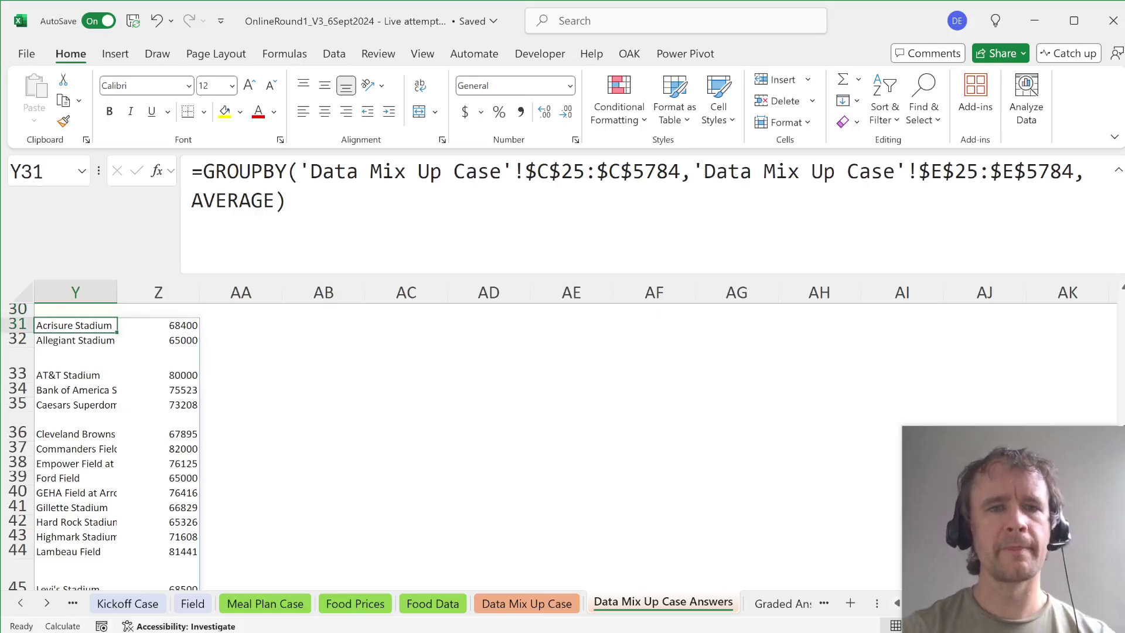
Step: Set the Y31 GROUPBY's field headers and total depth to 0 and check the end of the list
key("F2")
key("Left")
type(",0,0")
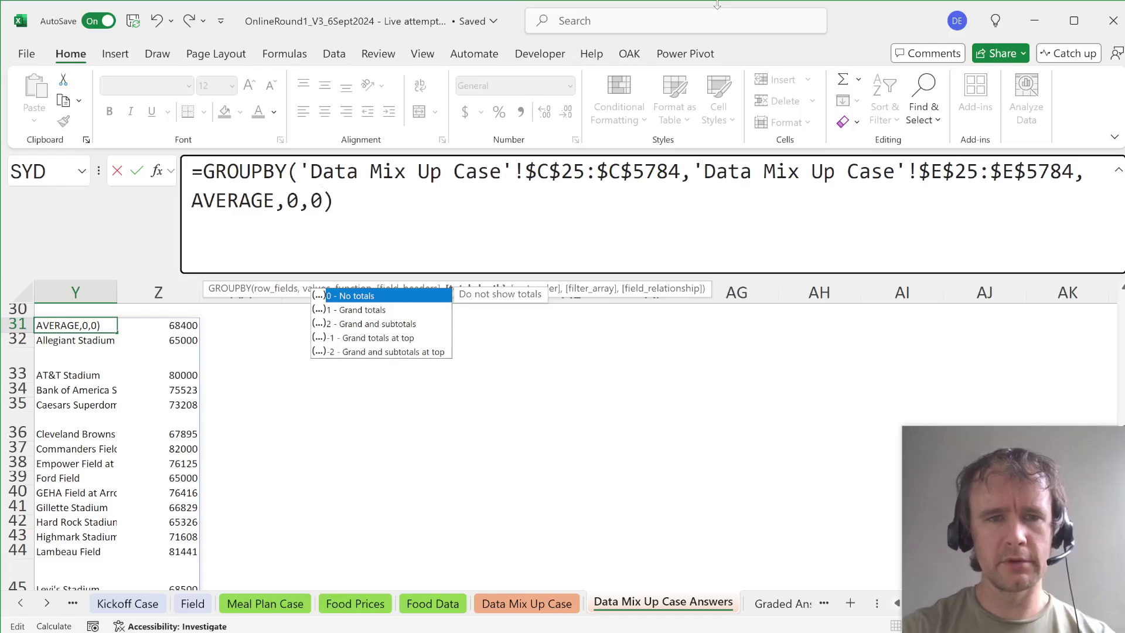
key("Return")
key("Up")
key("ctrl+Down")
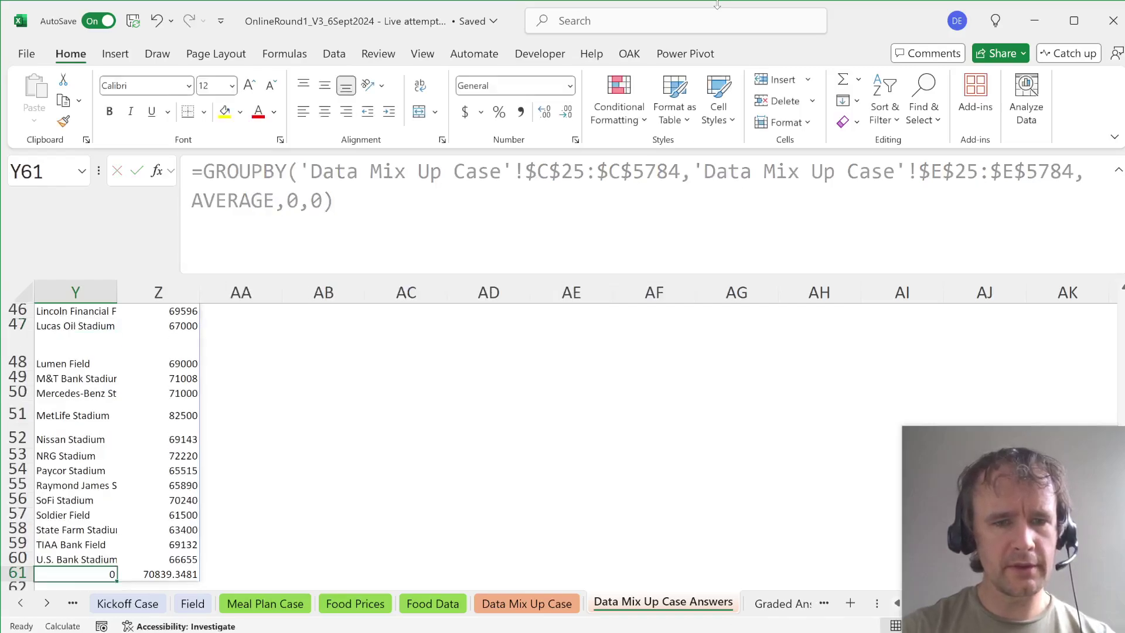
key("ctrl+Up")
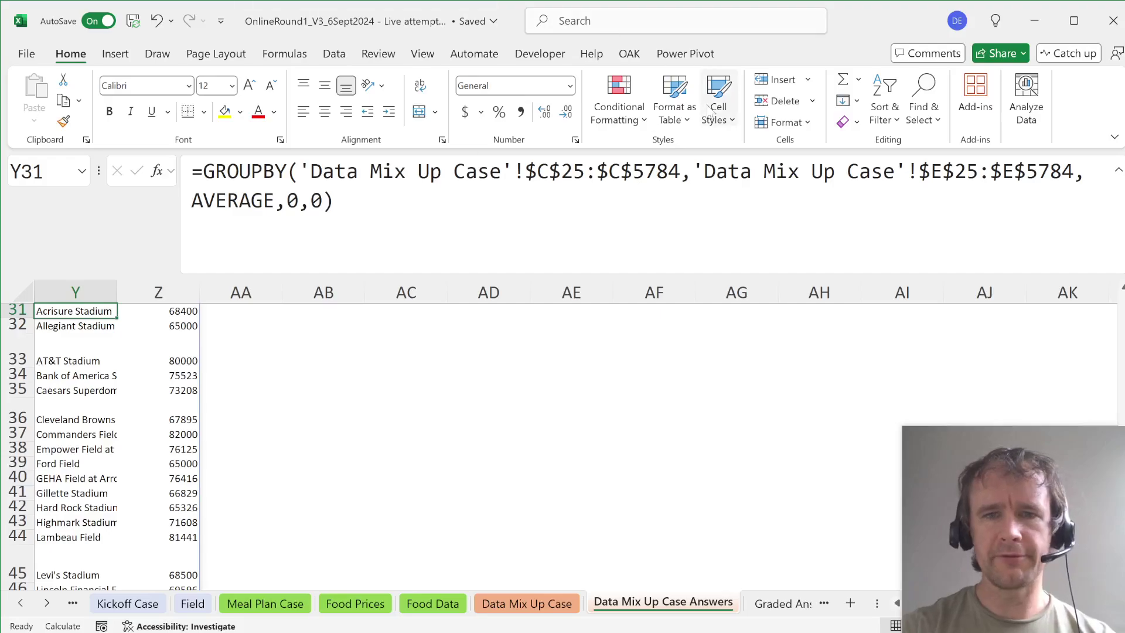
Step: Add a filter array to the Y31 GROUPBY that excludes blank arena names ('Data Mix Up Case'!$C$25:$C$5784<>"") and check the end of the list
left_click_drag(681, 172, 300, 172)
key("ctrl+c")
key("ctrl+End")
key("Left")
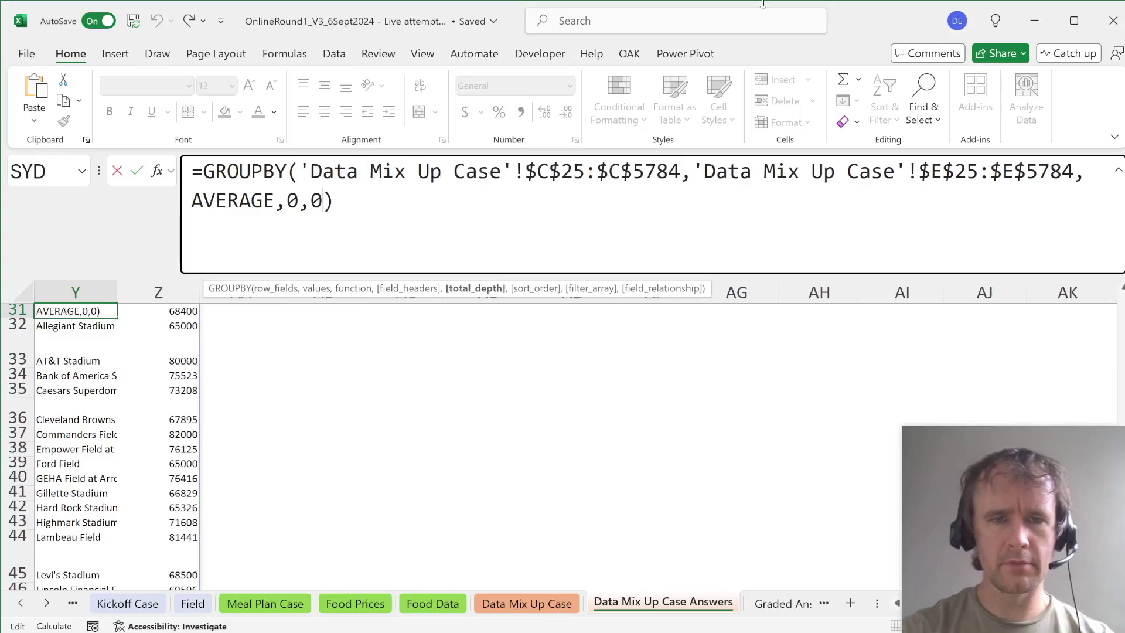
type(",,")
key("ctrl+v")
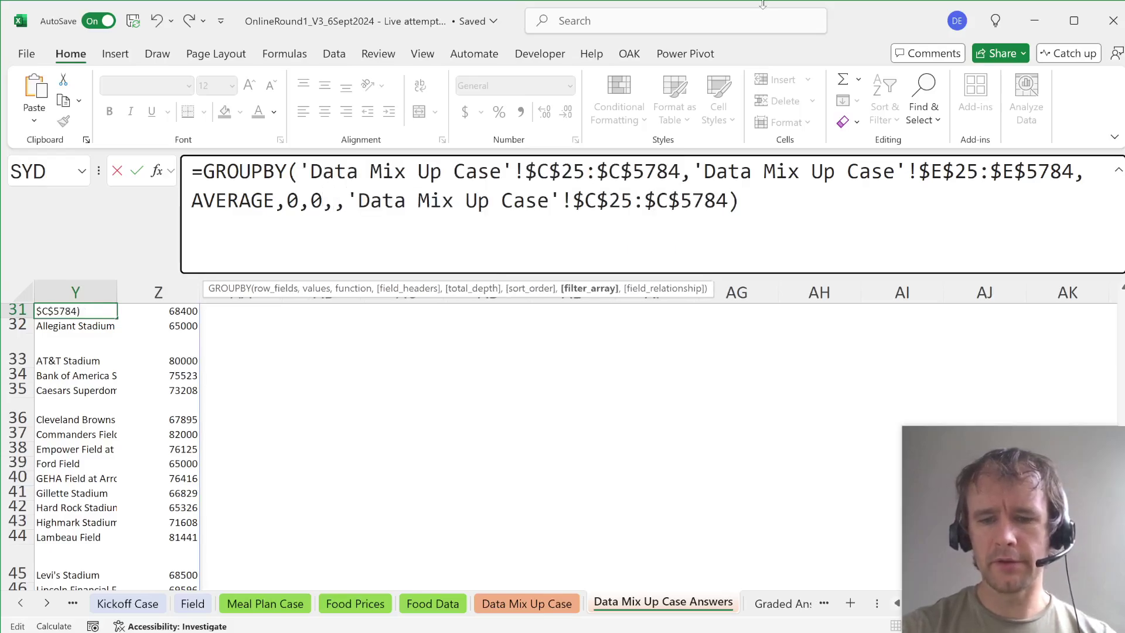
type("<>\"\"")
key("Return")
key("Up")
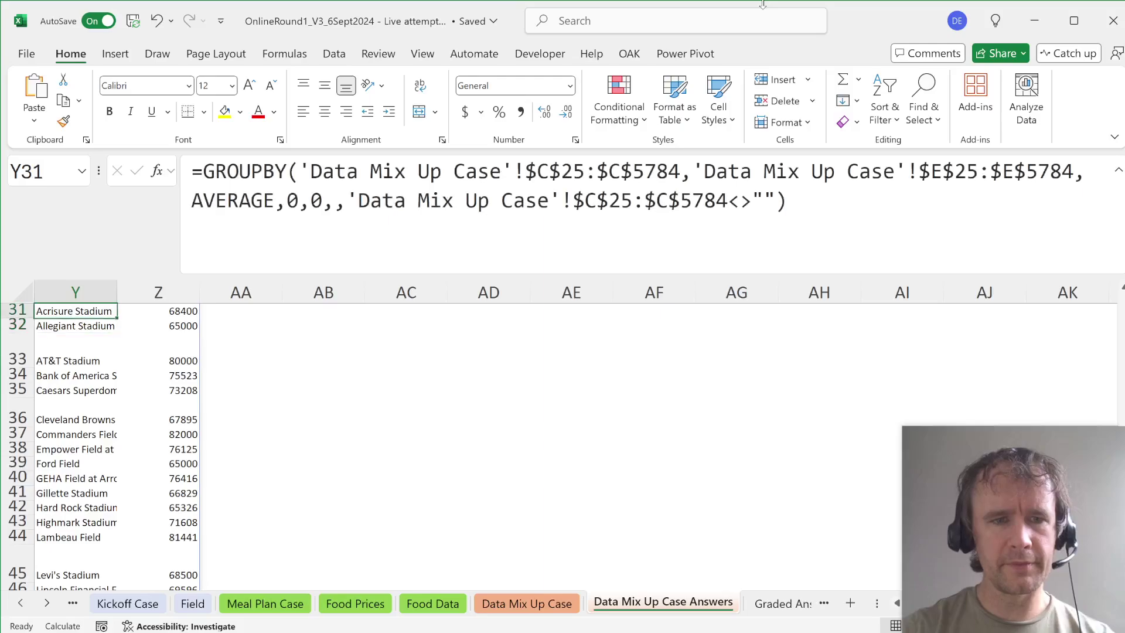
key("ctrl+Down")
key("ctrl+Up")
key("Right")
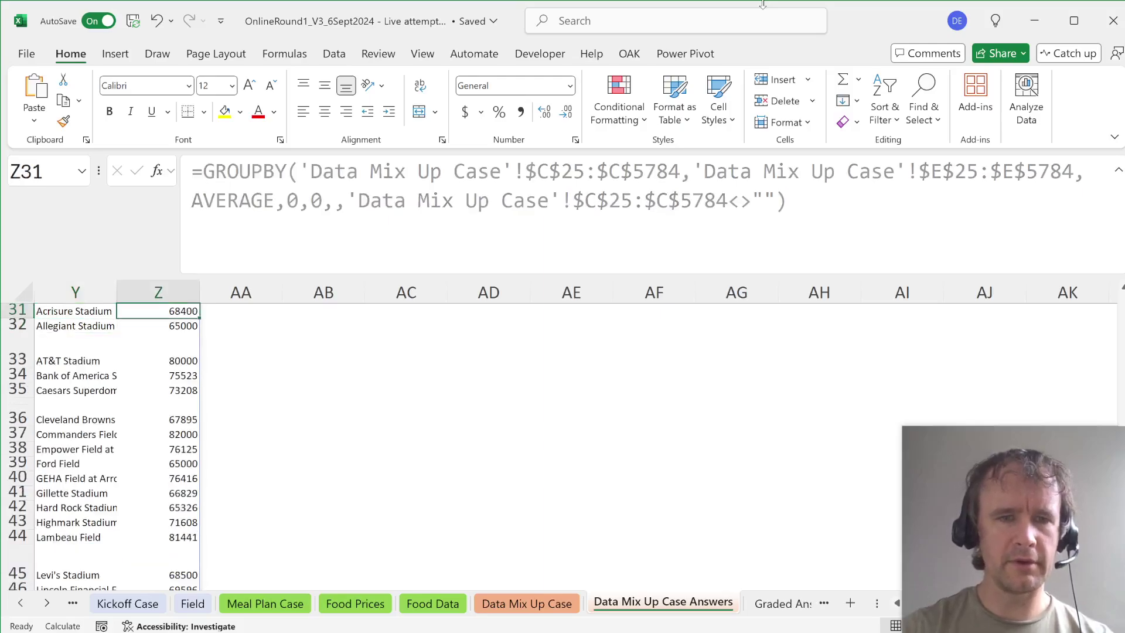
Step: Wrap the Y31 GROUPBY formula in SUM to total the arena capacities
key("Left")
key("F2")
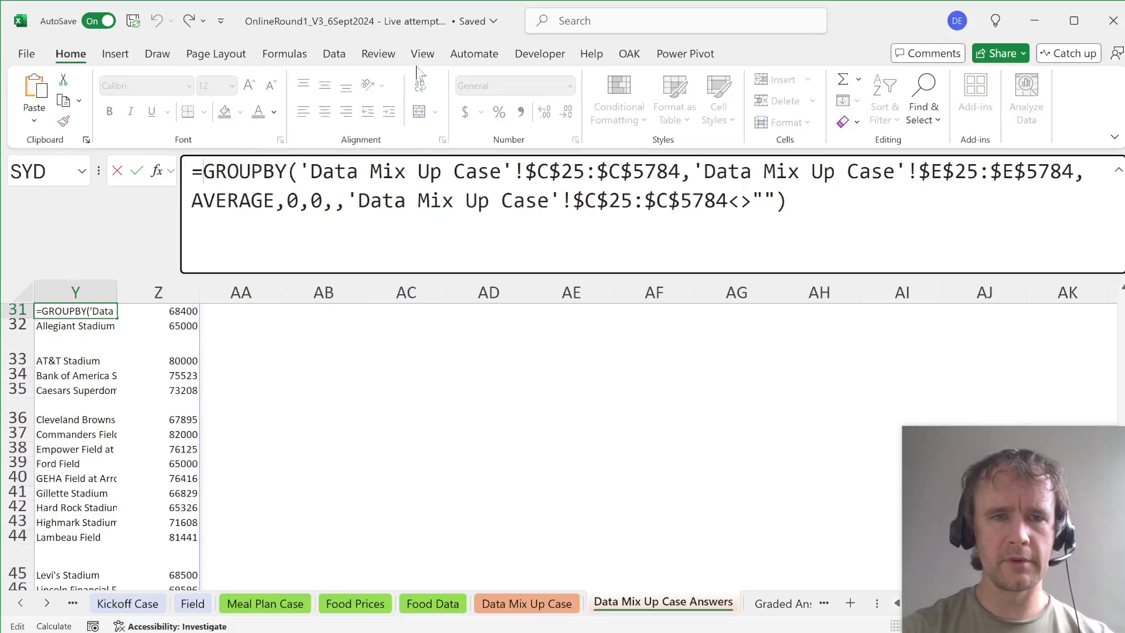
key("Home")
key("Right")
type("sum")
key("Tab")
key("Left")
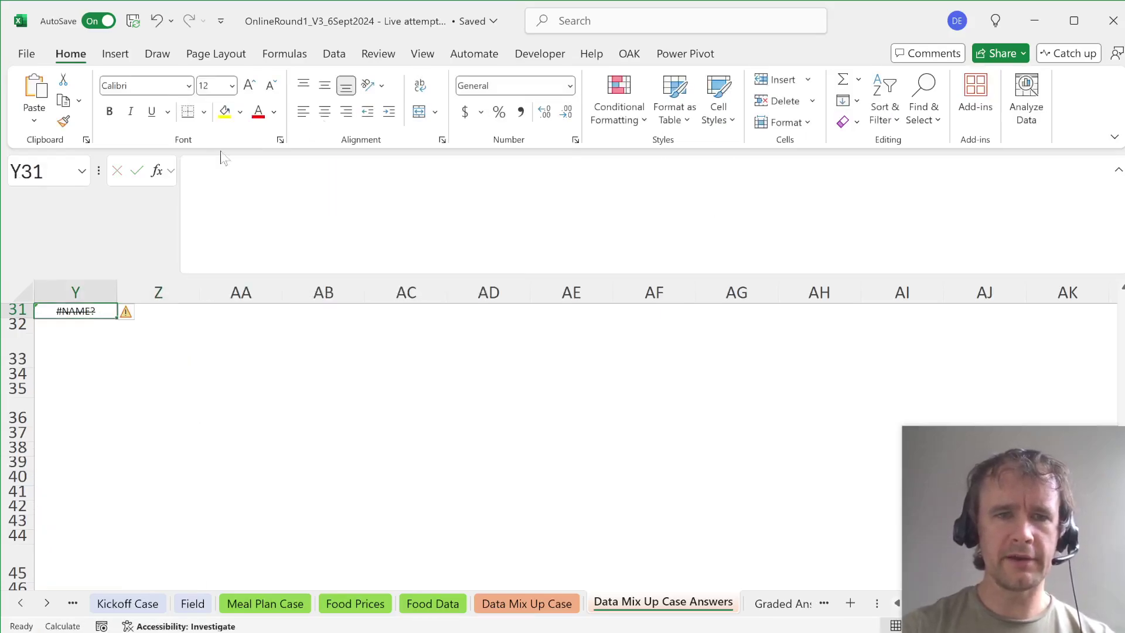
key("F2")
type("(")
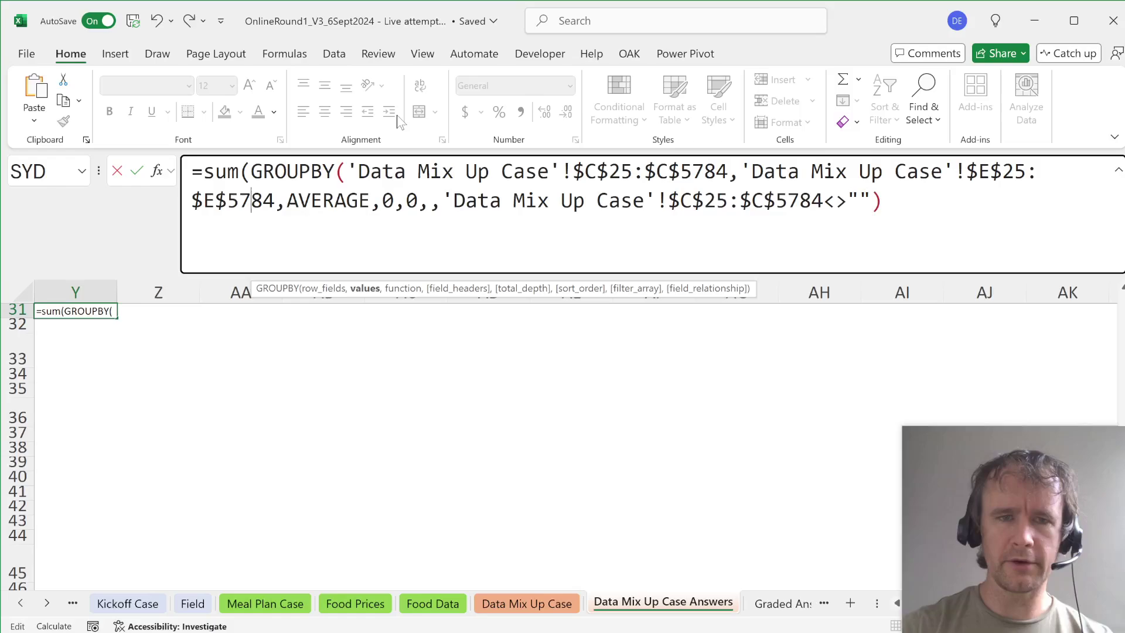
key("ctrl+Right")
key("ctrl+Right")
key("ctrl+Right")
key("ctrl+Right")
key("ctrl+Right")
key("ctrl+Right")
type(")")
key("Return")
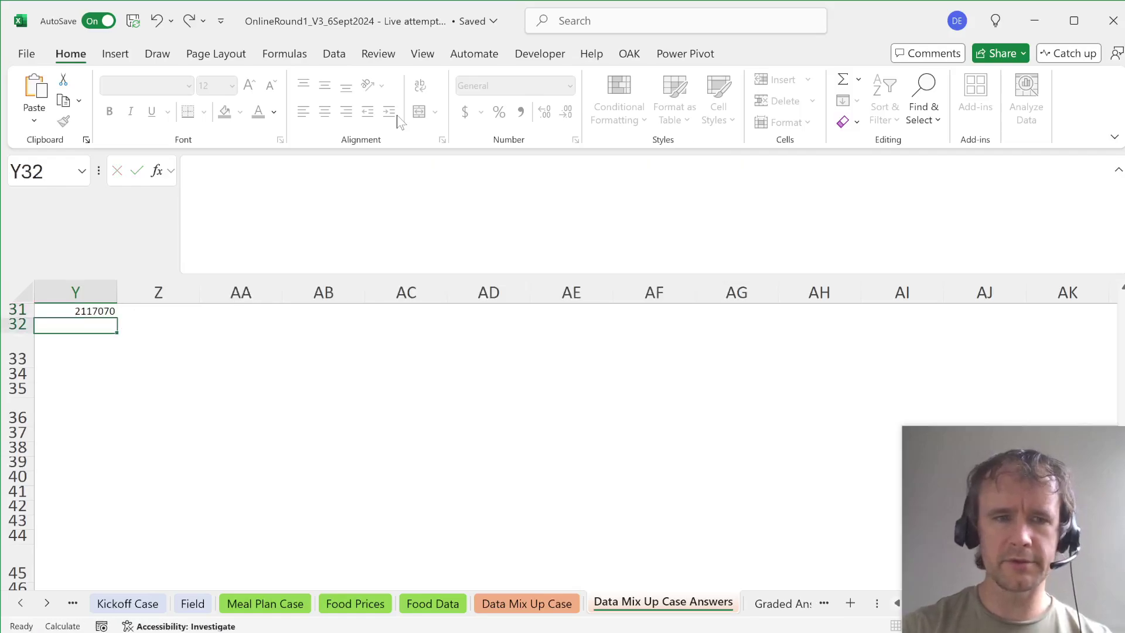
Step: Move the SUM formula from Y31 to E31, beside question 4's answer cell
key("Up")
key("Left")
key("Left")
key("Left")
key("Left")
key("Home")
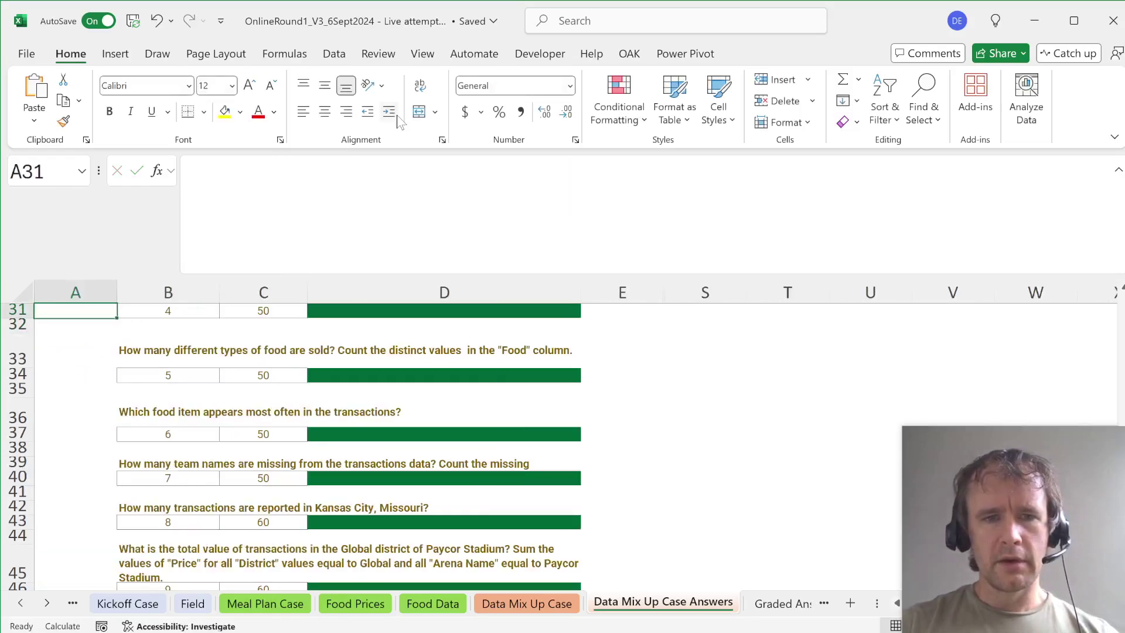
key("Right")
key("Right")
key("ctrl+Right")
key("ctrl+Right")
key("ctrl+x")
key("ctrl+Left")
key("ctrl+Left")
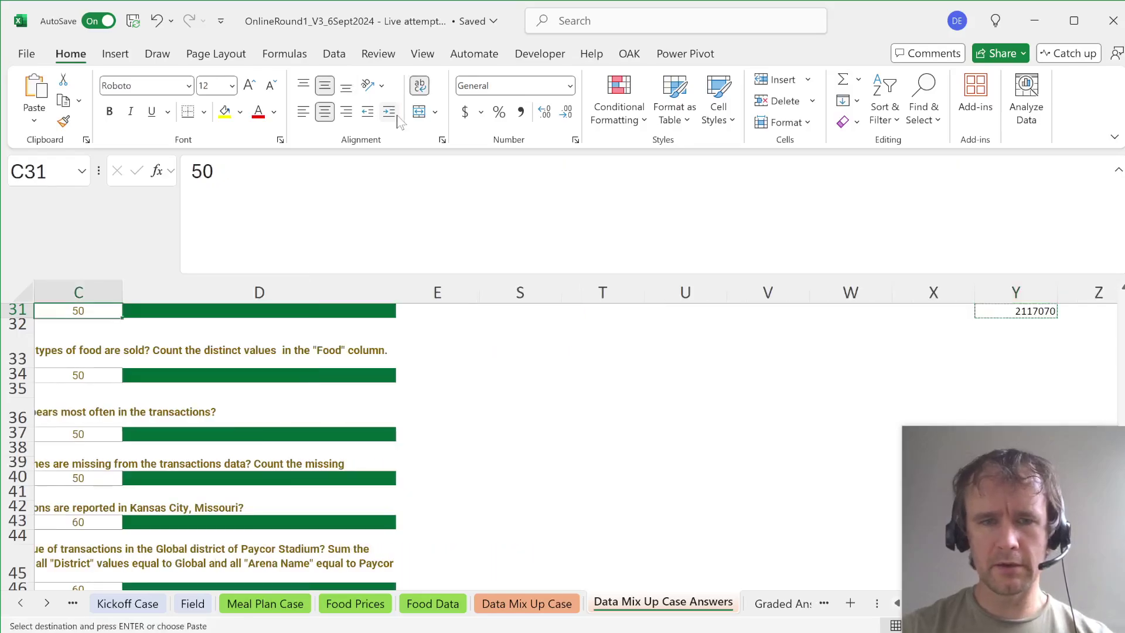
key("Right")
key("Right")
key("ctrl+v")
Step: Compare the answer options offered in D31 with the E31 total and reread question 4
key("Left")
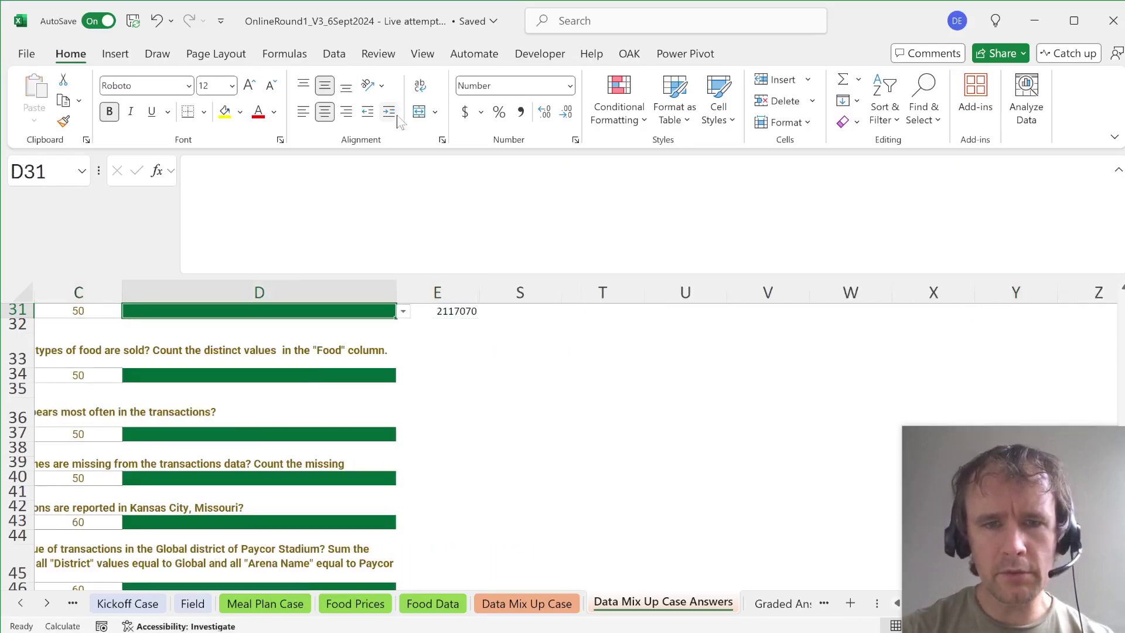
key("alt+Down")
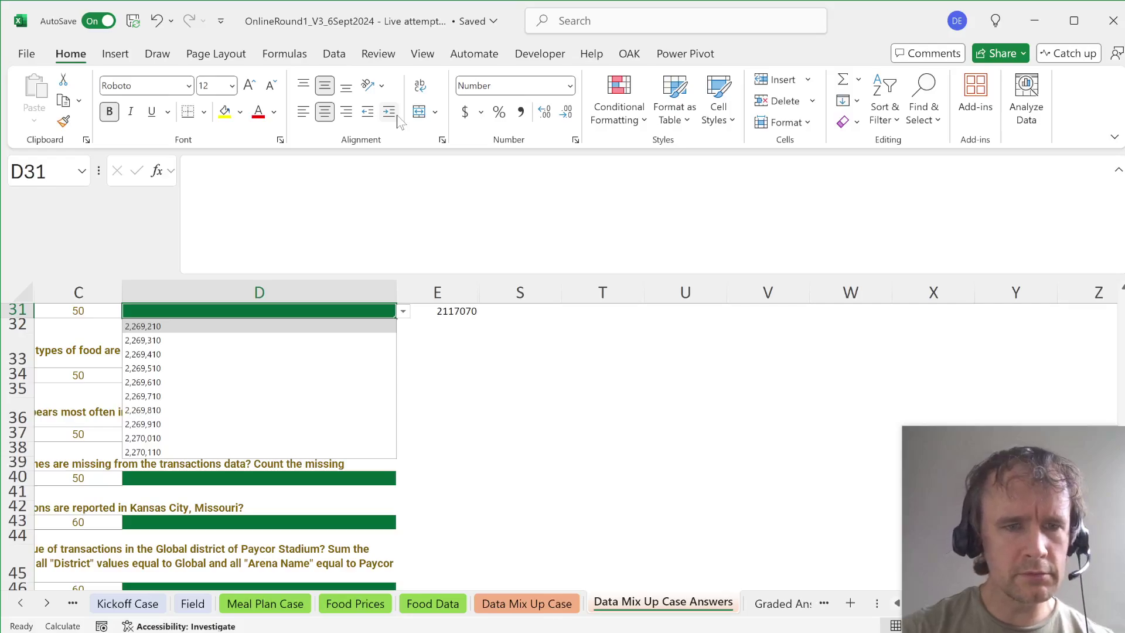
key("Down")
key("Down")
key("Down")
key("Down")
key("Down")
key("Down")
key("Down")
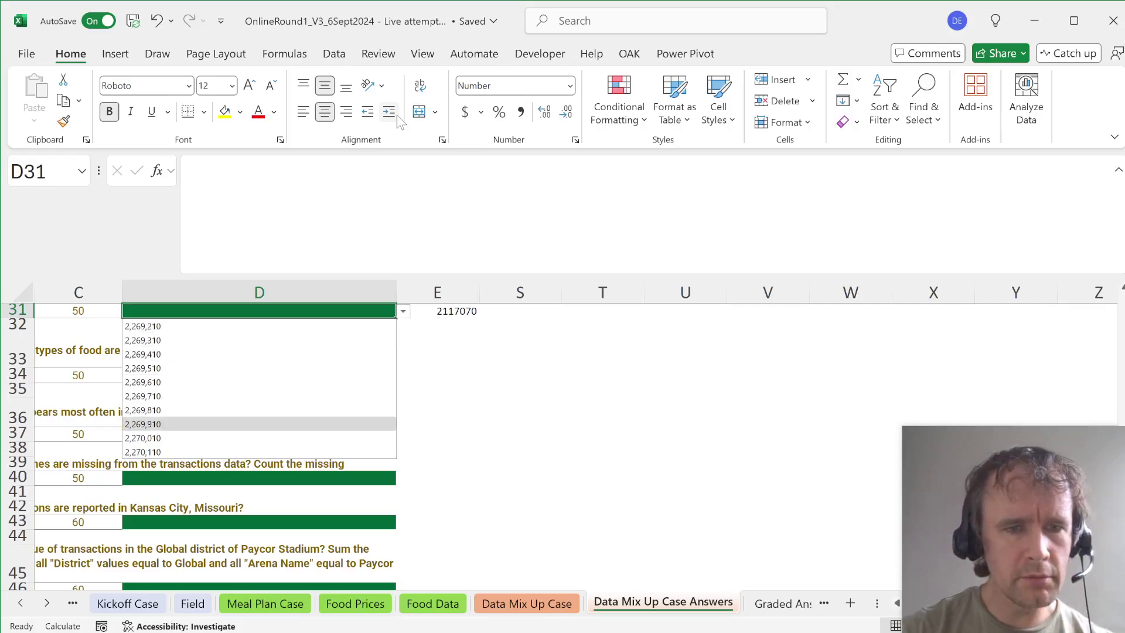
key("Down")
key("Down")
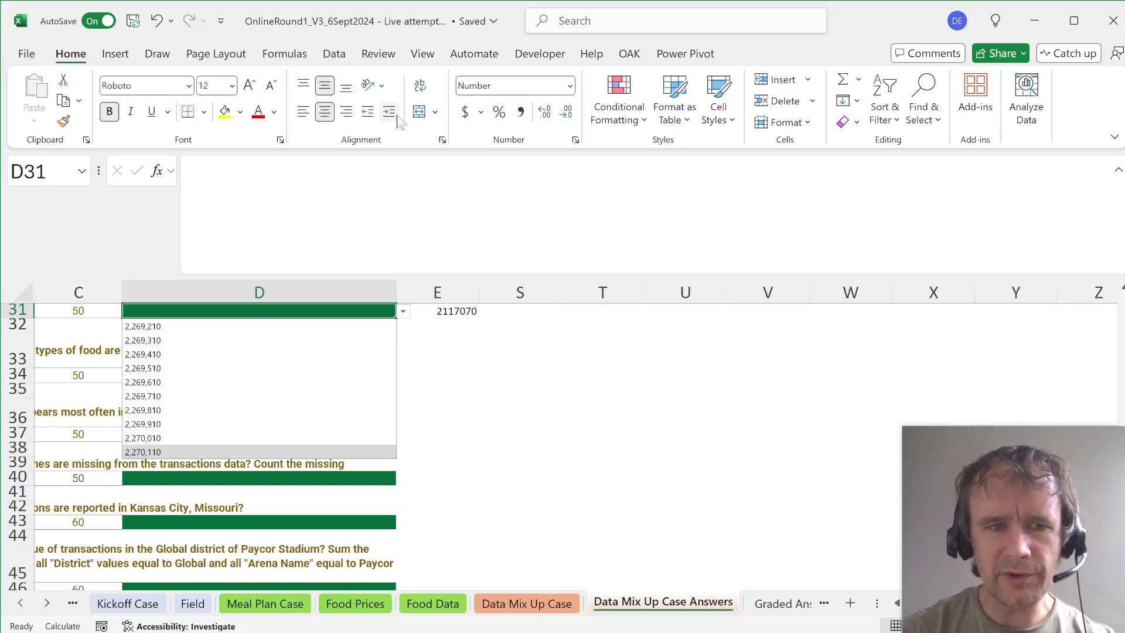
key("Escape")
key("Up")
key("Up")
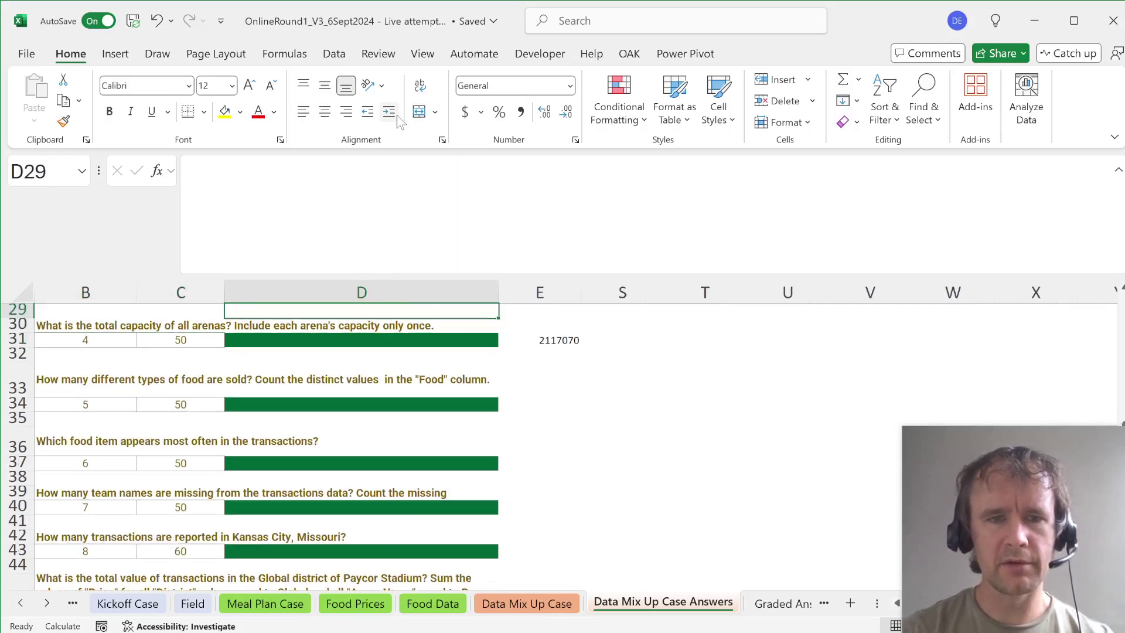
key("Down")
key("Left")
Step: Filter the Arena Name column on the Data Mix Up Case sheet to exclude blanks
key("ctrl+Page_Up")
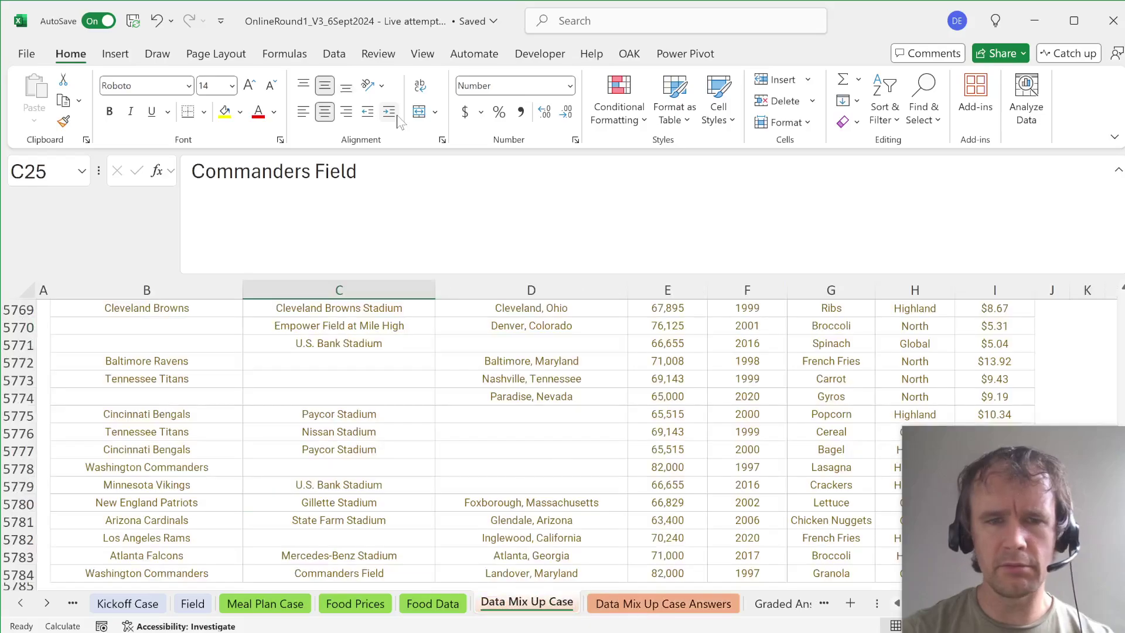
key("ctrl+Up")
key("alt+Down")
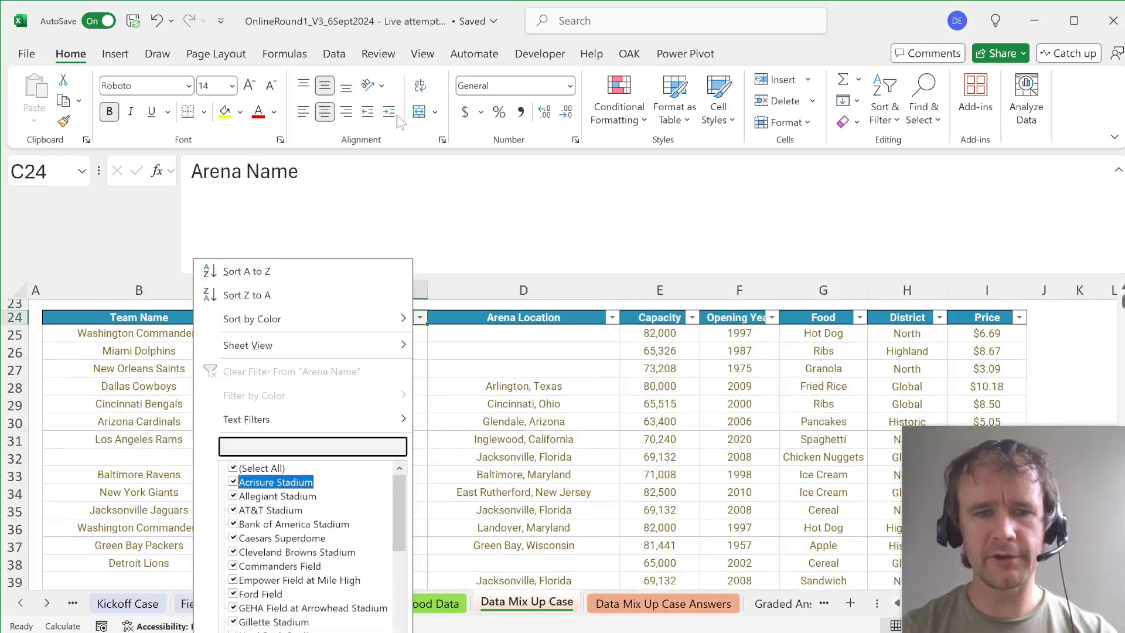
key("End")
key("space")
key("Return")
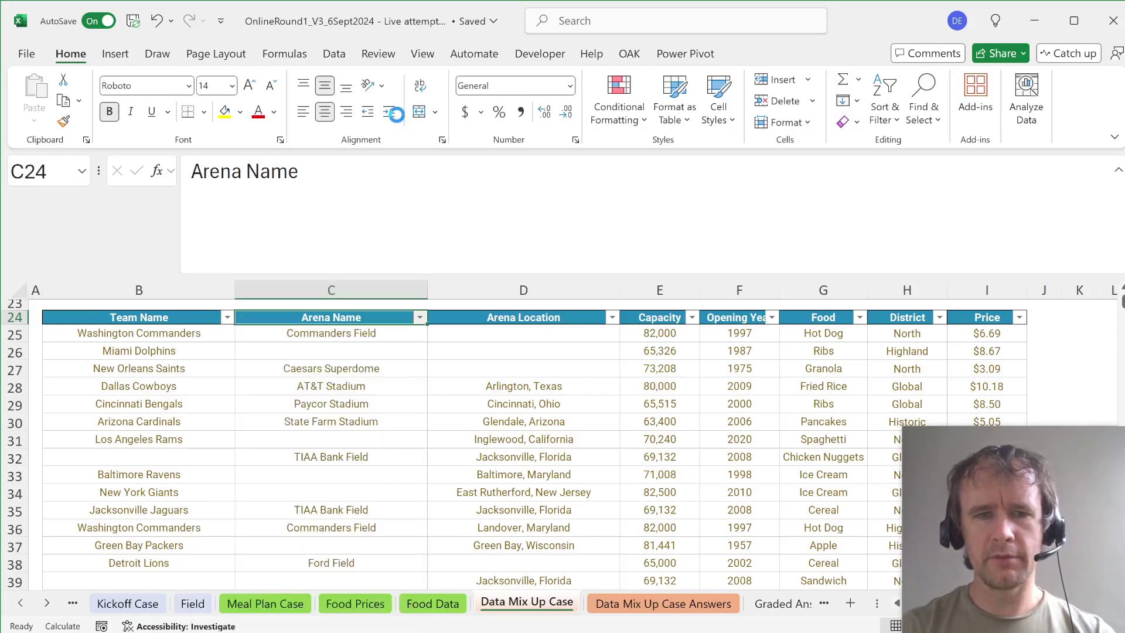
Step: Copy the filtered arena name, location and capacity rows from C25:E5784 and paste them as values into a new sheet
key("Down")
key("Down")
key("Up")
key("ctrl+shift+Down")
key("shift+Right")
key("shift+Right")
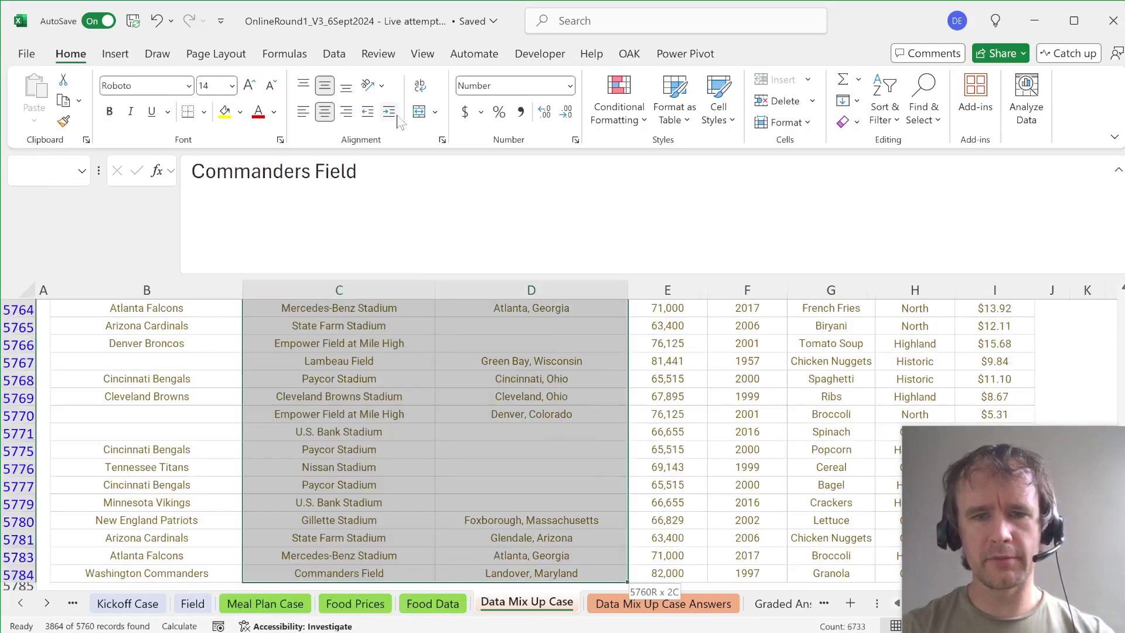
key("ctrl+c")
key("alt")
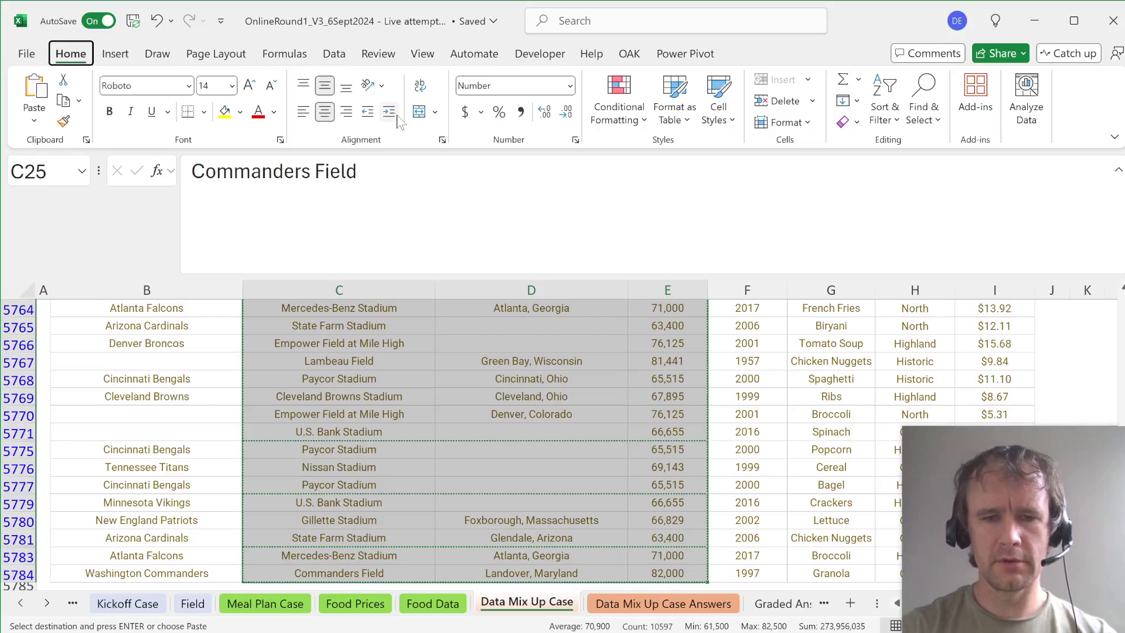
key("shift+F11")
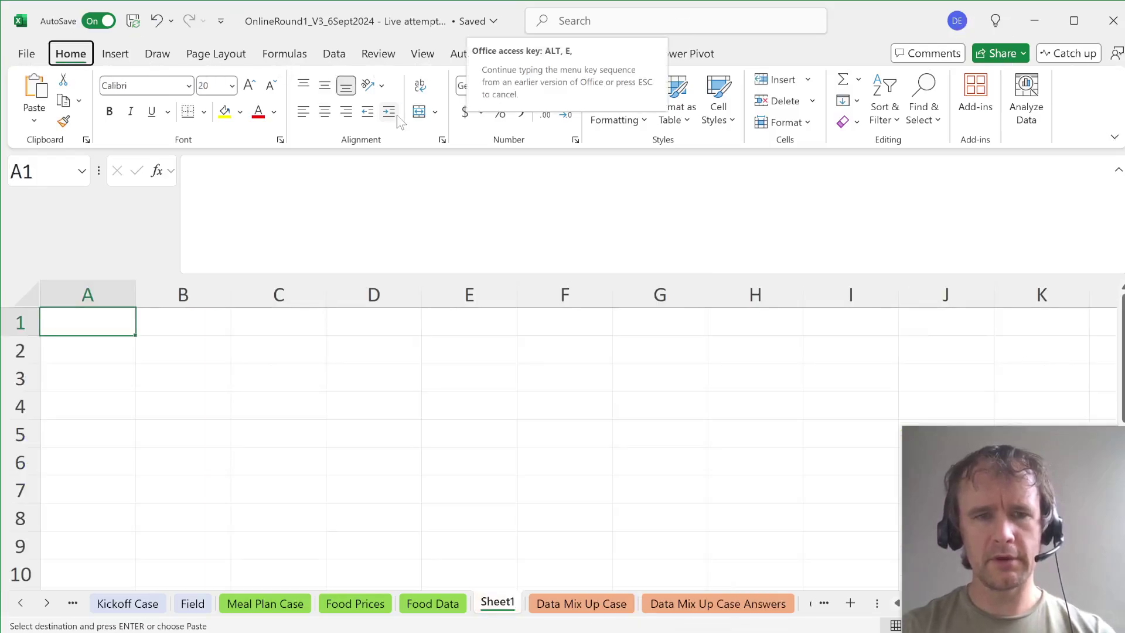
key("ctrl+alt+v")
key("v")
key("Return")
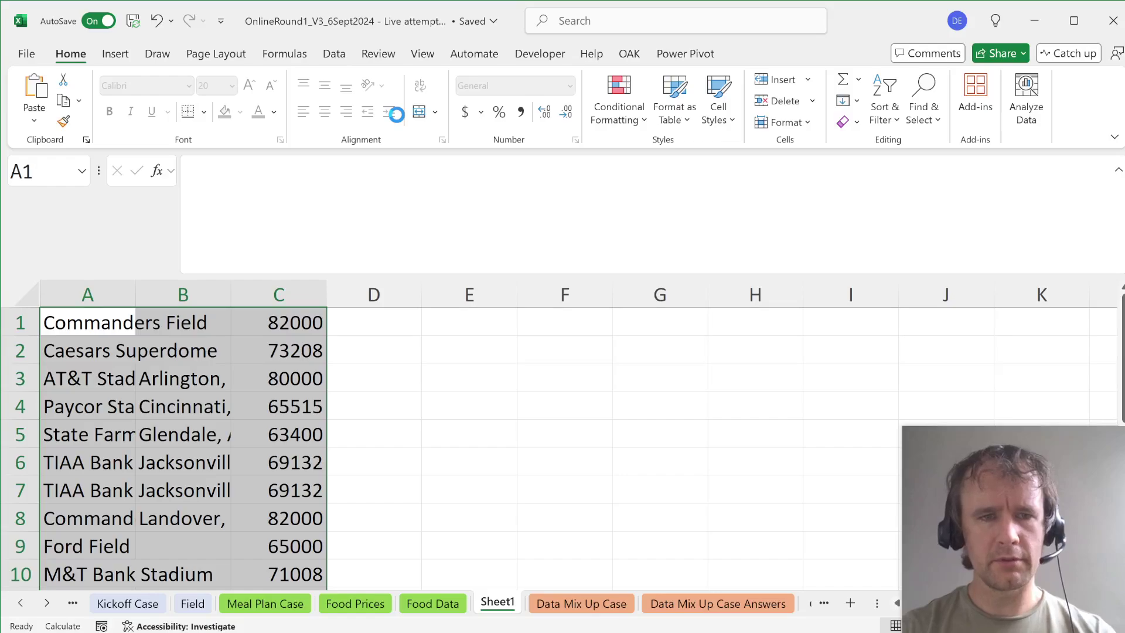
Step: Delete the arena location column B from the new sheet
key("Right")
key("ctrl+space")
key("alt")
key("h")
key("d")
key("c")
key("Left")
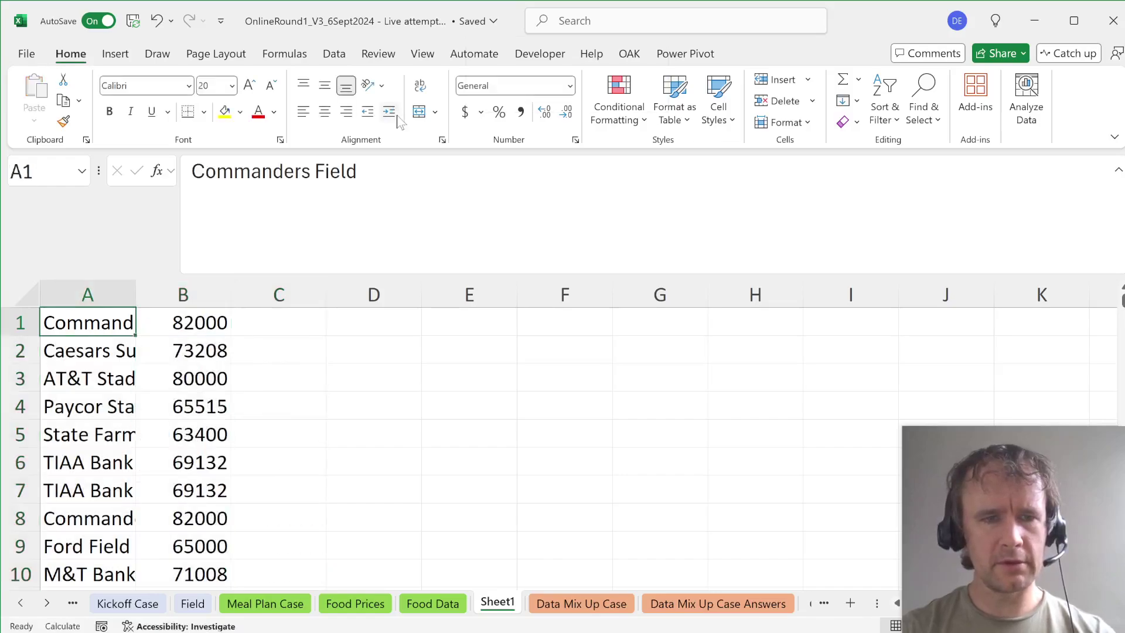
Step: Remove duplicate rows from the arena and capacity list, comparing both columns A and B without headers
key("ctrl+shift+Down")
key("shift+Right")
key("alt")
key("a")
key("m")
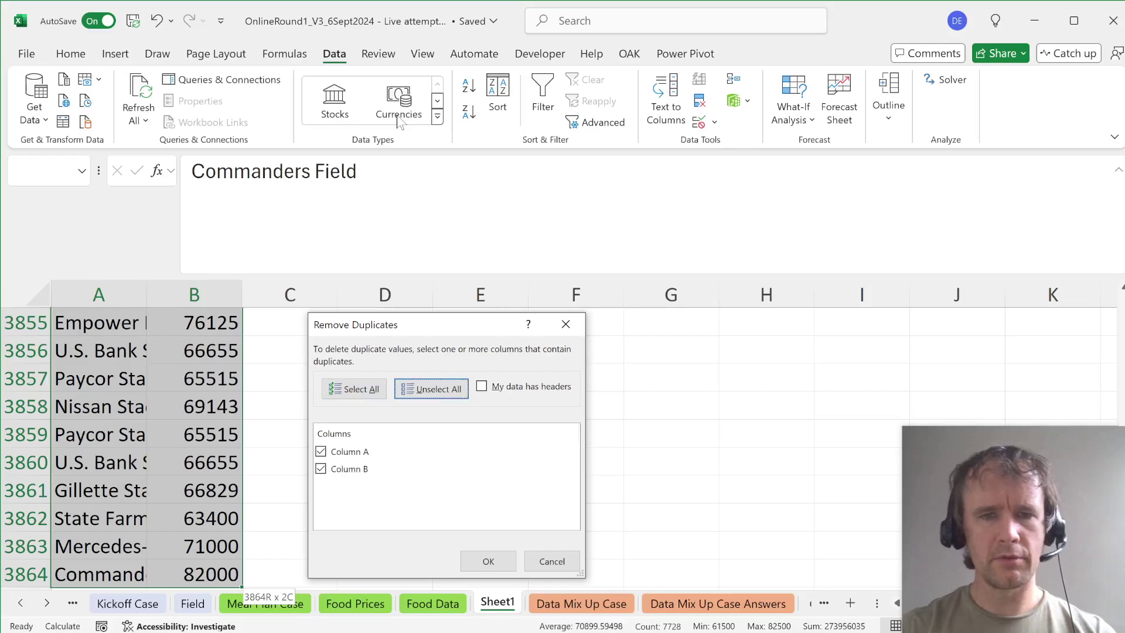
key("Return")
key("Return")
key("ctrl+Home")
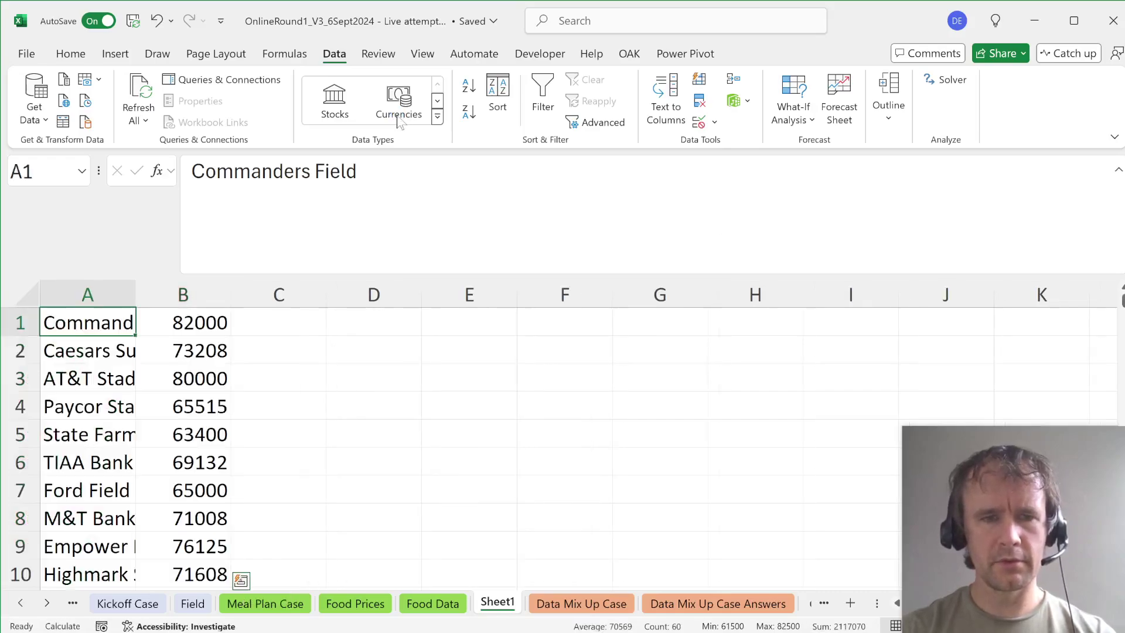
Step: Format the capacities in B1:B30 with thousands separators and two decimals to read their total
key("Right")
key("ctrl+shift+Down")
key("ctrl+BackSpace")
key("ctrl+shift+1")
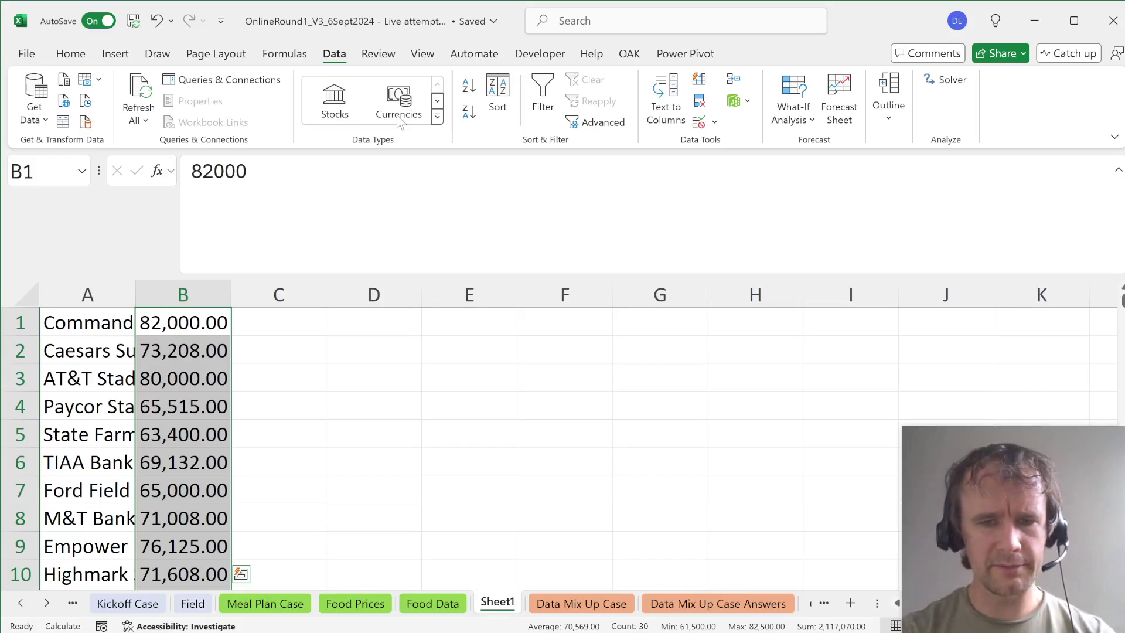
key("ctrl+q")
key("Escape")
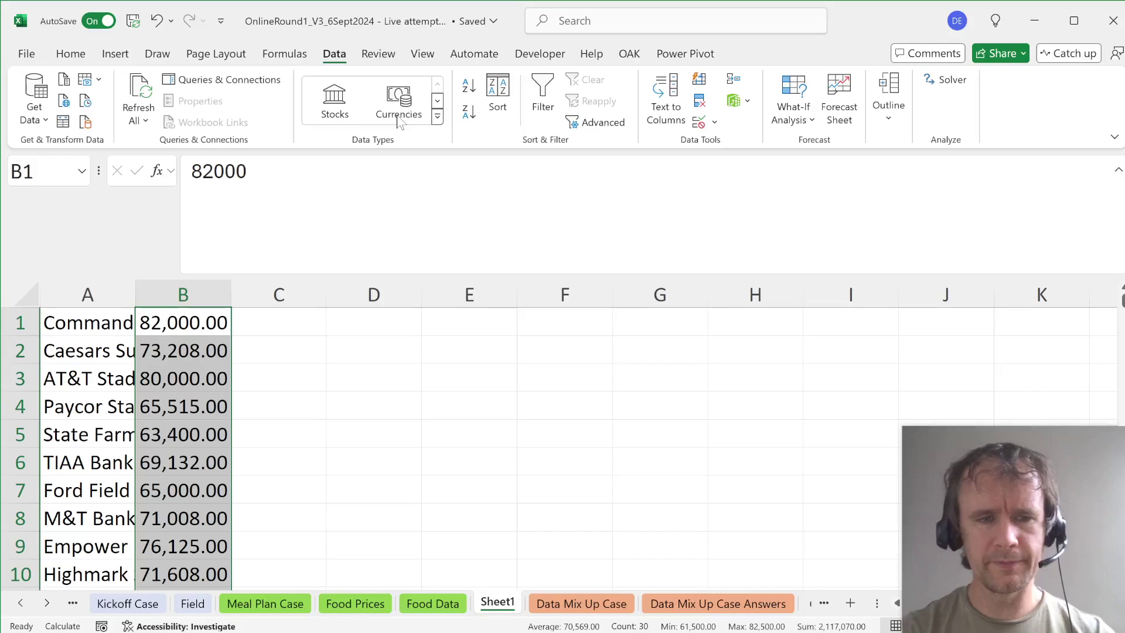
Step: Check the Capacity column beside the filtered arena names on the Data Mix Up Case sheet
key("ctrl+Page_Up")
key("ctrl+Page_Down")
key("ctrl+Page_Down")
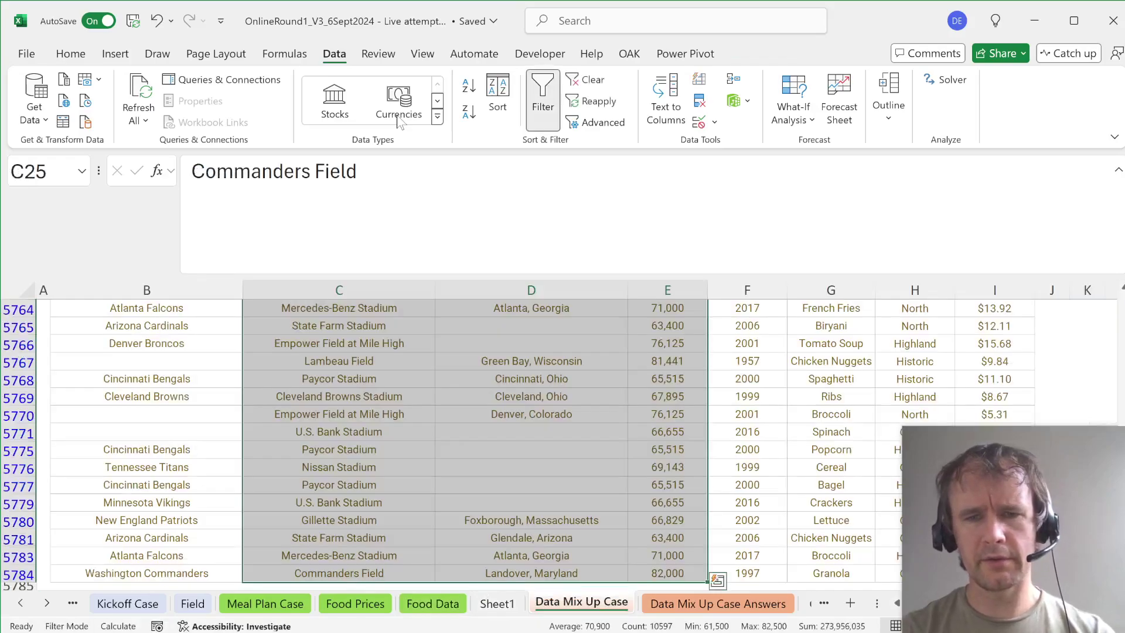
key("Up")
key("Right")
key("Right")
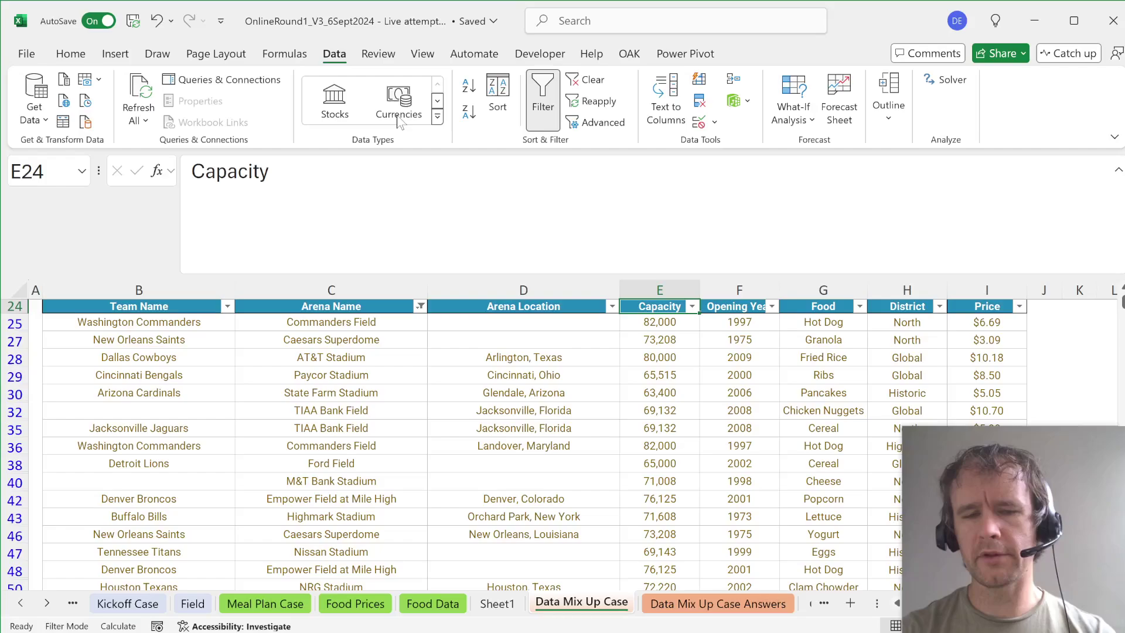
Step: Enter =UNIQUE(B1:B30) in D1 of Sheet1 to list the distinct capacities
key("ctrl+Page_Up")
key("Right")
key("Right")
type("=uni")
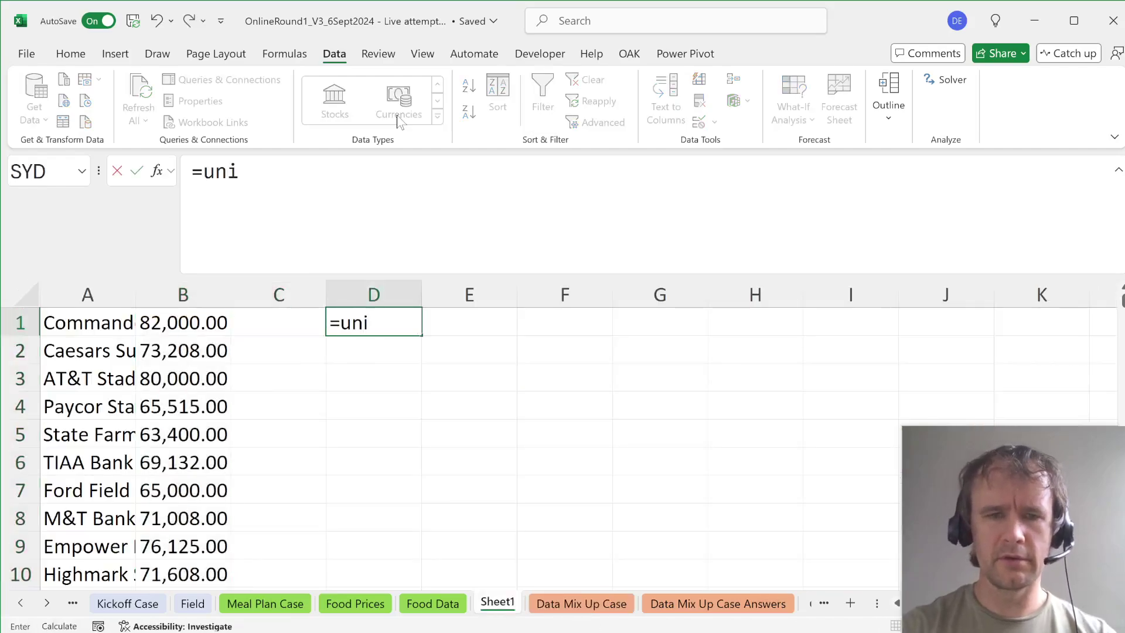
type("q")
key("Tab")
key("Left")
key("Left")
key("ctrl+shift+Down")
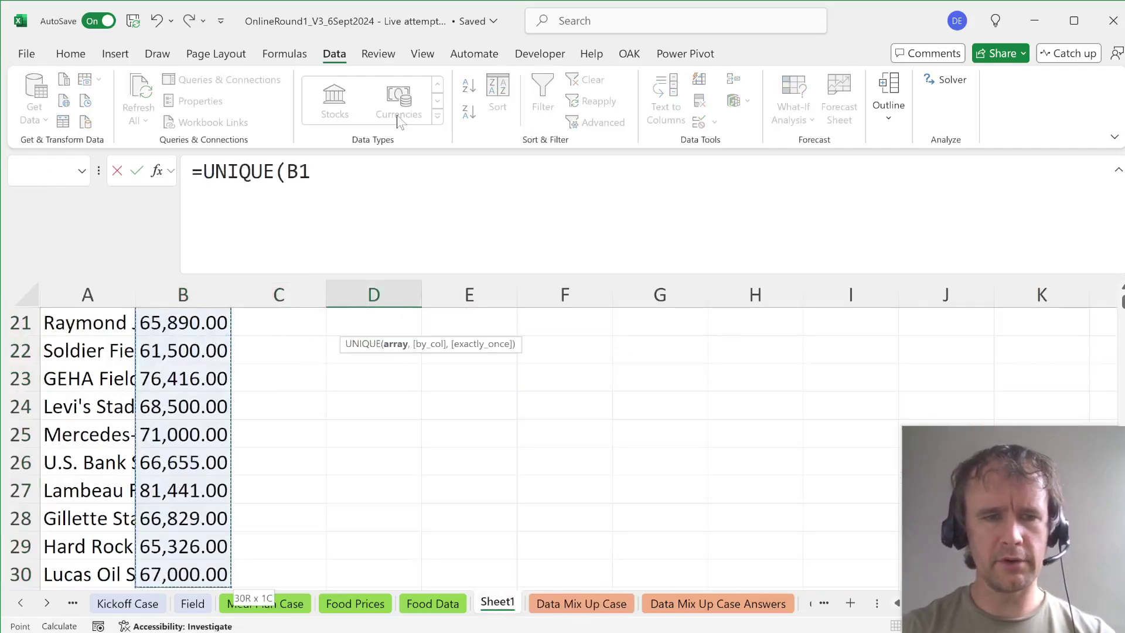
key("ctrl+Return")
Step: Examine the unique capacities in column D down to the last row and go back to the Data Mix Up Case sheet
key("ctrl+shift+Down")
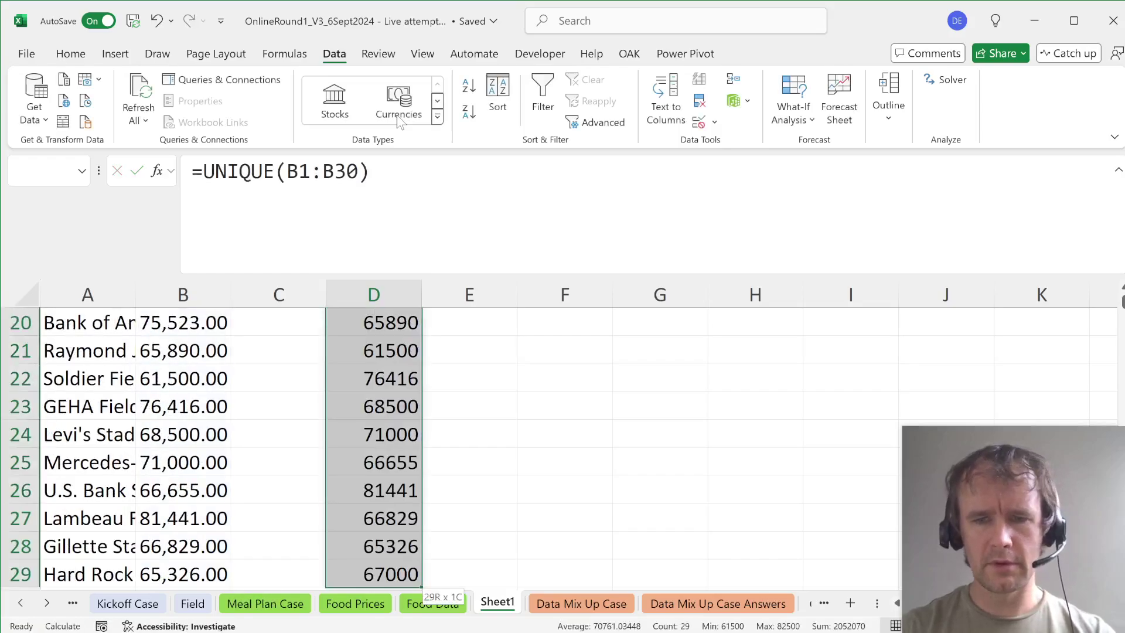
key("ctrl+Down")
key("ctrl+Down")
key("ctrl+Up")
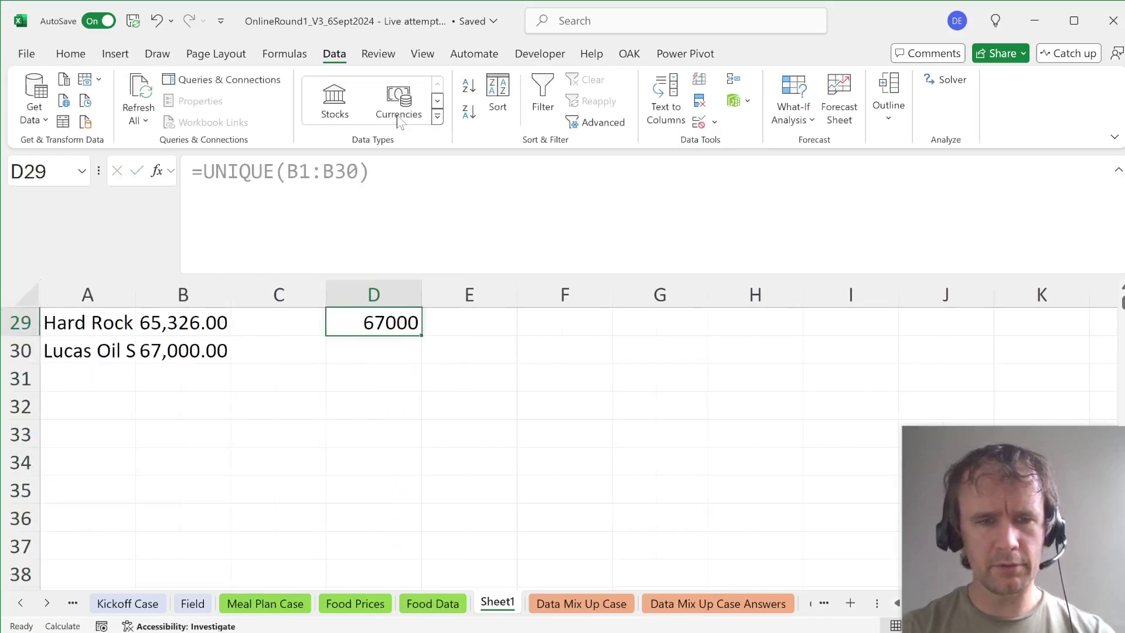
key("ctrl+Up")
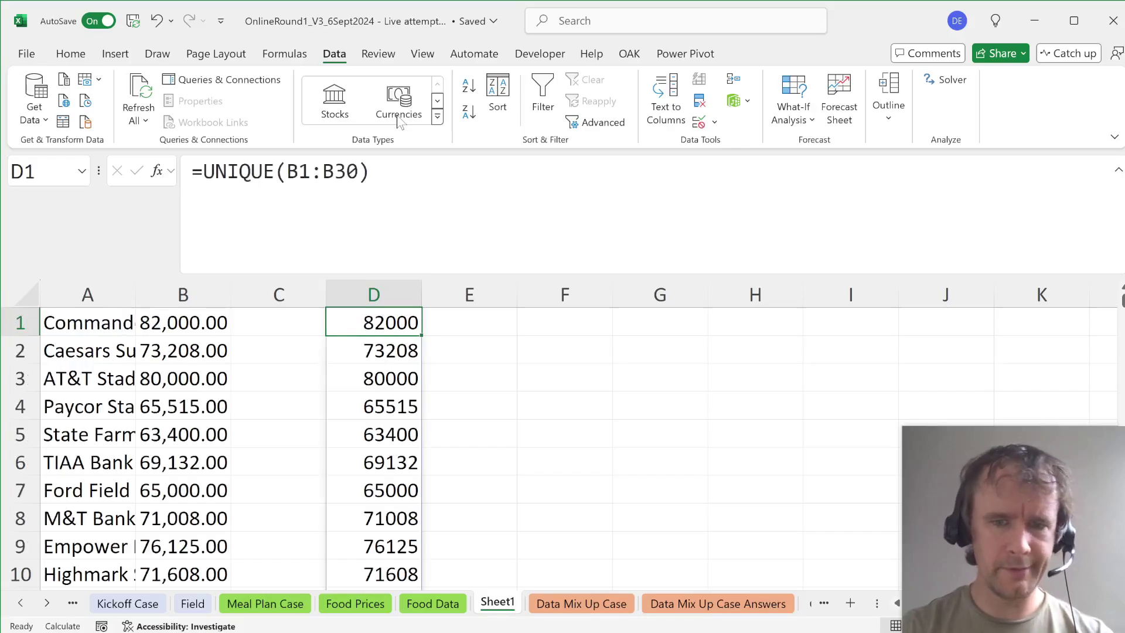
key("ctrl+Page_Down")
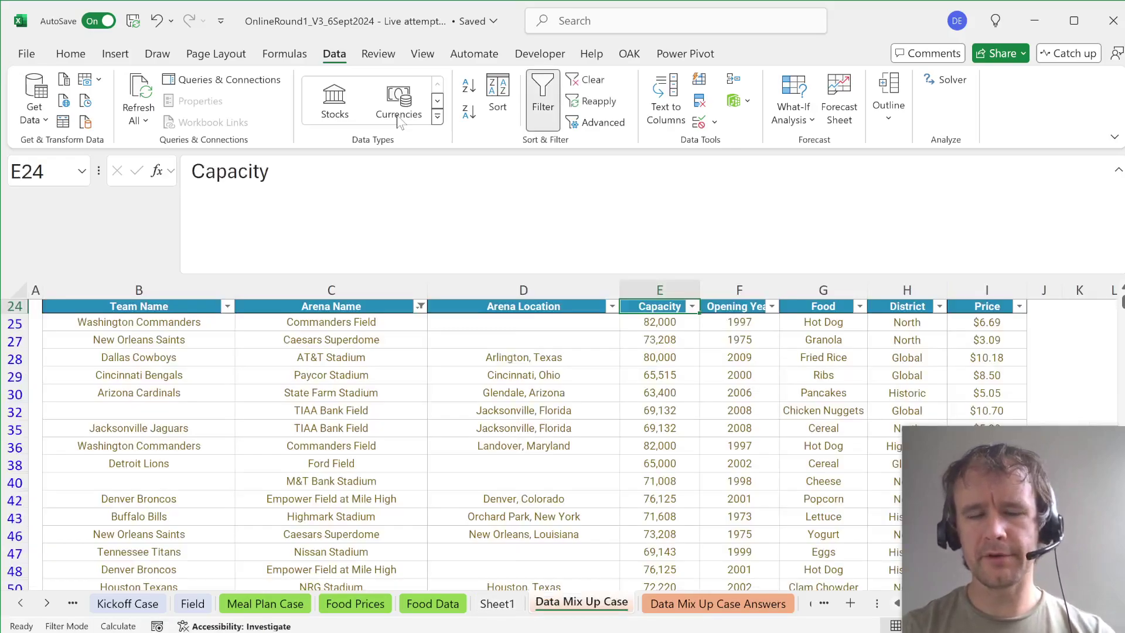
Step: Clear the Arena Name filter on the Data Mix Up Case table and go to the first capacity
key("Left")
key("Left")
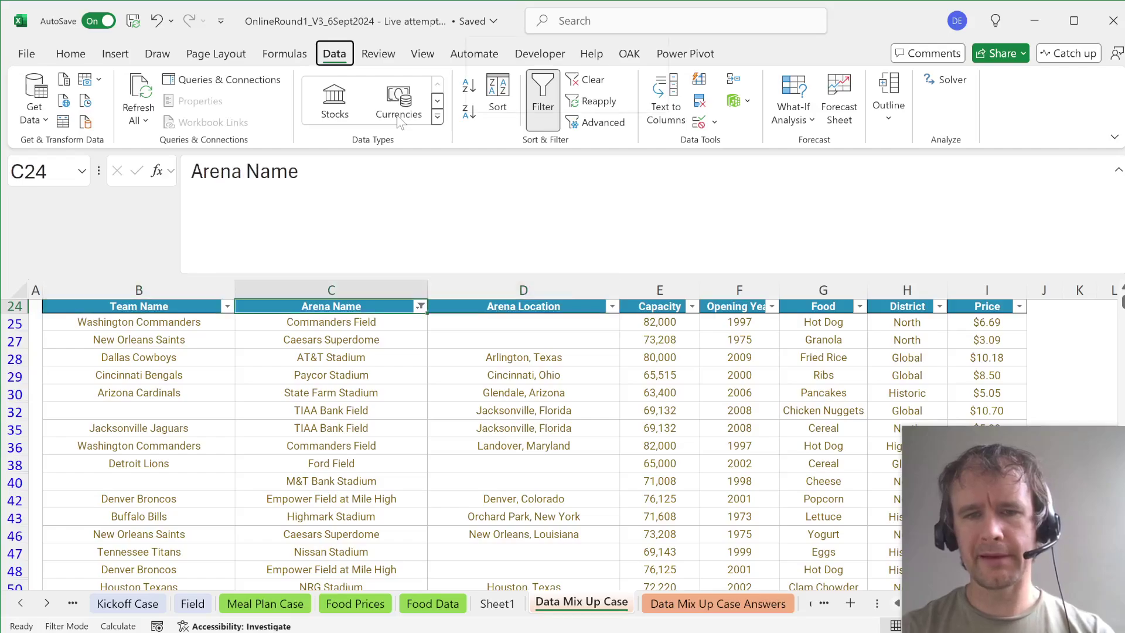
left_click(397, 114)
key("alt+a")
key("c")
key("Right")
key("Right")
key("Right")
key("Left")
key("Down")
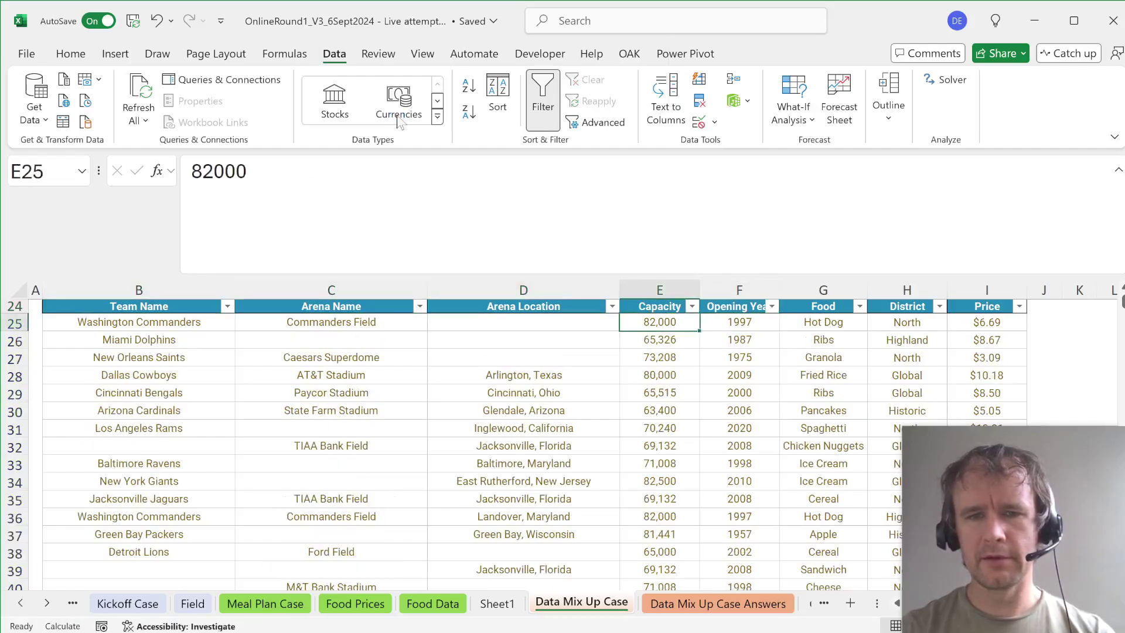
Step: Copy all capacities in E25:E5784 of the Data Mix Up Case sheet into column F of Sheet1
key("ctrl+shift+Down")
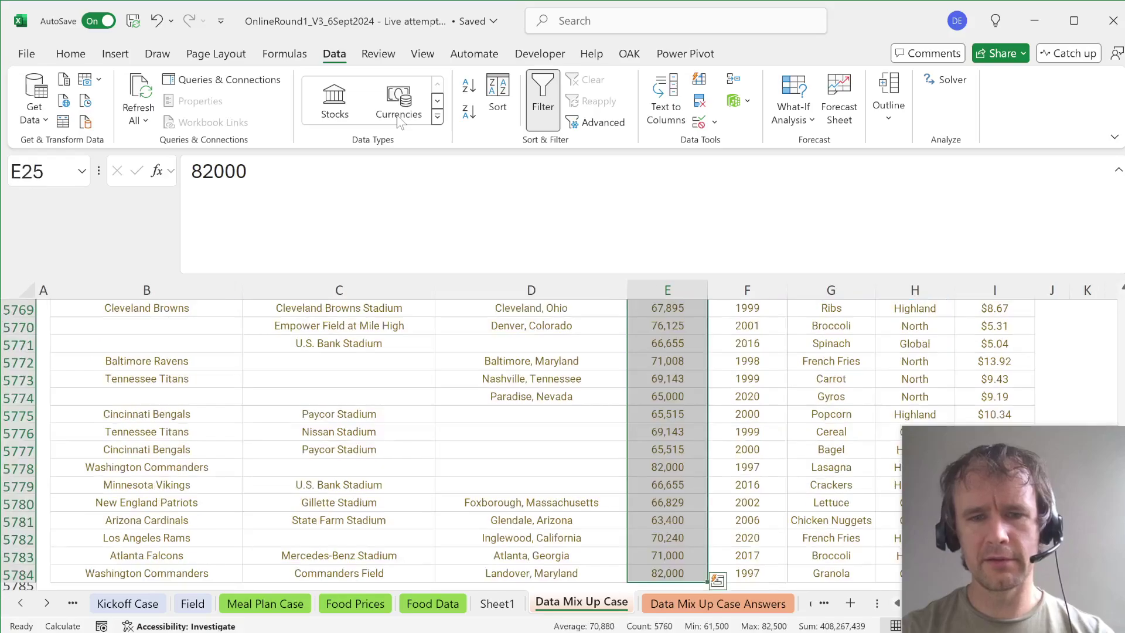
key("ctrl+Up")
key("Down")
key("Up")
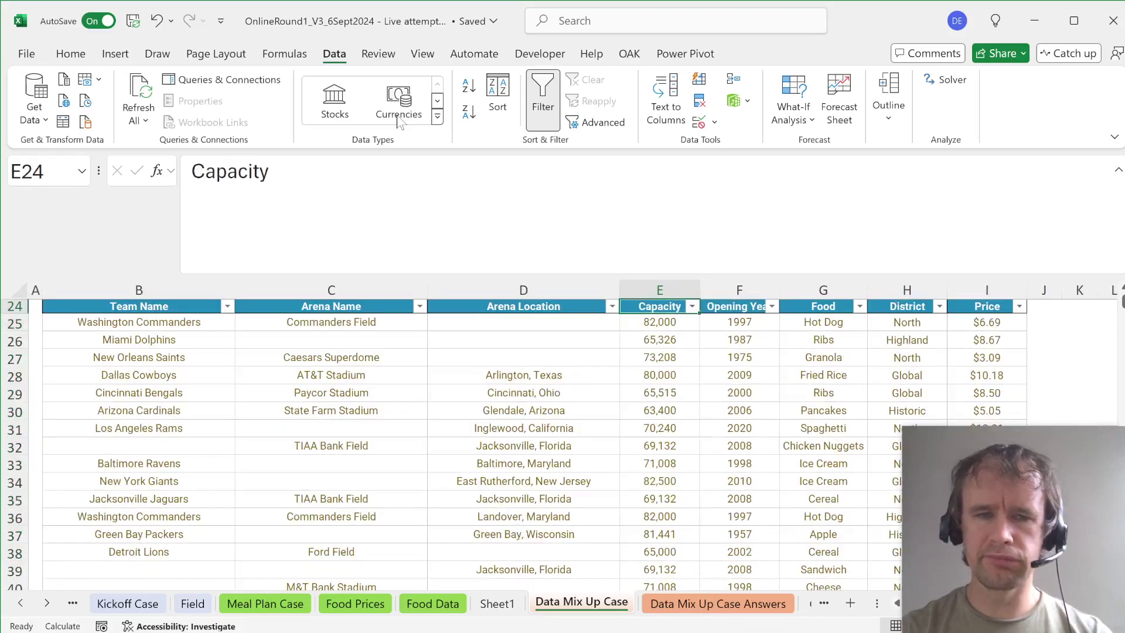
key("Down")
key("ctrl+shift+Down")
key("ctrl+c")
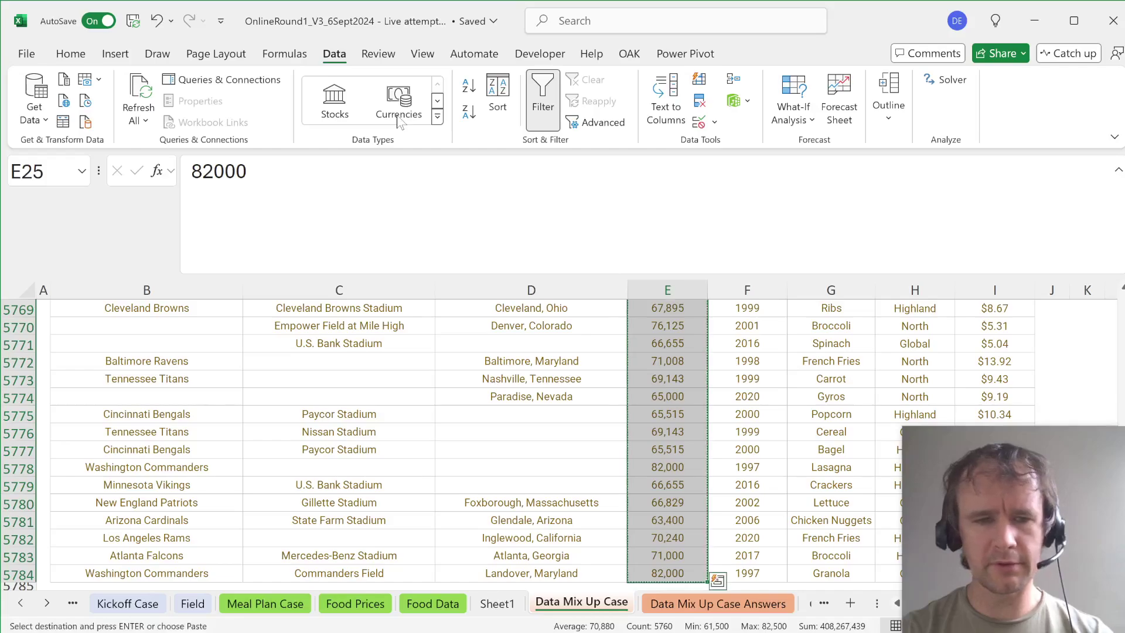
key("ctrl+Page_Up")
key("Right")
key("Right")
key("ctrl+shift+Down")
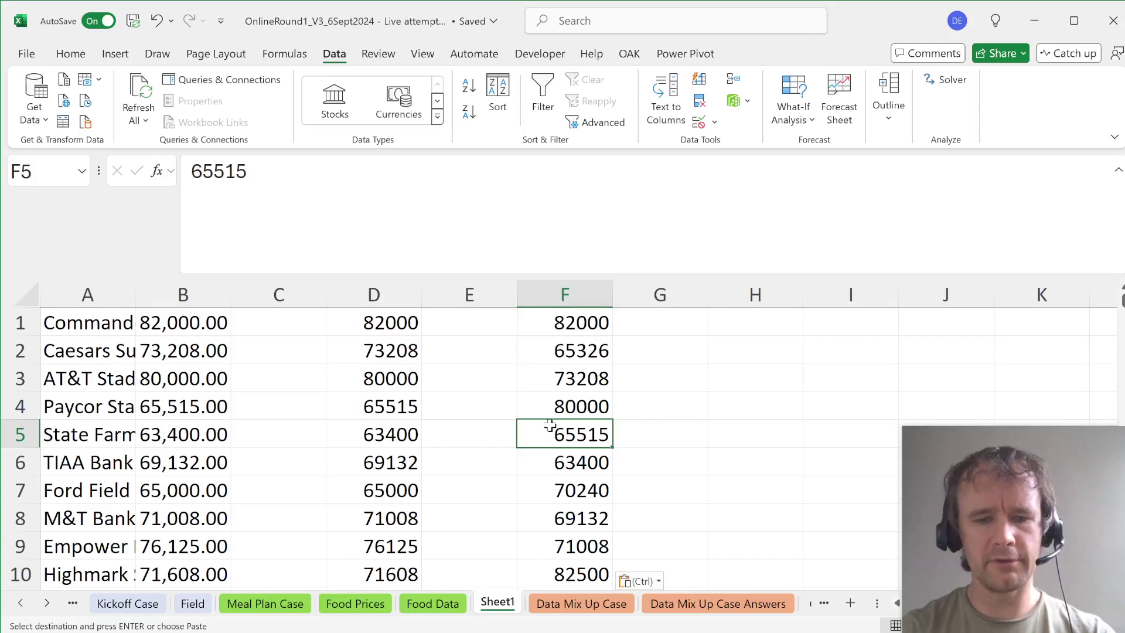
Step: Check the workbook calculation mode in the Excel formula options
key("alt")
key("t")
key("o")
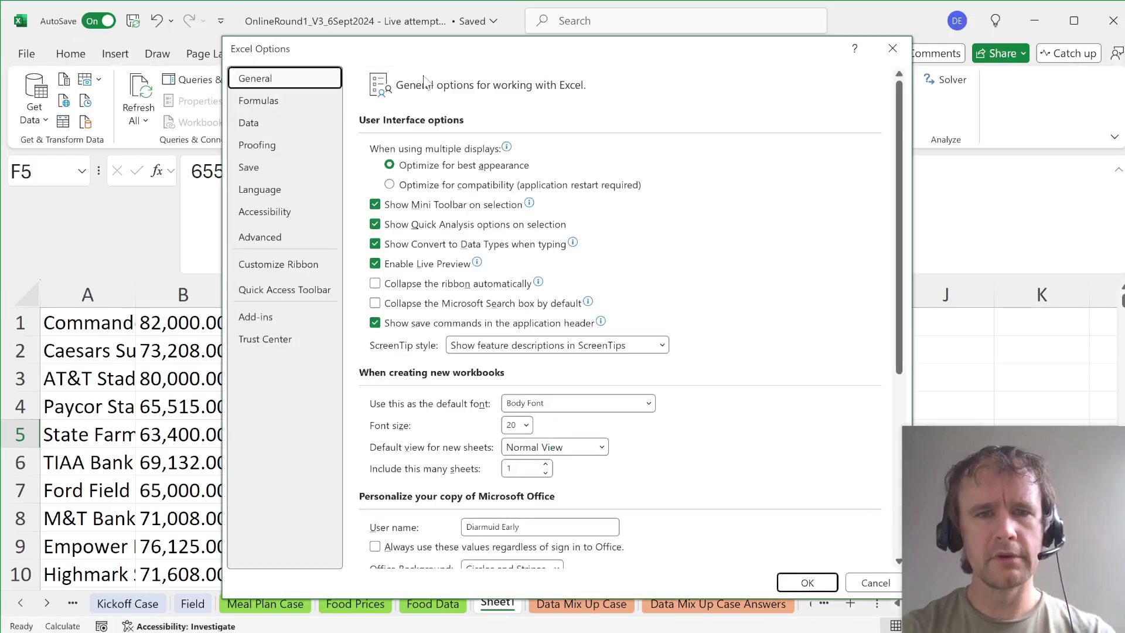
left_click(266, 100)
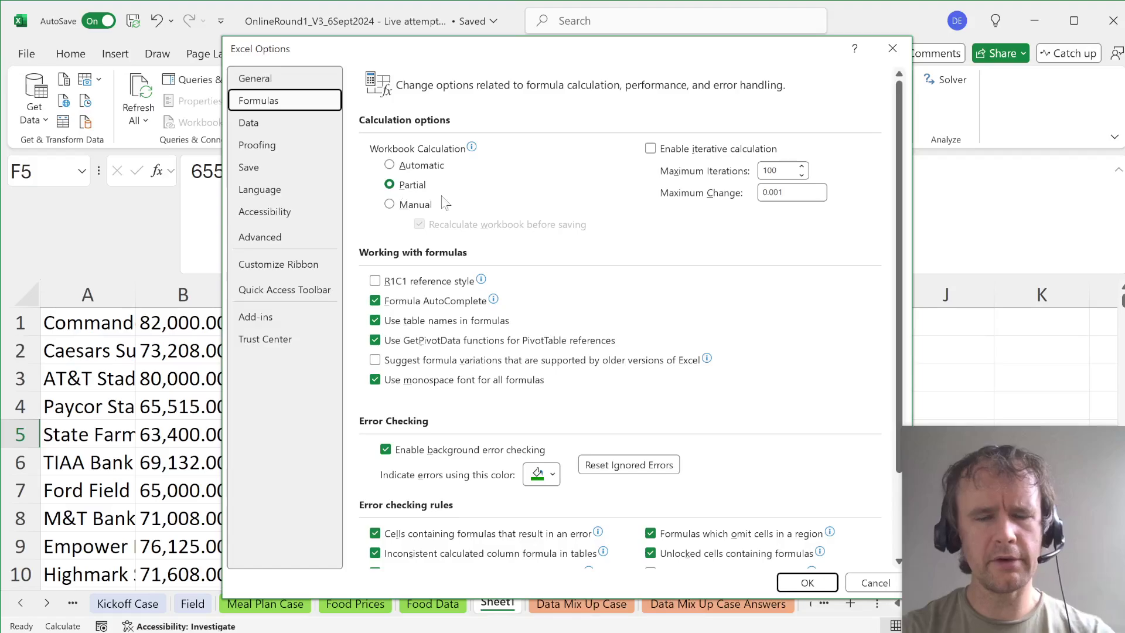
key("Return")
Step: Remove duplicates from the capacities in column F of Sheet1 and check where the remaining list ends
key("ctrl+Up")
key("ctrl+shift+Down")
key("alt")
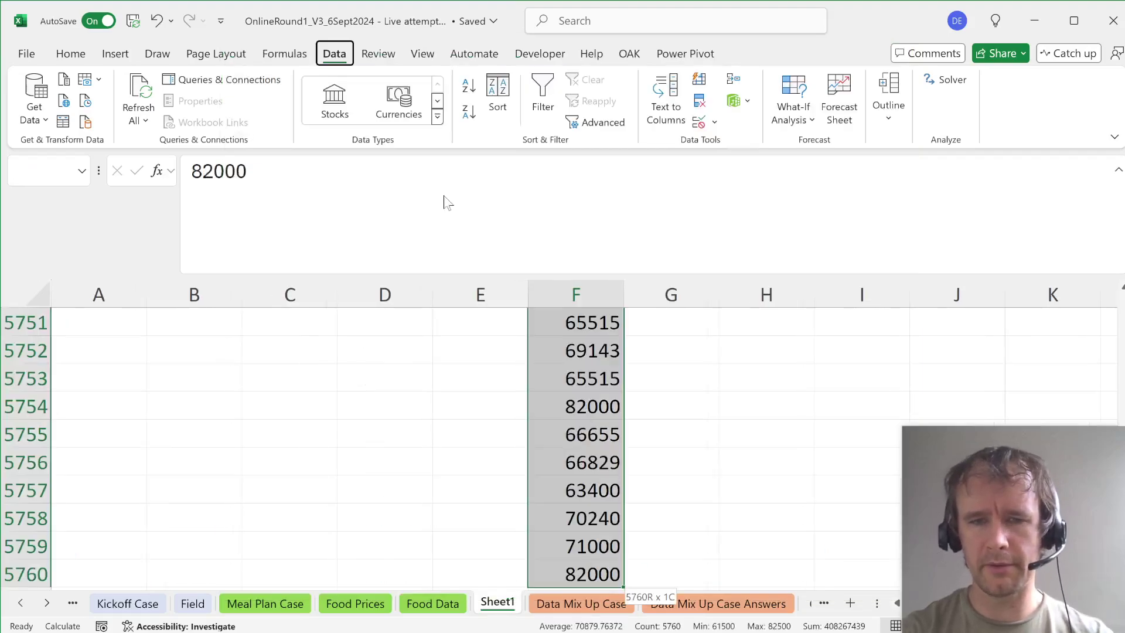
key("a")
key("m")
key("Return")
key("Return")
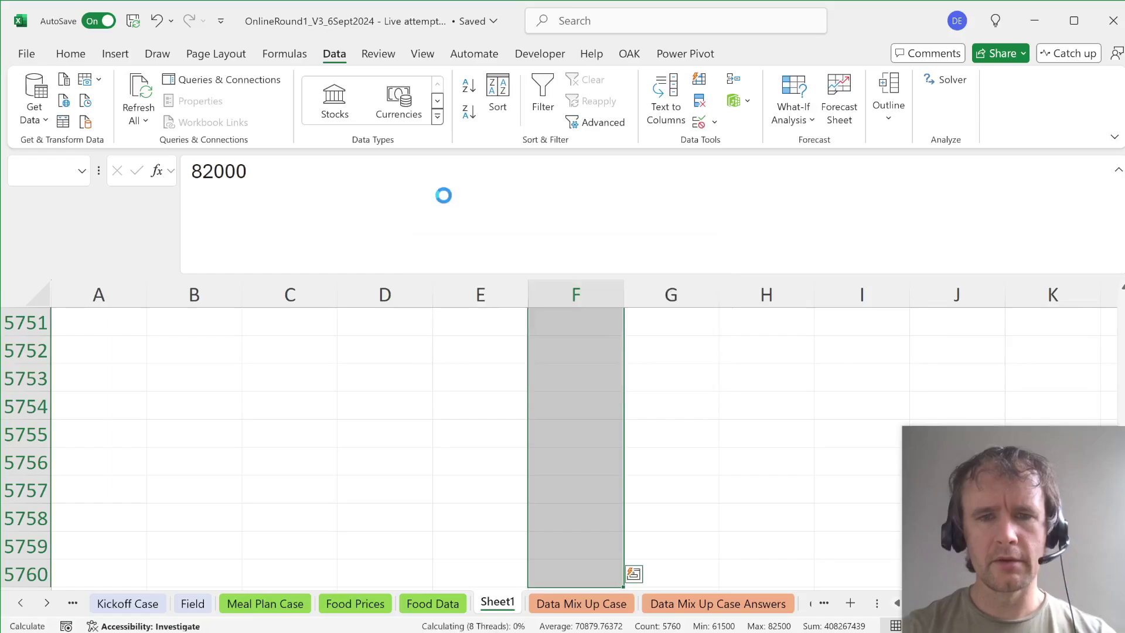
key("ctrl+Up")
key("ctrl+shift+Down")
key("ctrl+Down")
key("Down")
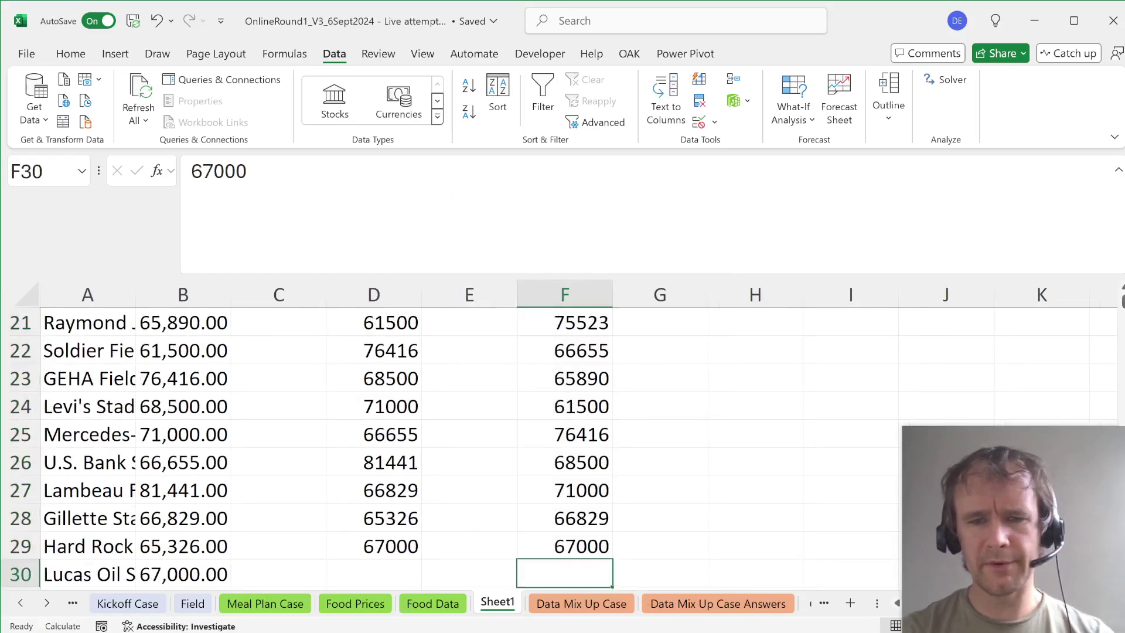
Step: Clear the pasted capacities from column F of Sheet1
key("Up")
key("ctrl+space")
key("alt")
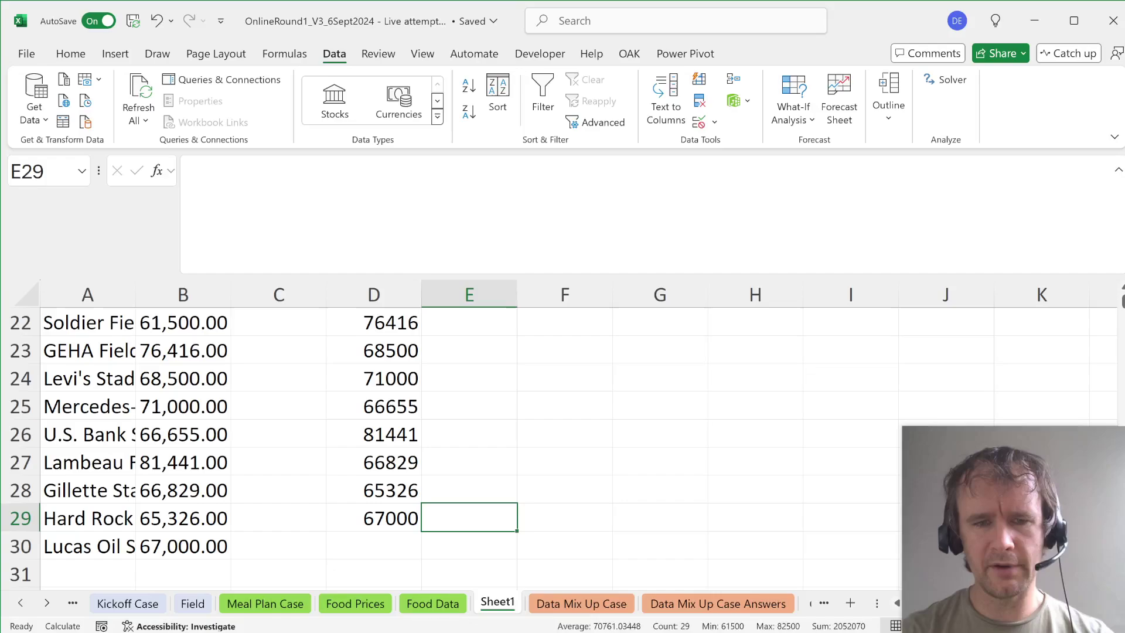
key("ctrl+space")
key("Left")
key("ctrl+space")
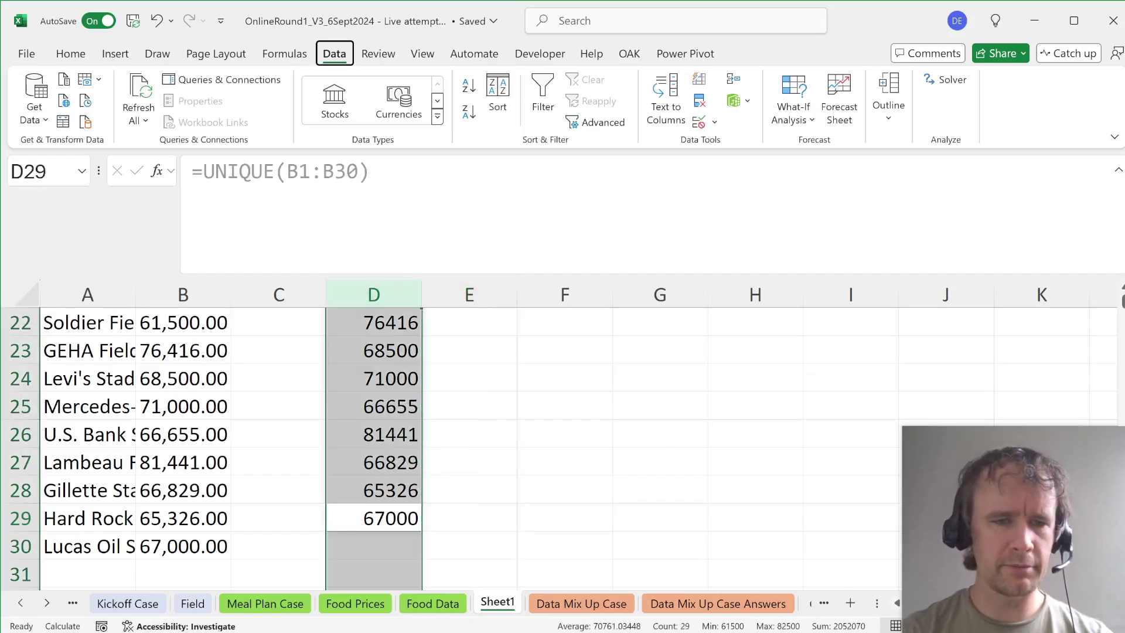
Step: Enter =ROWS(UNIQUE('Data Mix Up Case'!G25:G5784)) in E34 of Data Mix Up Case Answers to count distinct foods
key("ctrl+Home")
key("ctrl+Page_Down")
key("ctrl+Page_Down")
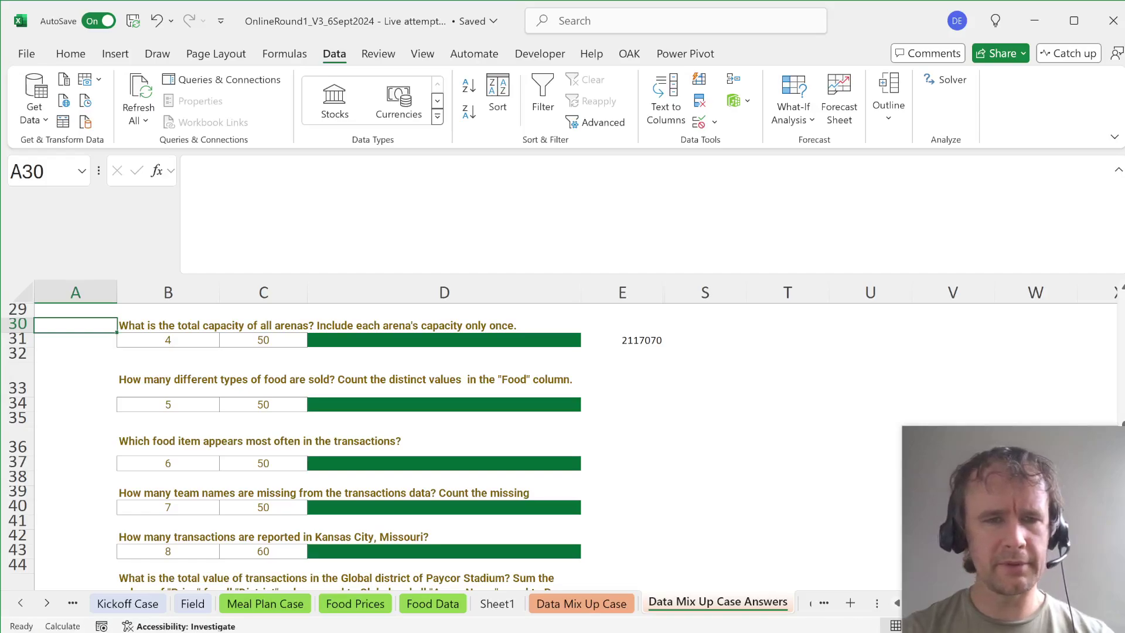
key("Down")
key("Right")
key("Down")
key("Right")
key("Right")
key("Right")
key("Down")
key("Down")
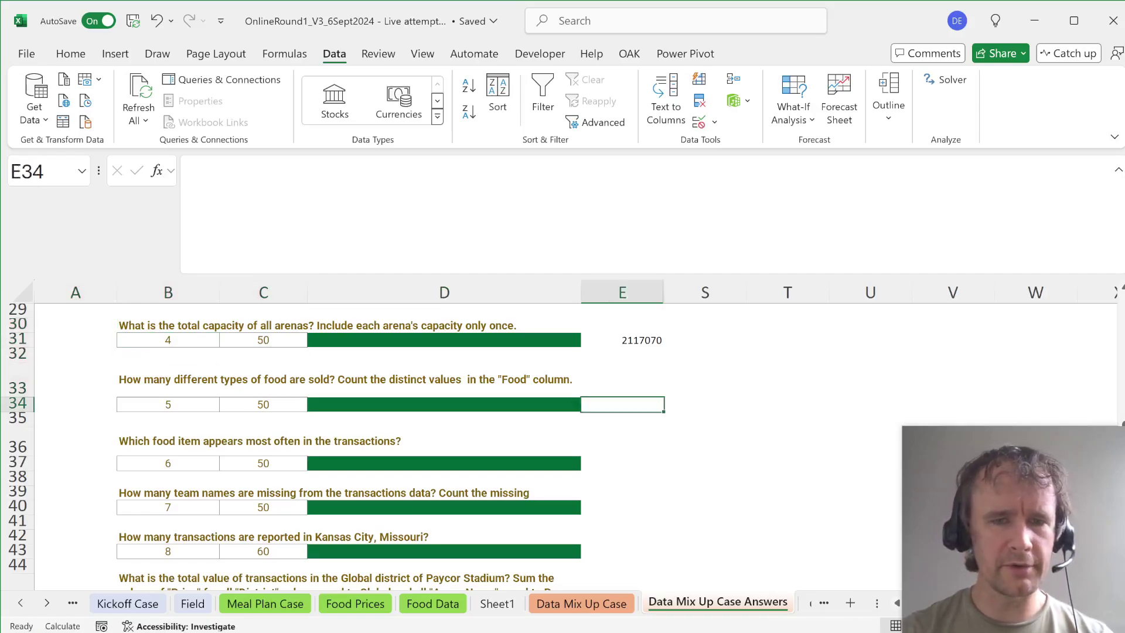
type("=")
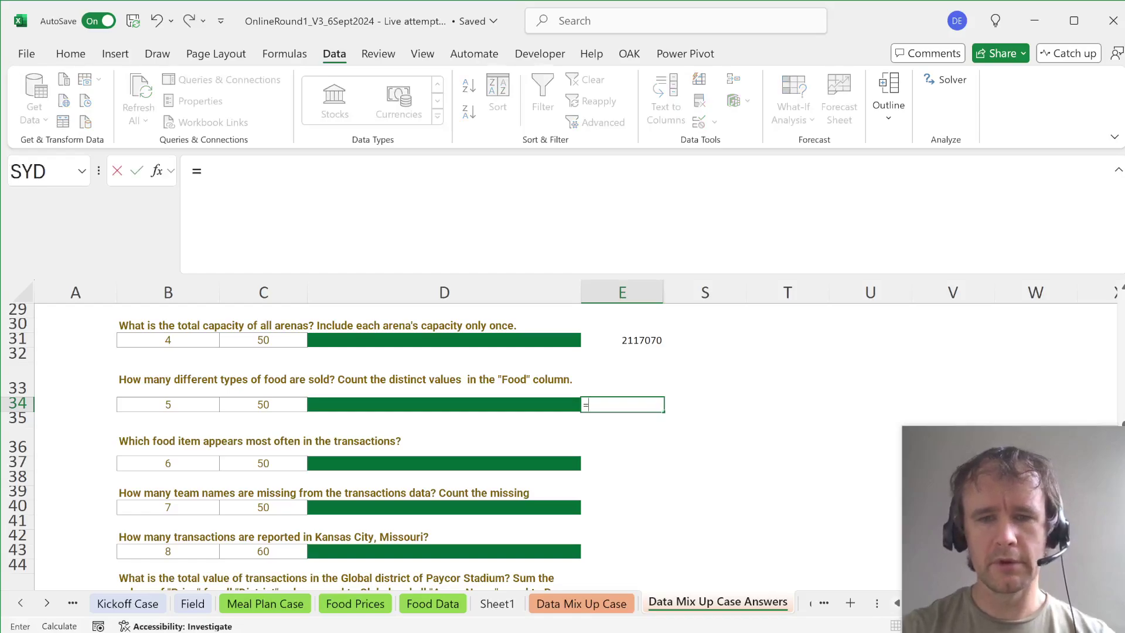
type("rows")
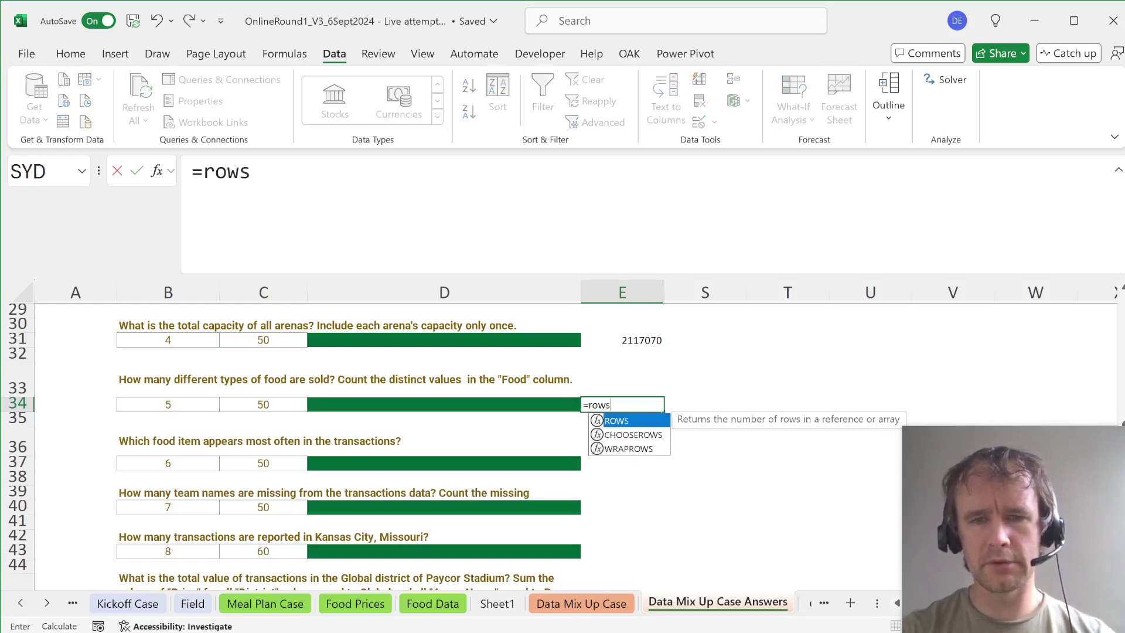
key("Tab")
type("uniq")
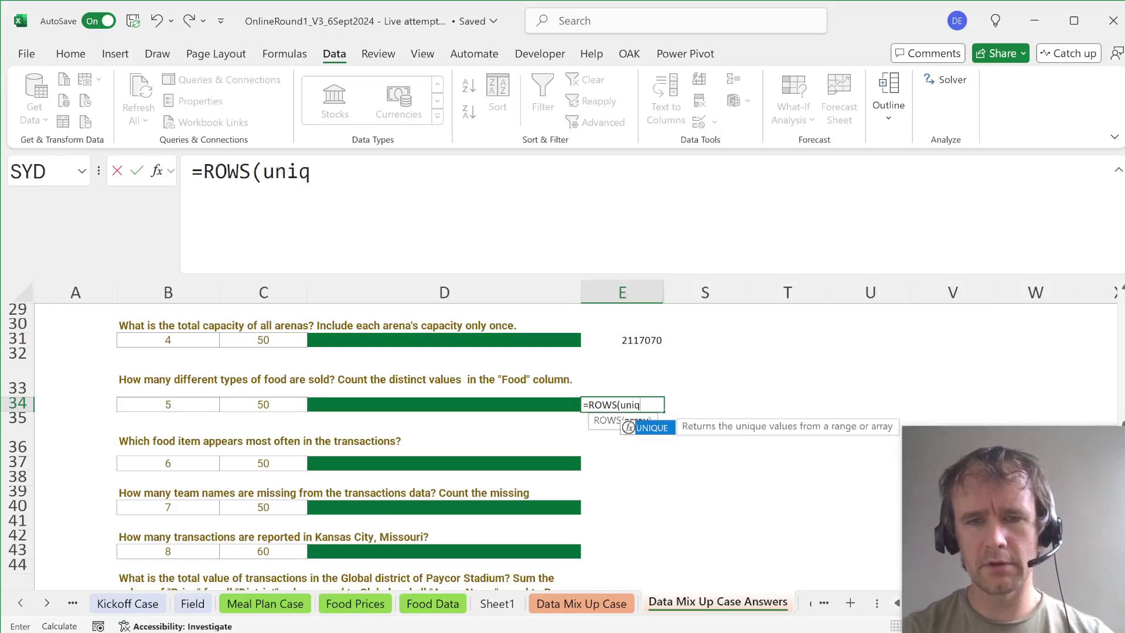
key("Tab")
key("ctrl+Page_Up")
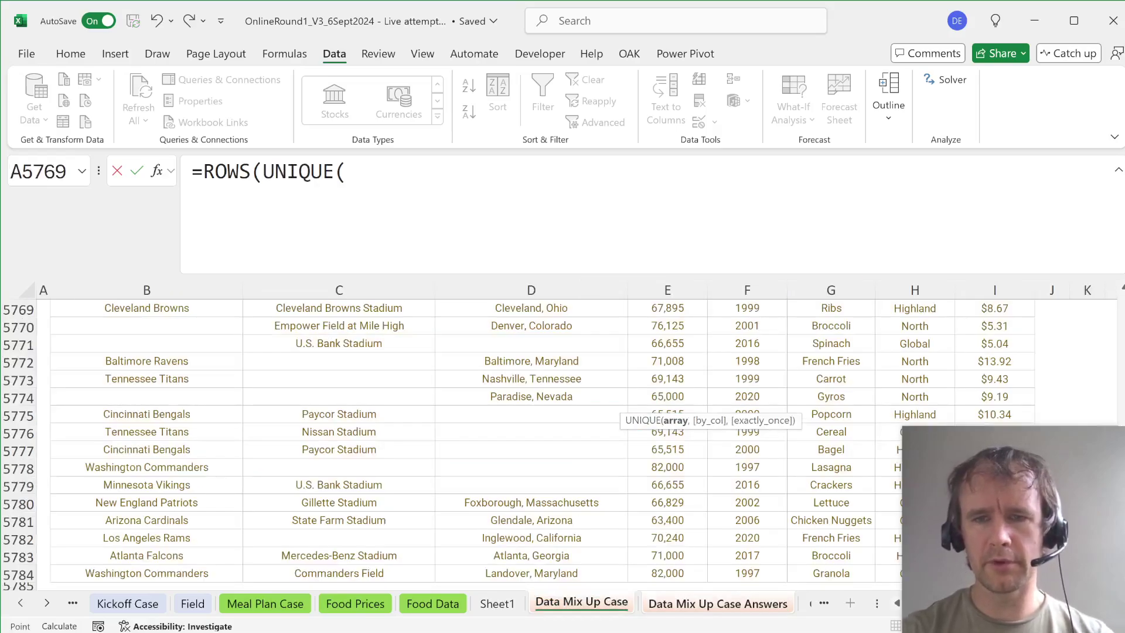
left_click(851, 360)
key("ctrl+Up")
key("ctrl+shift+Down")
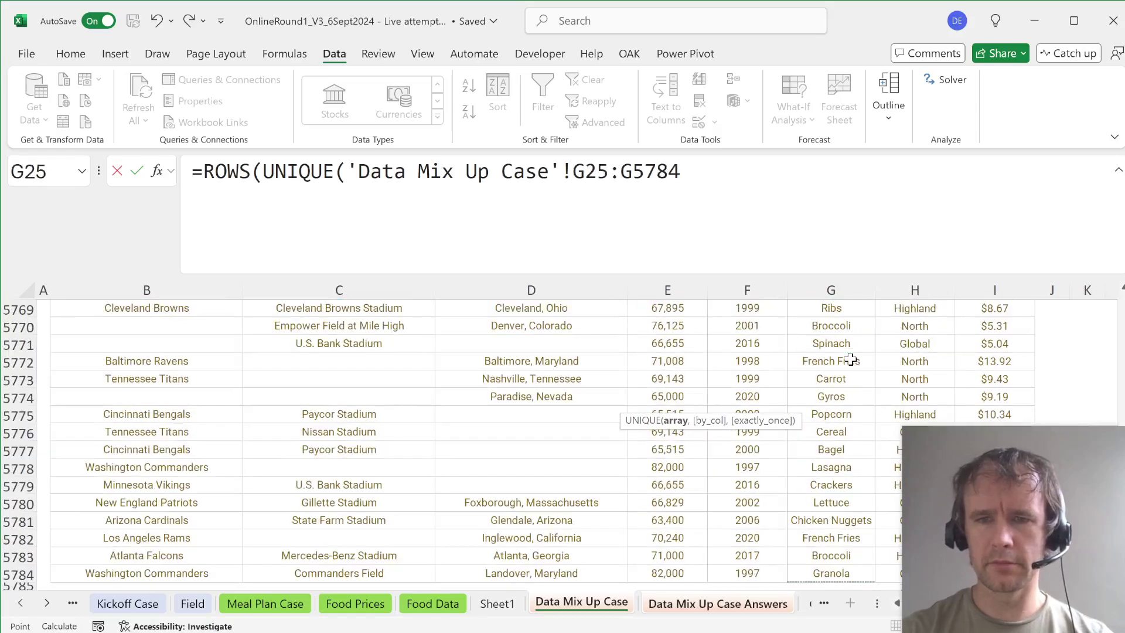
type("))")
key("Return")
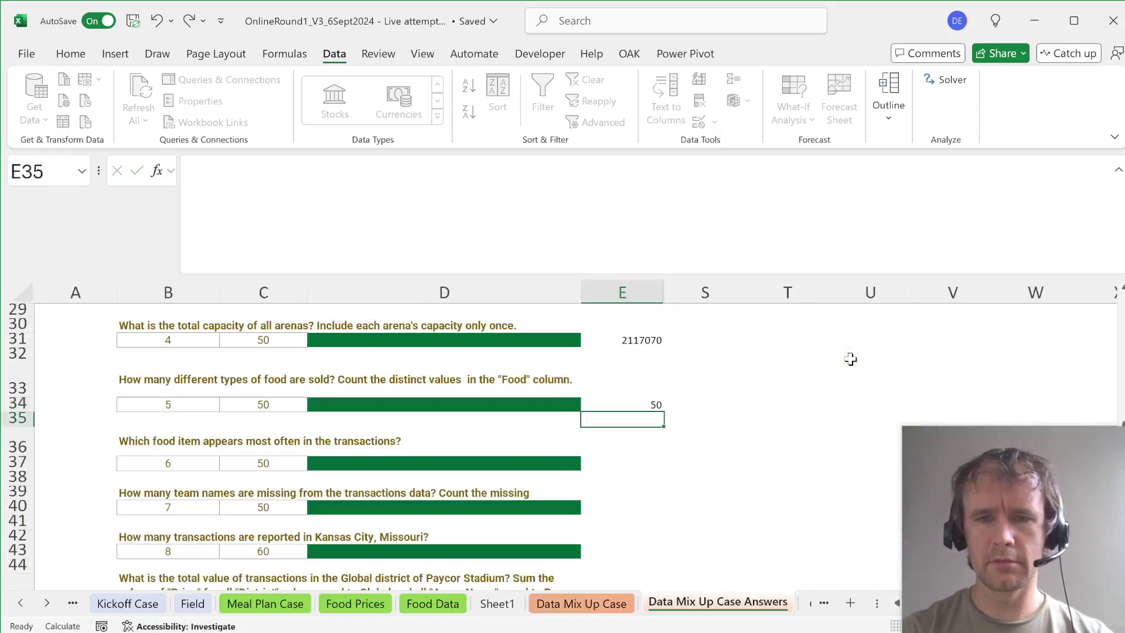
Step: Choose 50 as the answer to question 5 in D34
key("Up")
key("Left")
key("alt+Down")
key("Down")
key("Down")
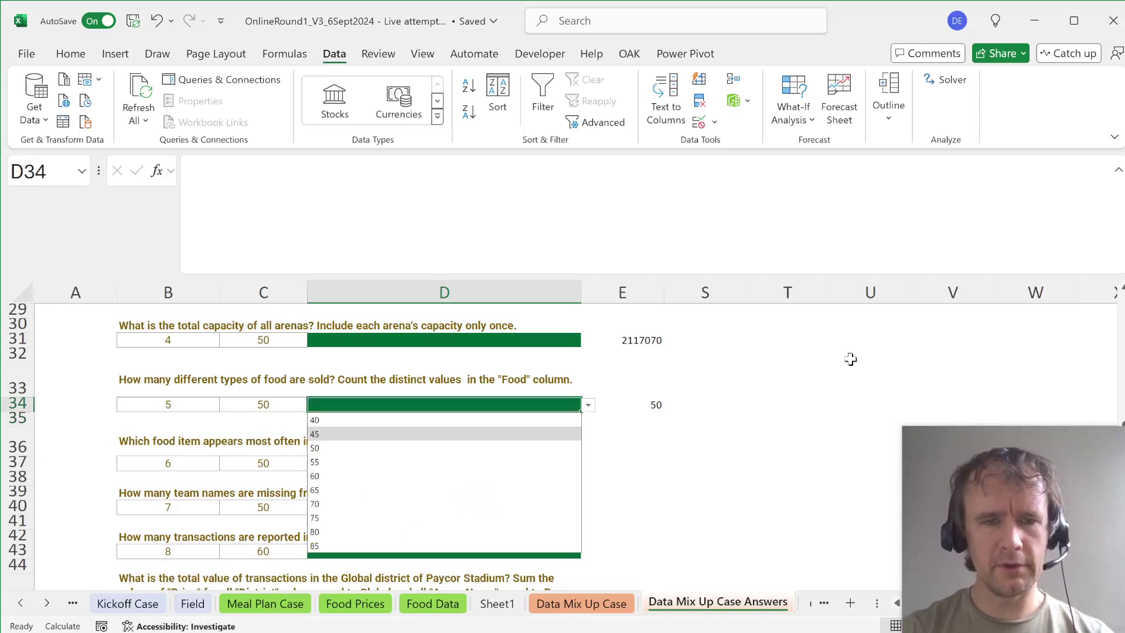
key("Return")
Step: Start a GROUPBY formula in E37 for question 6 with 'Data Mix Up Case'!G25:G5784 as the row fields
key("Down")
key("Down")
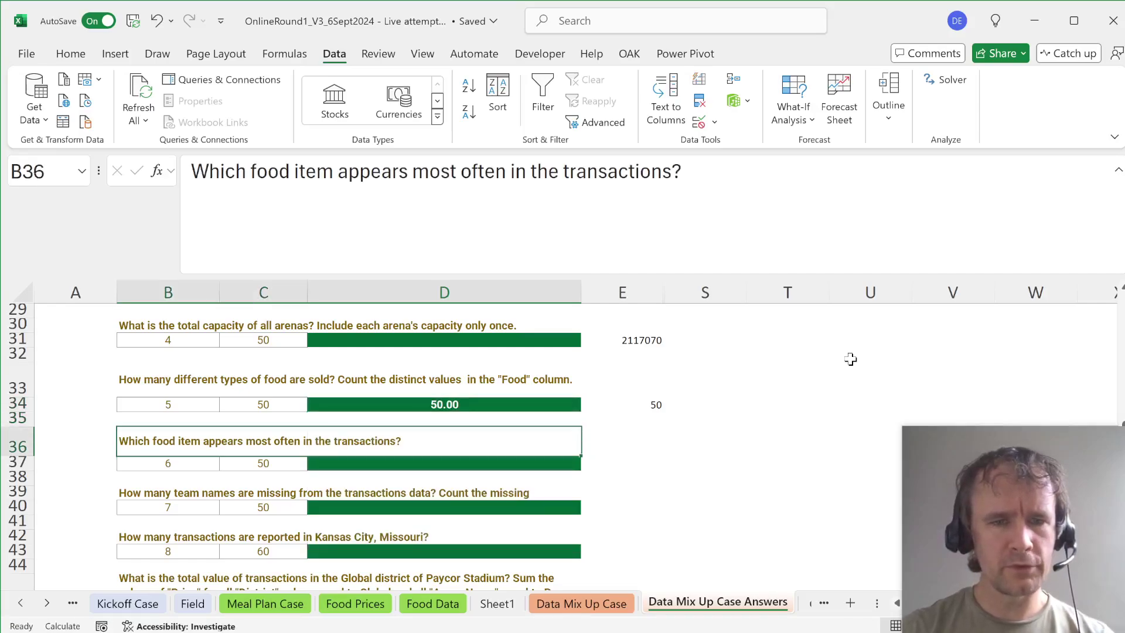
key("Down")
key("Right")
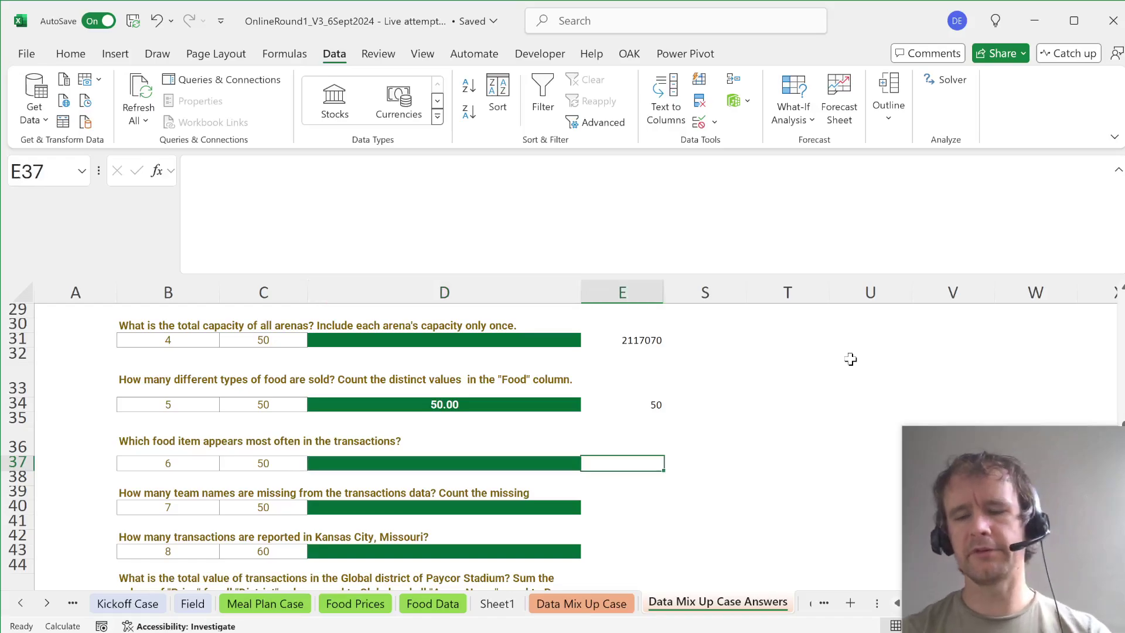
type("=group")
key("Tab")
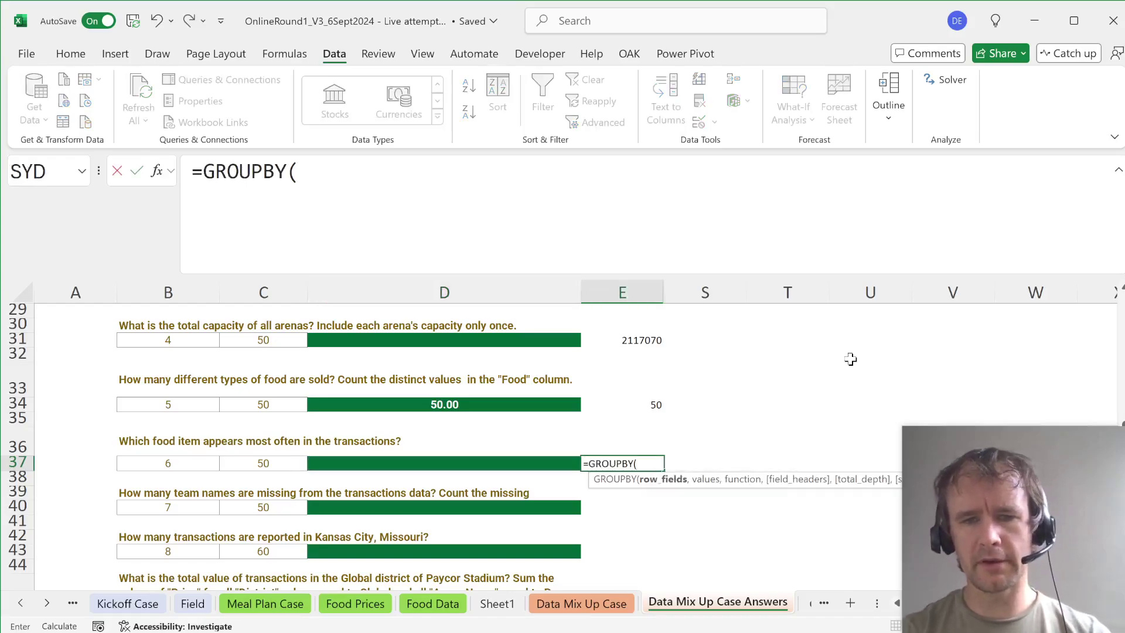
key("ctrl+Page_Up")
left_click(850, 359)
key("ctrl+Up")
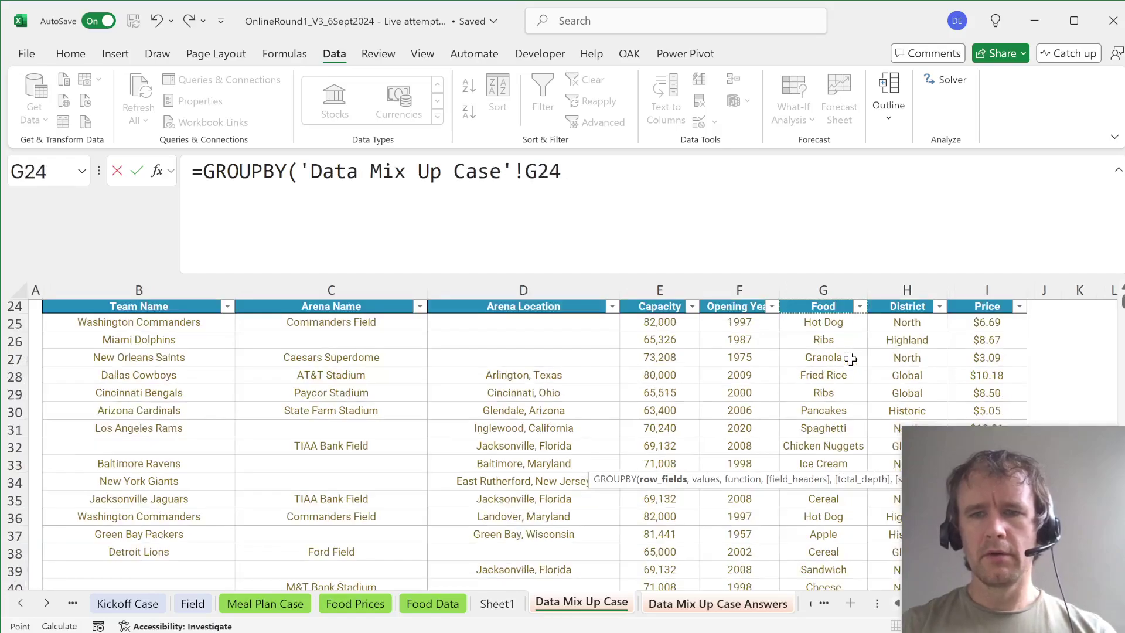
key("Down")
key("ctrl+shift+Down")
type(",")
Step: Complete the E37 GROUPBY formula with 'Data Mix Up Case'!G25:G5784 as values, ROWS as function and -2 as total depth
left_click(850, 359)
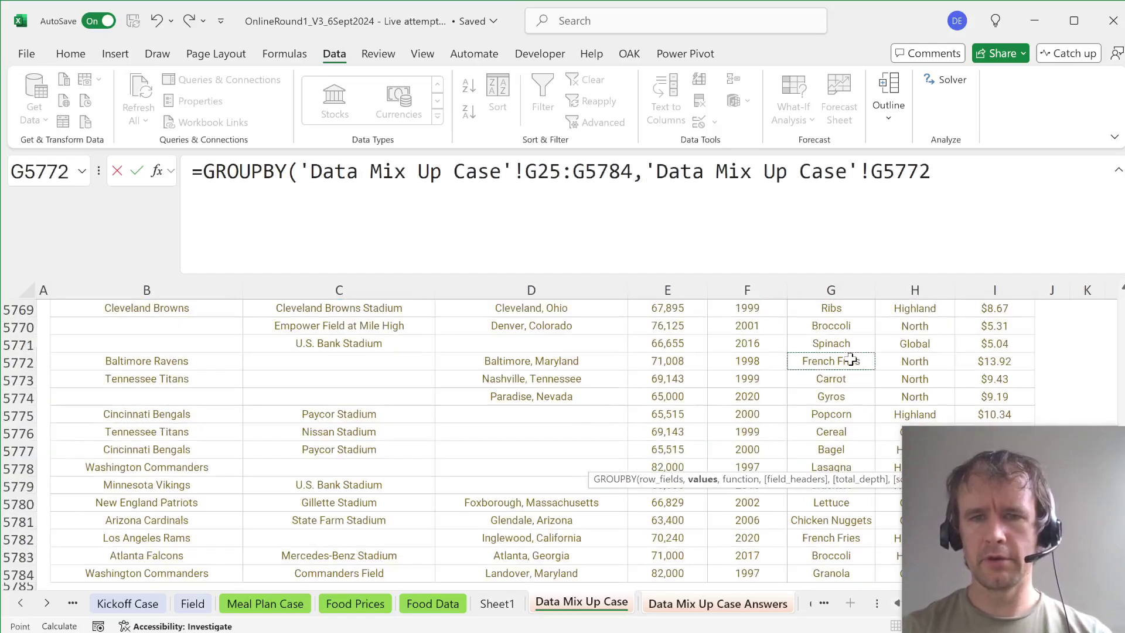
key("ctrl+Up")
key("Down")
key("ctrl+shift+Down")
type(",ro")
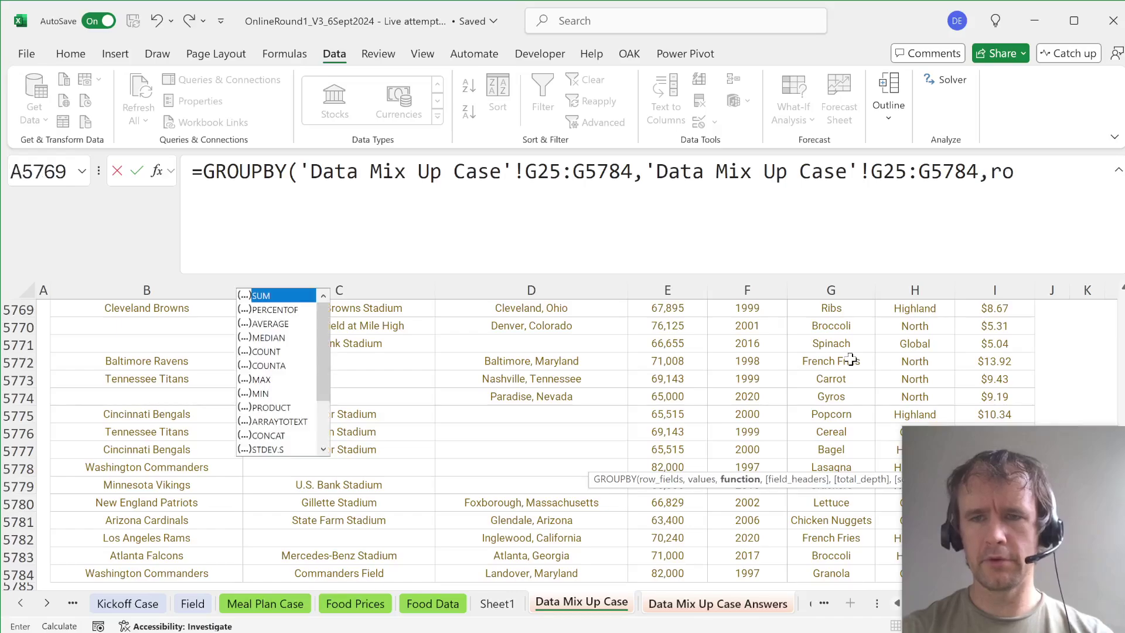
type("ws,,")
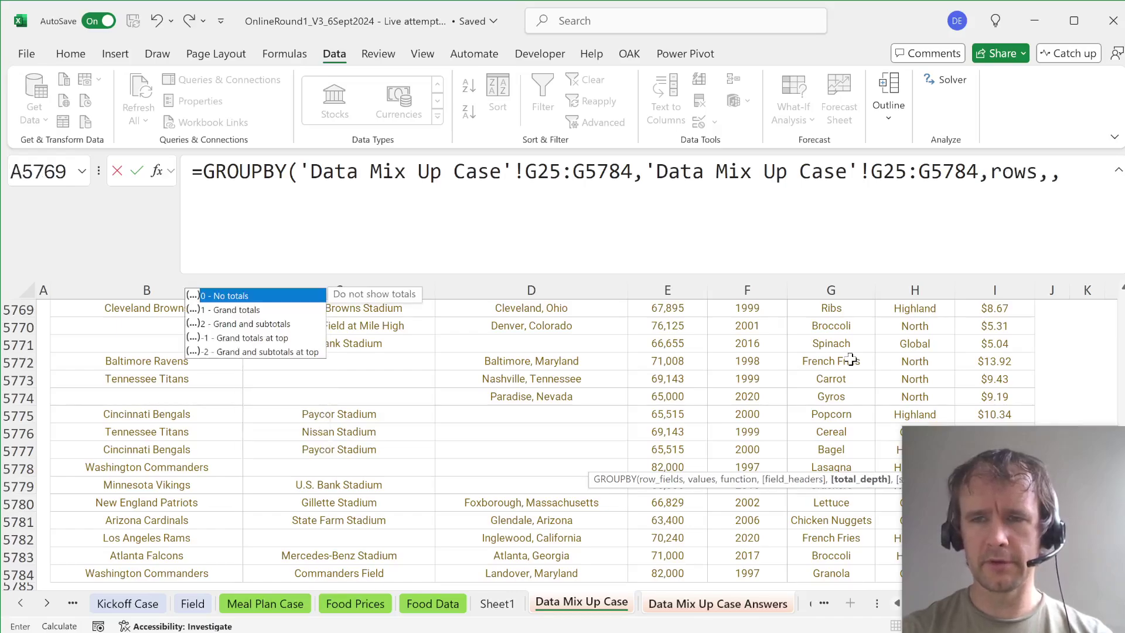
type("-2")
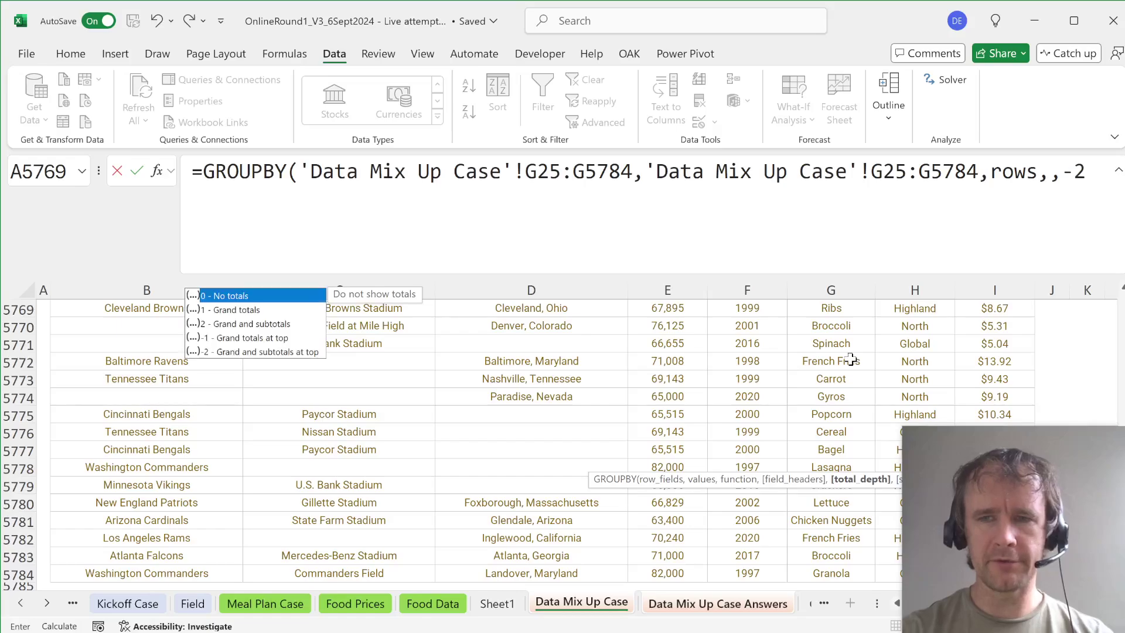
type(")")
key("Return")
key("Up")
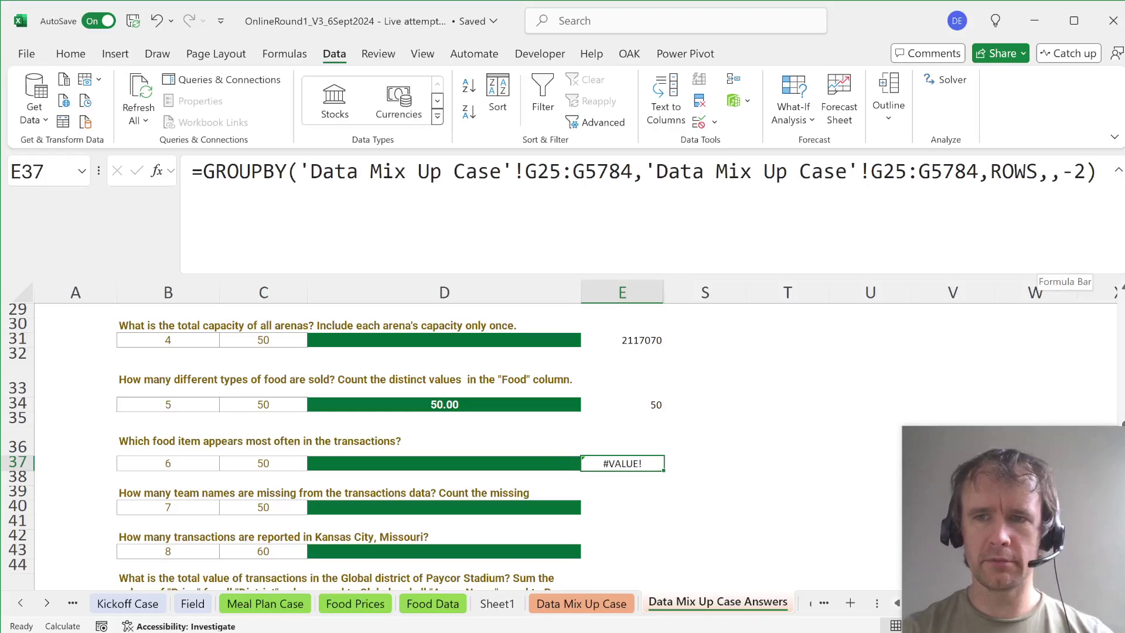
Step: Add a comma before -2 in the E37 GROUPBY formula so that -2 becomes the sort order
key("F2")
key("Left")
key("Left")
key("Left")
type(",")
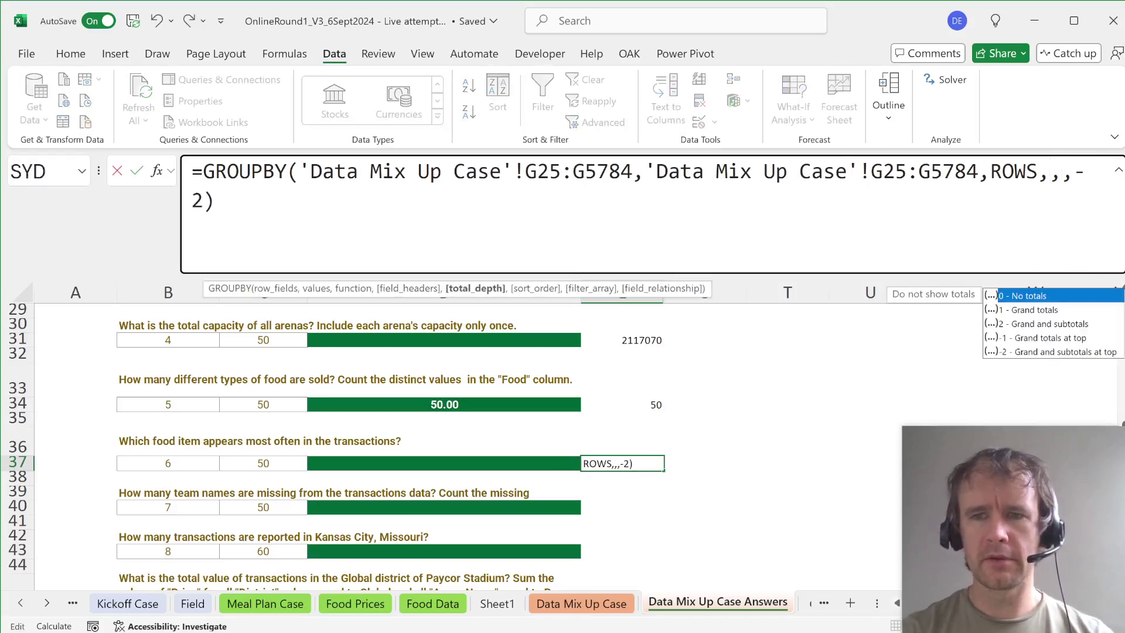
key("Right")
key("Right")
key("Right")
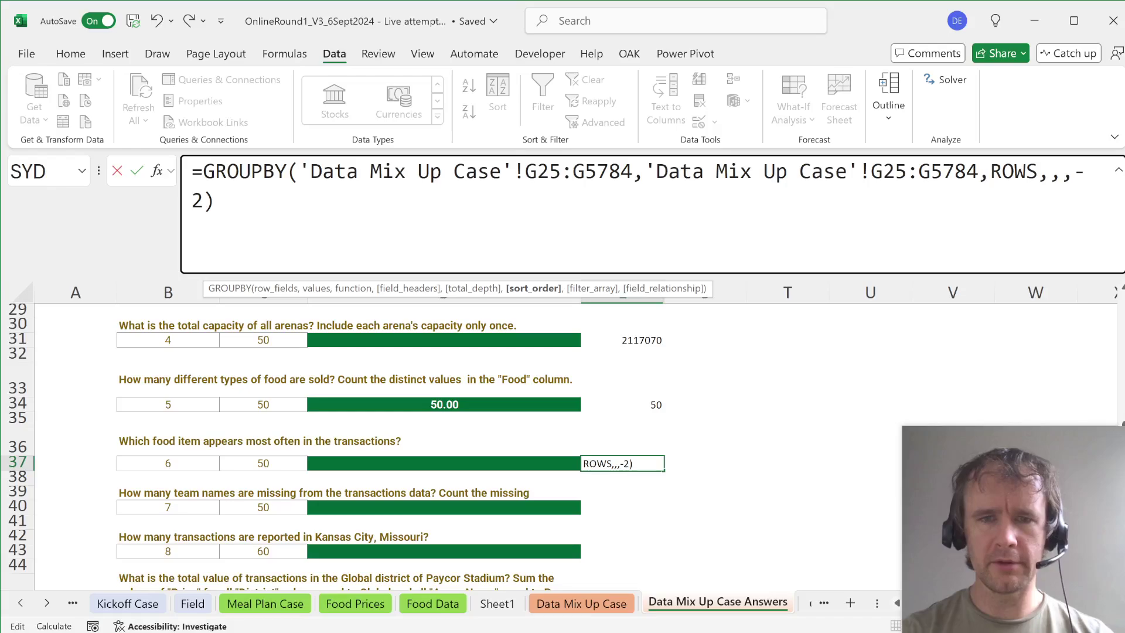
key("Return")
key("Up")
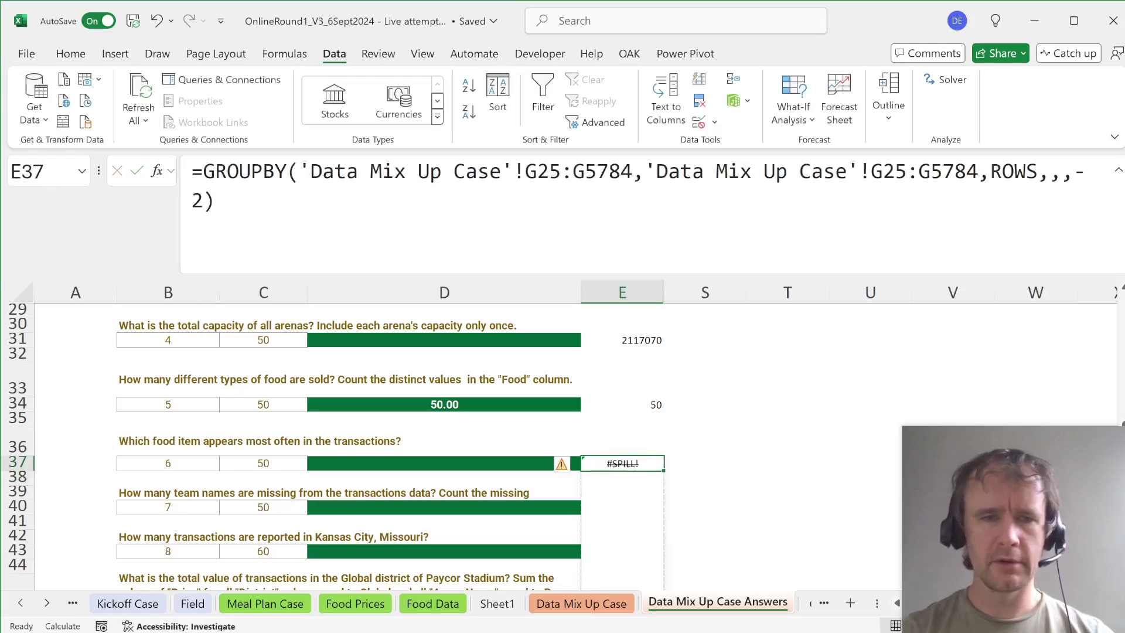
Step: Copy the GROUPBY formula text from E37 and enter it in T37
key("F2")
key("ctrl+a")
key("ctrl+x")
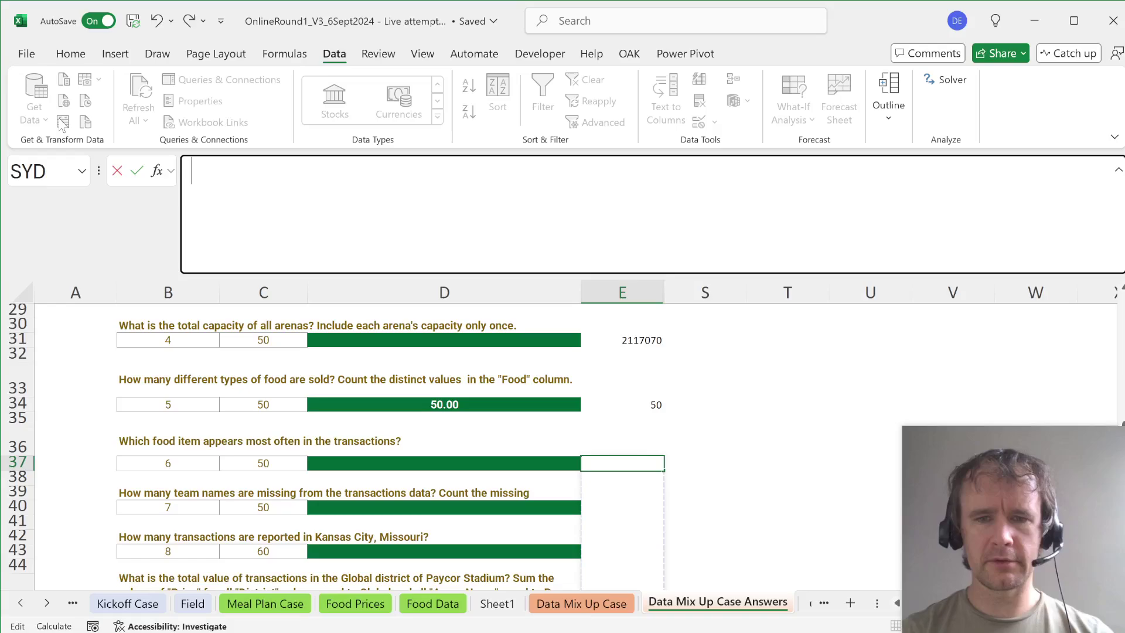
key("Escape")
key("Right")
key("Right")
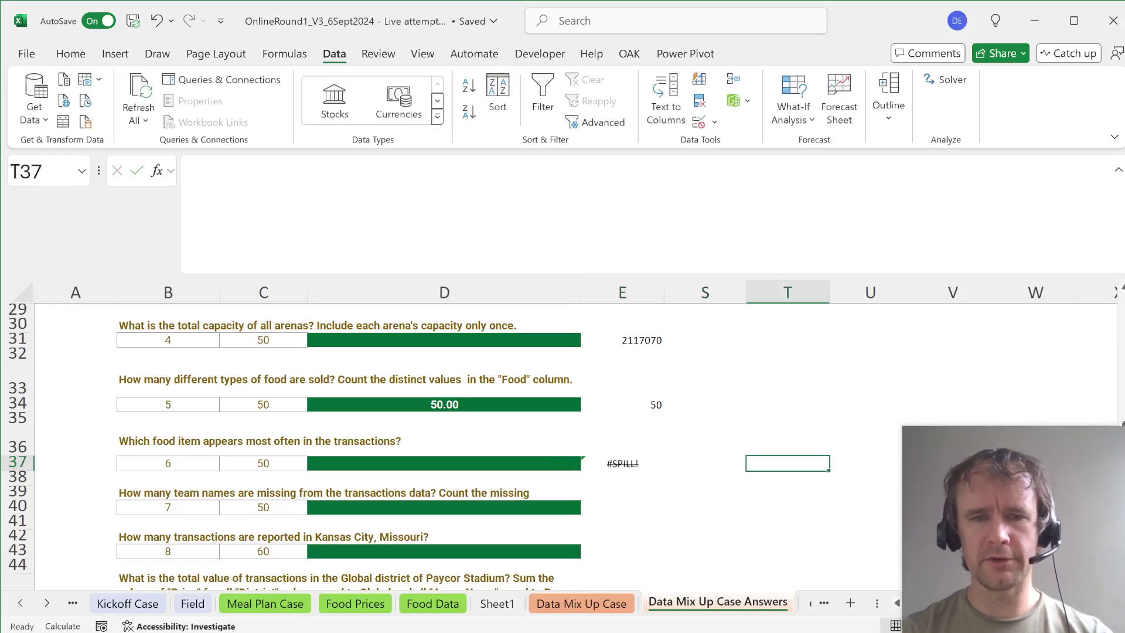
key("F2")
key("ctrl+v")
key("Return")
Step: Examine the sorted list of food items and their transaction counts spilling from T37
key("Left")
key("Left")
key("Right")
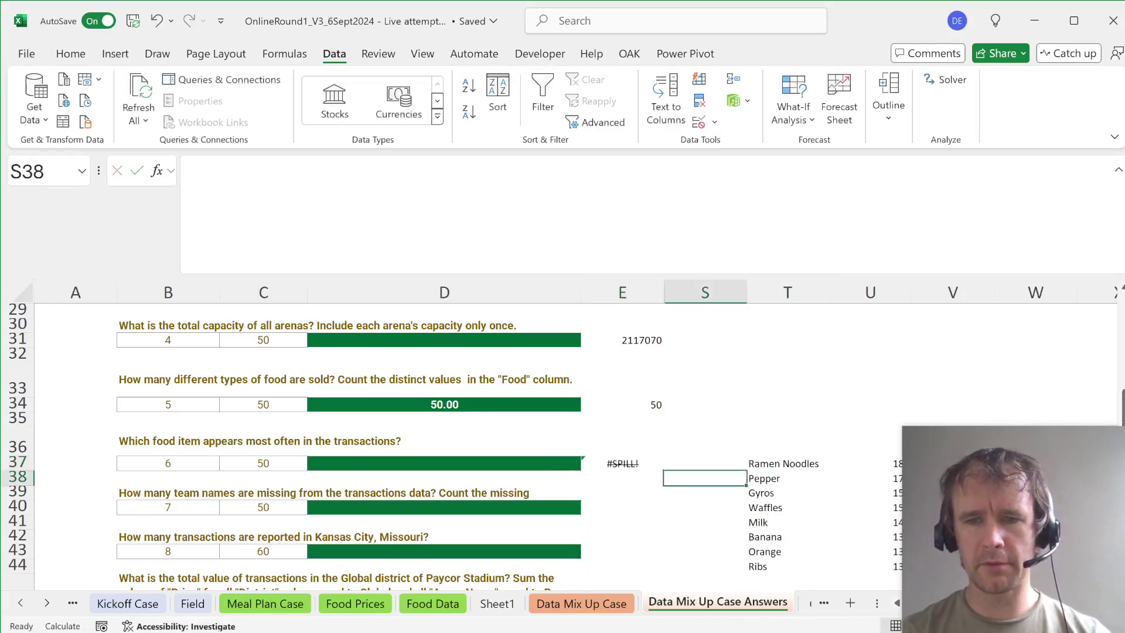
key("Up")
key("Right")
key("Right")
key("Right")
key("Right")
key("Right")
key("Left")
key("Left")
key("Left")
key("Left")
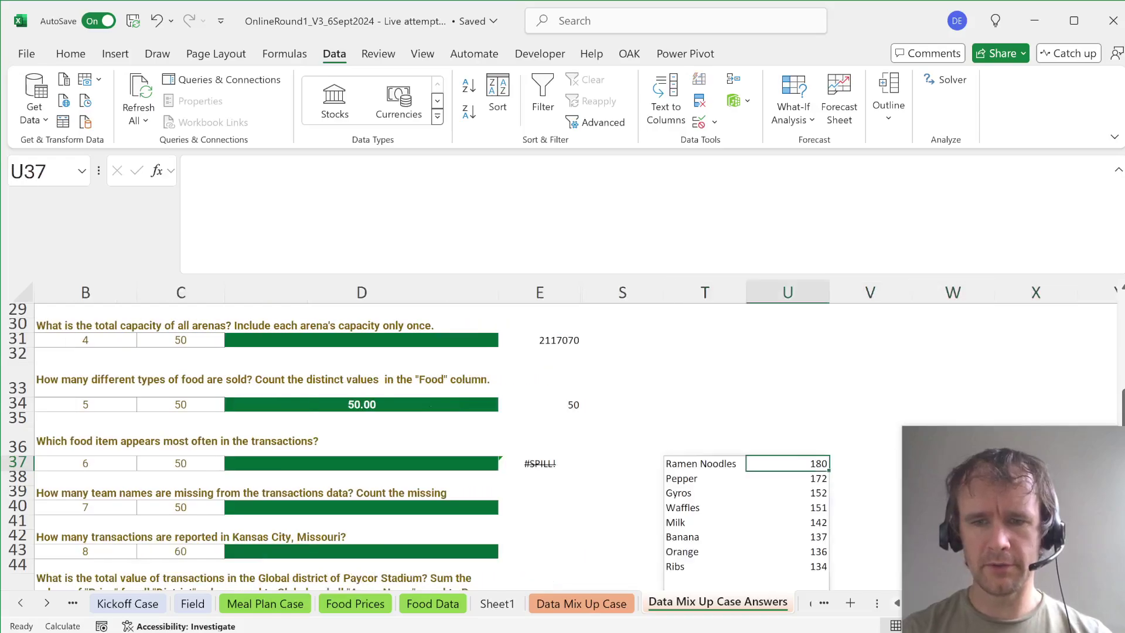
key("ctrl+shift+Right")
key("ctrl+shift+Down")
key("Left")
key("Left")
key("Up")
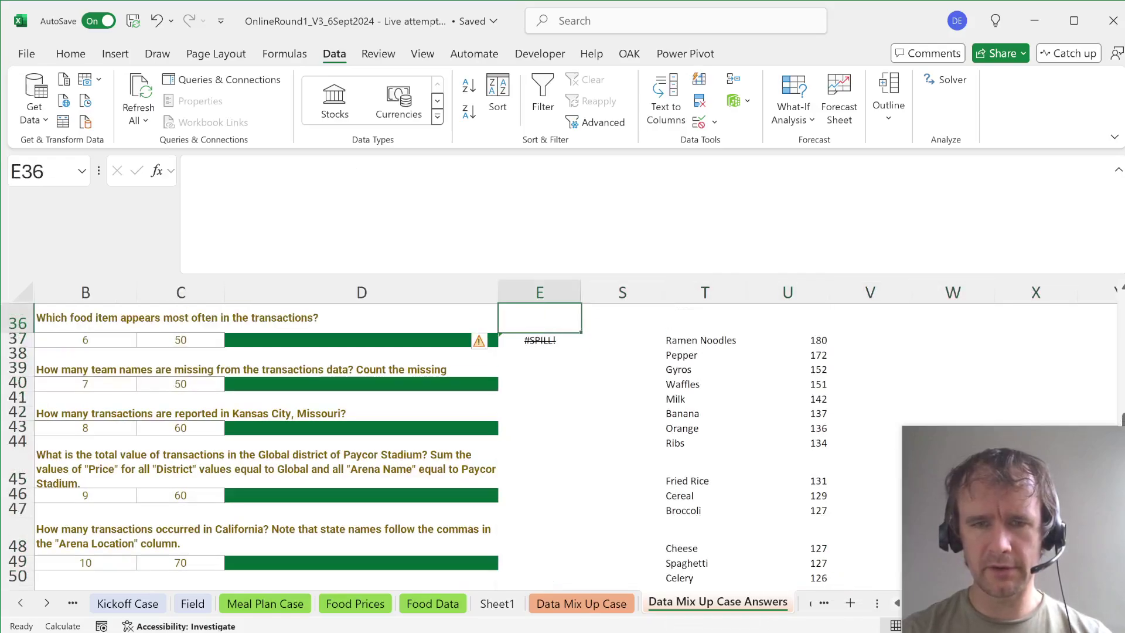
Step: Put @ before GROUPBY in E37 to return only the first item, and clear the trial formula in T37
key("Down")
left_click(201, 170)
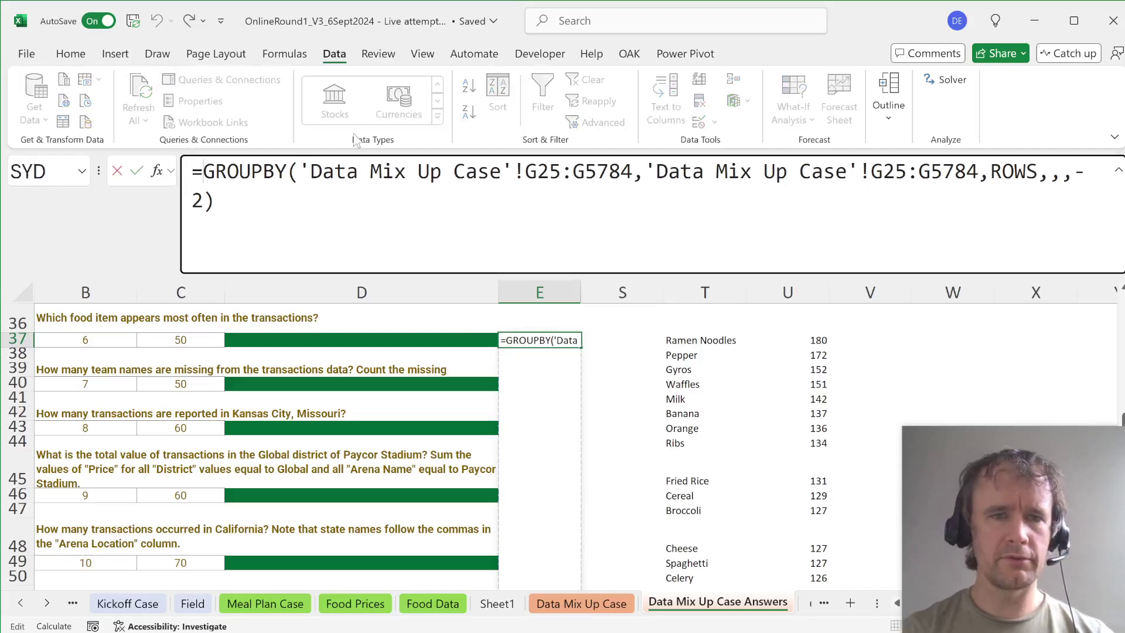
type("@")
key("Return")
key("Up")
key("Right")
key("Right")
key("Delete")
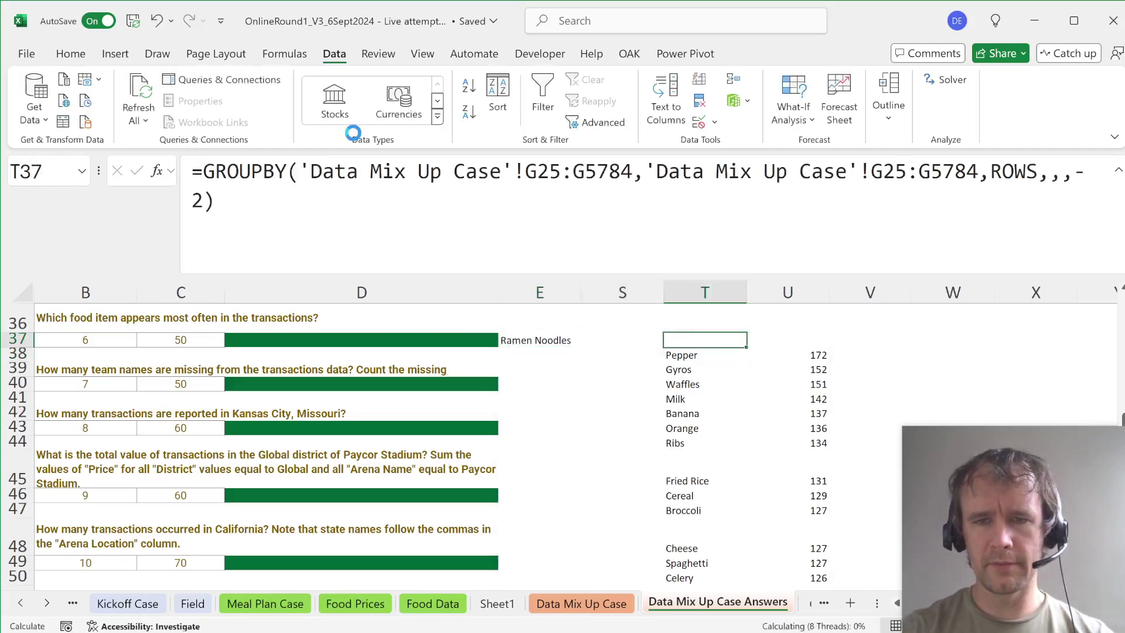
Step: Choose Ramen Noodles as the answer to question 6 in D37
key("Left")
key("Left")
Step: Read the full text of question 7 about missing team names in B39
key("Left")
key("alt+Down")
key("Down")
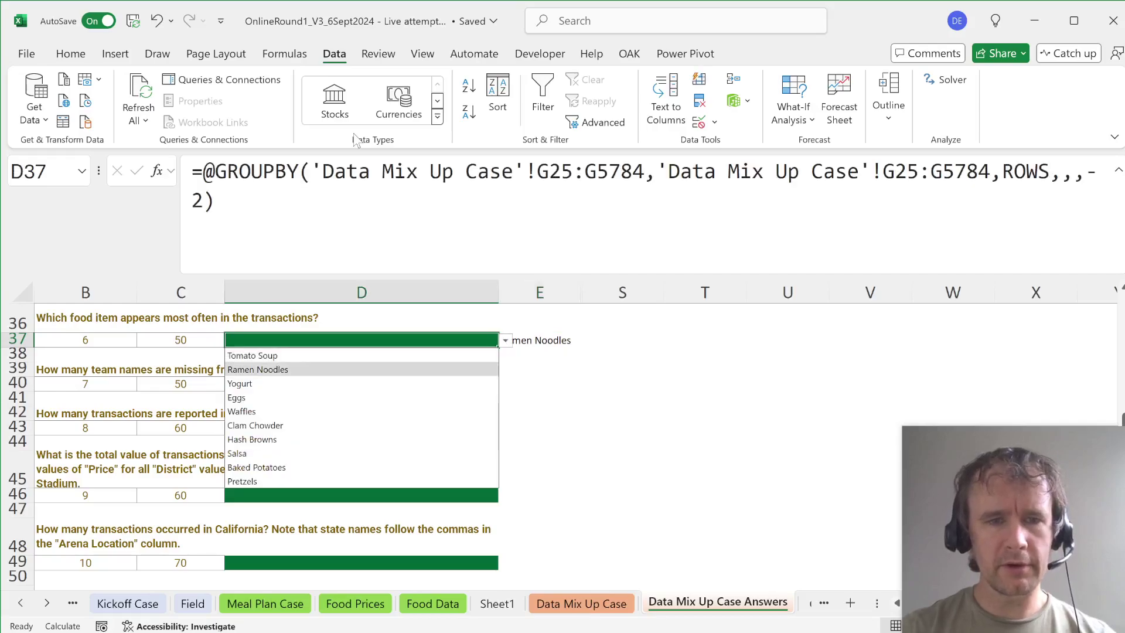
key("Return")
key("Down")
key("Left")
key("Down")
key("Left")
key("Right")
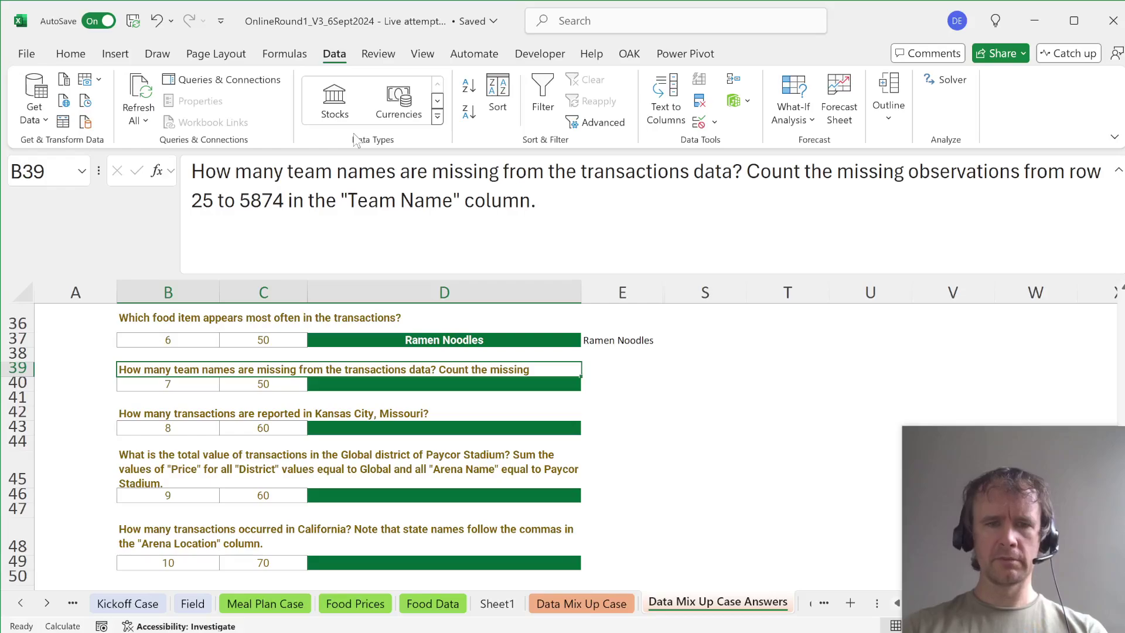
key("Down")
key("Right")
key("Right")
key("Right")
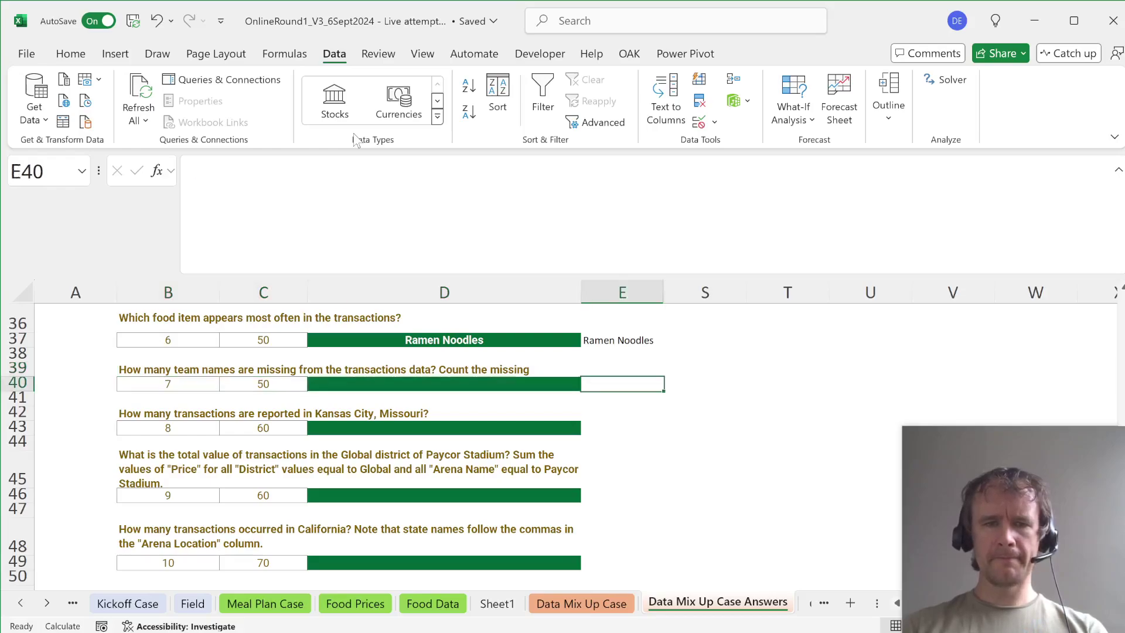
Step: Review the instructions above the data on the Data Mix Up Case sheet
key("Up")
key("Left")
key("ctrl+Page_Up")
key("ctrl+Up")
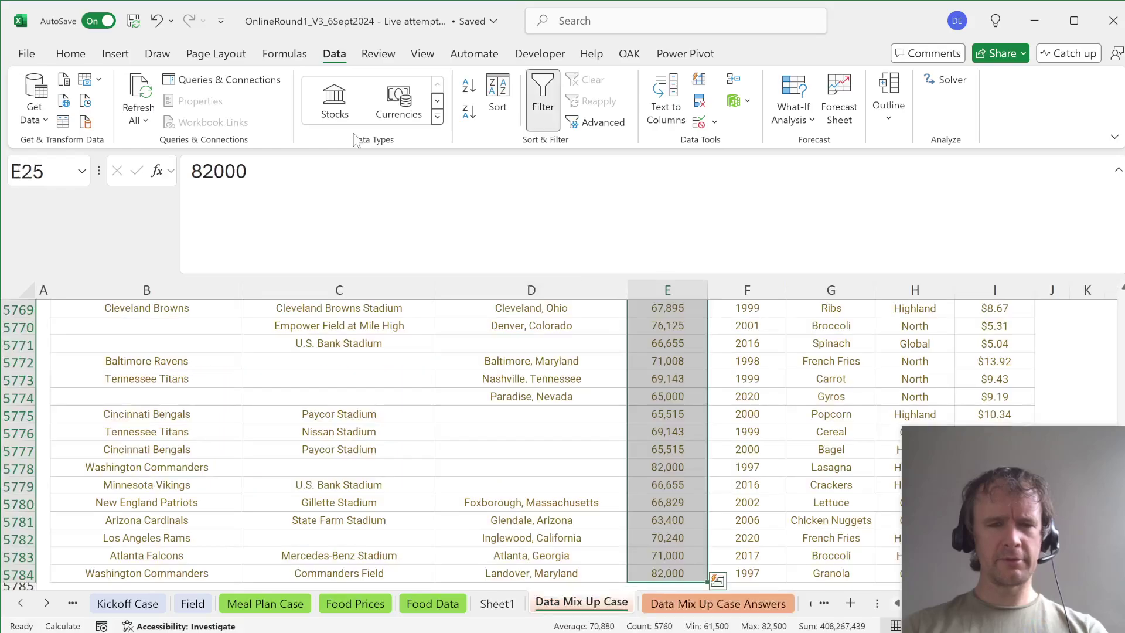
key("Up")
key("Up")
key("Up")
key("Up")
key("Up")
key("Up")
key("Up")
key("Up")
key("Up")
key("Up")
key("Up")
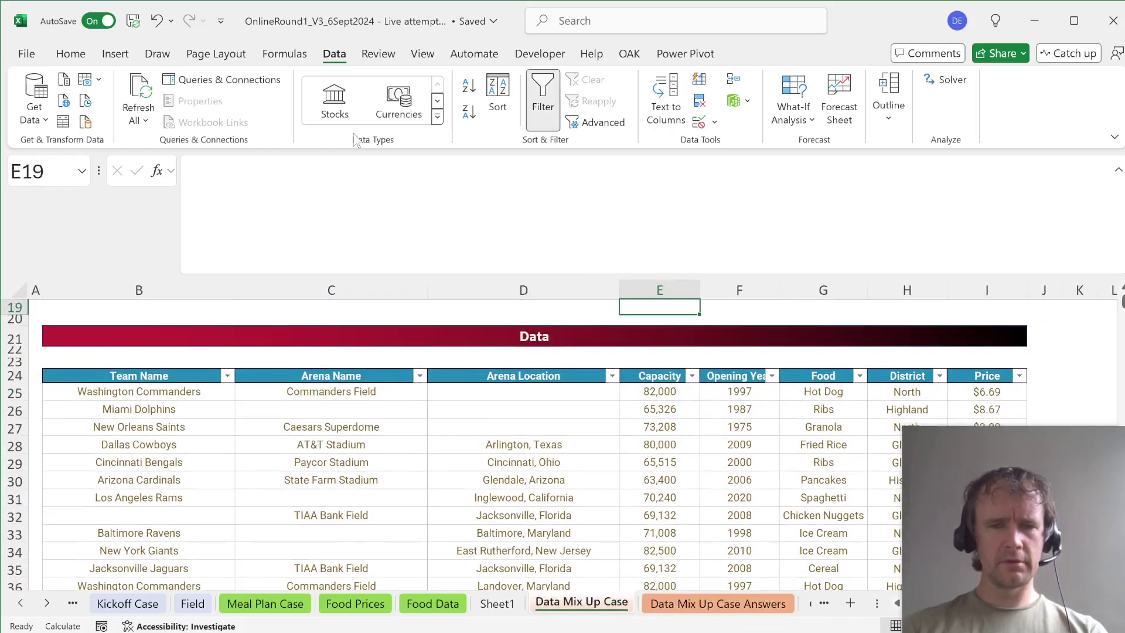
key("Up")
key("Up")
key("Up")
key("Up")
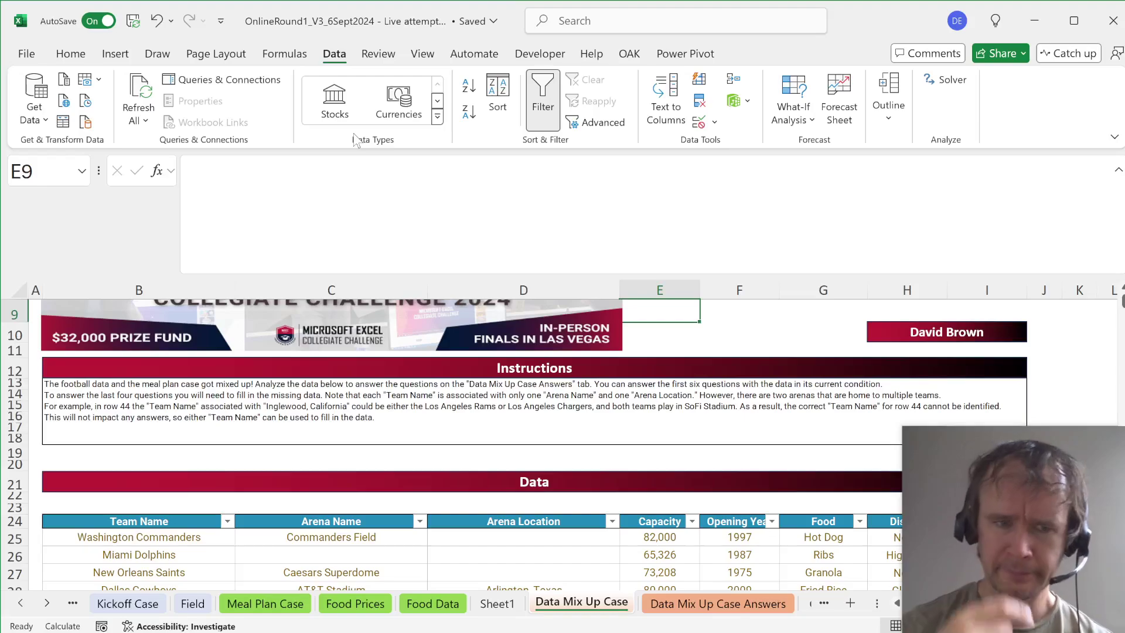
Step: Examine the Team Name column of the Data Mix Up Case sheet for blank entries and its starting row
left_click(174, 537)
key("Up")
key("Right")
key("Left")
key("Down")
key("Down")
key("Down")
key("Down")
key("Down")
key("Down")
key("Down")
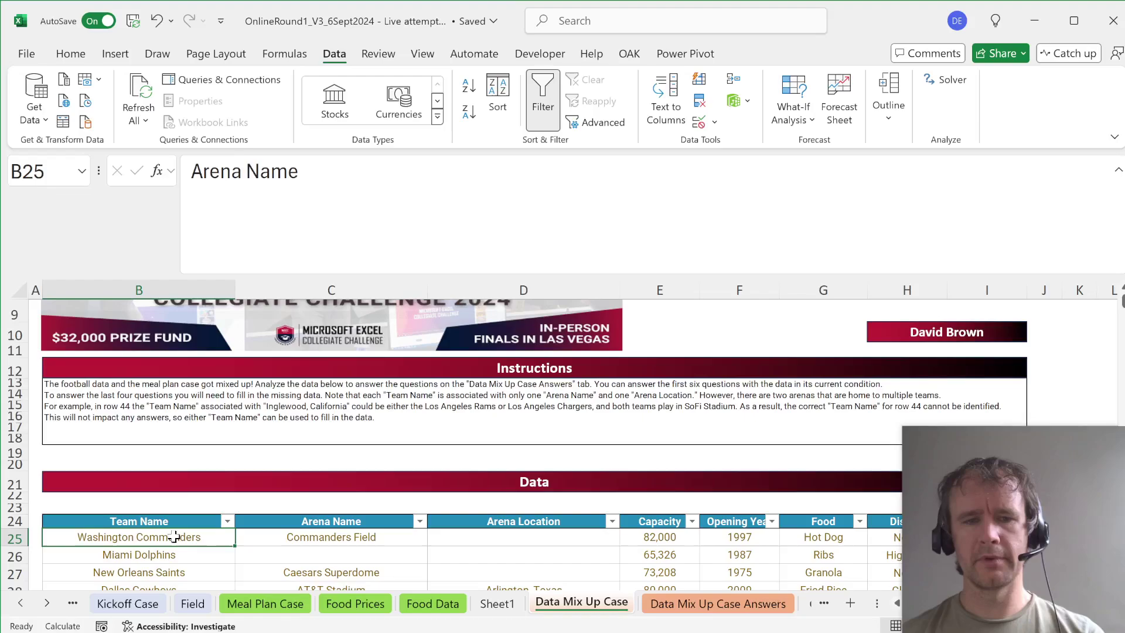
key("ctrl+Down")
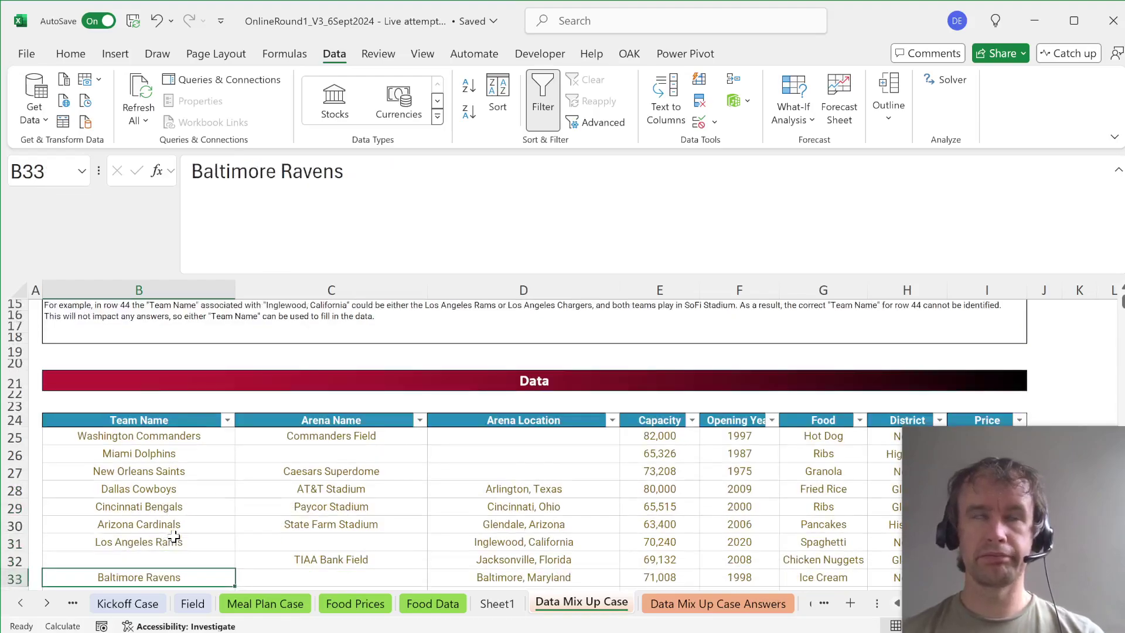
key("ctrl+Up")
key("ctrl+Up")
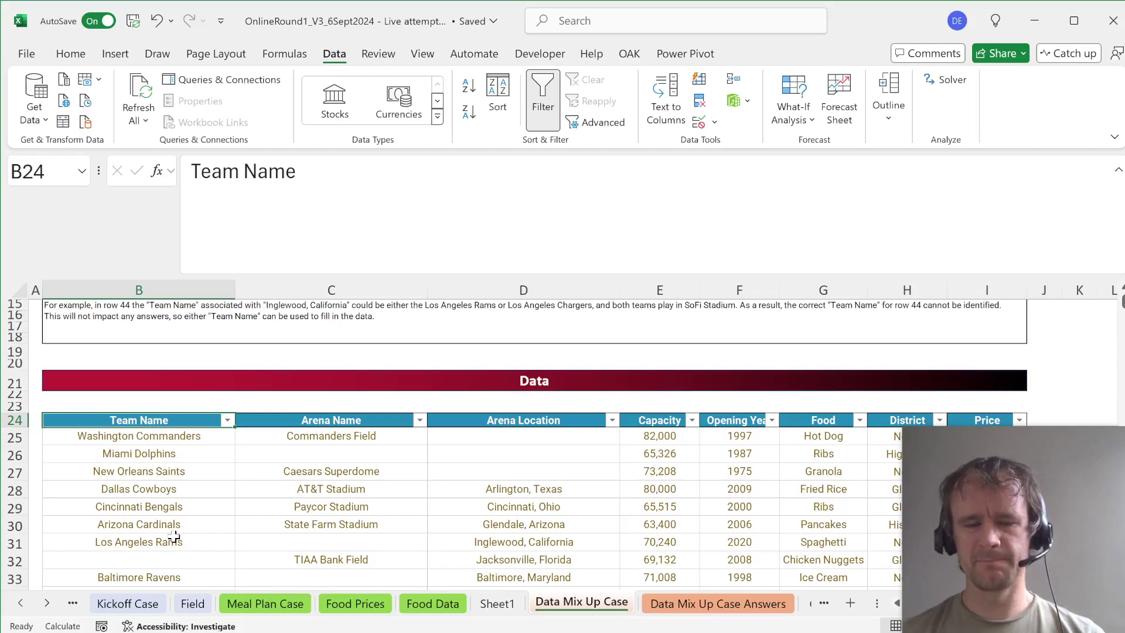
Step: Return to the Data Mix Up Case Answers sheet and increase row 39's height to fit question 7's full text
key("ctrl+Page_Down")
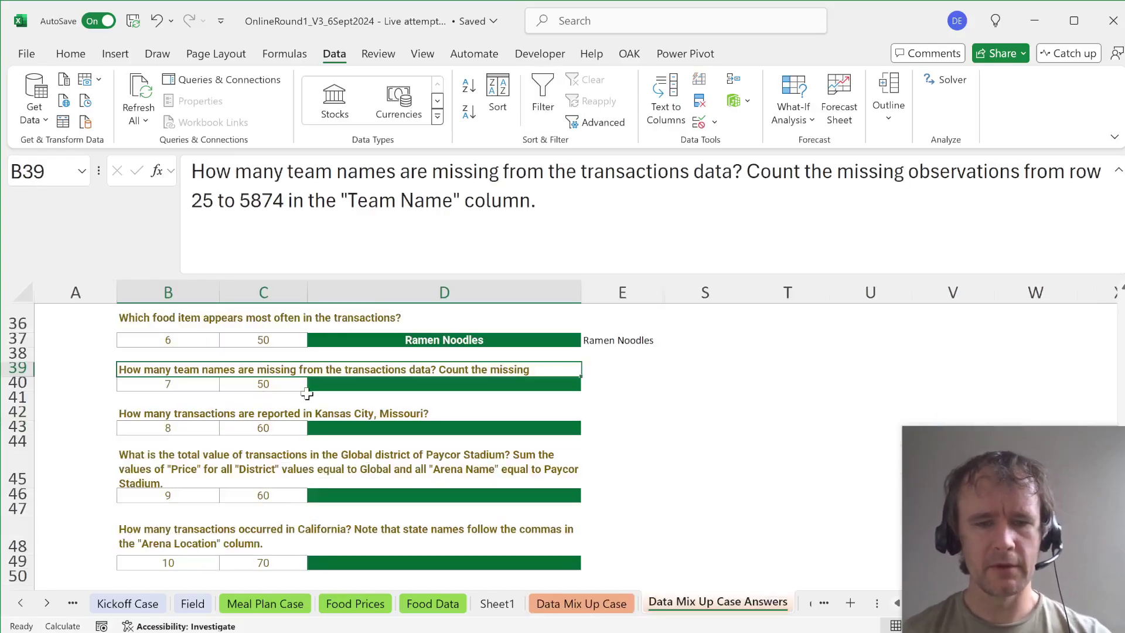
key("alt")
key("o")
key("r")
key("a")
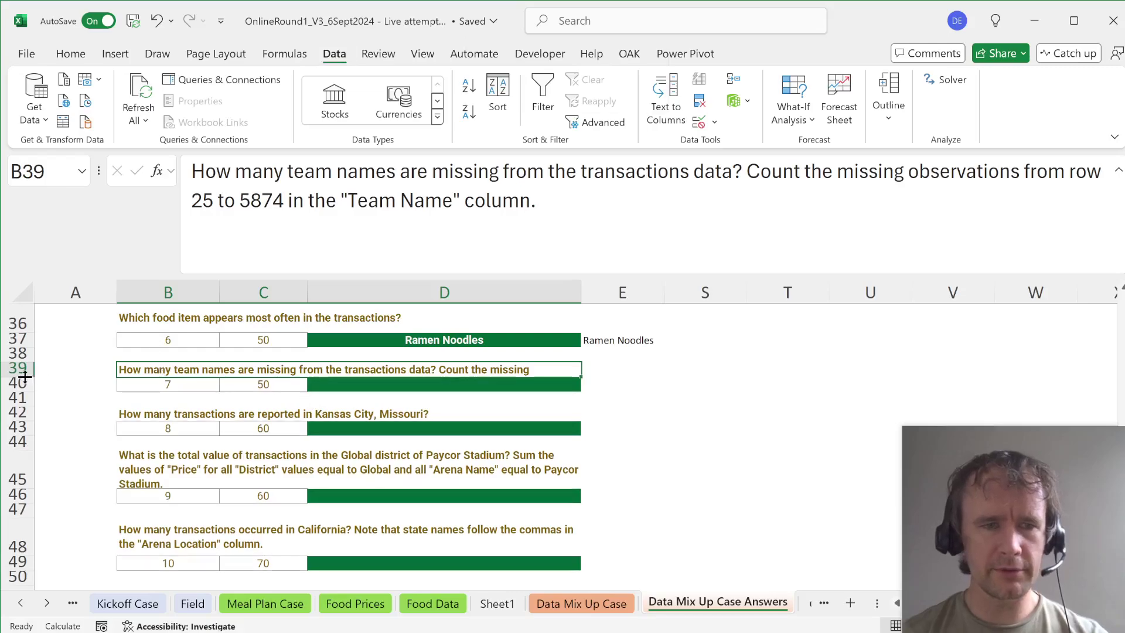
left_click_drag(25, 376, 30, 409)
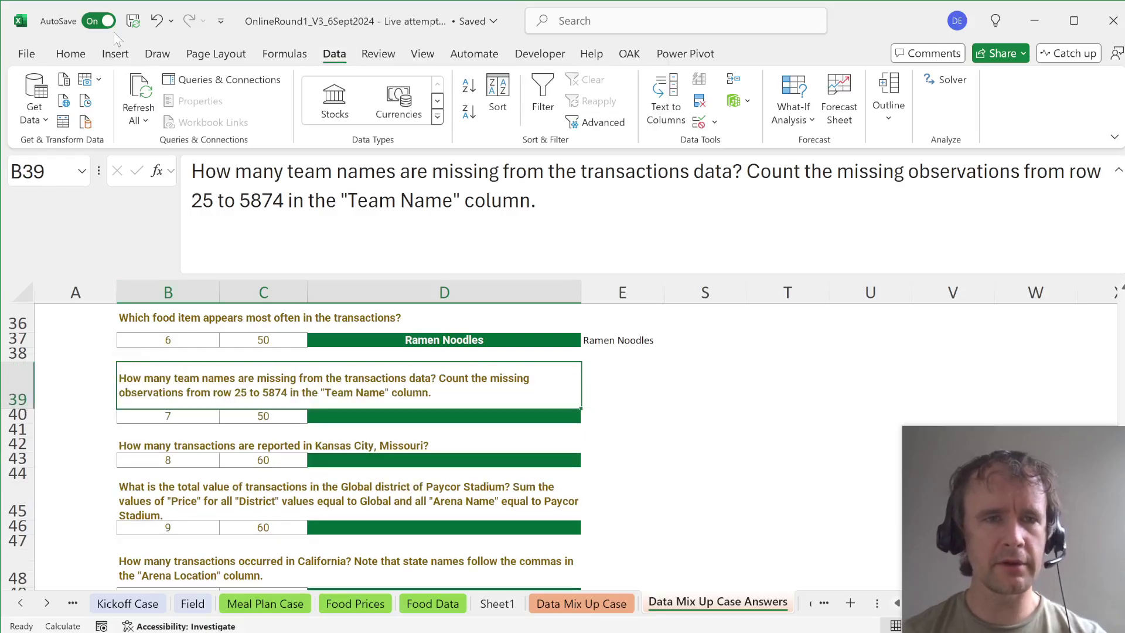
Step: Fill the question 7 text cell B39 with yellow and enter the note "(Too thin)" in E39
left_click(70, 53)
left_click(223, 111)
key("Right")
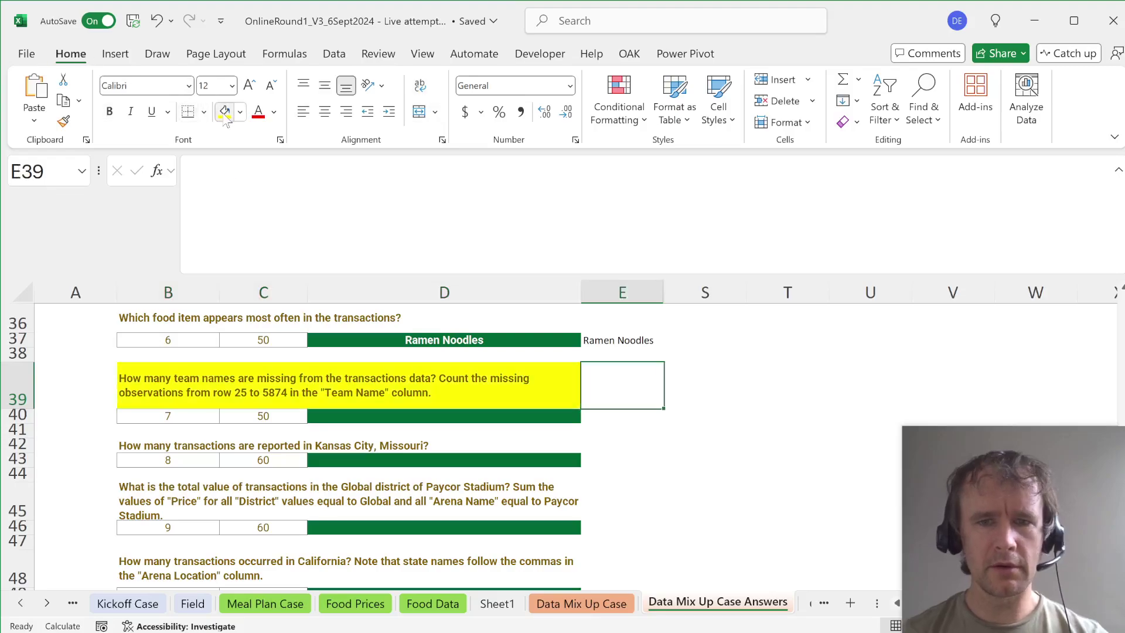
type("(Too thin)")
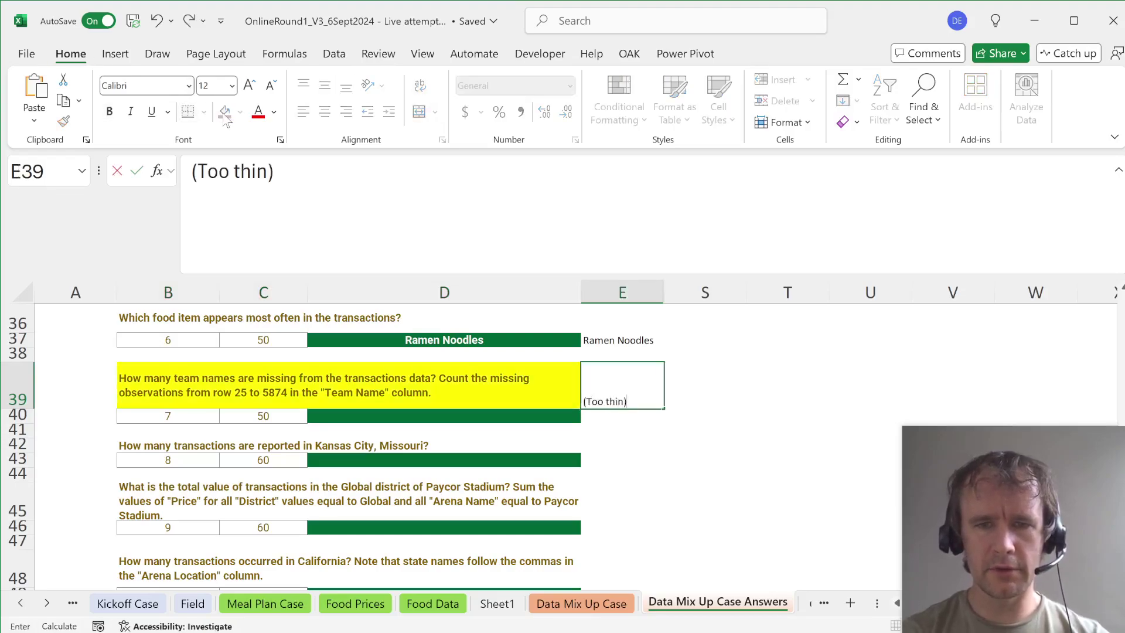
key("Return")
key("Up")
key("Left")
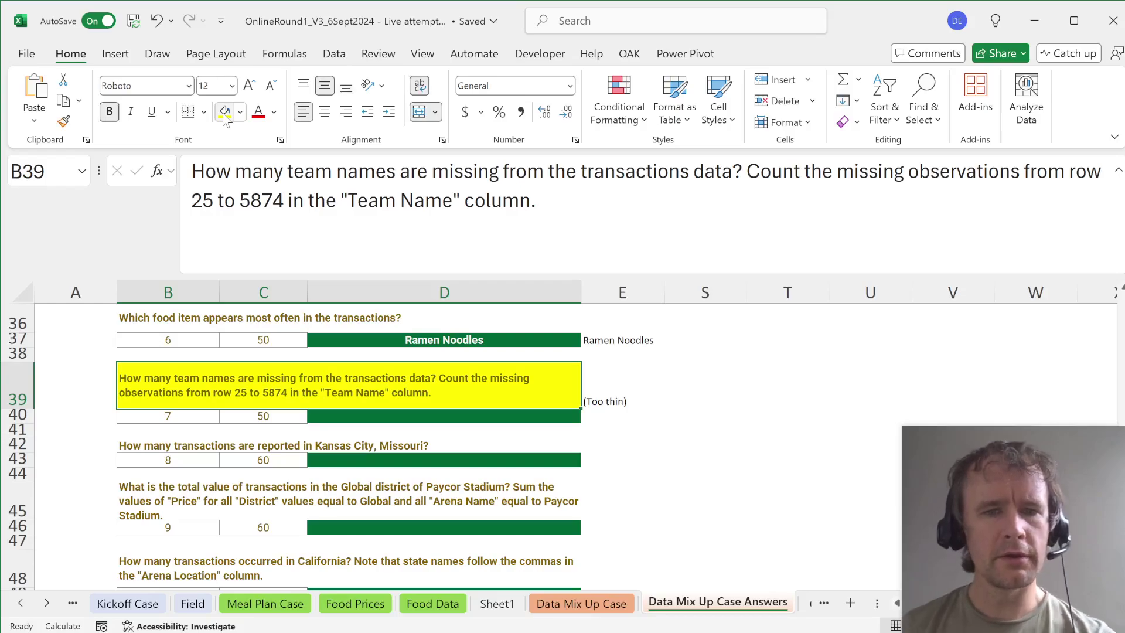
Step: Enter a COUNTBLANK formula in E40 over 'Data Mix Up Case'!B25:B5784 to count the missing team names
key("Right")
key("Down")
key("Right")
key("Left")
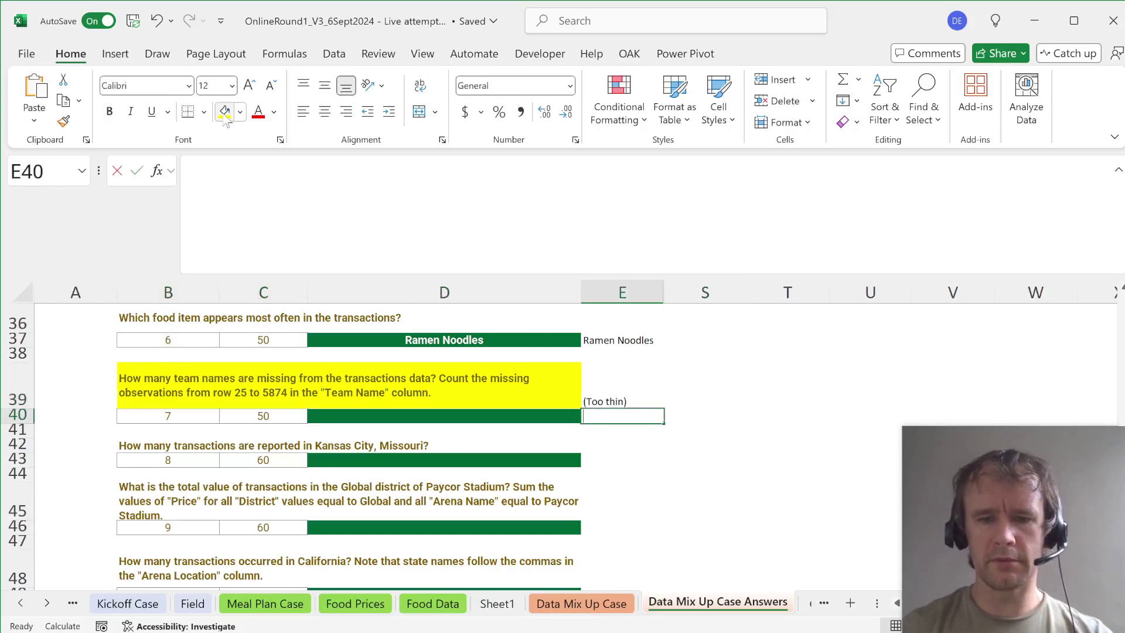
type("=countb")
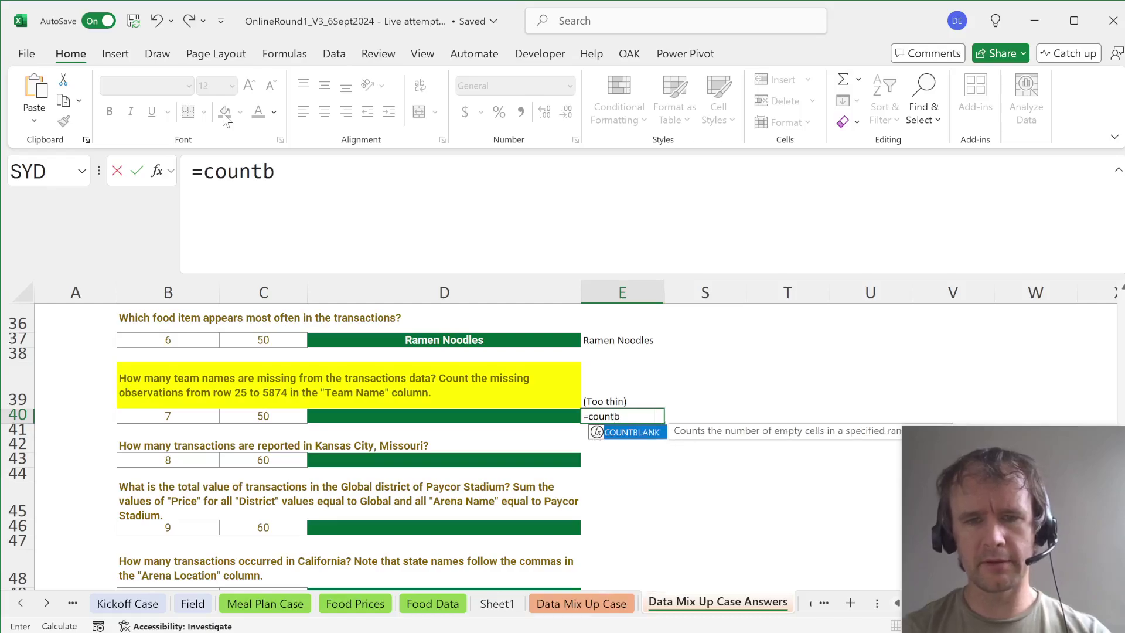
key("Tab")
key("ctrl+Page_Up")
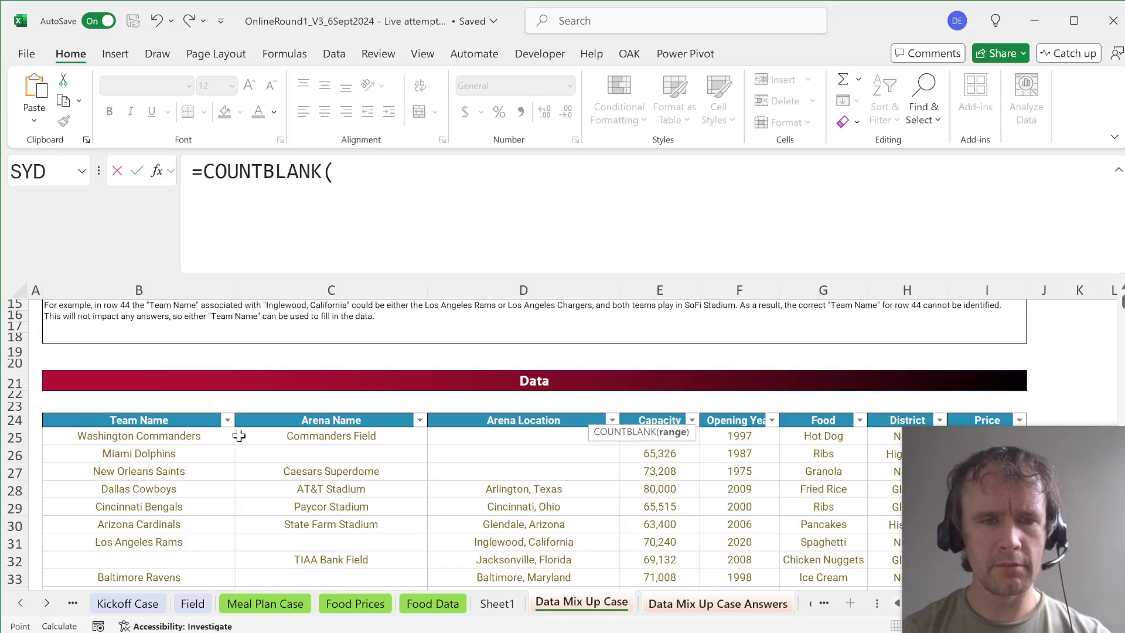
left_click(181, 435)
key("ctrl+shift+End")
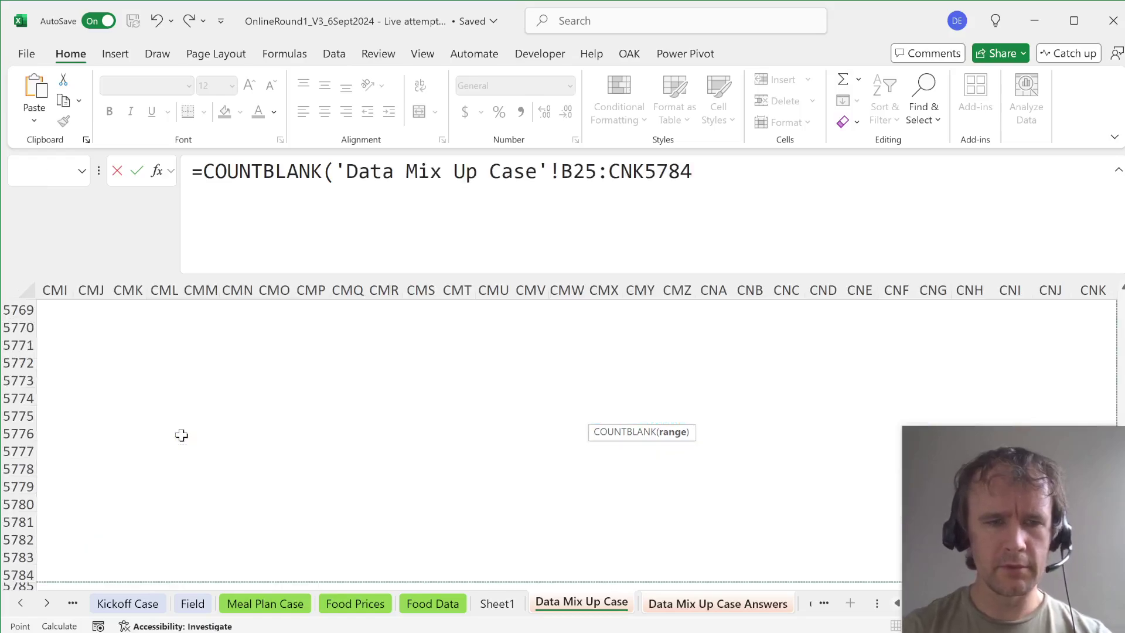
key("ctrl+shift+Left")
key("shift+Left")
key("shift+Left")
key("shift+Left")
key("shift+Left")
key("shift+Left")
key("shift+Left")
key("shift+Left")
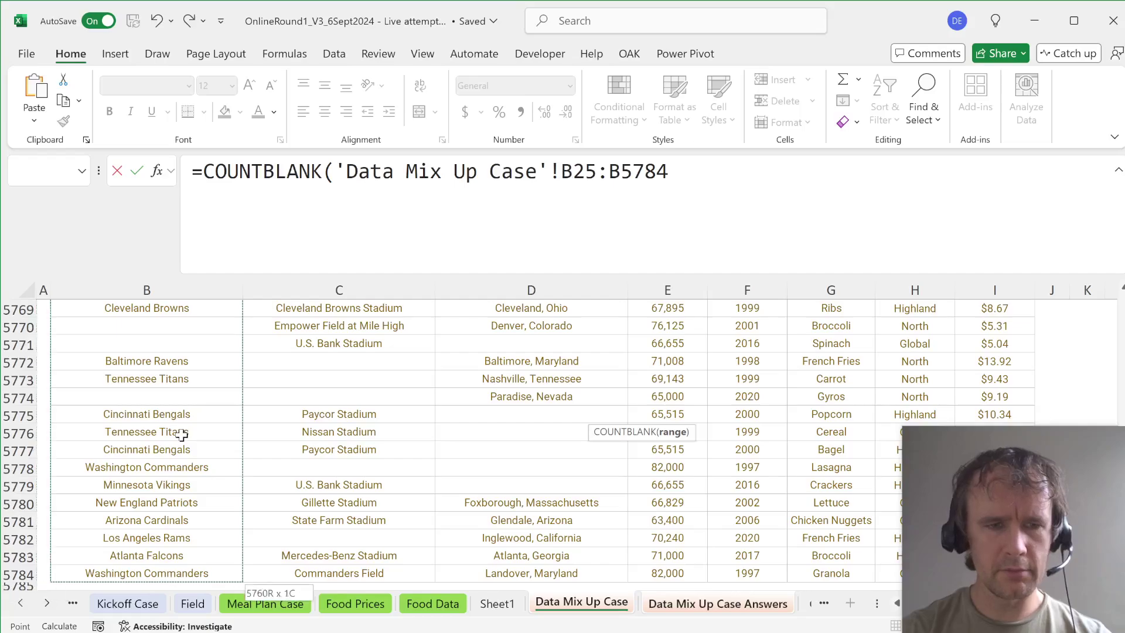
key("Return")
Step: Choose 1,157 as the answer to question 7 in D40
key("Left")
key("alt+Down")
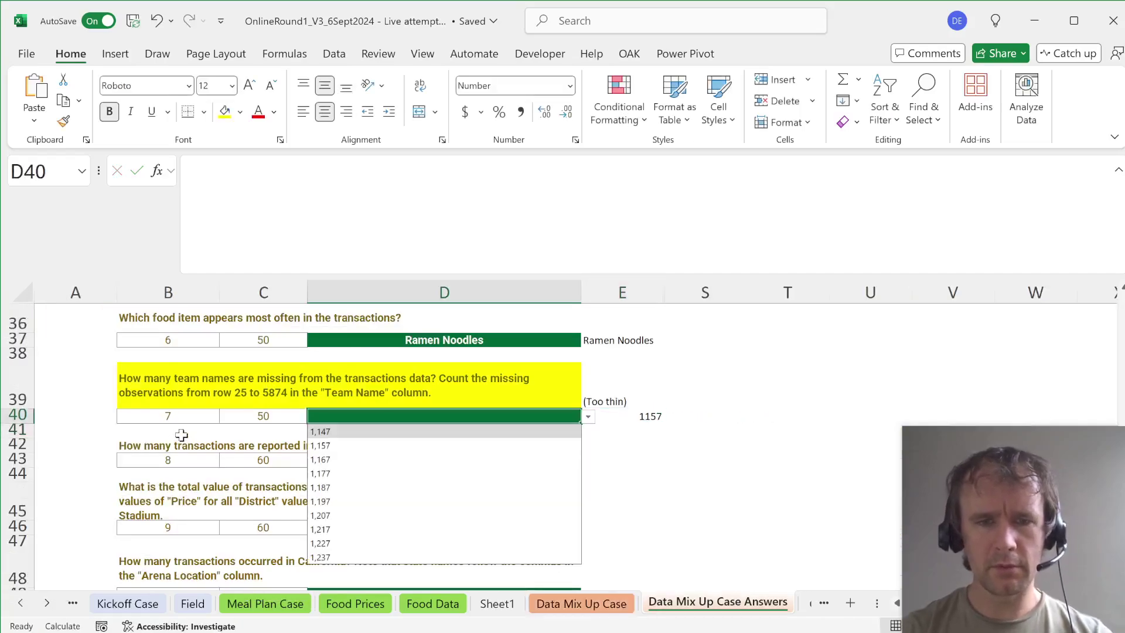
key("Down")
key("Return")
key("Down")
key("Down")
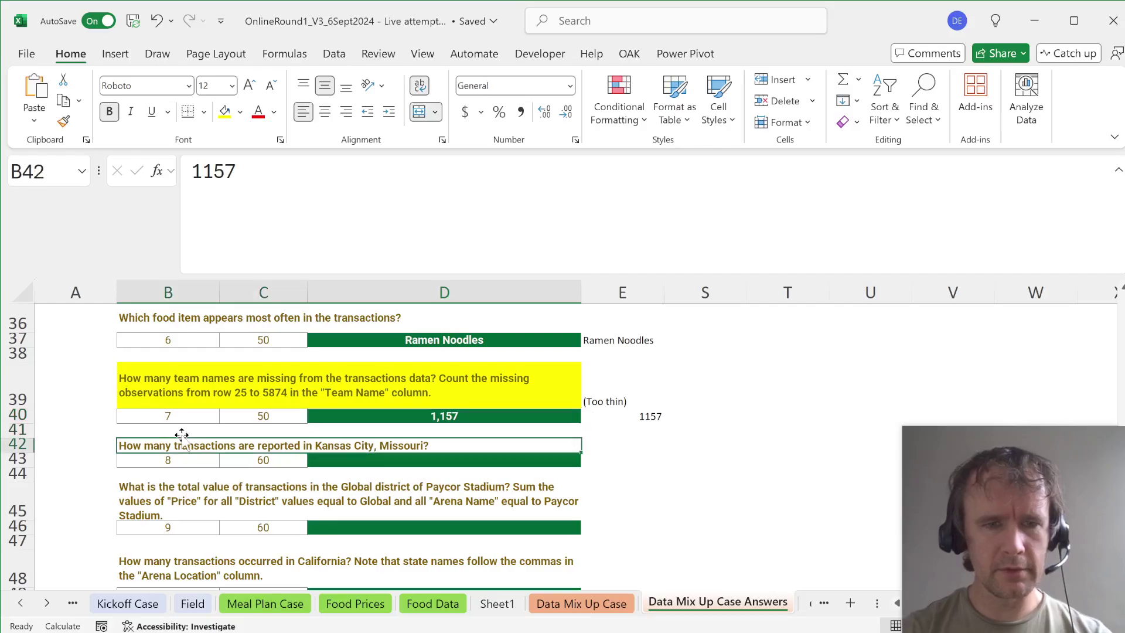
Step: Filter the Arena Name column on the Data Mix Up Case sheet to exclude blank entries
key("Down")
key("Right")
key("Right")
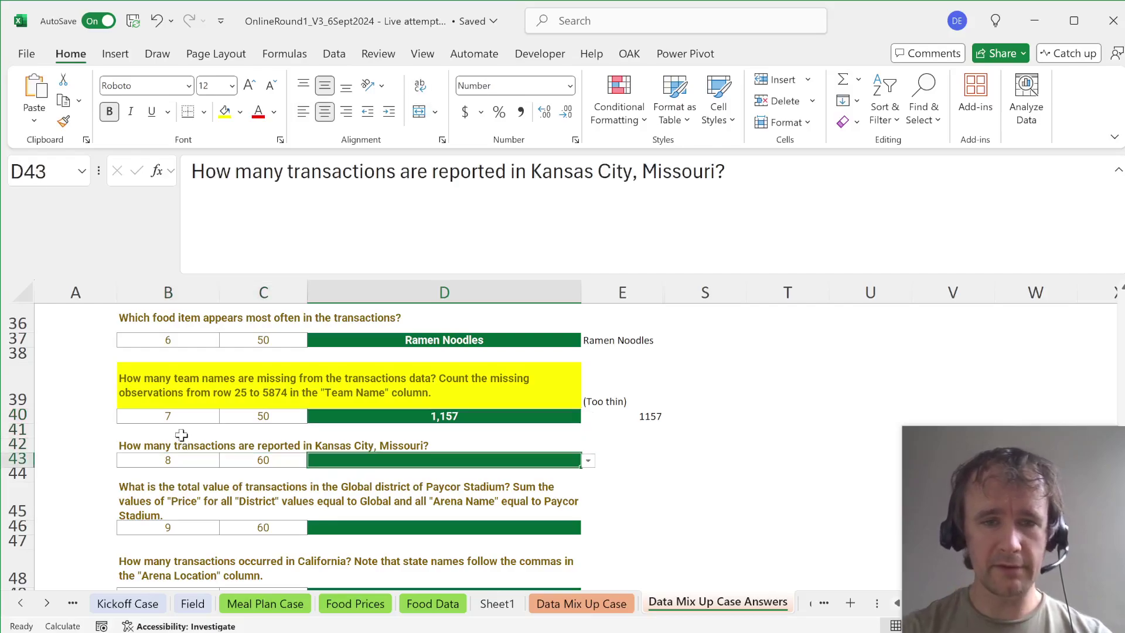
key("Right")
key("ctrl+Page_Up")
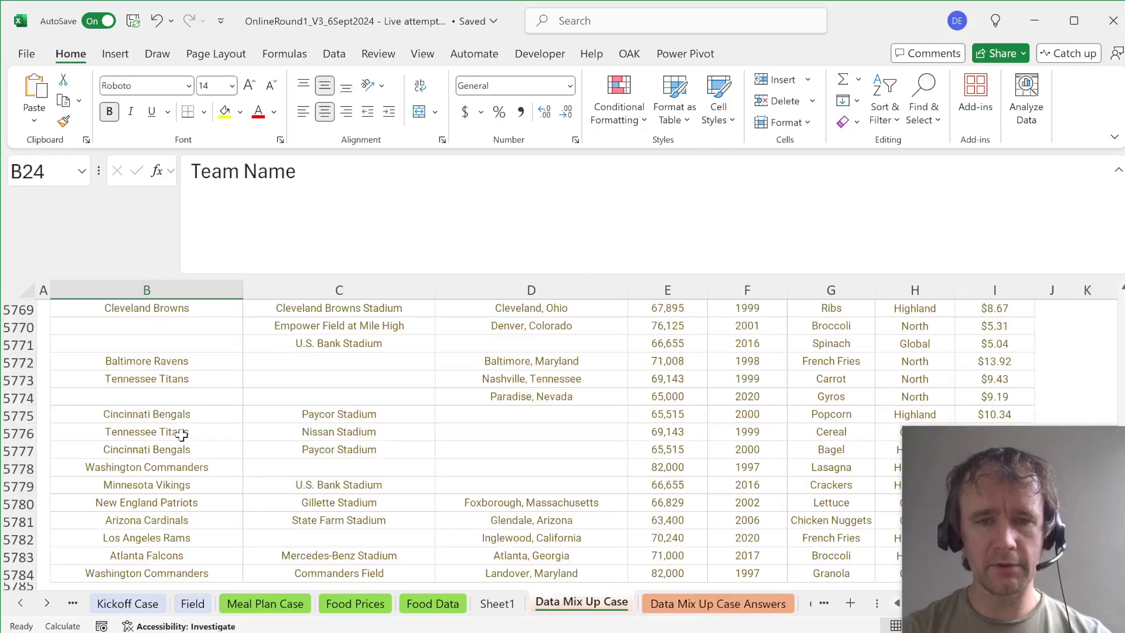
key("Up")
key("Right")
key("Down")
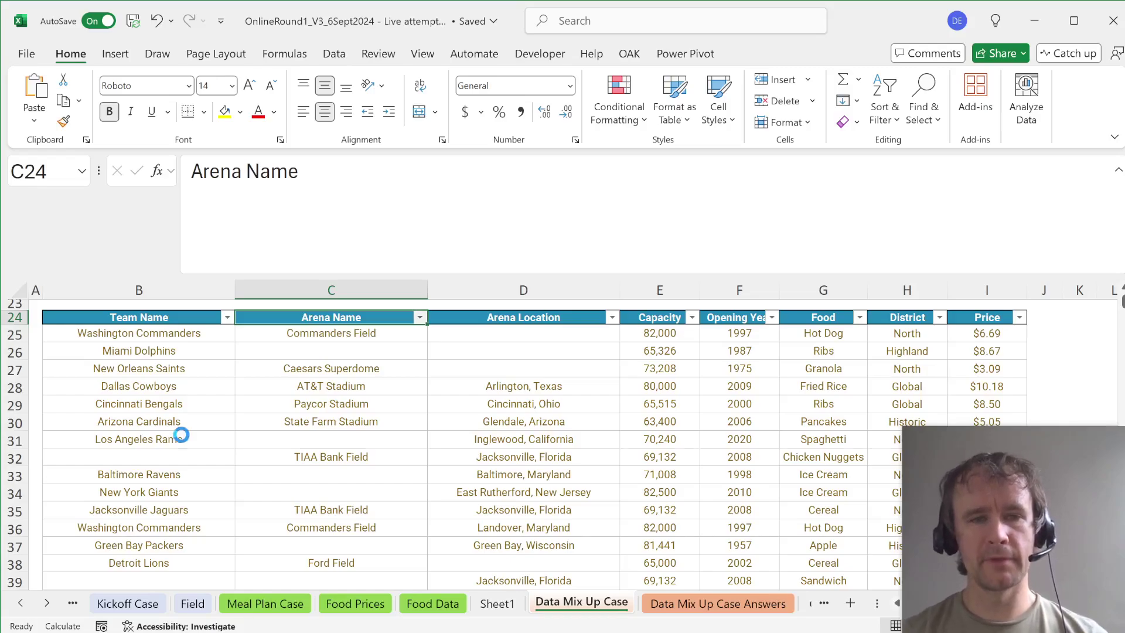
key("alt+Down")
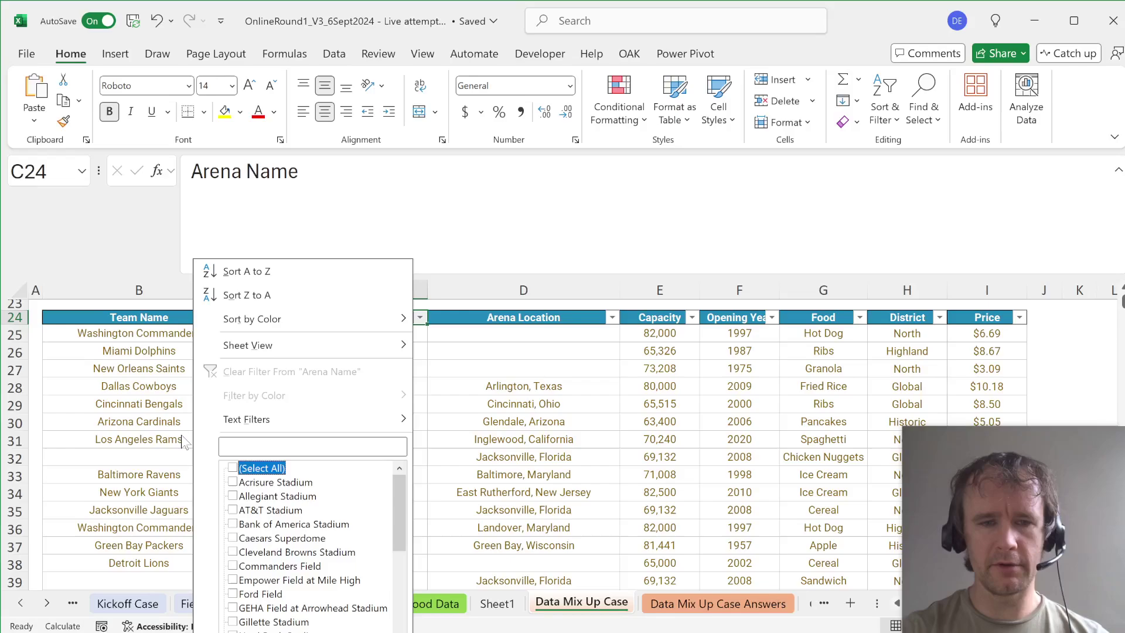
key("End")
key("space")
key("Return")
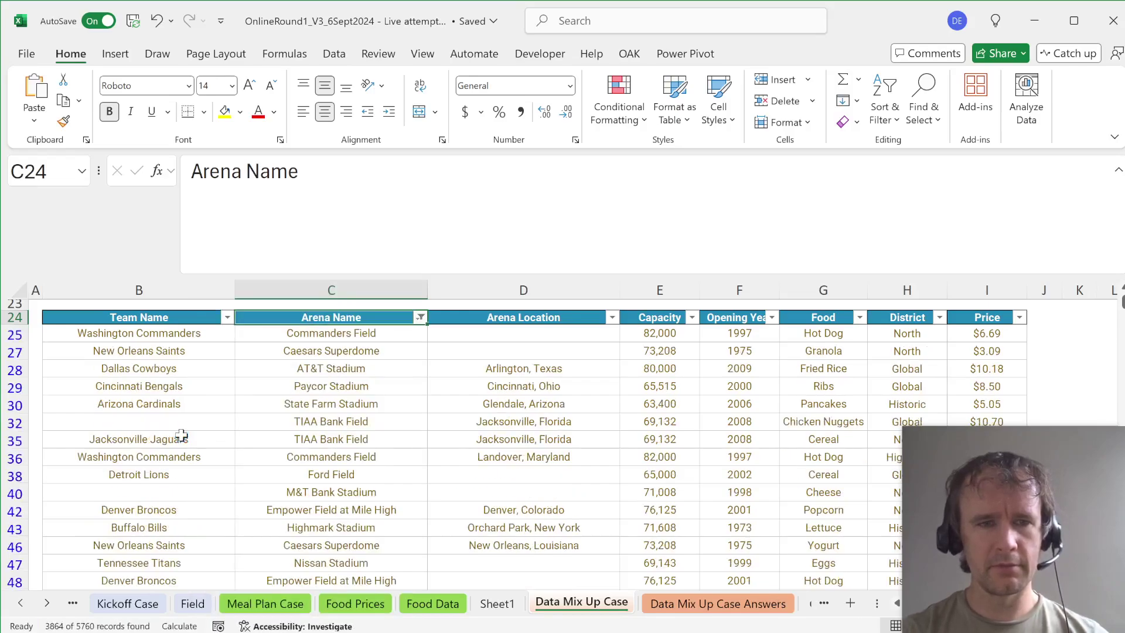
Step: Filter the Team Name column to exclude blank entries
key("Left")
key("alt+Down")
key("Down")
key("Down")
key("Down")
key("Down")
key("Down")
key("Down")
key("Down")
key("Down")
key("Down")
key("End")
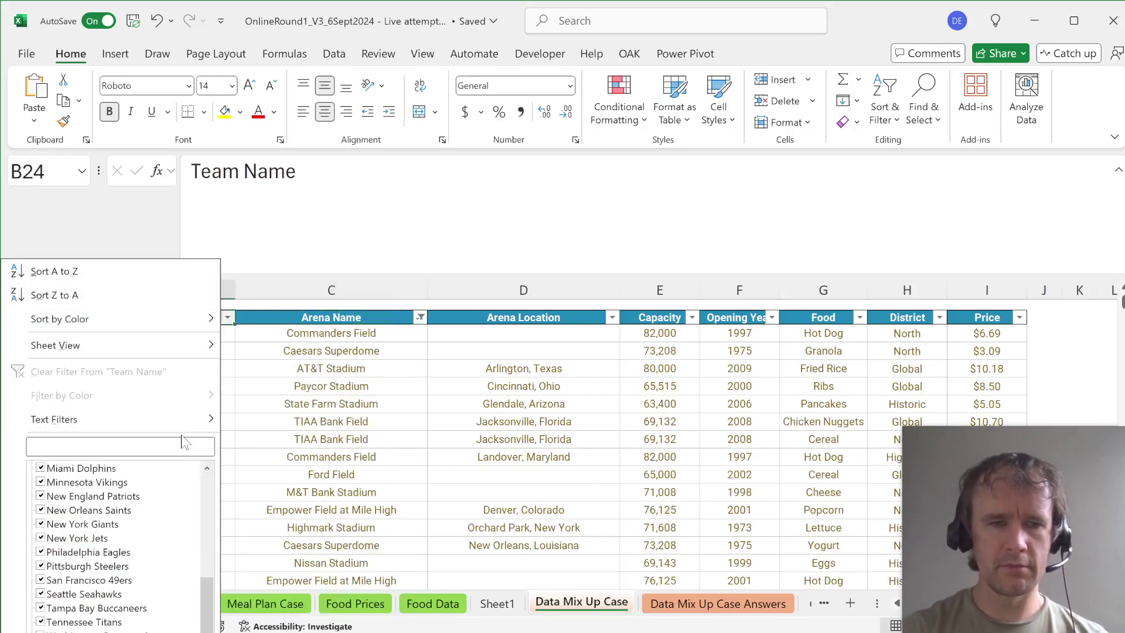
key("Escape")
Step: Copy the filtered team names and arena names from row 25 down and paste them at D1 on Sheet1
key("Down")
key("shift+Down")
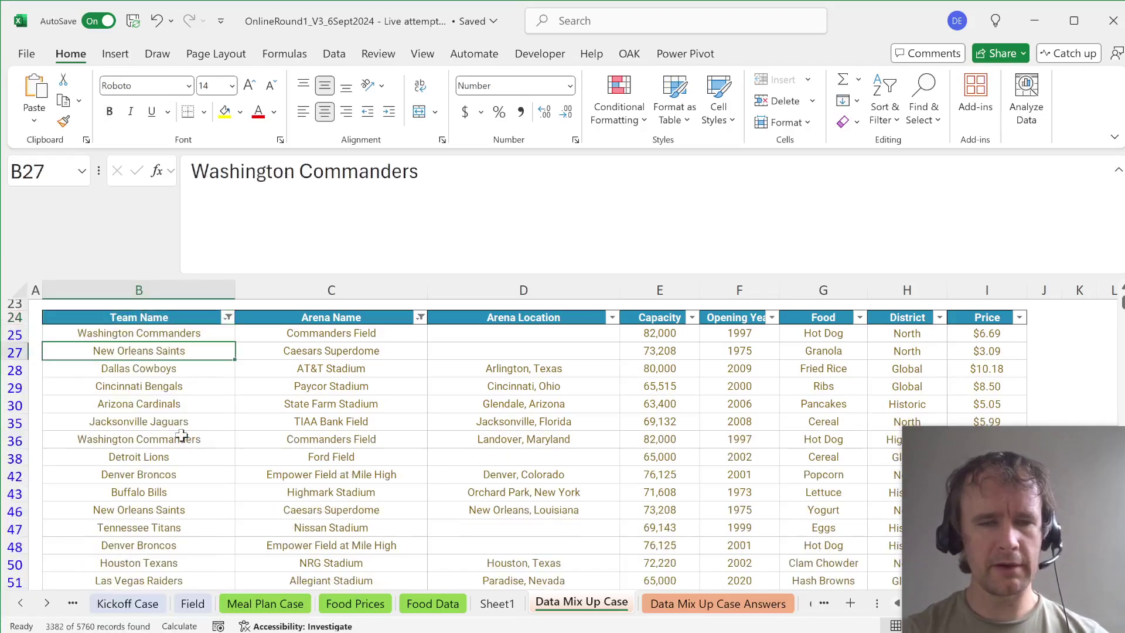
key("shift+Up")
key("ctrl+shift+Down")
key("shift+Right")
key("ctrl+c")
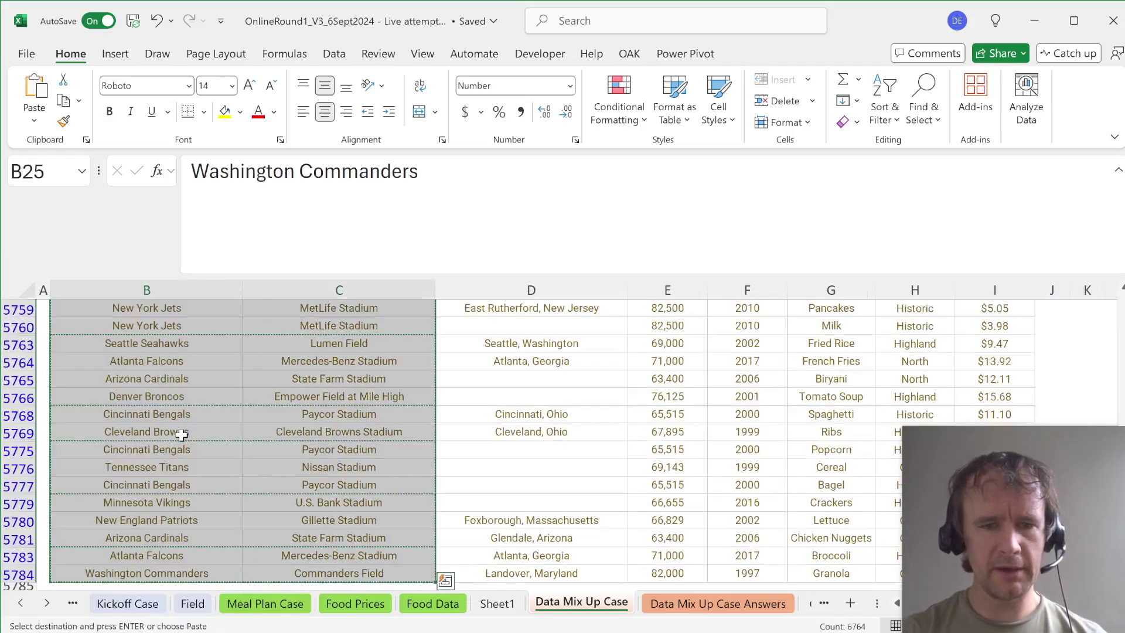
key("ctrl+Page_Up")
key("Right")
key("Right")
key("Right")
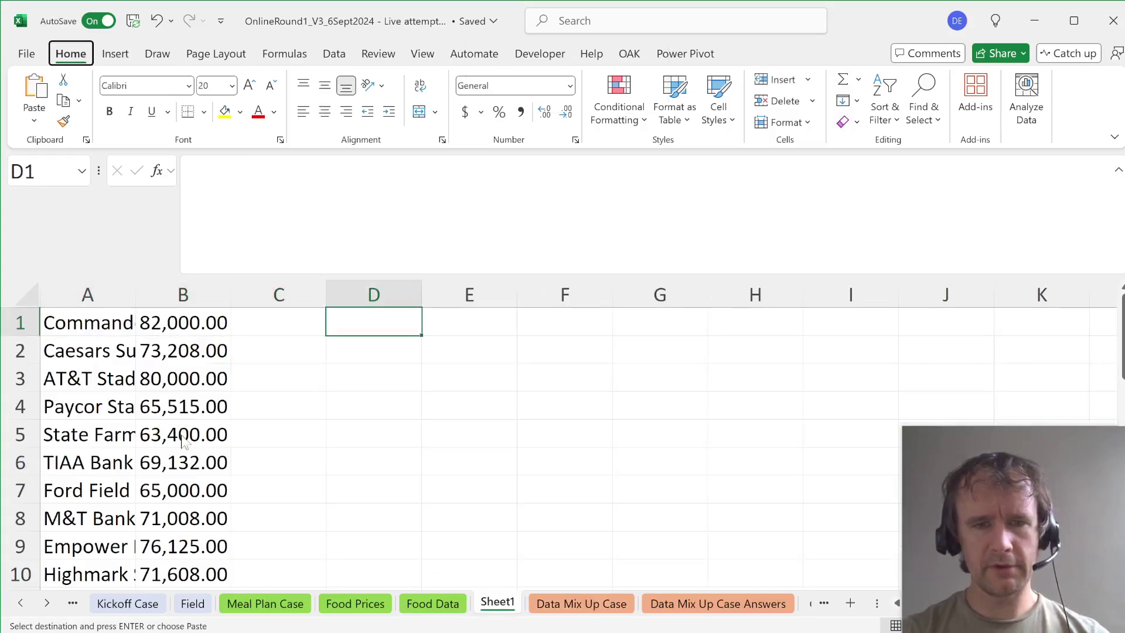
key("Return")
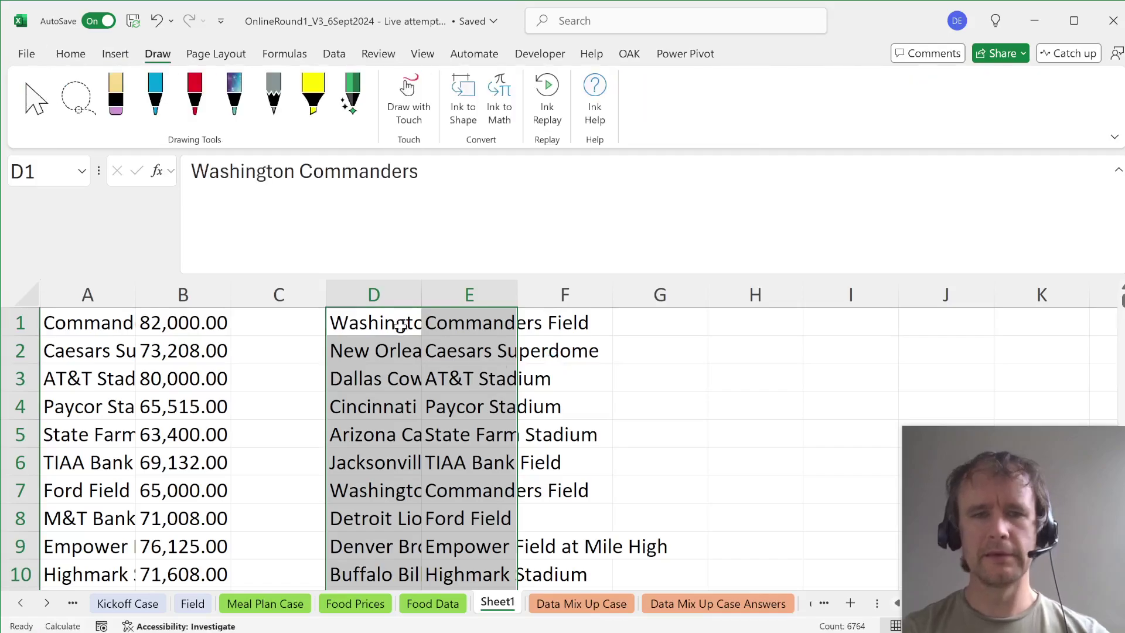
Step: Remove duplicate rows from the team and arena list in columns D and E, and check where the list ends
key("alt+a")
key("m")
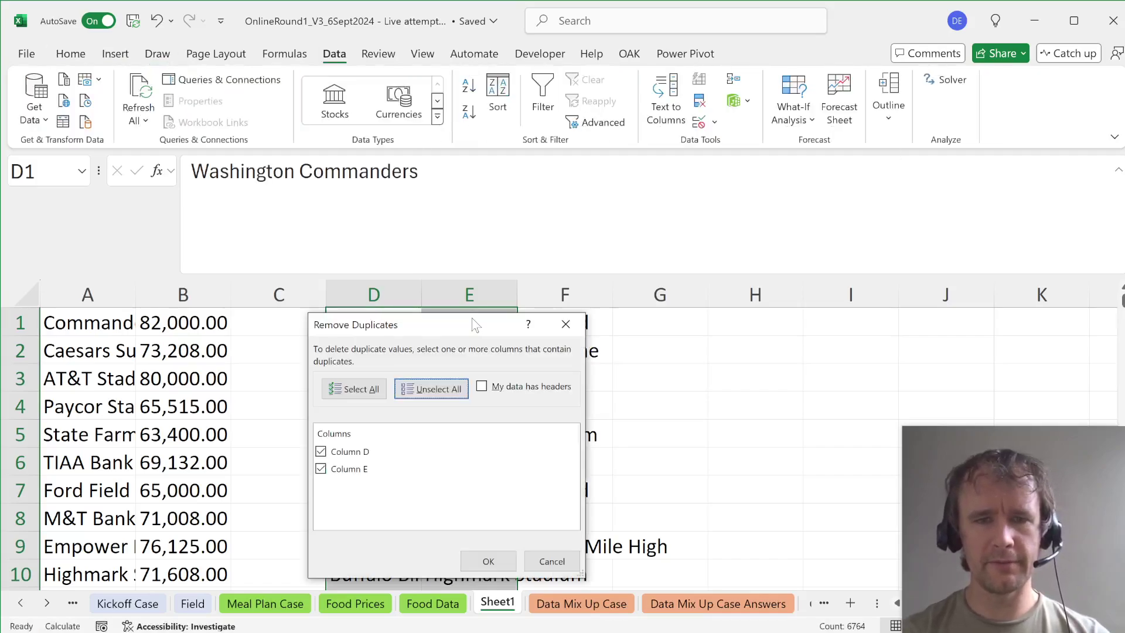
key("Return")
key("Return")
key("Up")
key("ctrl+shift+Down")
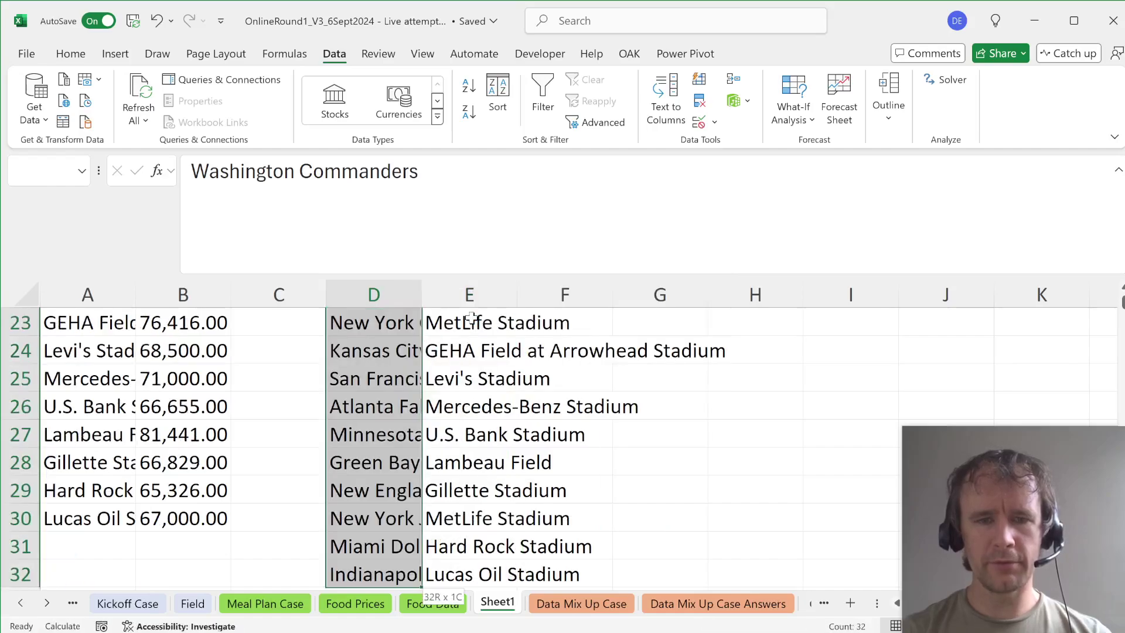
key("Right")
key("ctrl+End")
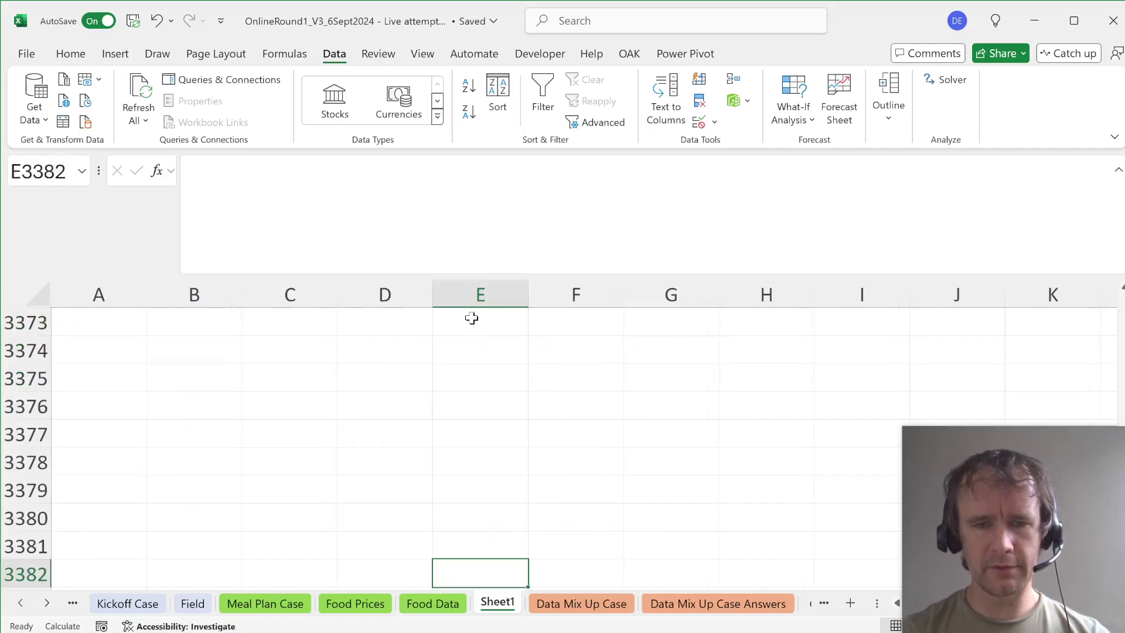
Step: Clear all filters from the table on the Data Mix Up Case sheet
key("ctrl+Page_Down")
key("Left")
key("Right")
key("Up")
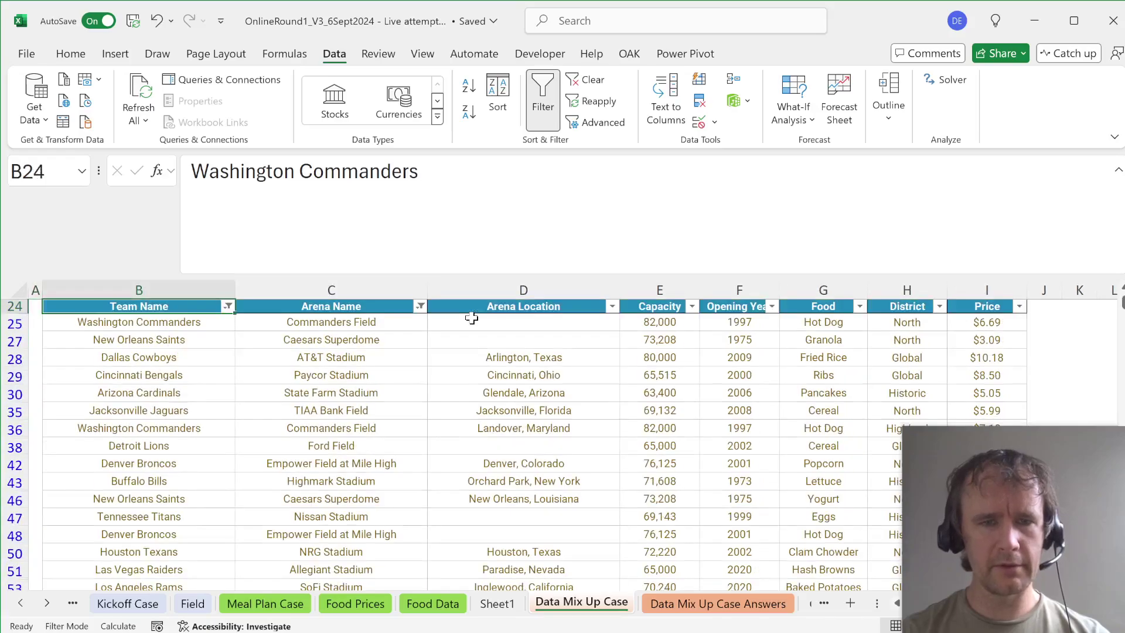
key("Right")
key("alt+a")
key("c")
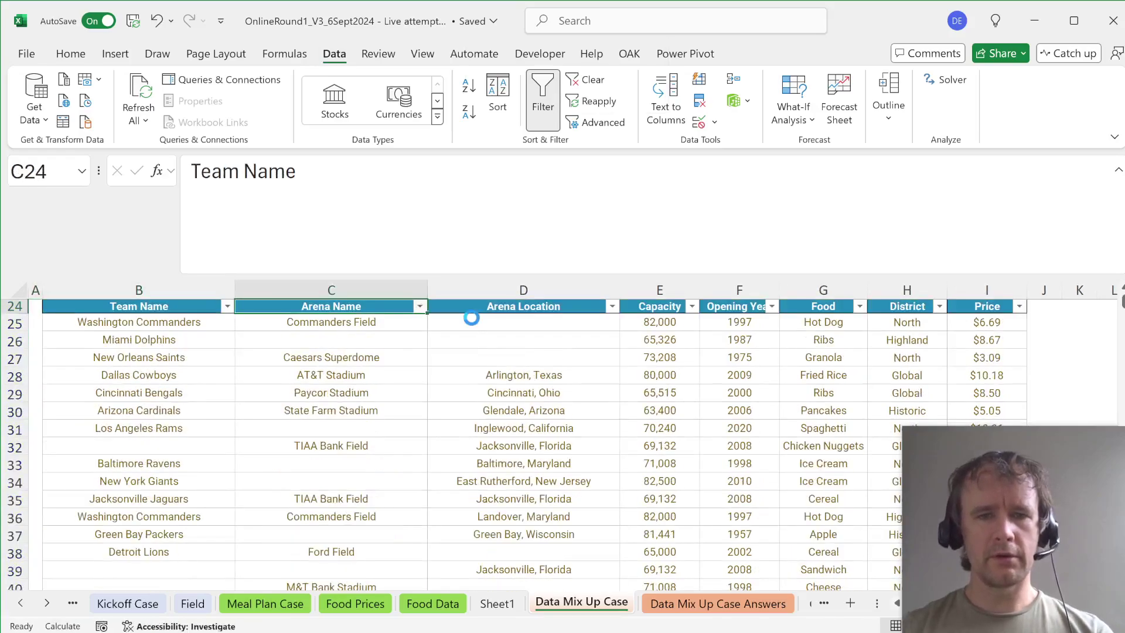
Step: Filter the Arena Name column to show only blank entries
key("alt+Down")
key("Down")
Step: Filter the Team Name column to exclude blanks, leaving the rows with a team but no arena name
key("Down")
key("Down")
key("Down")
key("Down")
key("Down")
key("Down")
key("Down")
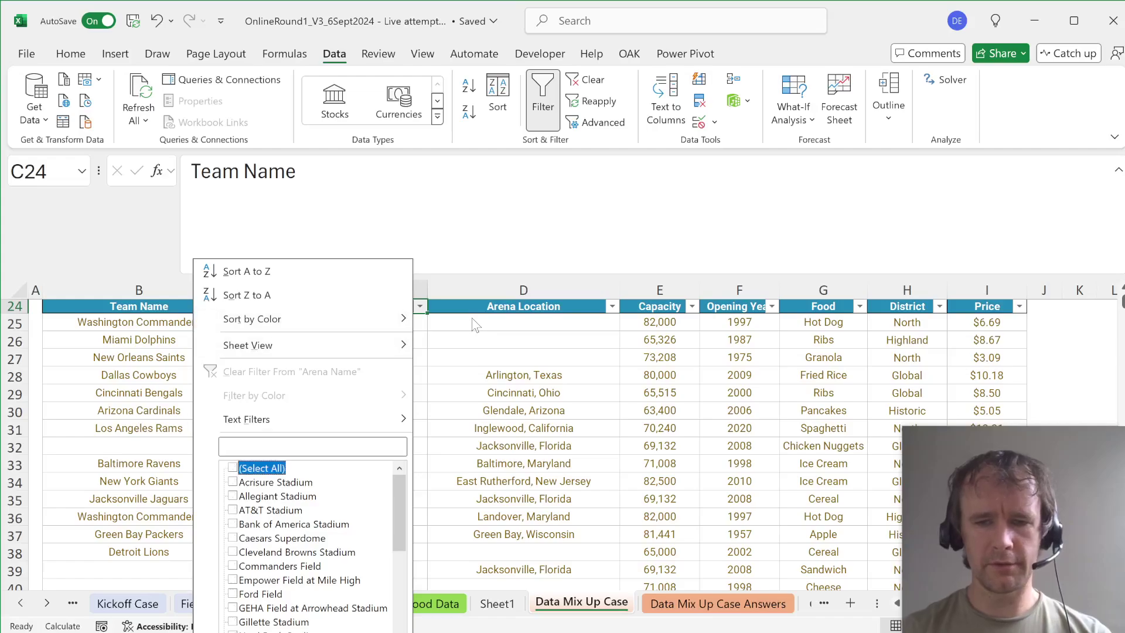
key("End")
key("space")
key("Return")
key("Left")
key("alt+Down")
Step: Enter =VLOOKUP(B26,Sheet1!$D$1:$E$32,2,0) in C26 to look up the arena name from the team name
key("Down")
key("Down")
key("Down")
key("Down")
key("Down")
key("Down")
key("Down")
key("Down")
key("Down")
key("Down")
key("Down")
key("End")
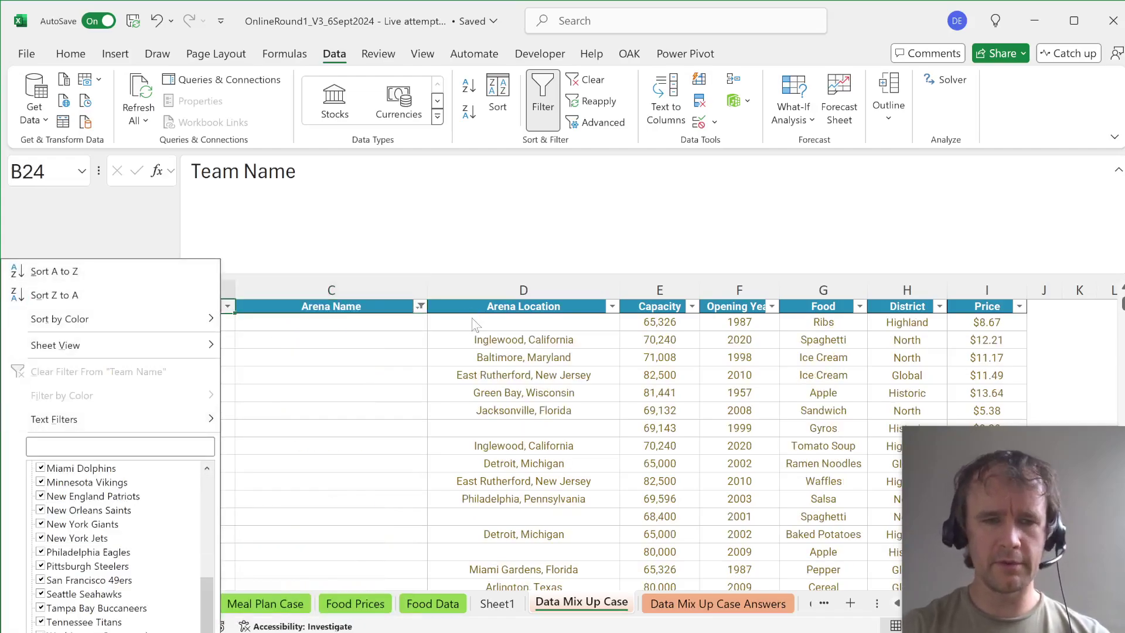
key("space")
key("Return")
key("Down")
key("Right")
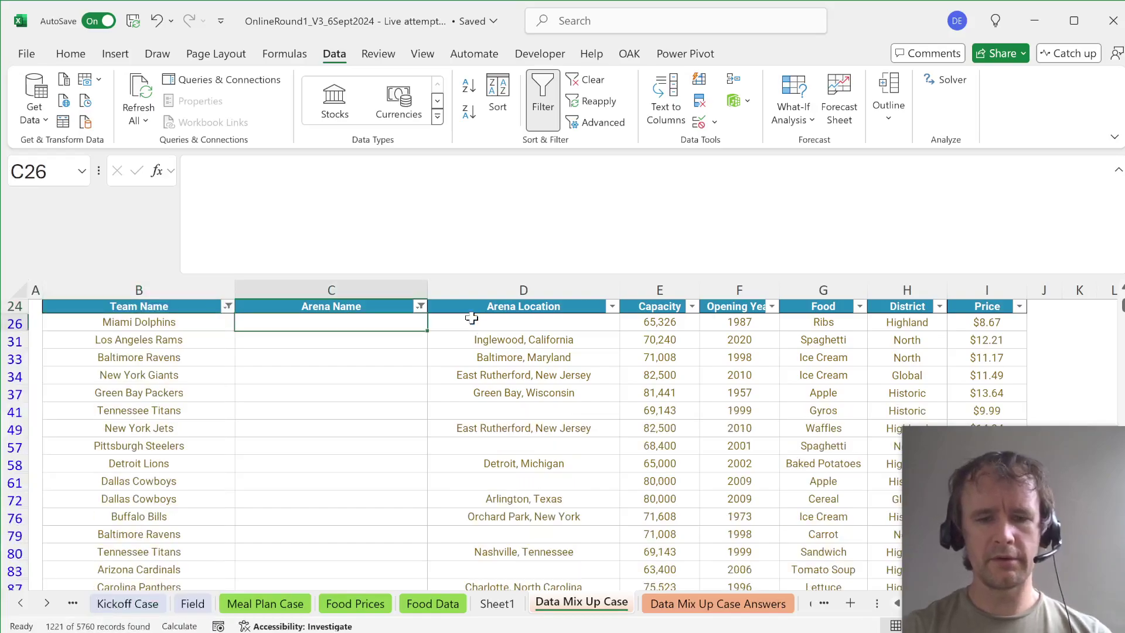
type("=vl")
key("Tab")
key("Left")
type(",")
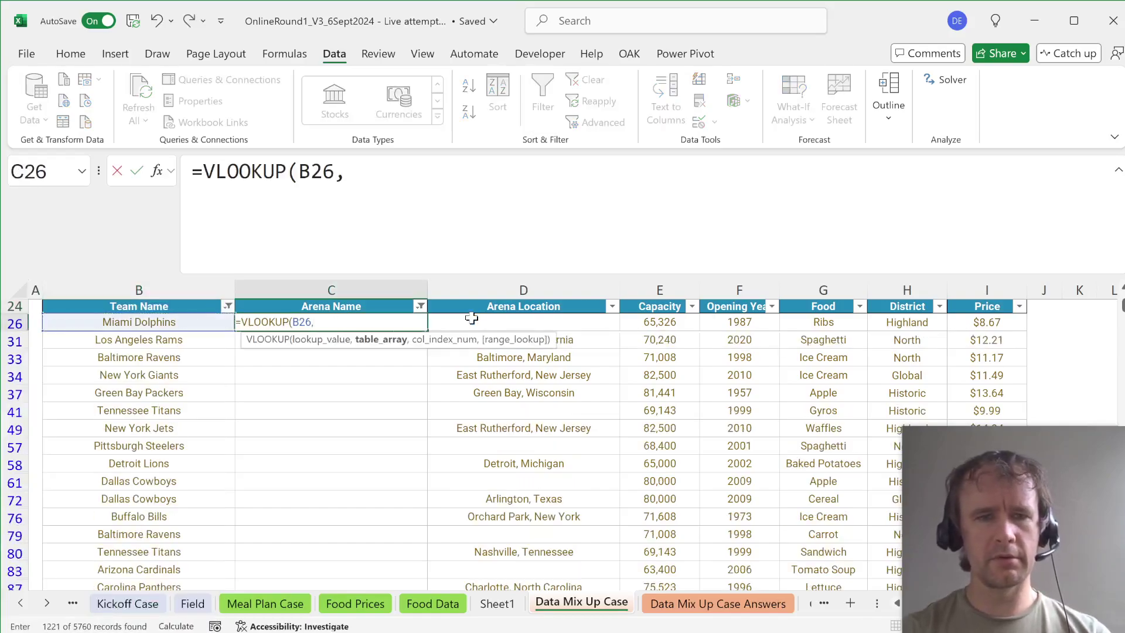
key("ctrl+Page_Up")
left_click(332, 432)
key("ctrl+Up")
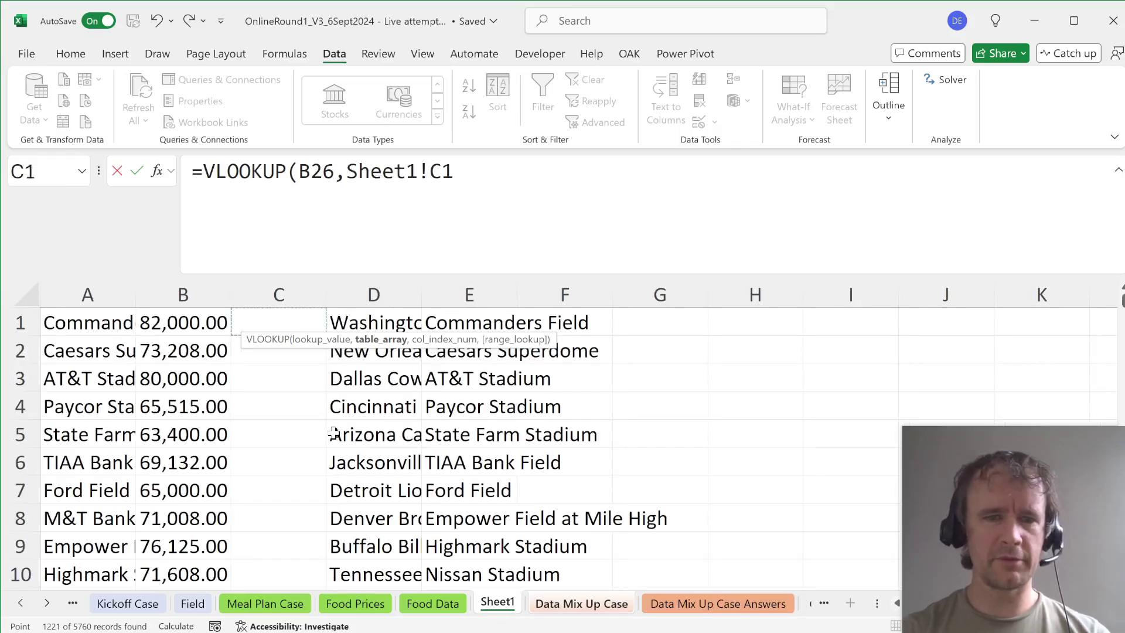
key("Right")
key("ctrl+shift+Down")
key("shift+Right")
key("F4")
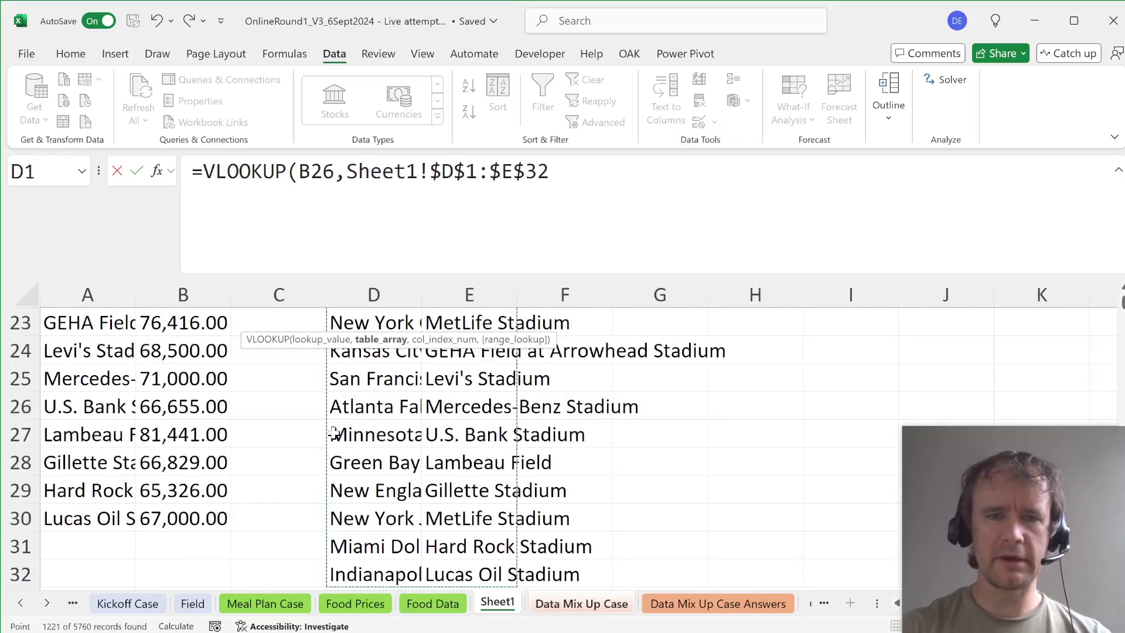
type(",2,0")
key("ctrl+Return")
Step: Fill the VLOOKUP formula into all visible blank Arena Name cells from C26 down to C5782
key("Left")
key("ctrl+Down")
key("Right")
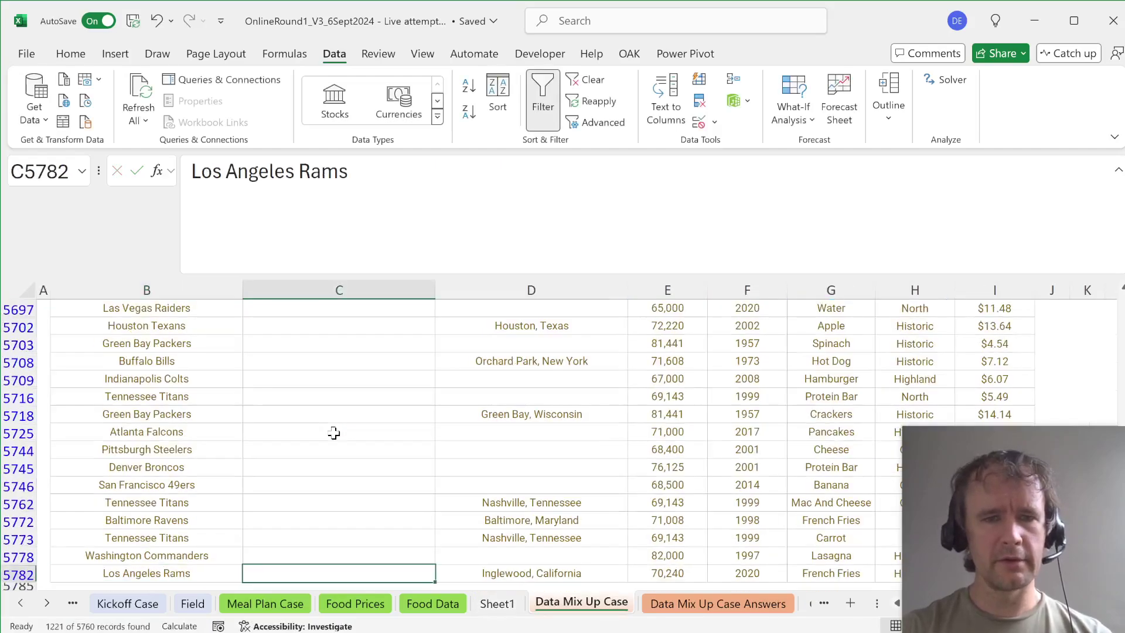
key("ctrl+shift+Up")
key("Tab")
key("F2")
key("ctrl+Return")
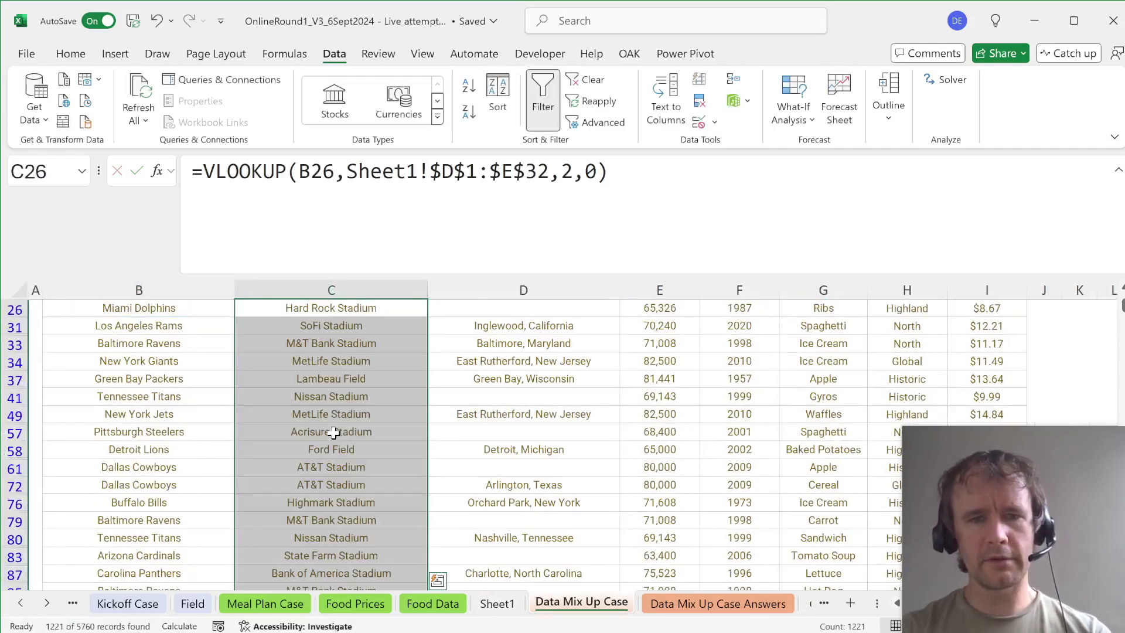
Step: Clear the Team Name and Arena Name filters so all table rows are shown
key("ctrl+Up")
key("c")
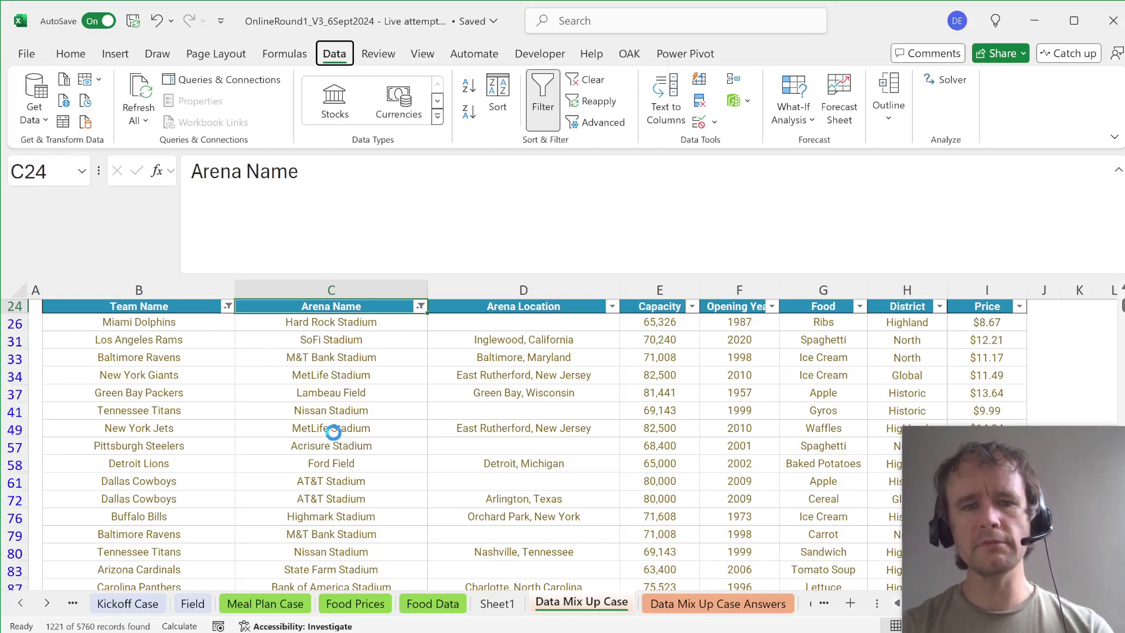
key("Down")
key("Down")
key("Up")
key("Up")
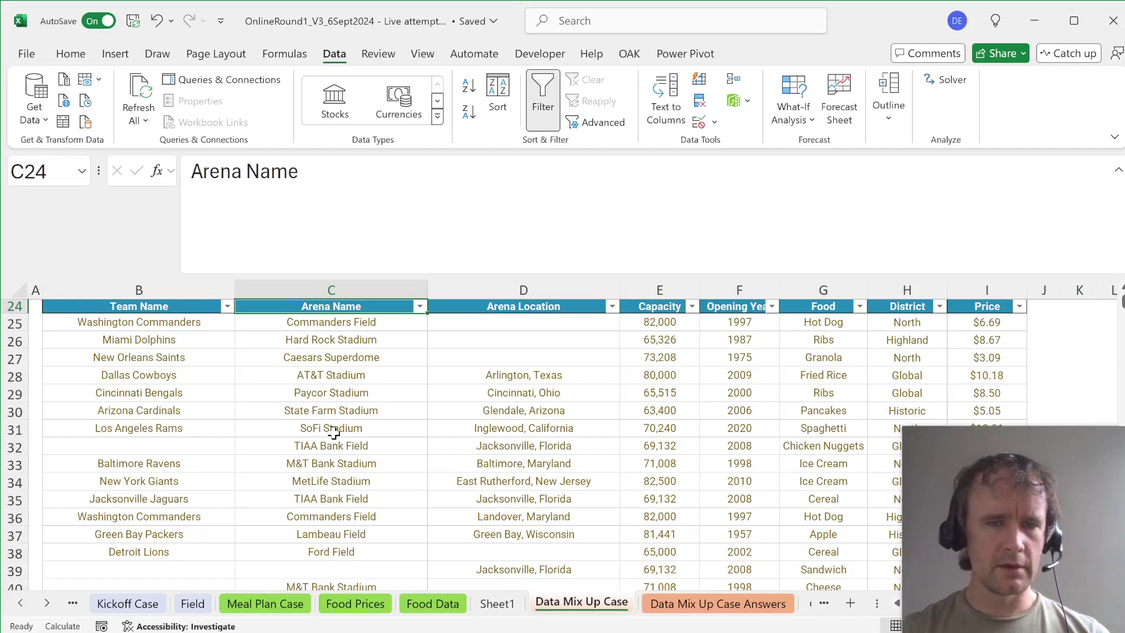
Step: Filter the Arena Name column to exclude the entries that are still blank
key("Left")
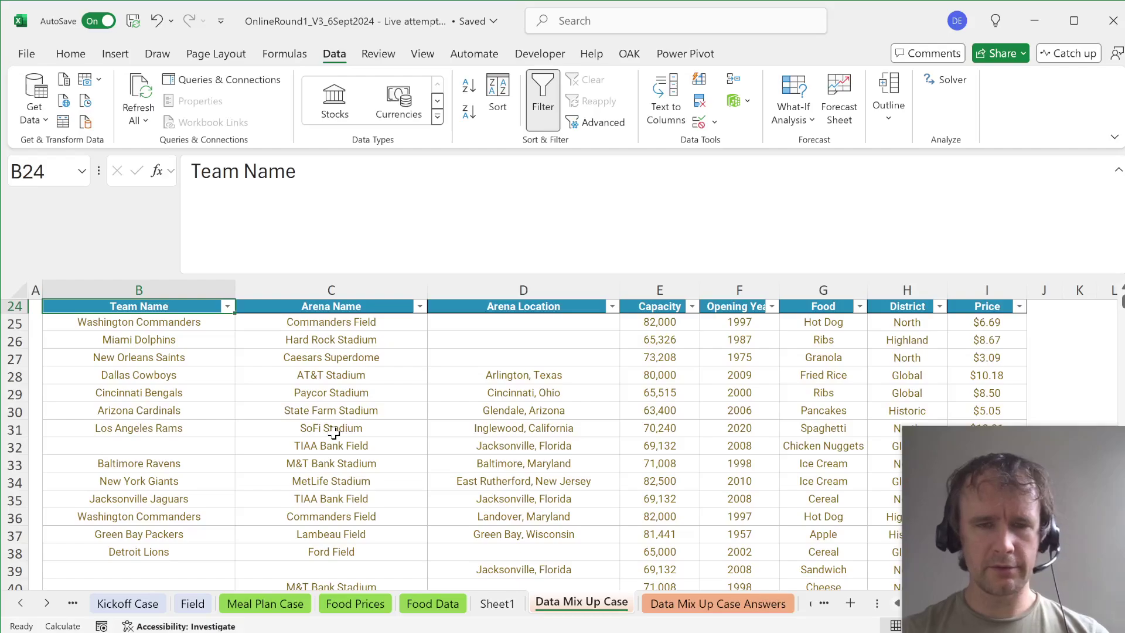
key("Right")
key("alt+Down")
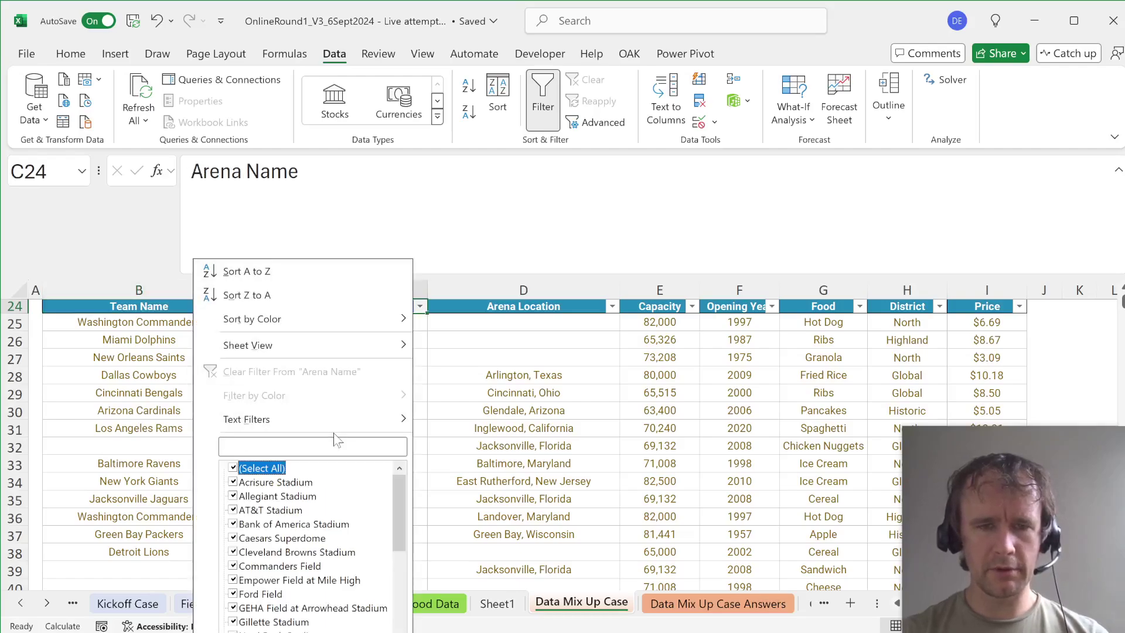
key("End")
key("space")
key("Return")
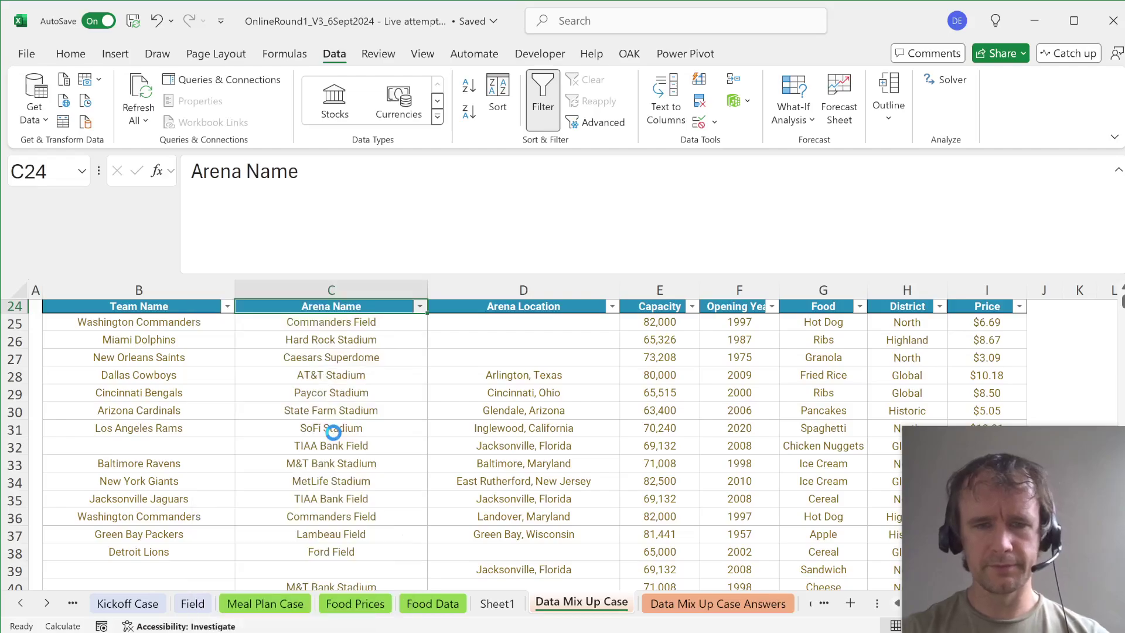
Step: Filter the Arena Location column to exclude blank entries
key("Right")
key("alt+Down")
scroll(335, 439, "down", 5)
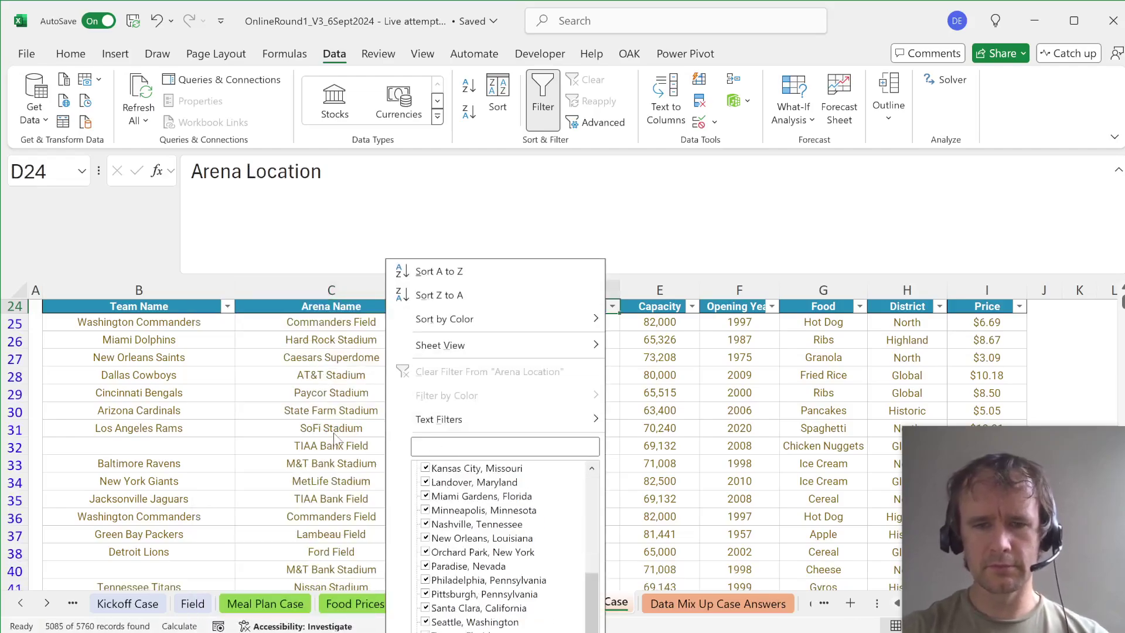
key("Return")
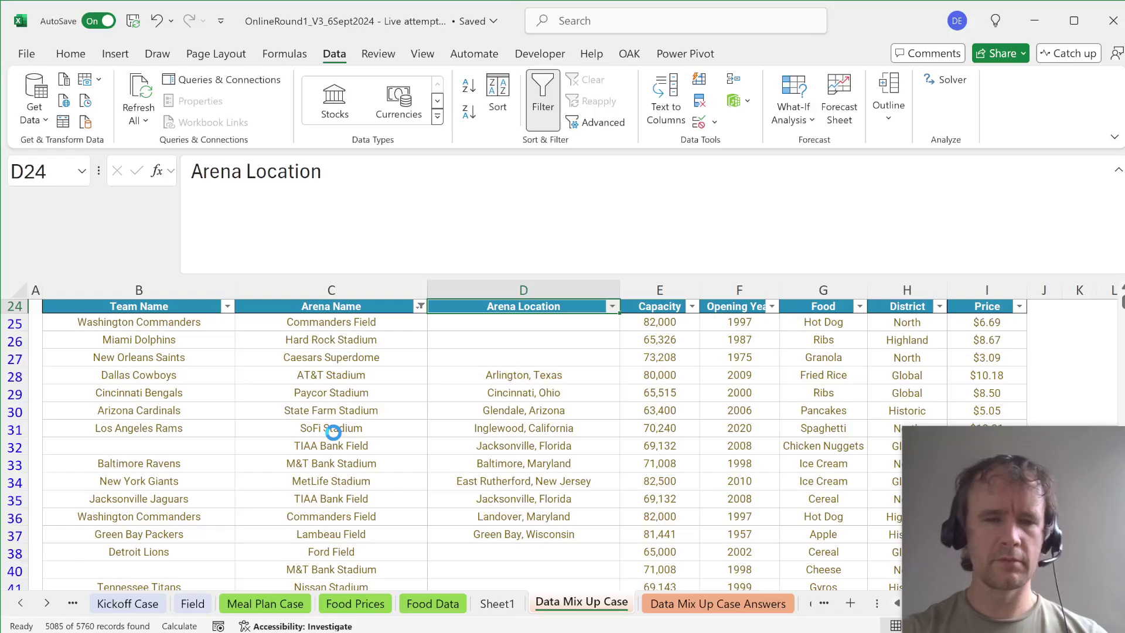
Step: Copy the filtered arena names and locations from row 25 down and paste them at G1 on Sheet1
key("Left")
key("Down")
key("ctrl+shift+Down")
key("shift+Right")
key("ctrl+c")
key("ctrl+Page_Up")
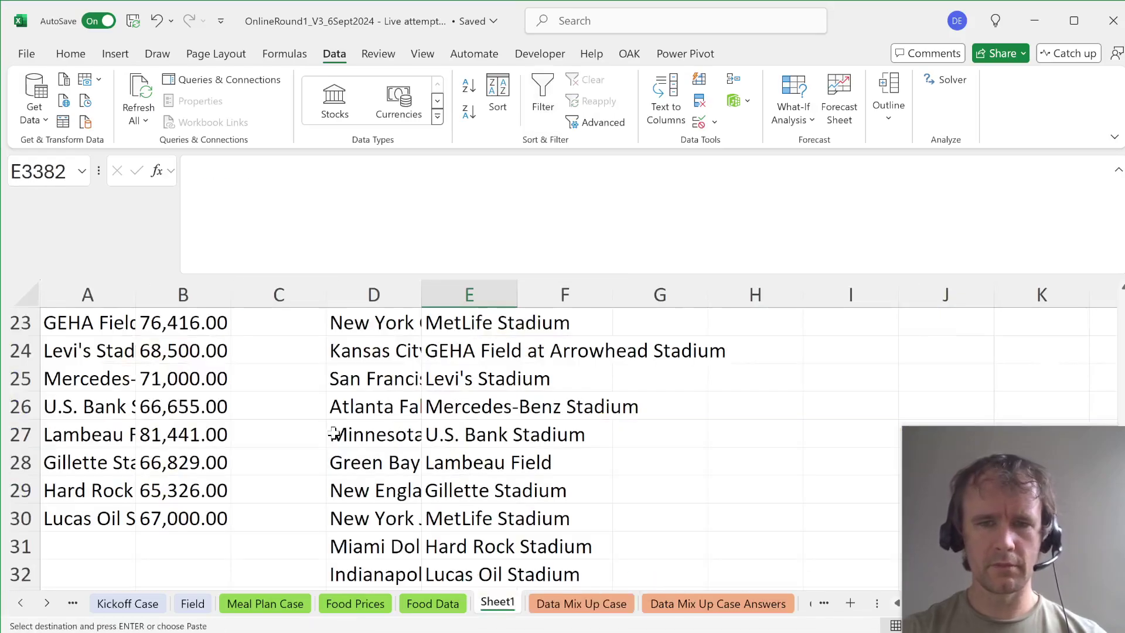
key("Right")
key("Right")
key("ctrl+Up")
key("alt")
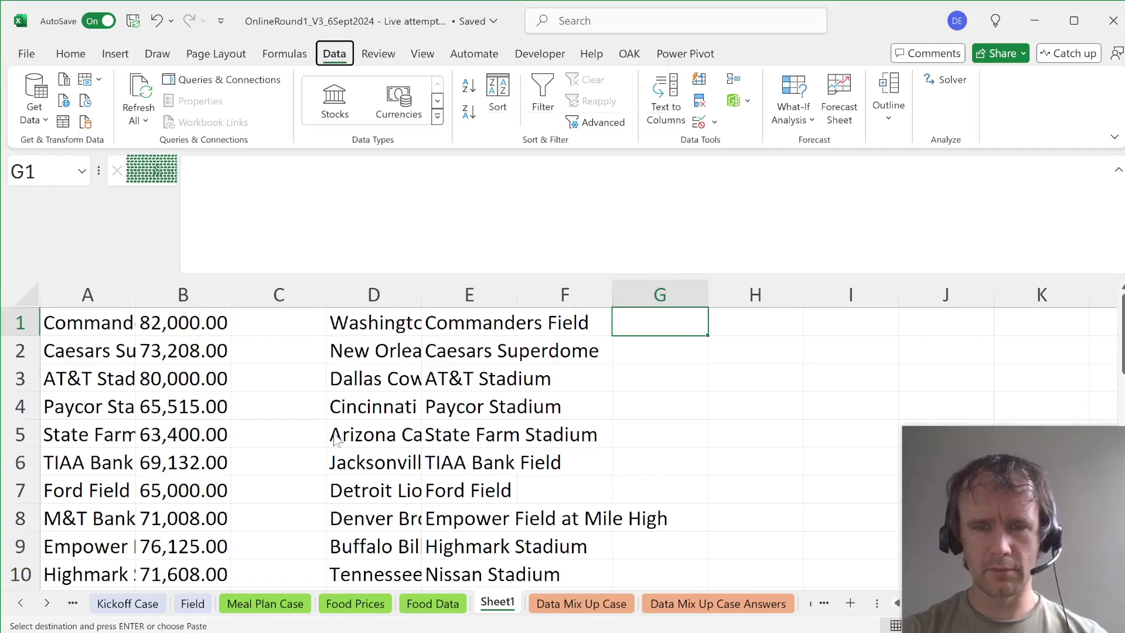
key("ctrl+v")
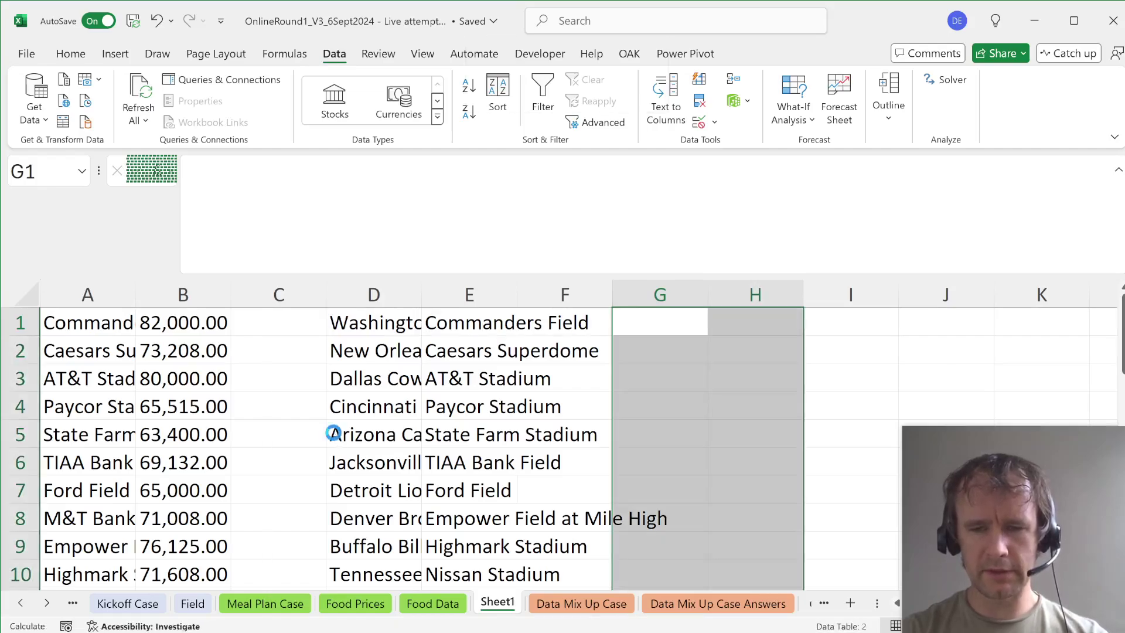
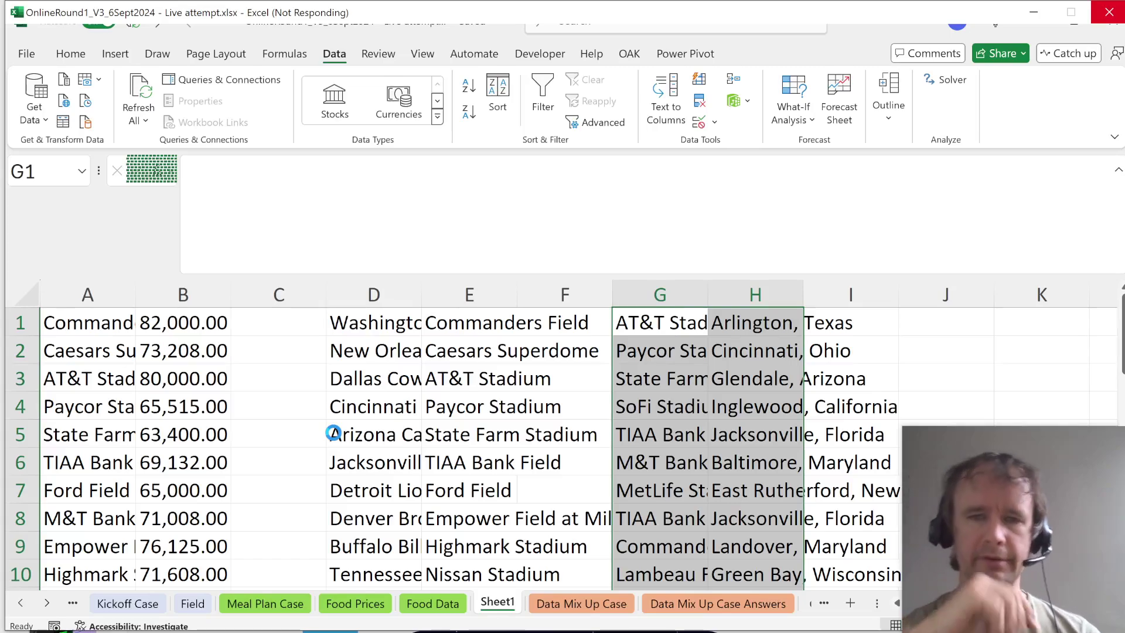
Step: Remove duplicate rows from the pasted arena name and location pairs in columns G and H
key("alt+a")
key("m")
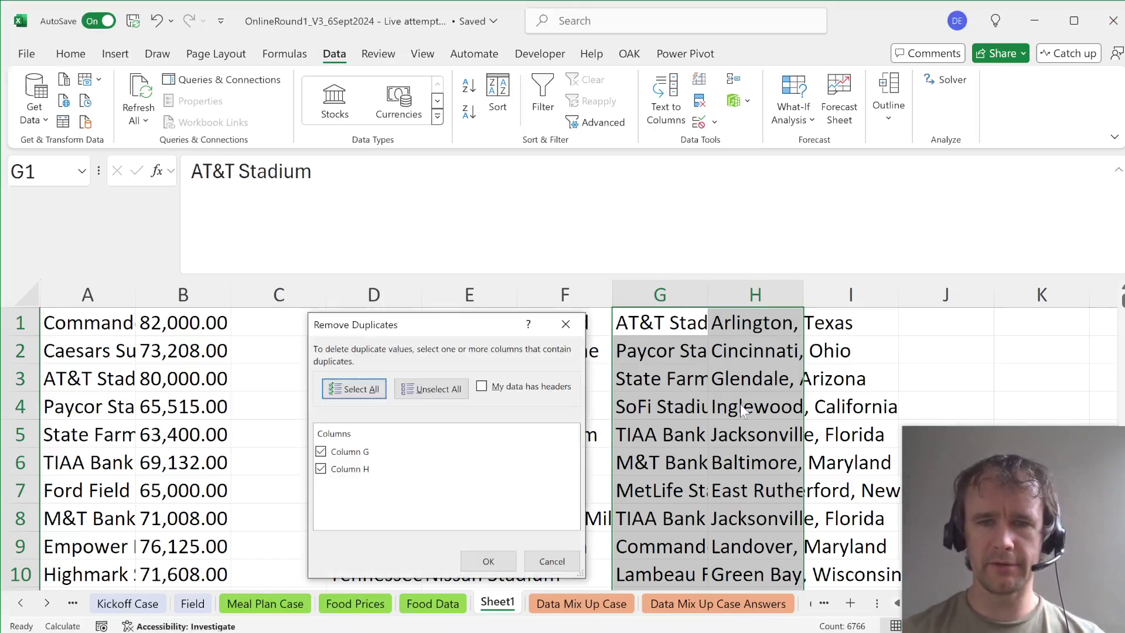
key("Return")
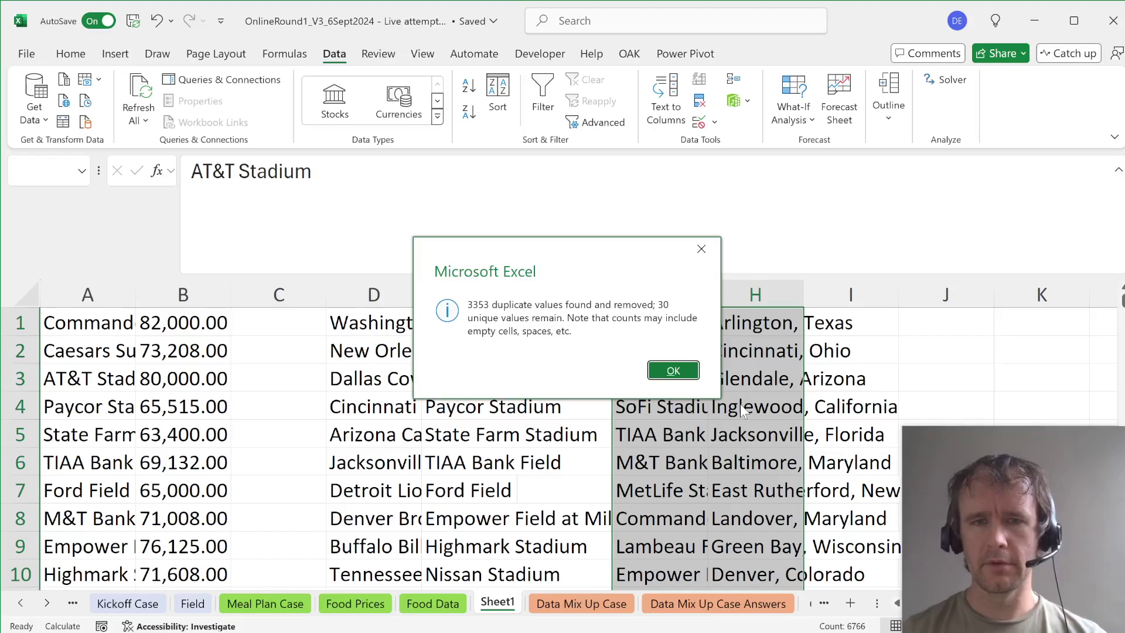
key("Return")
scroll(740, 403, "down", 7)
Step: Filter the Arena Location column on the Data Mix Up Case sheet to show only blank entries
key("ctrl+Page_Down")
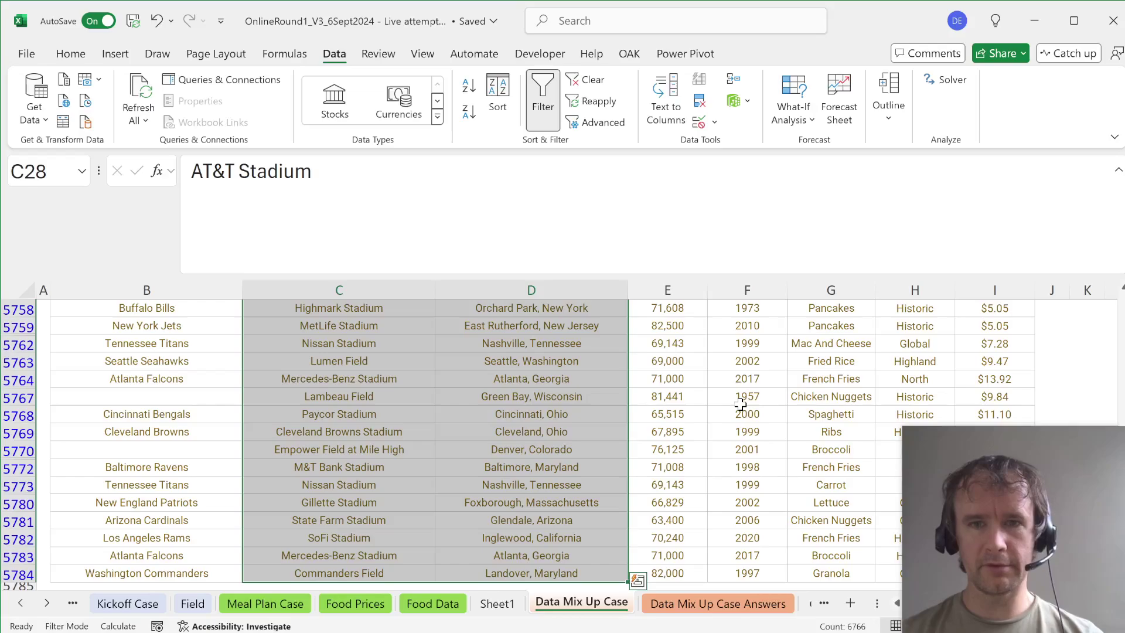
key("ctrl+Up")
key("Down")
key("Up")
key("Right")
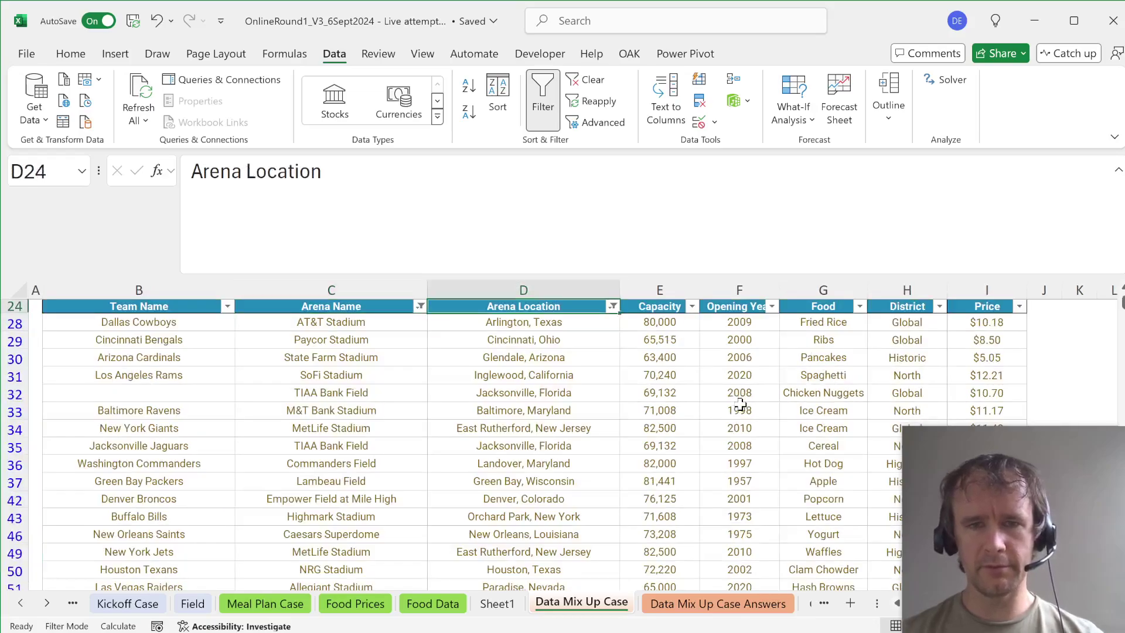
key("Left")
key("Right")
key("alt+Down")
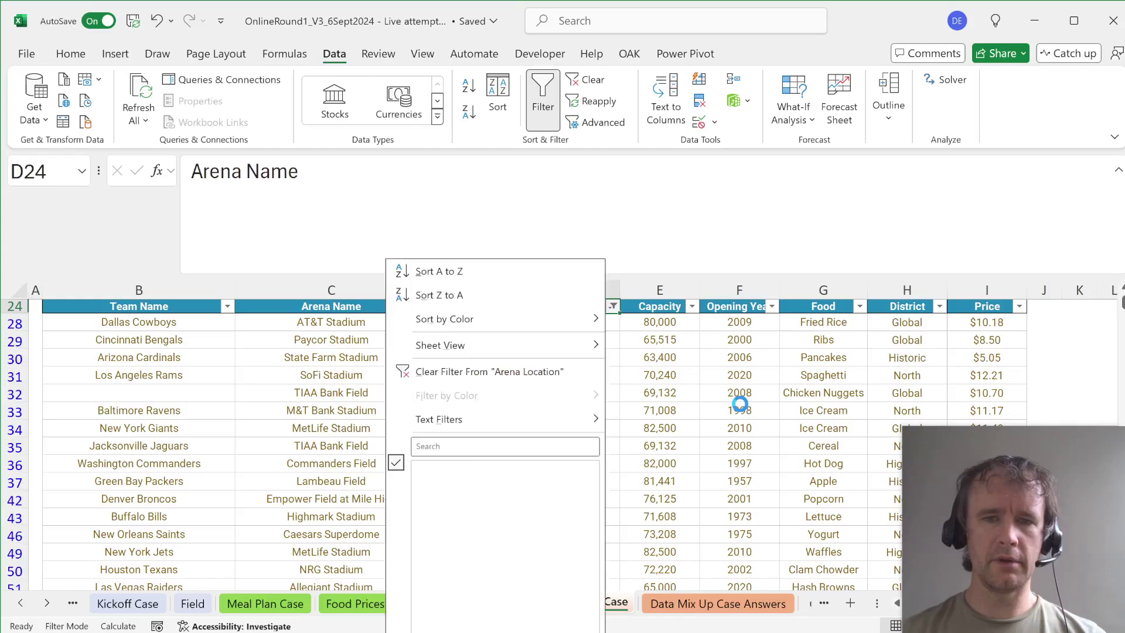
key("Tab")
key("Tab")
key("Tab")
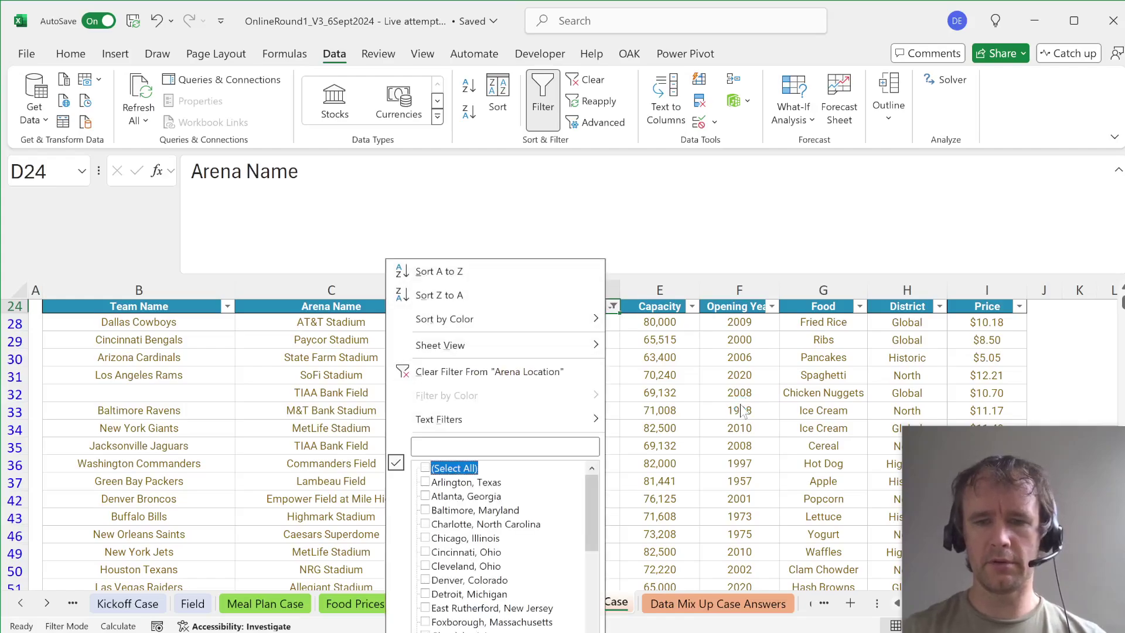
key("End")
key("space")
key("Return")
Step: Fill the visible blank Arena Location cells with =VLOOKUP(C25,Sheet1!$G$1:$H$30,2,0), starting at D25
key("Down")
key("Left")
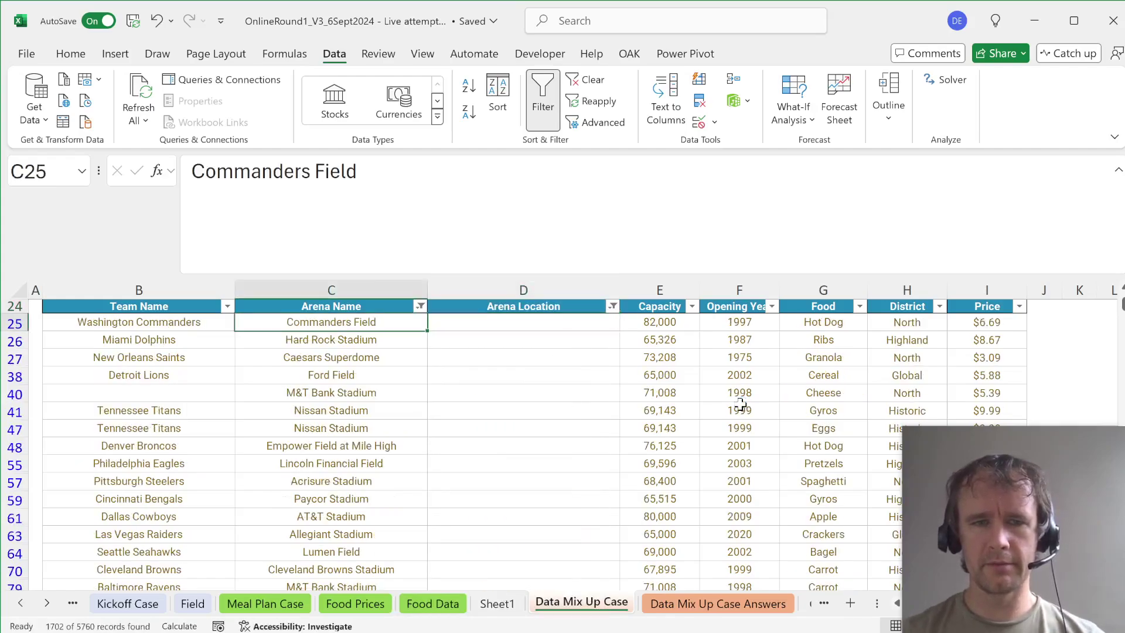
key("ctrl+shift+Down")
key("shift+Right")
key("Tab")
key("shift+Right")
type("=vl")
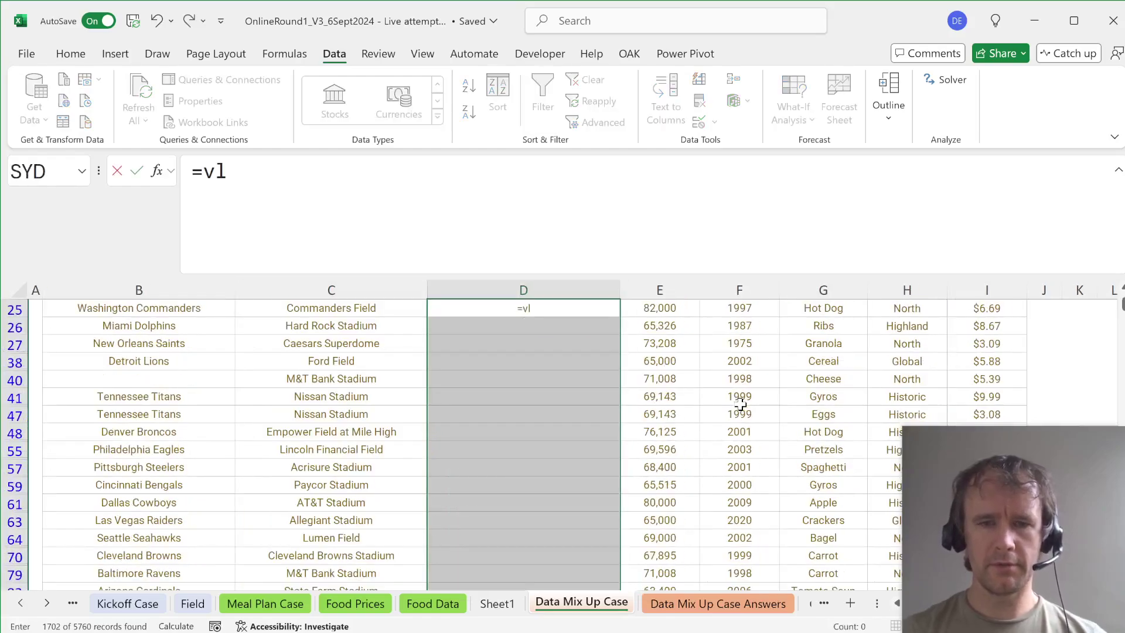
key("Tab")
key("Left")
type(",")
key("ctrl+Page_Up")
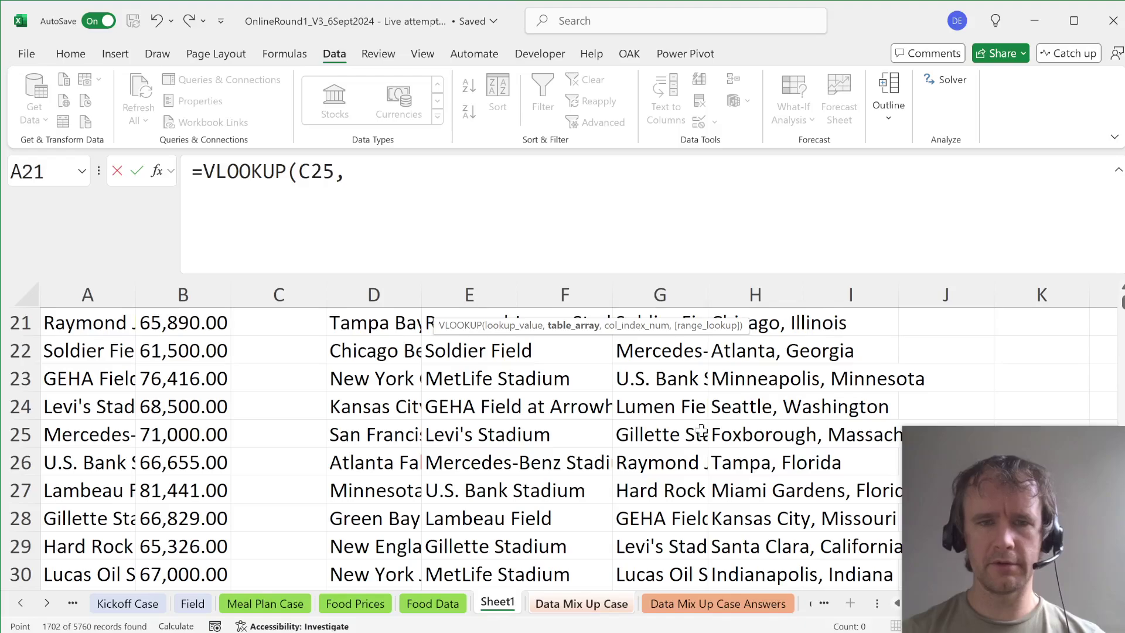
left_click(635, 404)
key("ctrl+Up")
key("ctrl+shift+Right")
key("ctrl+shift+Down")
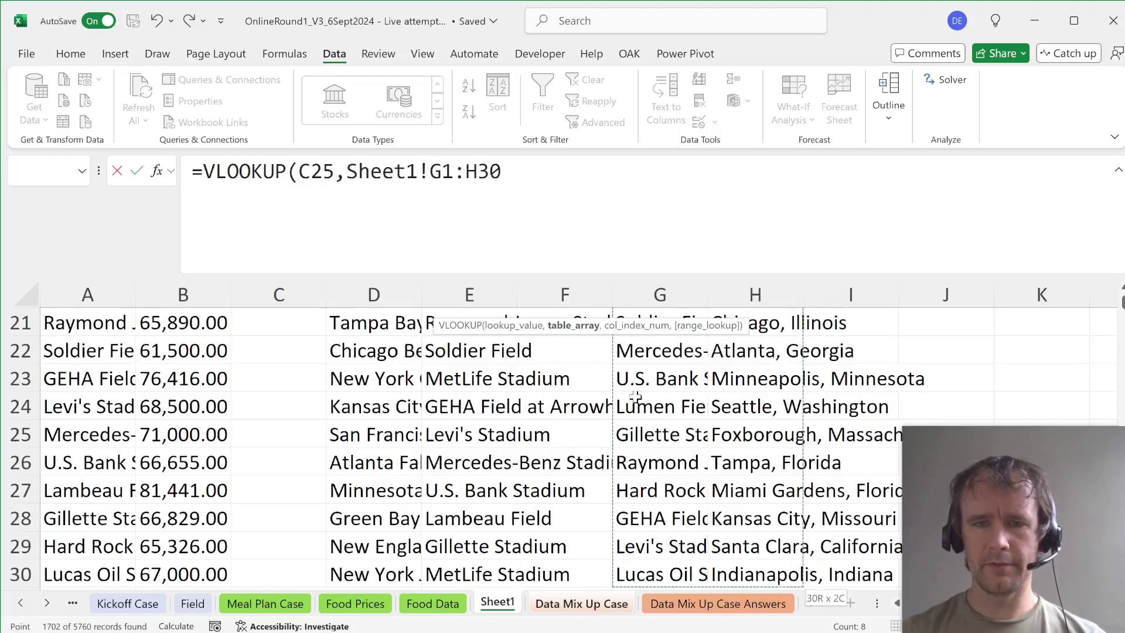
key("F4")
type(",2,0)")
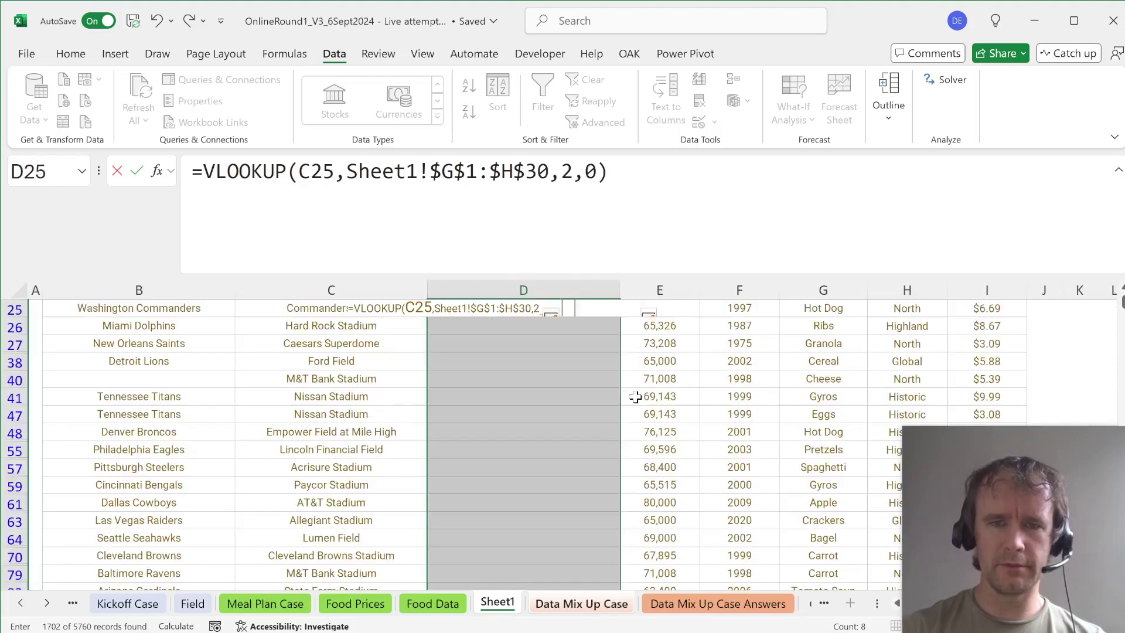
key("ctrl+Return")
key("Up")
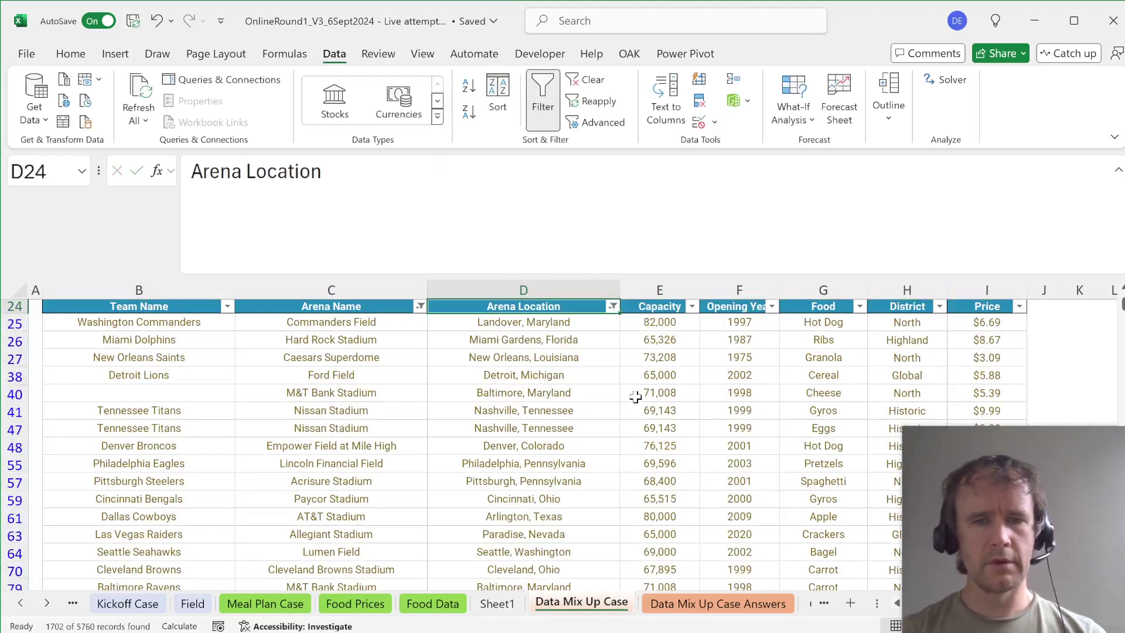
Step: Clear the filters so all table rows are shown
key("Down")
key("Up")
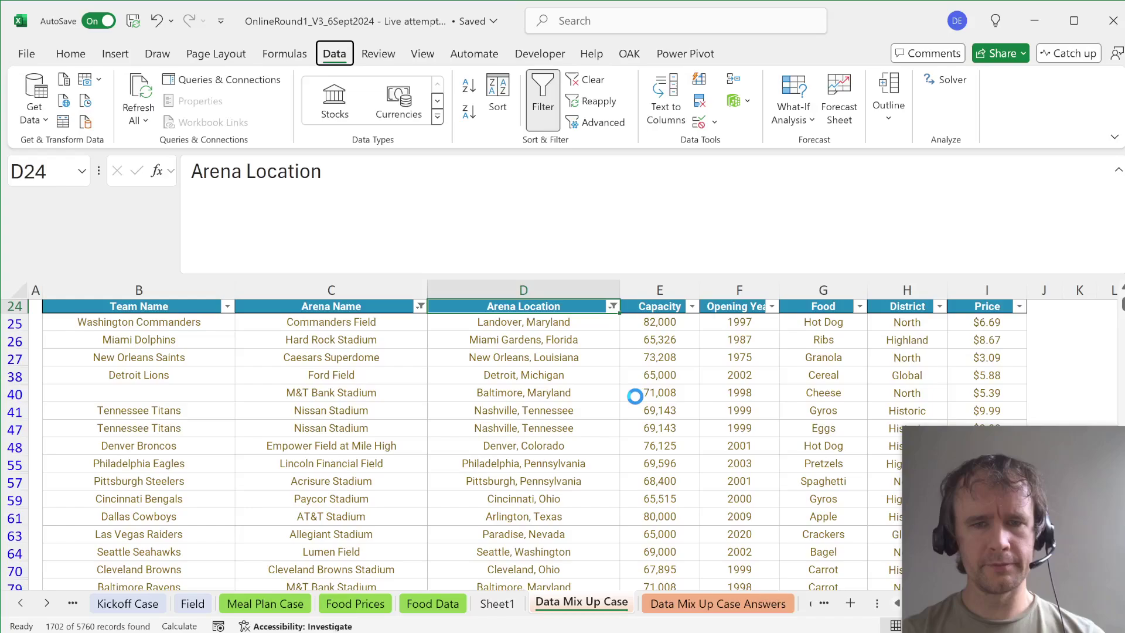
key("c")
key("Down")
key("Up")
Step: Try to filter Arena Location for any remaining blanks, and clear that filter
key("alt+Down")
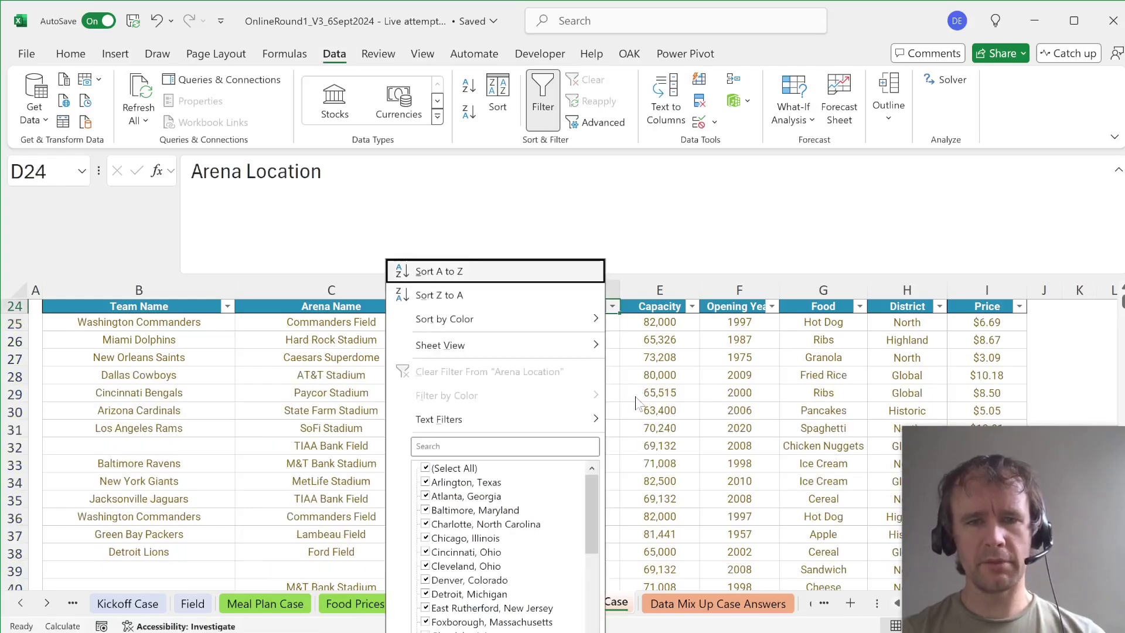
key("c")
key("Down")
key("Down")
key("Down")
key("Down")
key("space")
key("End")
key("space")
key("Return")
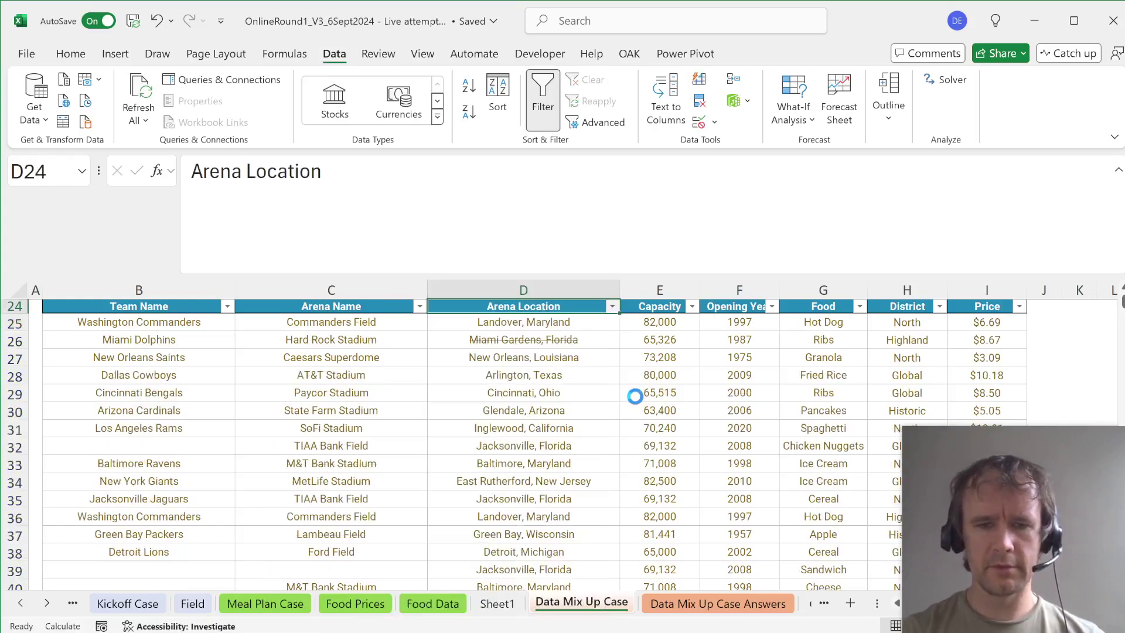
key("Down")
key("Up")
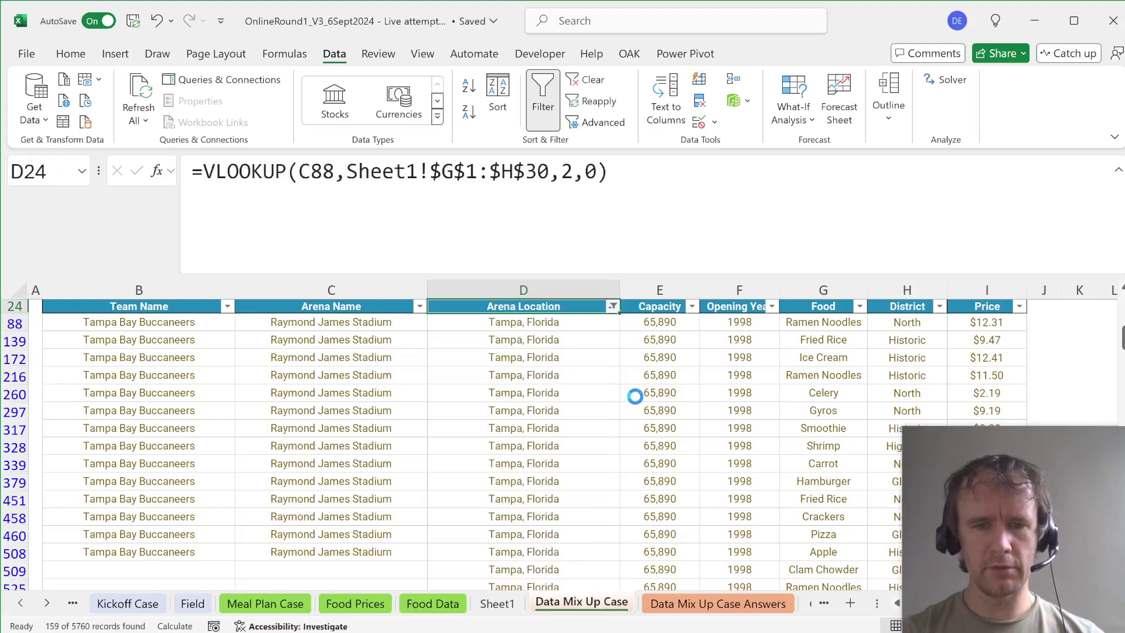
key("alt+Down")
key("c")
Step: Filter the Arena Name column to show only blank entries
key("Left")
key("Down")
key("Up")
key("alt+Down")
key("Down")
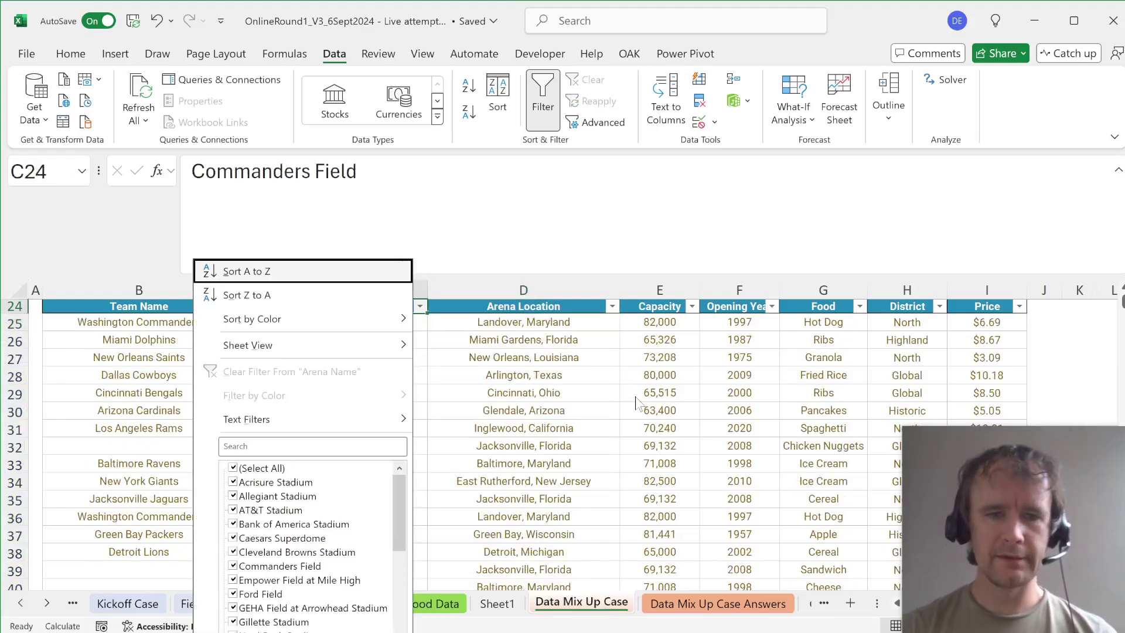
key("Up")
key("Down")
key("Down")
key("space")
key("End")
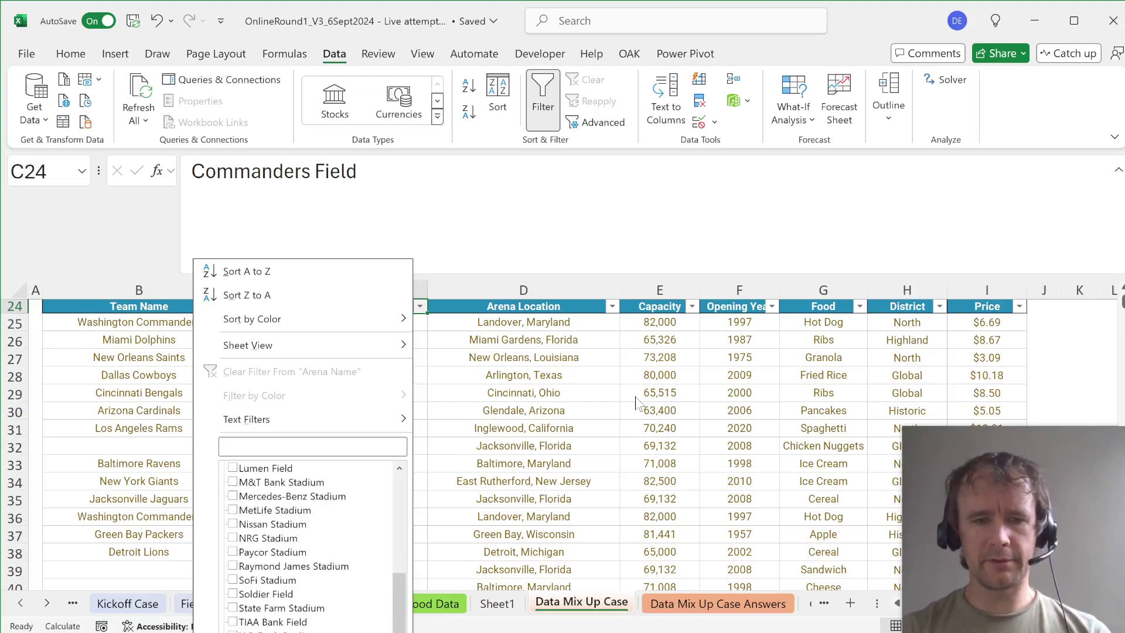
key("space")
key("Return")
key("Down")
key("Right")
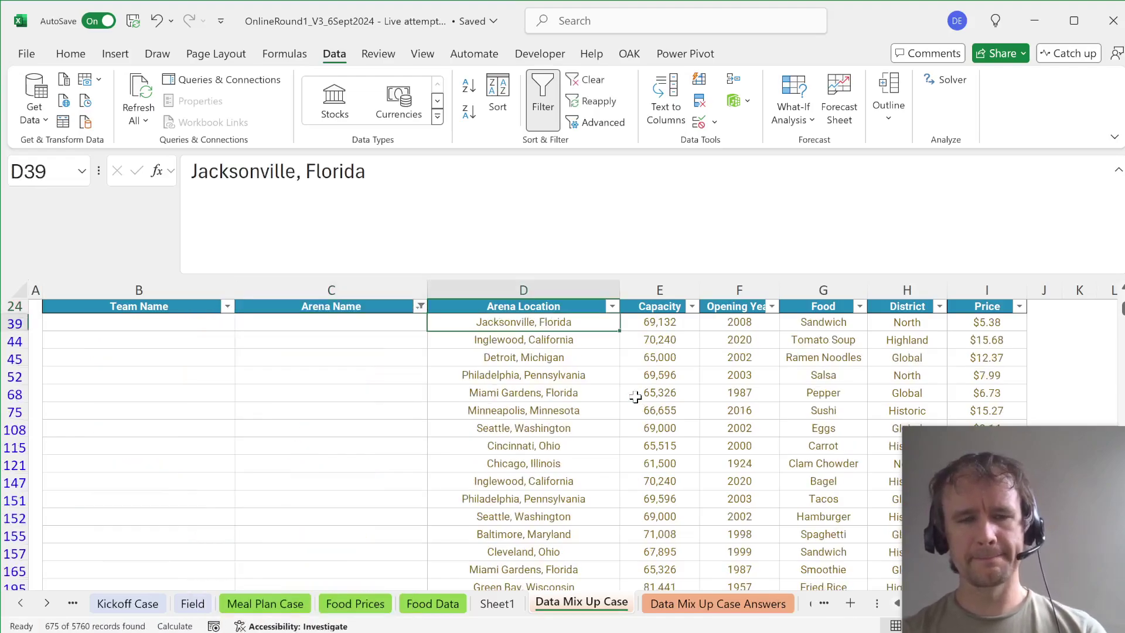
Step: Apply duplicate-value highlighting to the arena locations in H1:H30 on Sheet1
key("ctrl+Page_Up")
key("ctrl+Up")
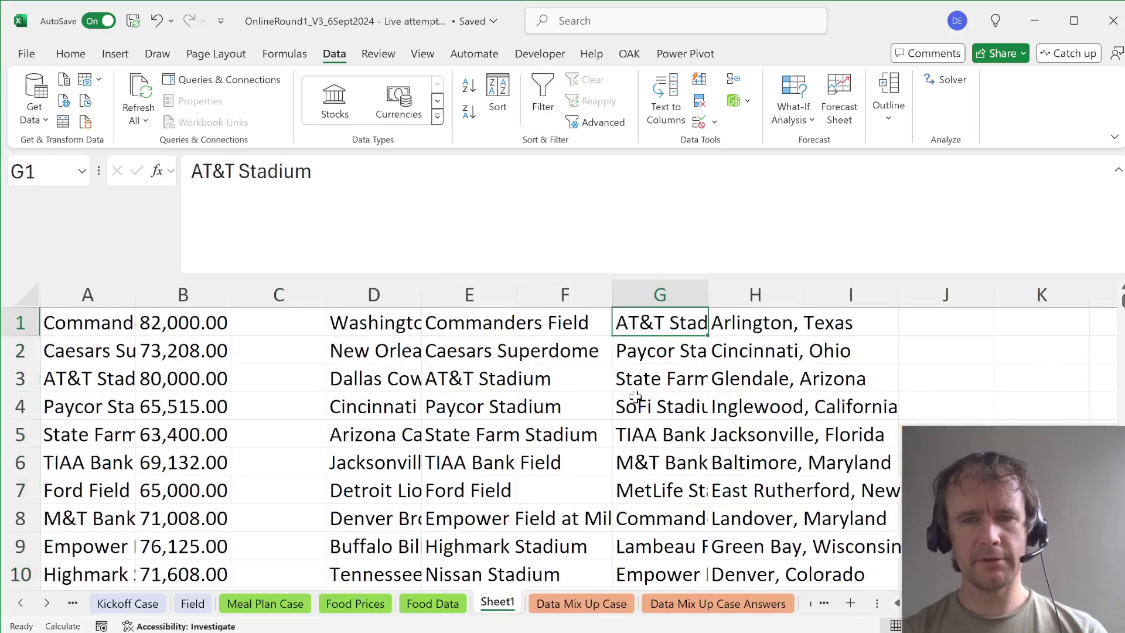
key("Right")
key("ctrl+shift+Down")
key("alt+h")
key("l")
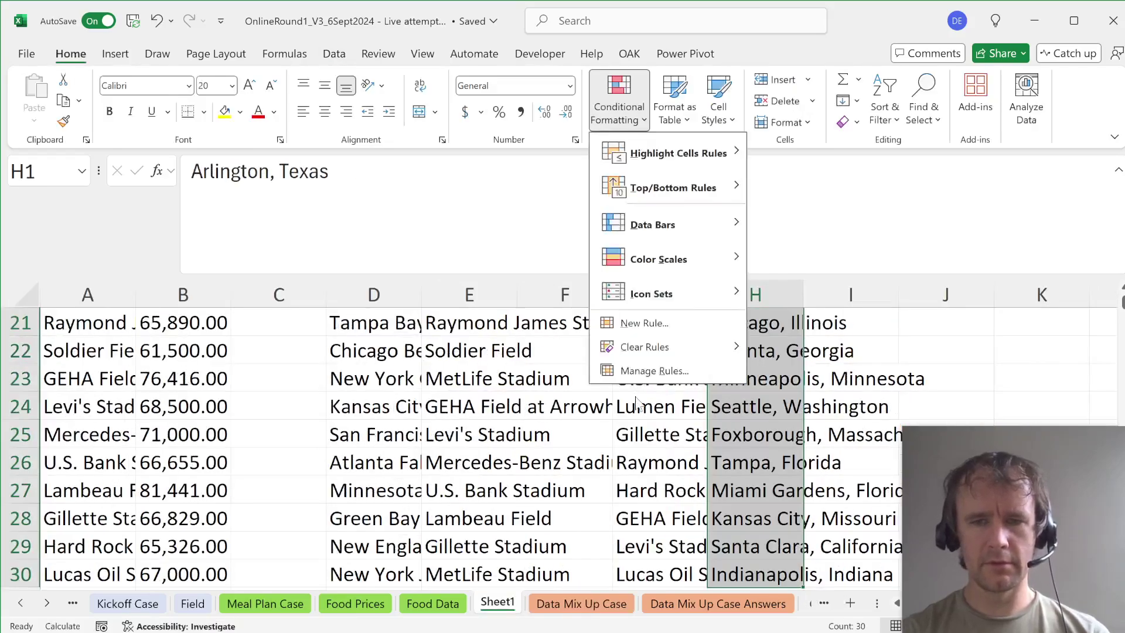
key("h")
key("d")
key("Return")
Step: Examine the location list in column H of Sheet1 for highlighted duplicates
key("Up")
key("Down")
key("Down")
key("Down")
key("Down")
key("Down")
key("Down")
key("Down")
key("Down")
key("Down")
key("Down")
key("Down")
key("Down")
key("Down")
key("Down")
key("Down")
key("Down")
key("Down")
key("Down")
key("Down")
key("Down")
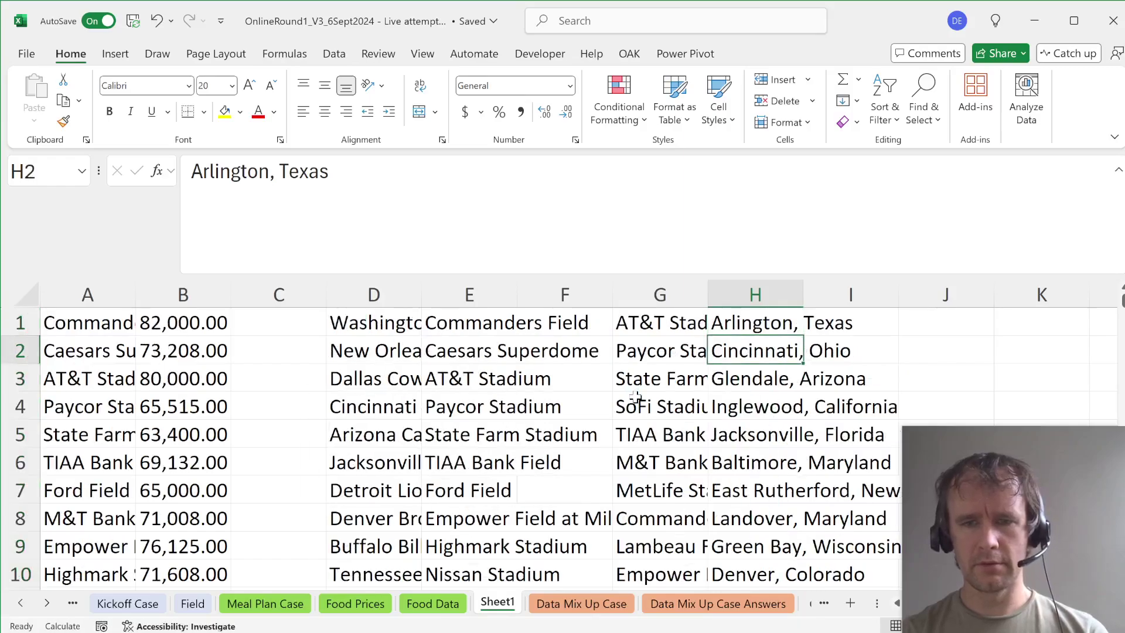
key("Down")
key("Down")
key("Down")
key("Down")
key("Down")
key("Down")
key("Down")
key("Down")
key("Down")
key("Down")
key("Down")
key("ctrl+Up")
key("ctrl+Up")
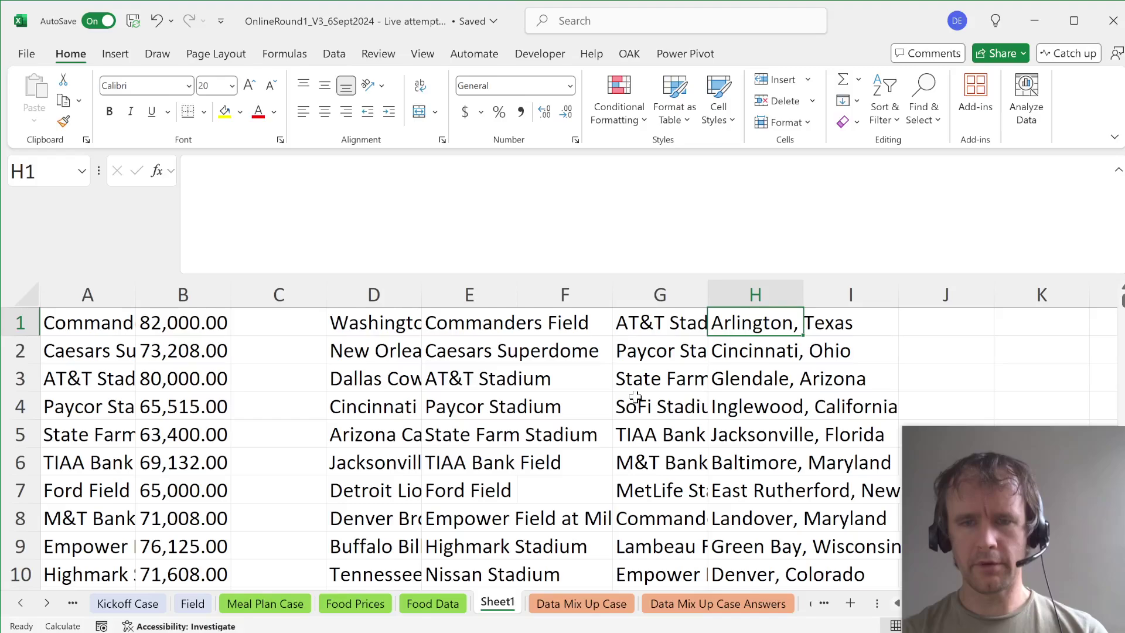
Step: Enter =XLOOKUP(D39,Sheet1!$H$1:$H$30,Sheet1!$G$1:$G$30) in C39 of the Data Mix Up Case sheet to look up the arena name
key("ctrl+Page_Down")
key("Left")
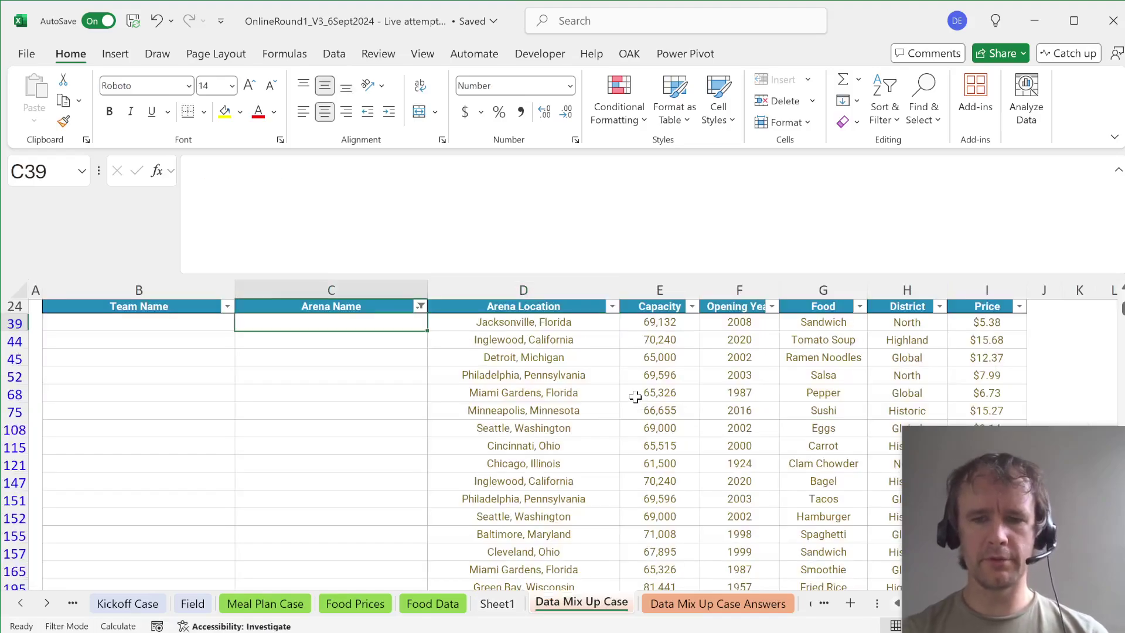
type("=xl")
key("Tab")
key("Right")
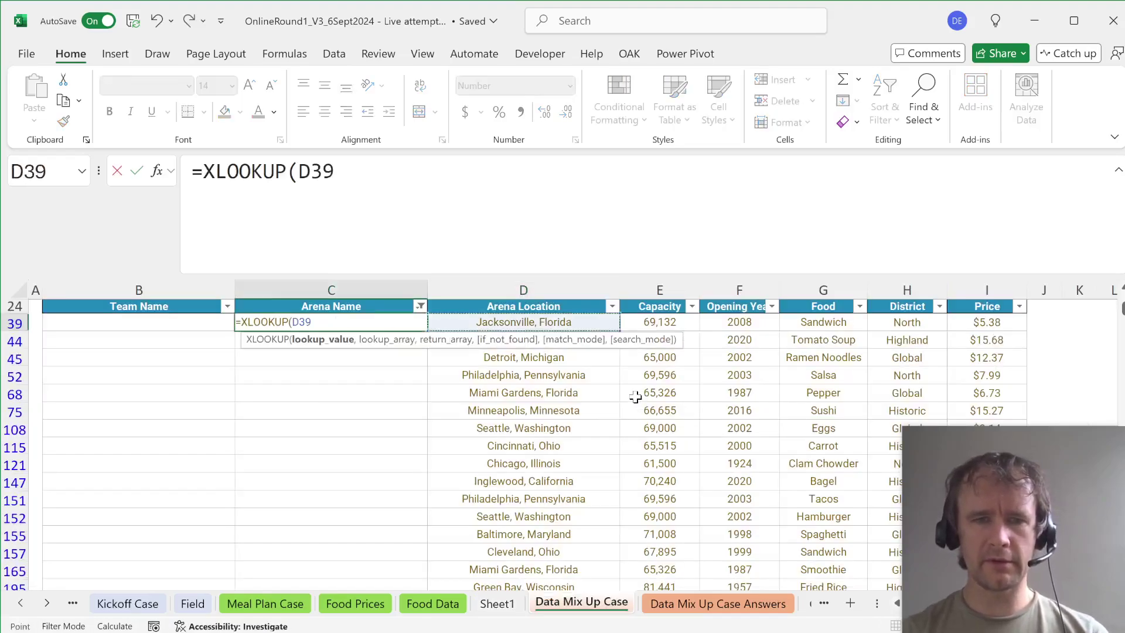
type(",")
key("ctrl+Page_Up")
left_click(755, 332)
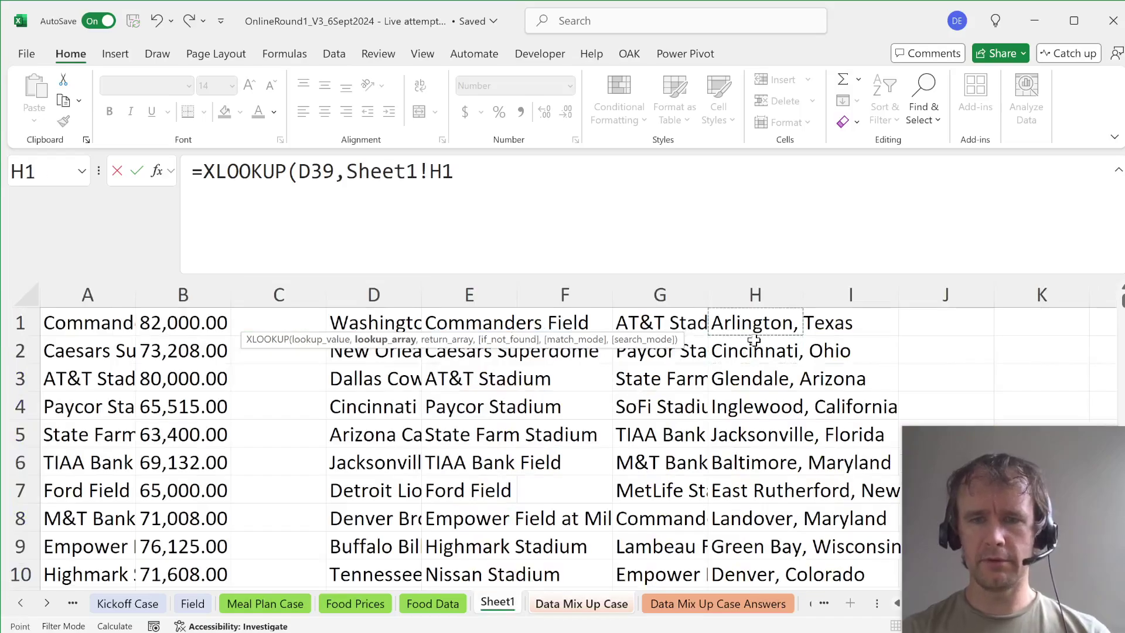
key("ctrl+shift+Down")
key("F4")
type(",")
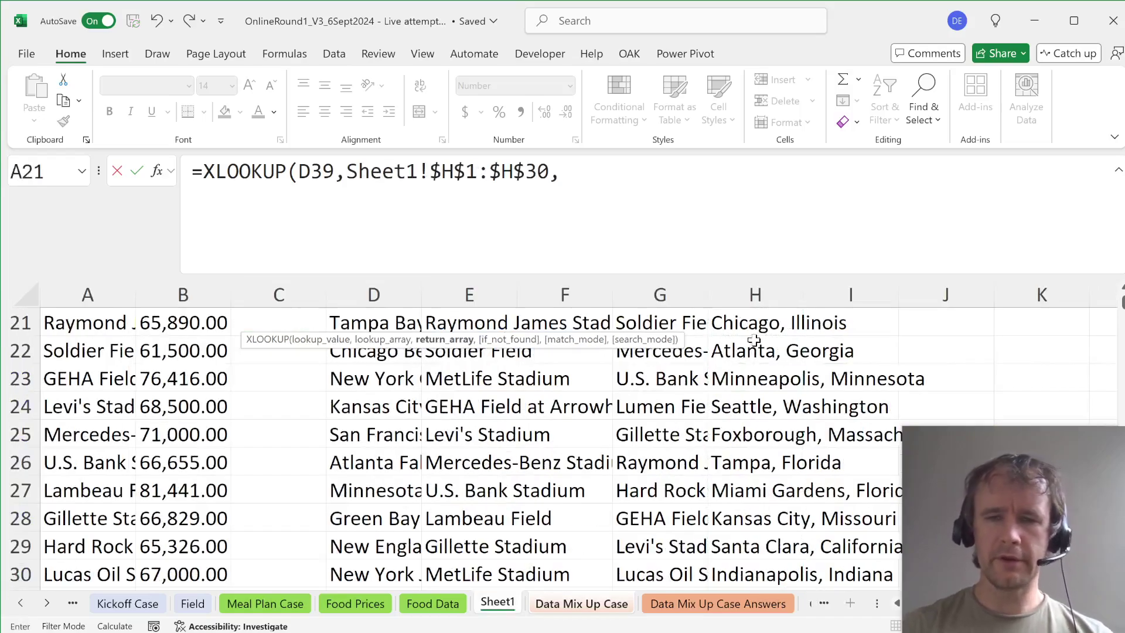
left_click(680, 401)
key("BackSpace")
key("BackSpace")
type("1:G30")
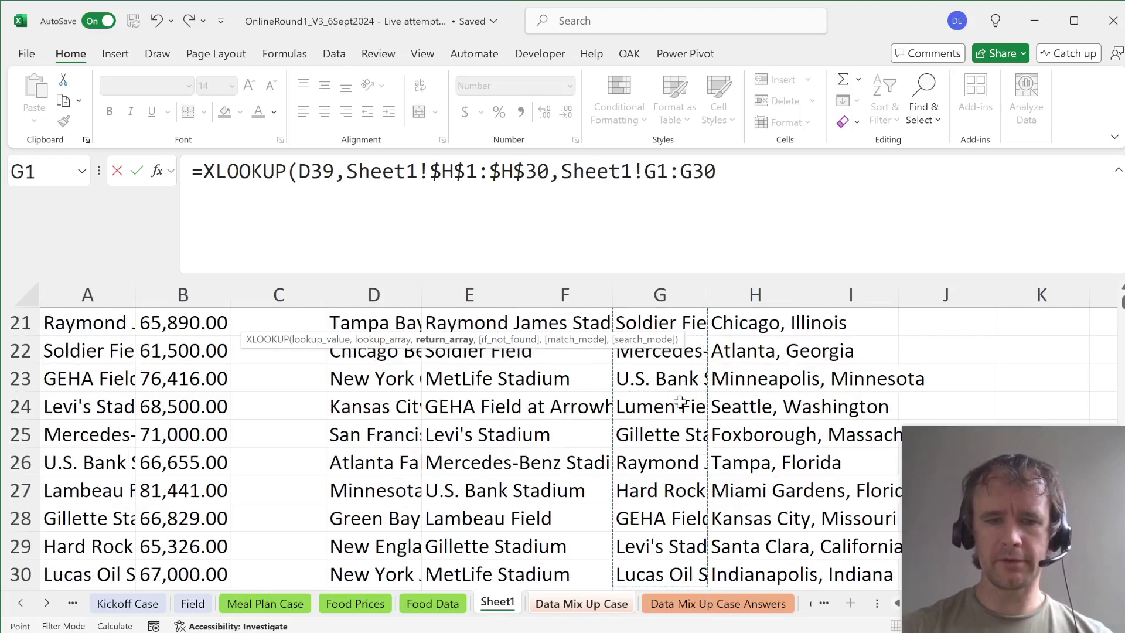
key("F4")
type(")")
key("ctrl+Return")
Step: Fill the arena name lookup from C39 down through the filtered rows to row 5774
key("Right")
key("ctrl+Down")
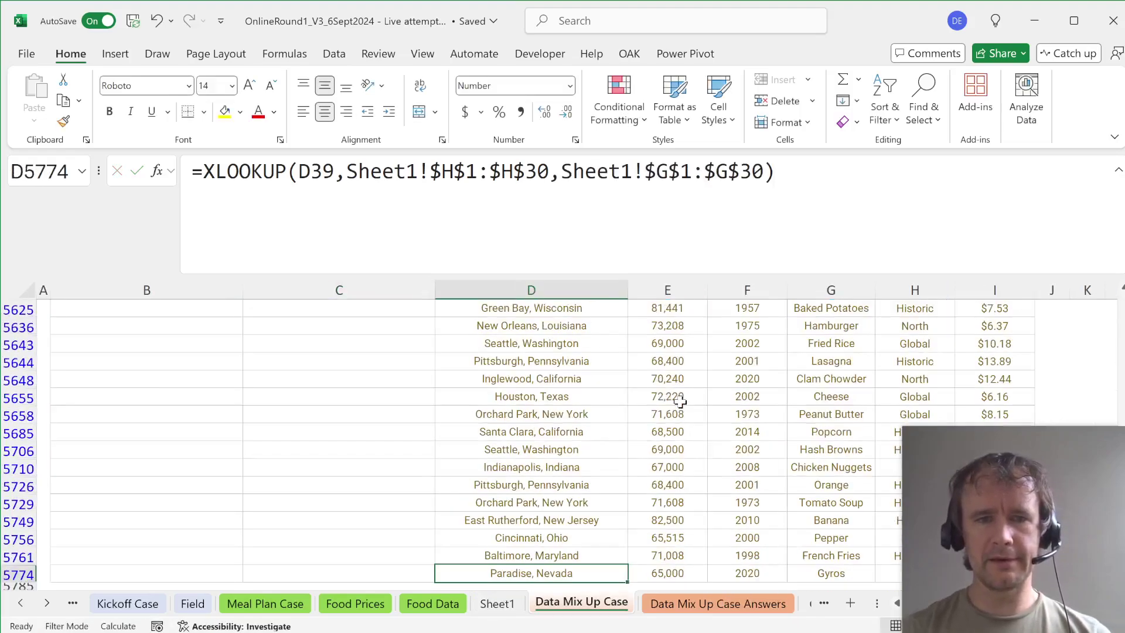
key("Left")
key("ctrl+shift+Up")
key("ctrl+d")
key("ctrl+Up")
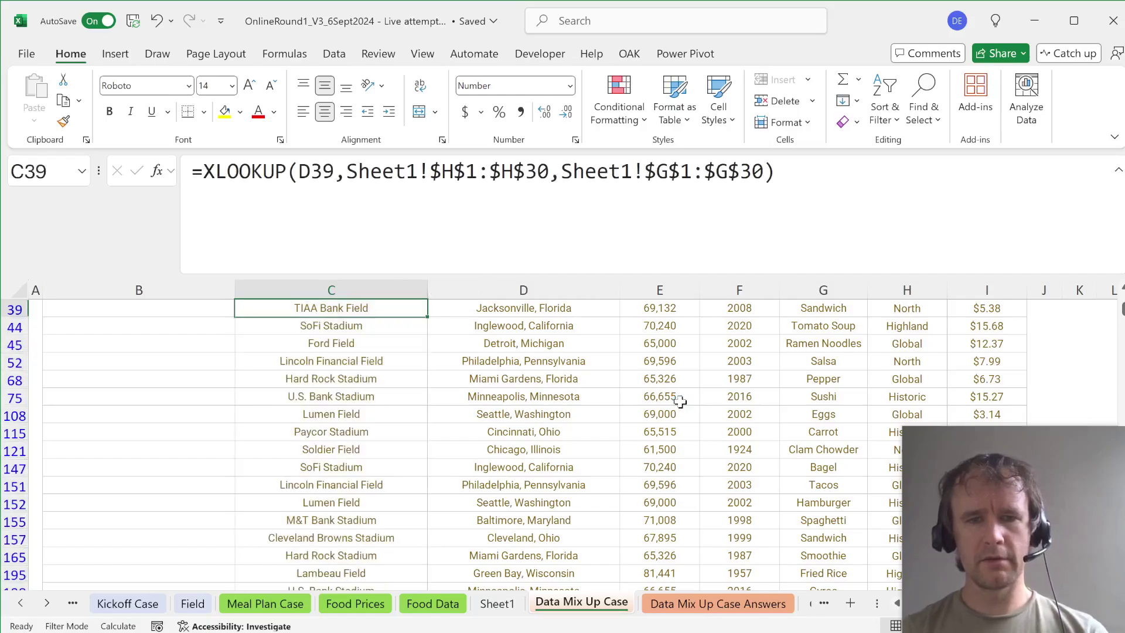
Step: Re-enter the XLOOKUP formula in all visible Arena Name cells from C39 down at once
key("Up")
key("Up")
key("Down")
key("Down")
key("ctrl+shift+Down")
key("F2")
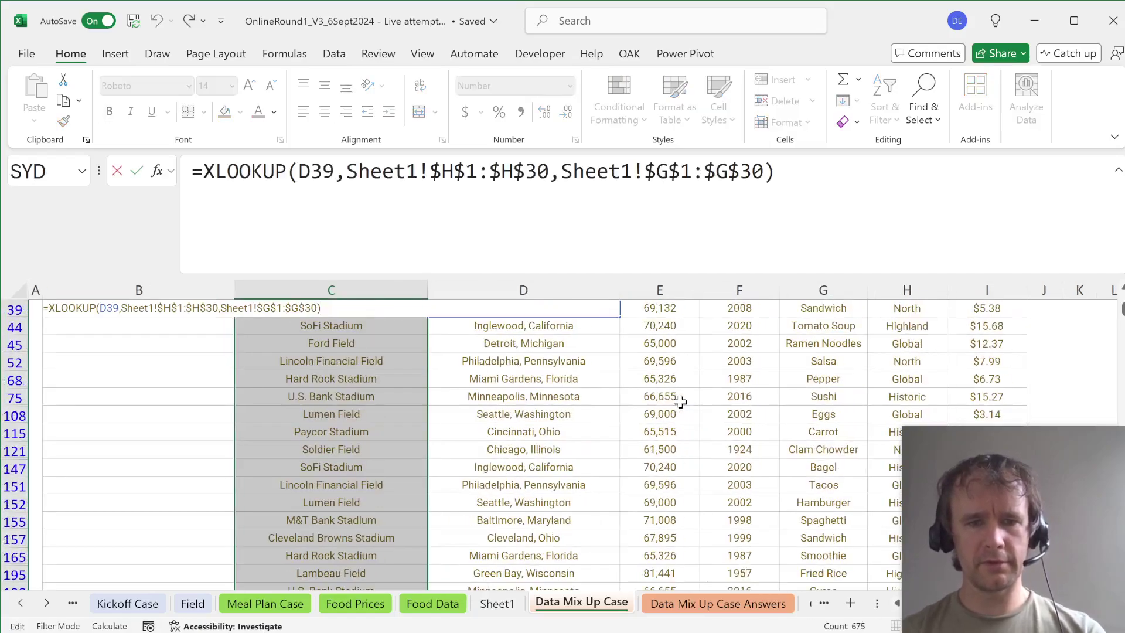
key("ctrl+Return")
Step: Clear the Arena Name filter to show the whole table again
key("Up")
key("Left")
key("alt")
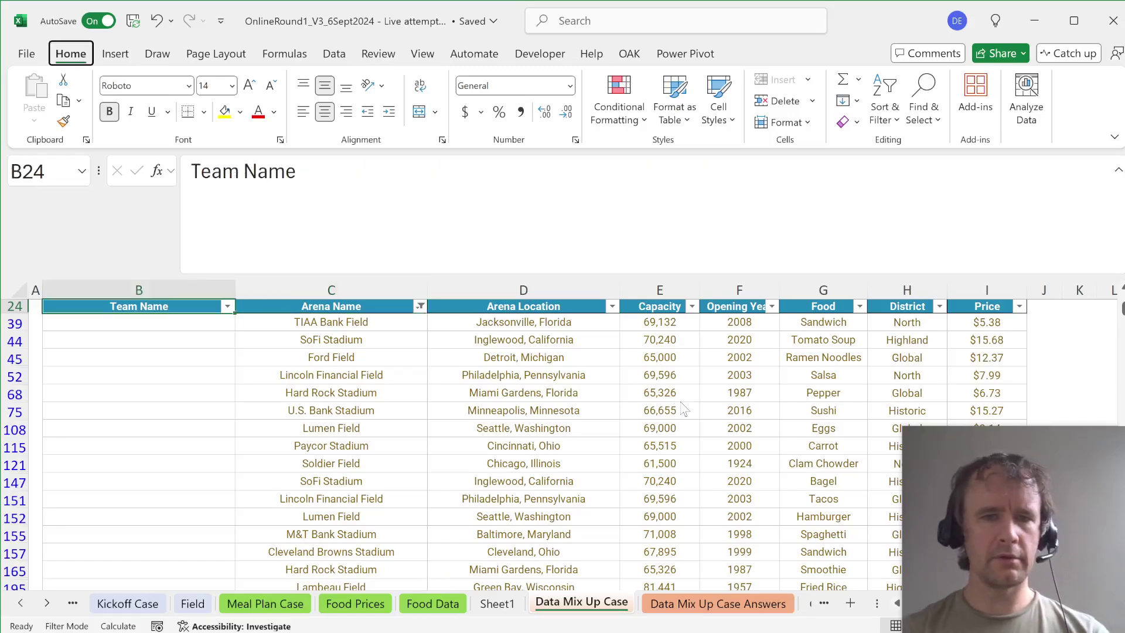
key("h")
key("s")
key("c")
key("Down")
key("Up")
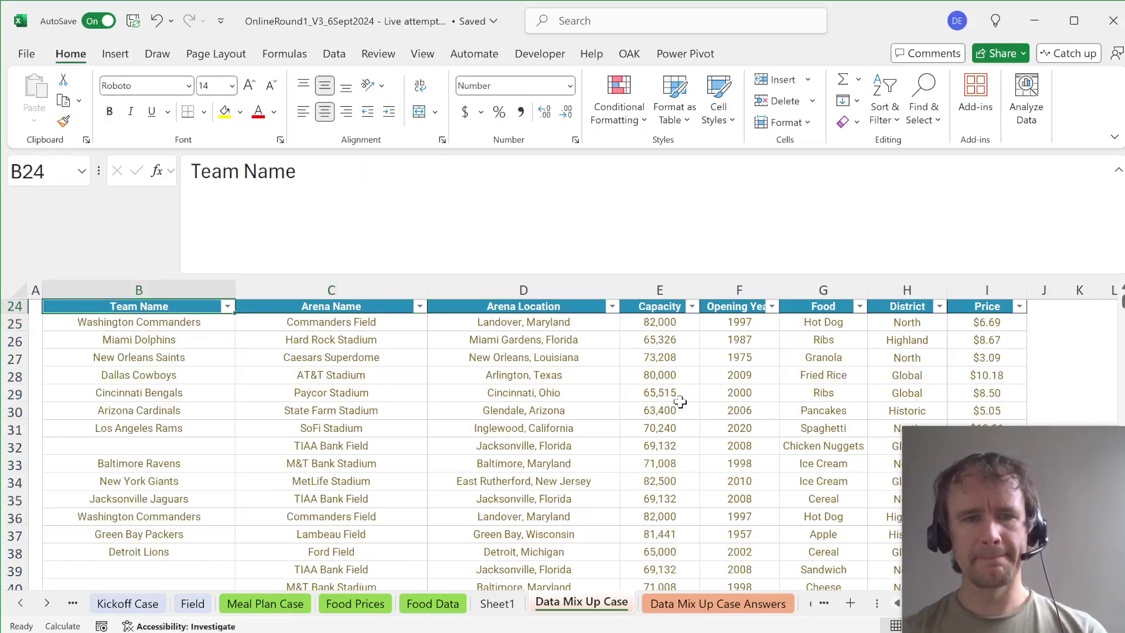
Step: Filter the Team Name column to show only blank entries
key("alt+Down")
key("e")
key("Down")
key("space")
key("End")
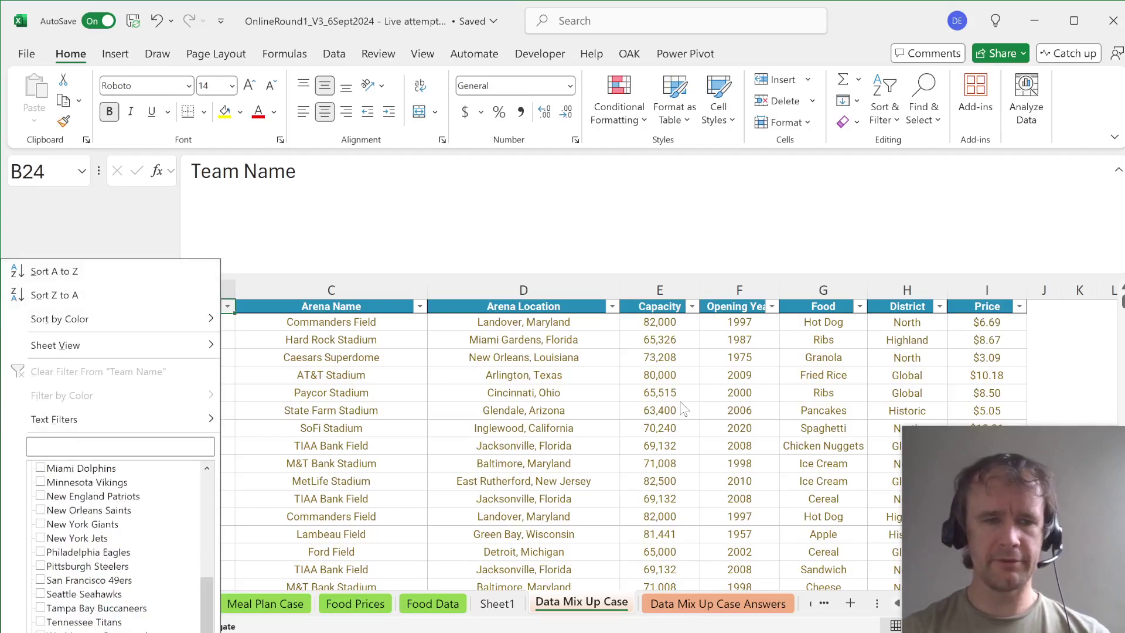
key("space")
key("Return")
key("Down")
key("Right")
key("Up")
key("Up")
key("Up")
key("Up")
key("Up")
key("Up")
key("Up")
key("Up")
key("Up")
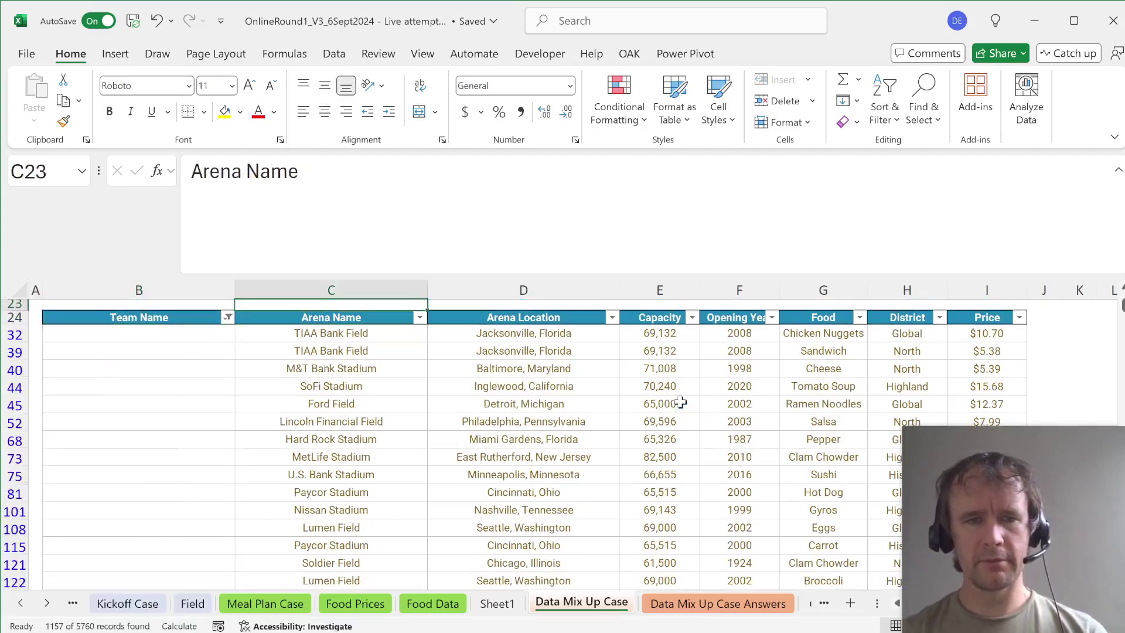
Step: Begin an XLOOKUP formula in B32, the first blank Team Name cell, with the arena name in C32 as lookup value
key("Up")
key("Up")
key("Up")
key("Up")
key("Up")
key("Up")
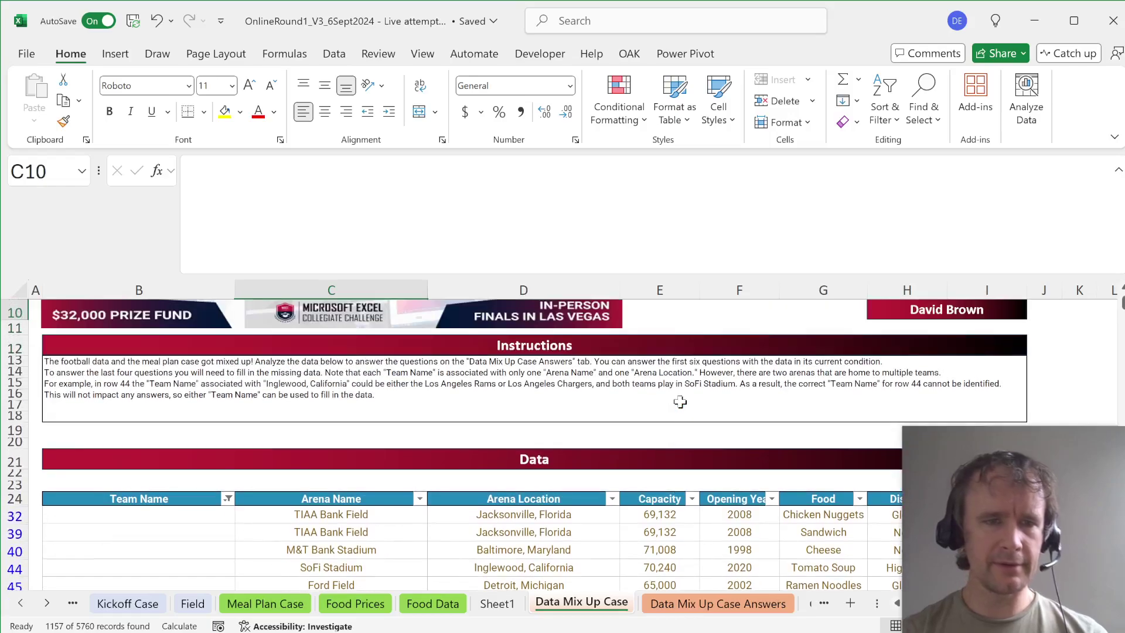
key("Down")
key("Down")
key("Down")
key("Down")
key("Down")
key("Down")
key("Down")
key("Left")
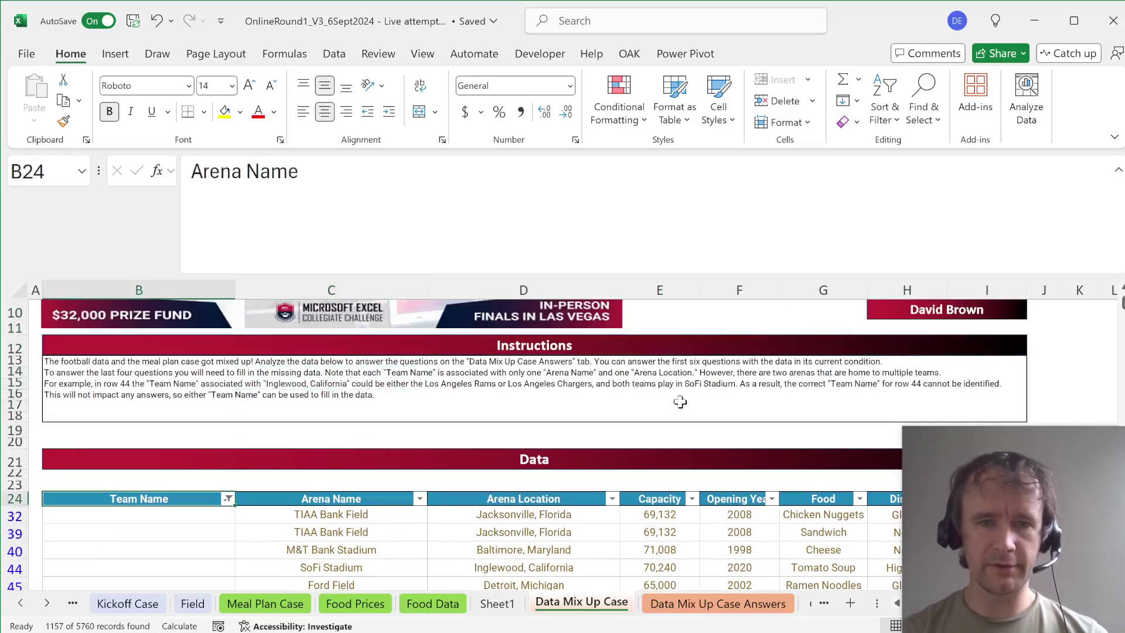
key("Down")
type("=xl")
key("Tab")
key("Right")
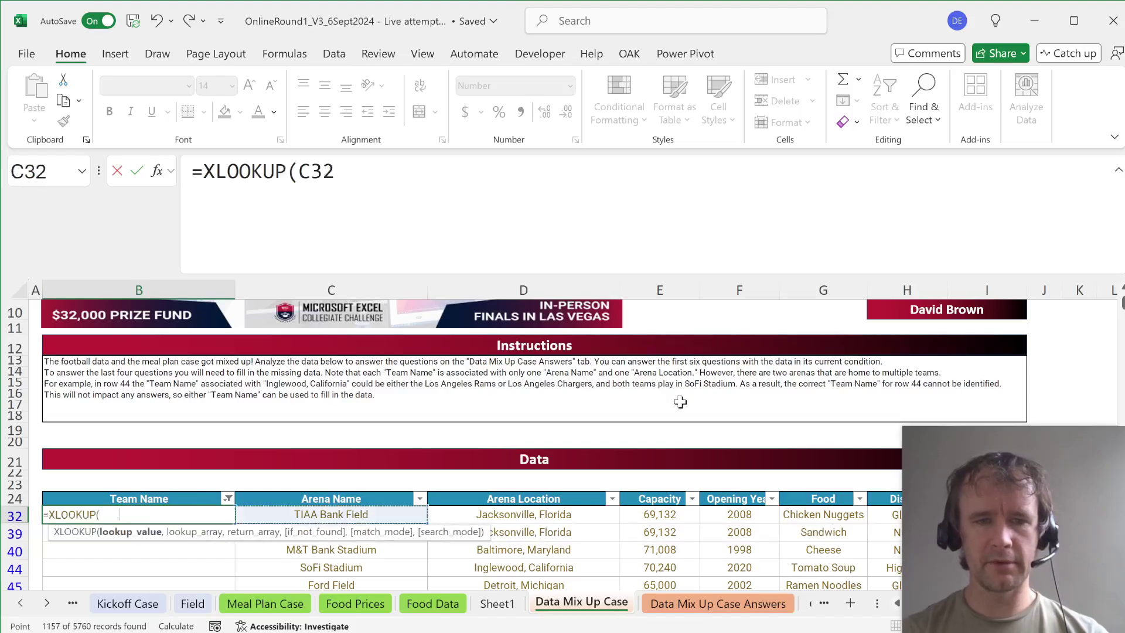
Step: Set the XLOOKUP lookup array to the arena names in Sheet1!$E$1:$E$32 as an absolute range
type(",")
key("ctrl+Page_Up")
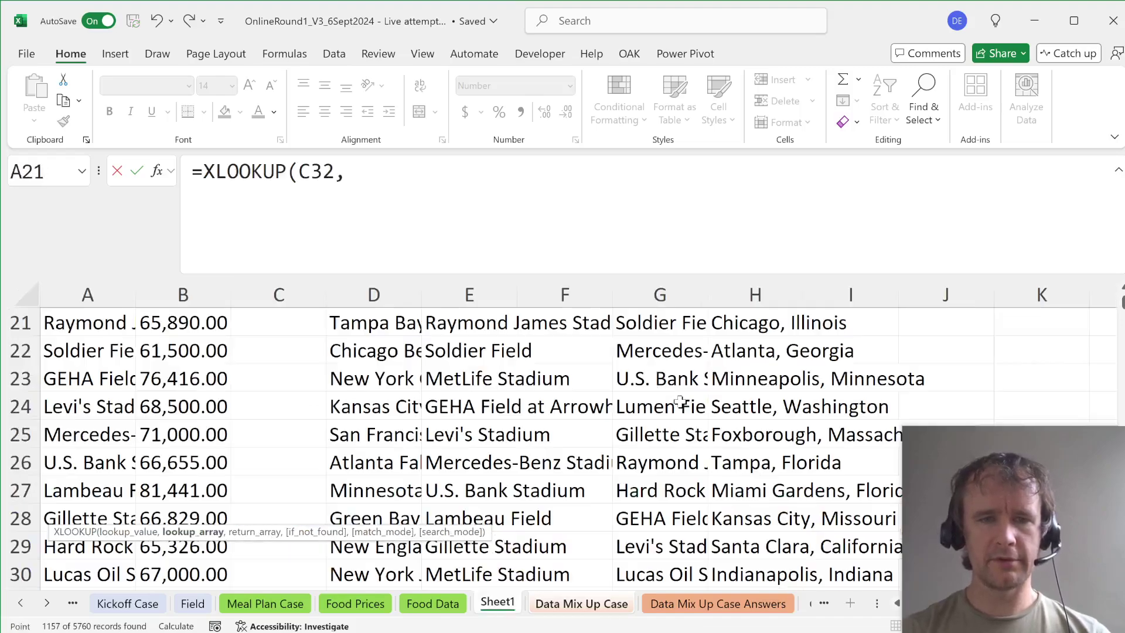
left_click(451, 327)
key("ctrl+Up")
key("ctrl+shift+Down")
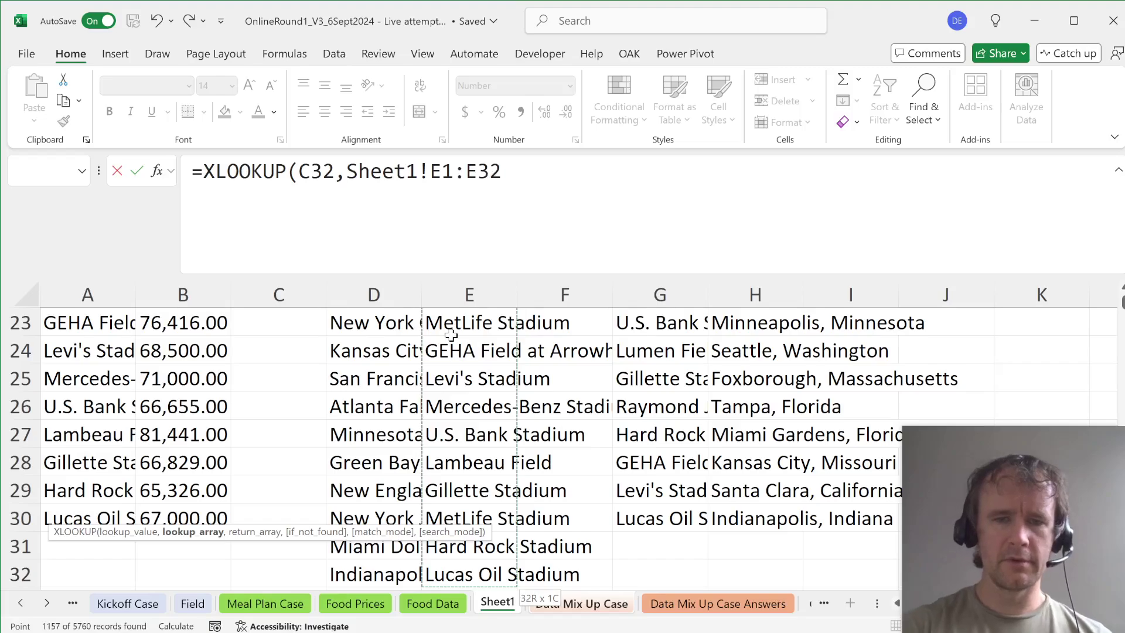
key("F4")
type(",")
Step: Set the return array to the team names in Sheet1!$D$1:$D$32 and enter the completed XLOOKUP formula in B32
left_click(383, 416)
key("ctrl+Up")
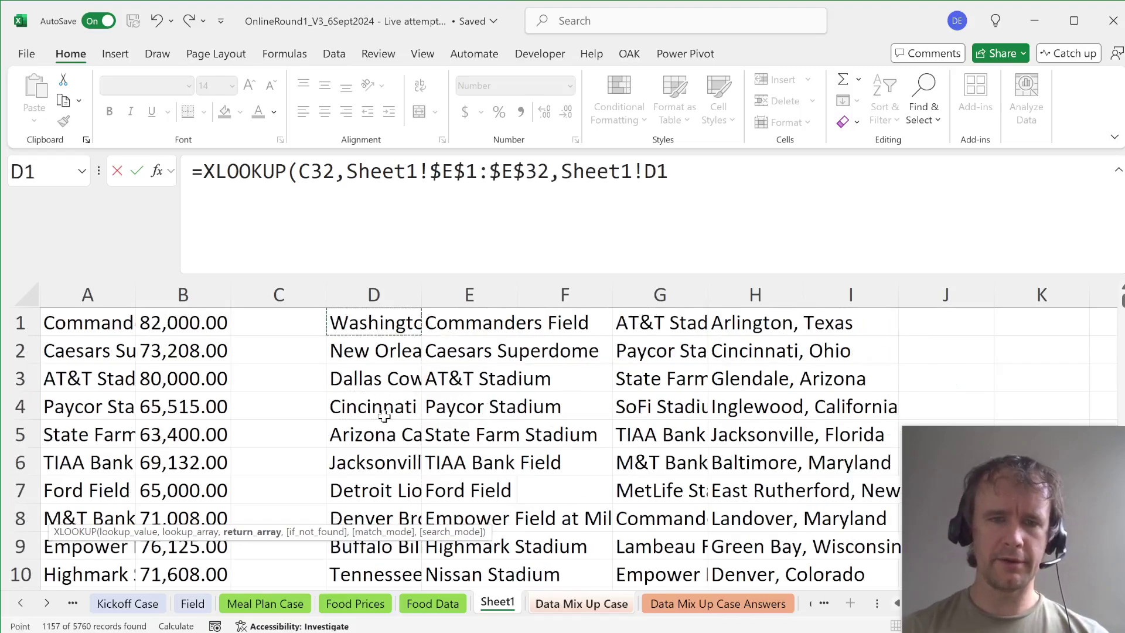
key("ctrl+shift+Down")
key("F4")
type(")")
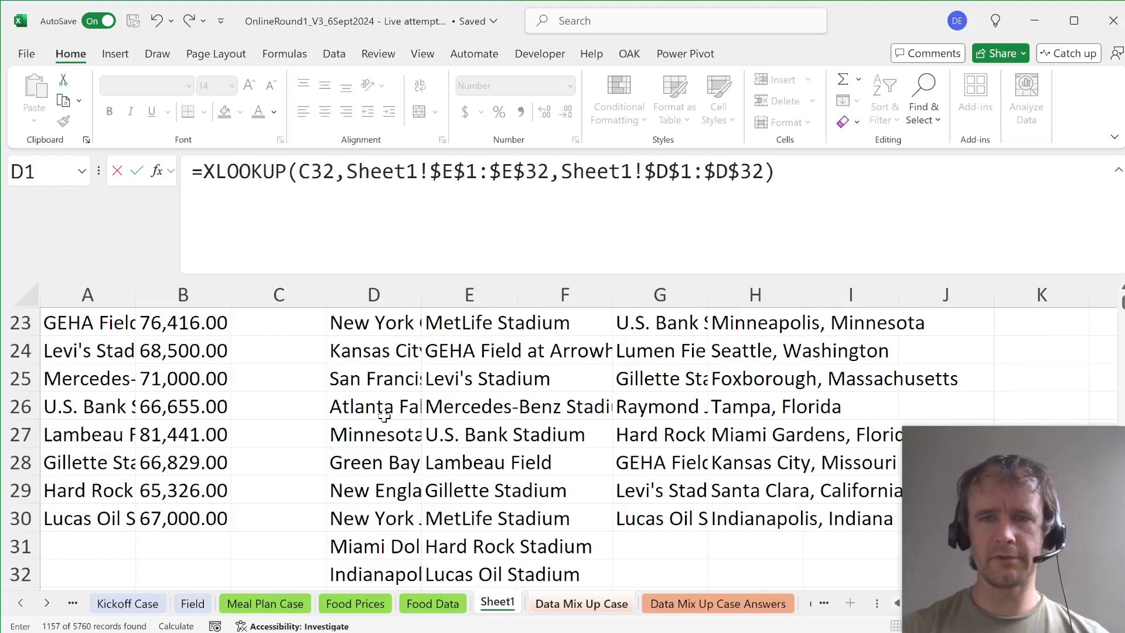
key("ctrl+Return")
Step: Enter the team name XLOOKUP formula in all visible Team Name cells from B32 down to the last filtered row
key("Right")
key("ctrl+Down")
key("Left")
key("ctrl+shift+Up")
key("Return")
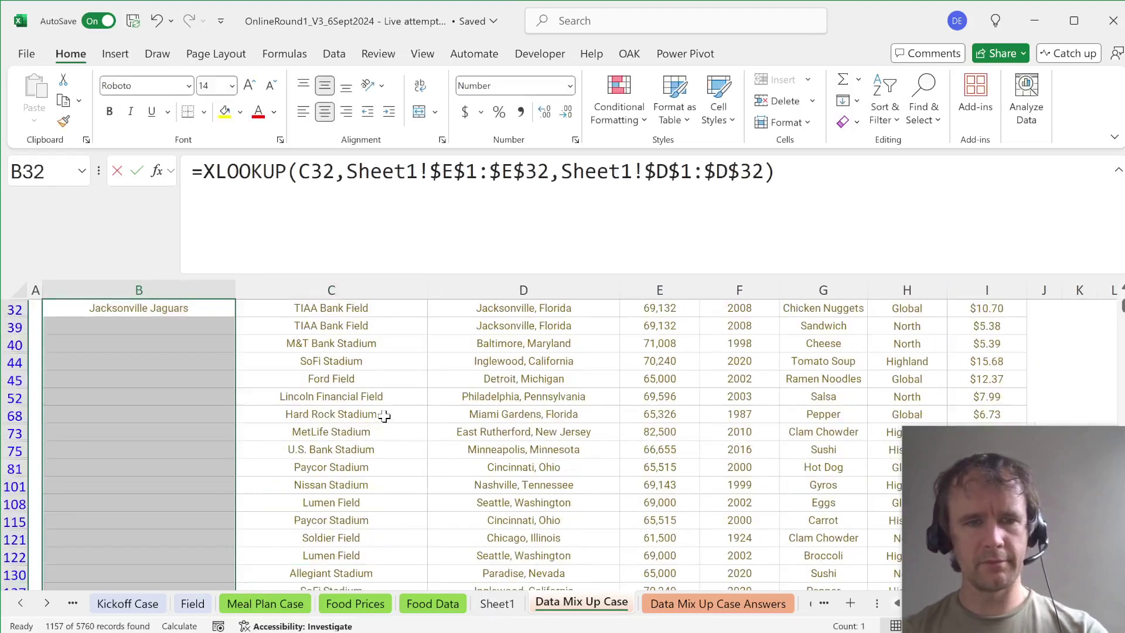
key("F2")
key("ctrl+Return")
Step: Clear the Team Name filter to show all transaction rows
key("ctrl+Up")
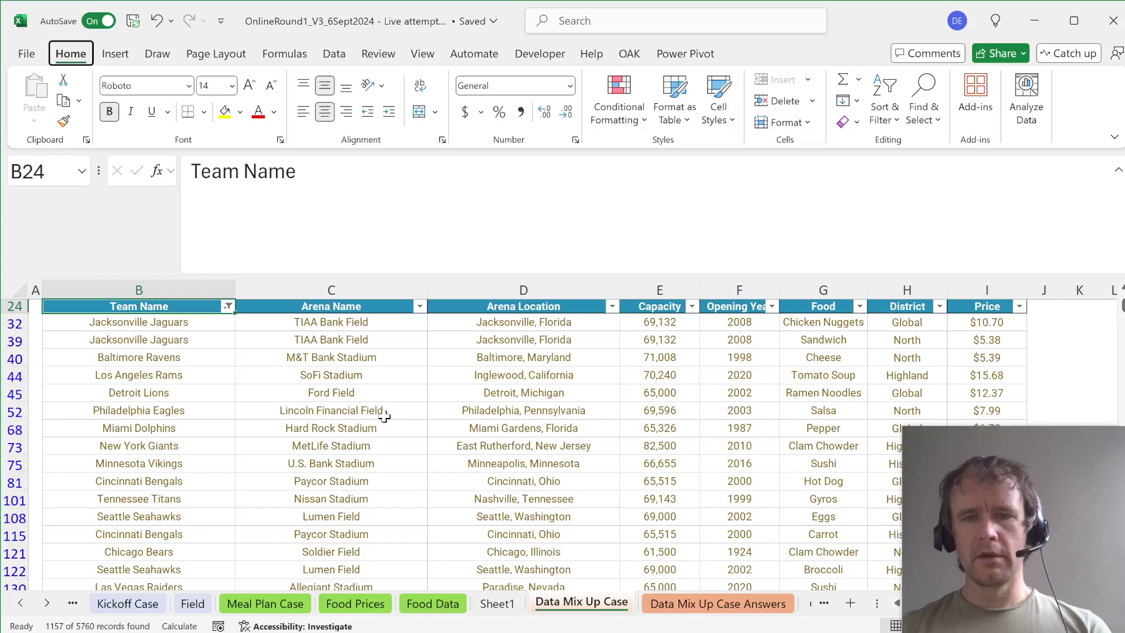
key("alt+h")
key("s")
key("c")
key("Down")
key("Up")
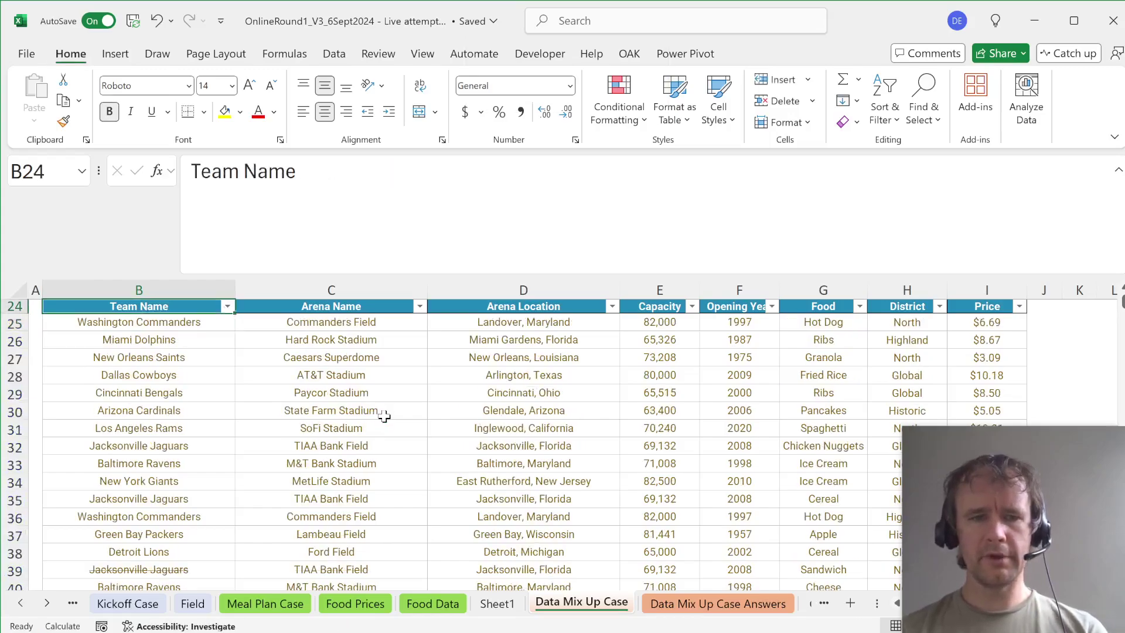
Step: On the Data Mix Up Case Answers sheet, copy "Kansas City, Missouri" from the question in B42 into E42
key("ctrl+Page_Down")
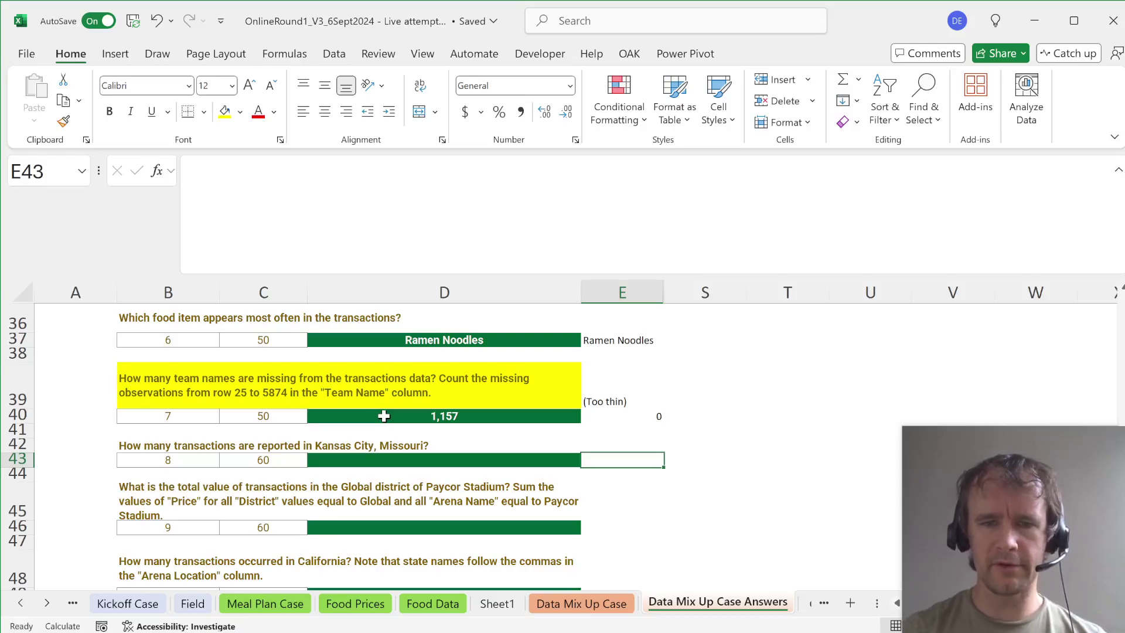
key("Up")
key("Left")
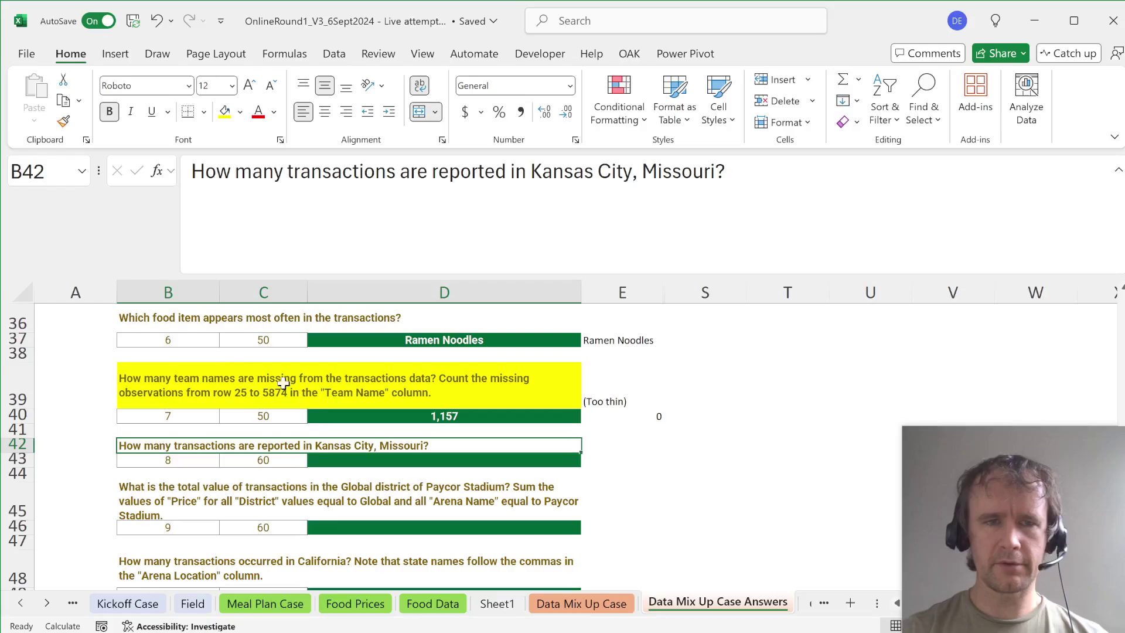
left_click_drag(530, 171, 710, 171)
key("ctrl+c")
key("Escape")
key("Right")
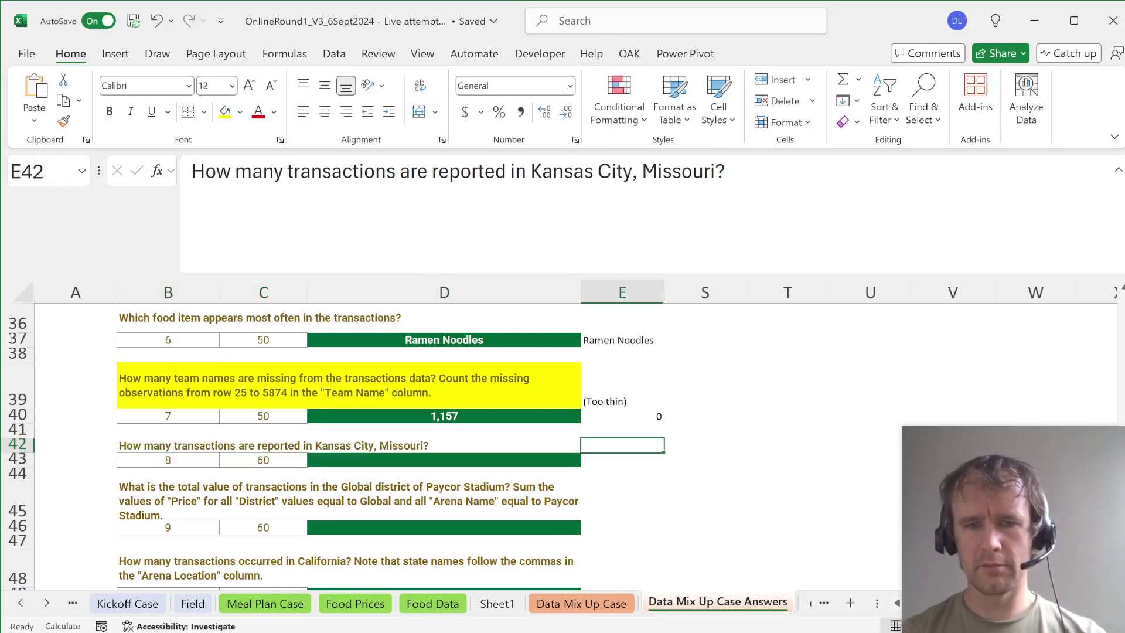
key("F2")
key("ctrl+v")
key("Return")
Step: Enter a COUNTIFS formula in E43 that counts the arena locations in 'Data Mix Up Case'!$D$25:$D$5784 matching E42
type("=c")
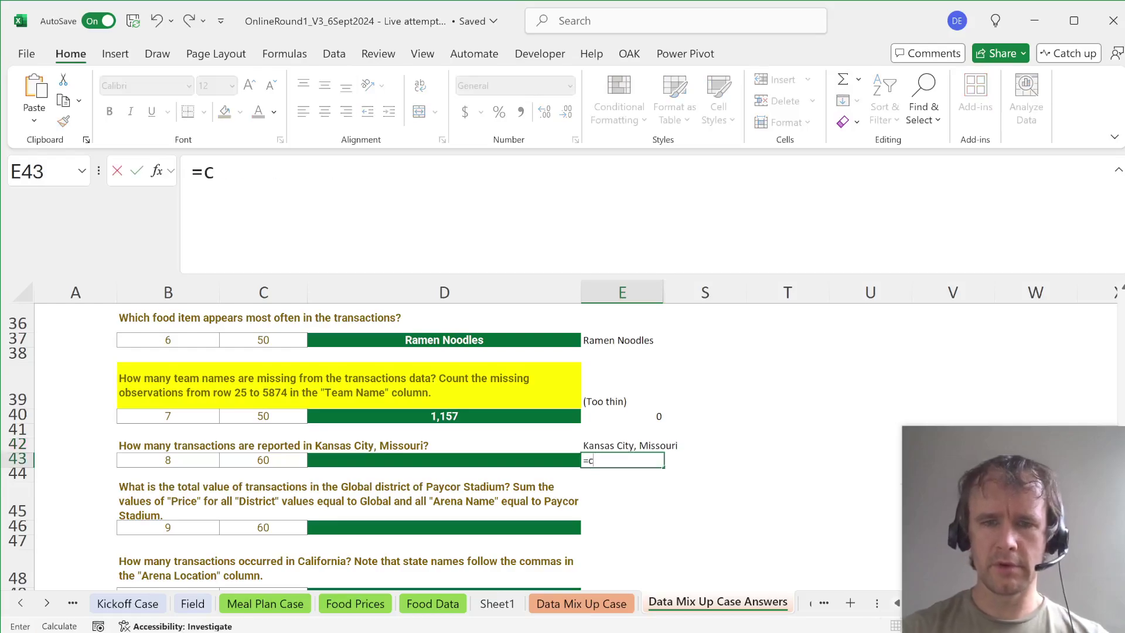
type("ountifs")
key("Tab")
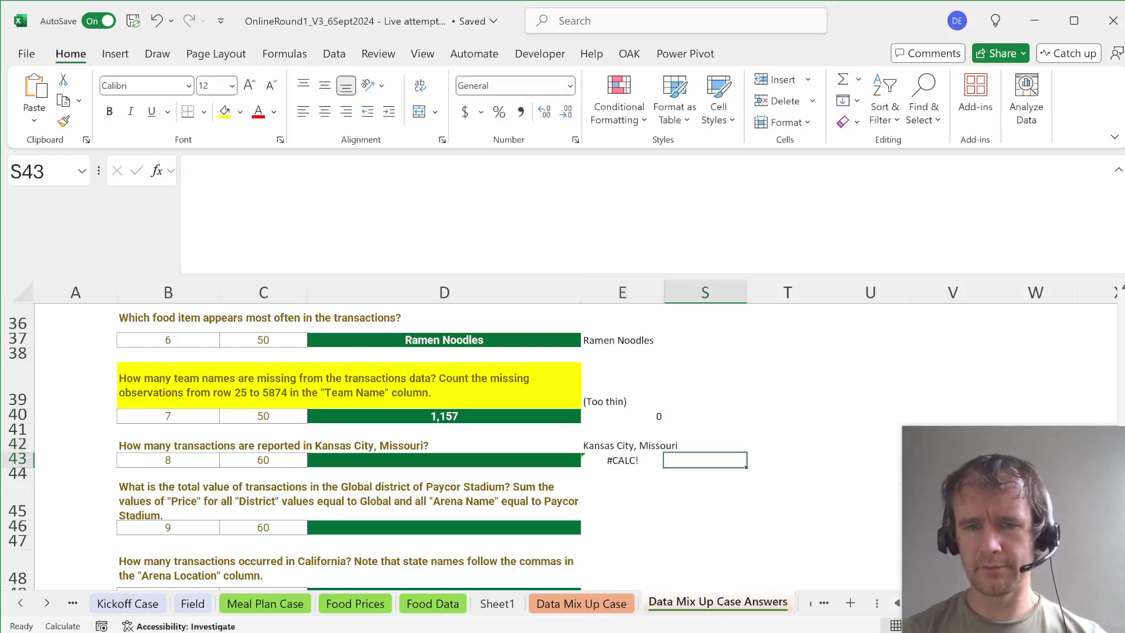
key("Left")
key("F2")
type("(")
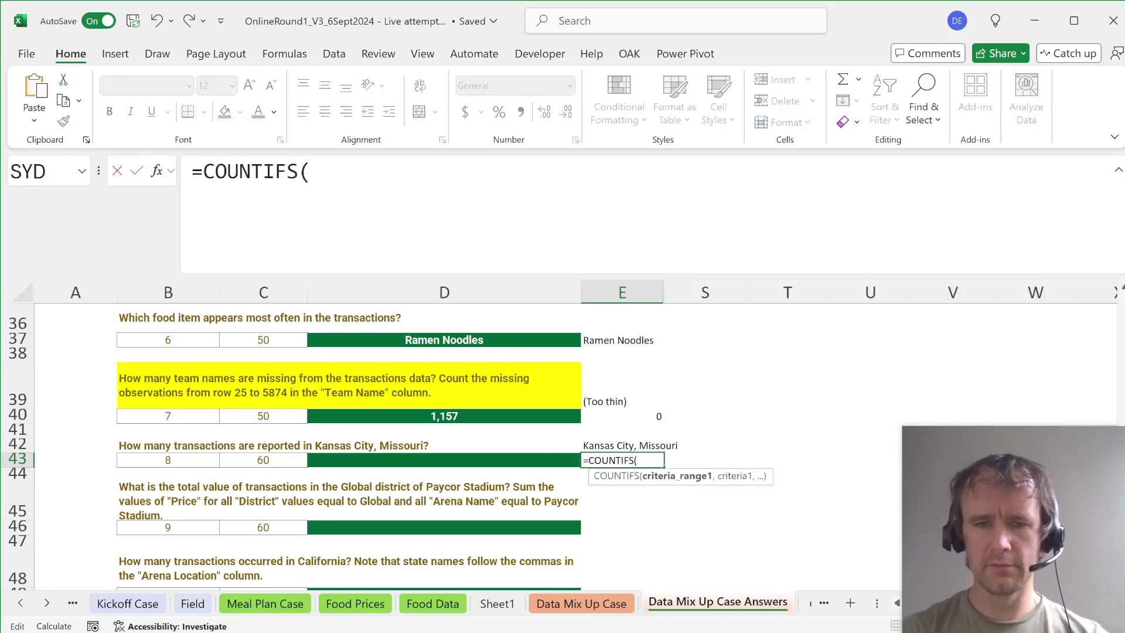
key("ctrl+Page_Up")
left_click(497, 321)
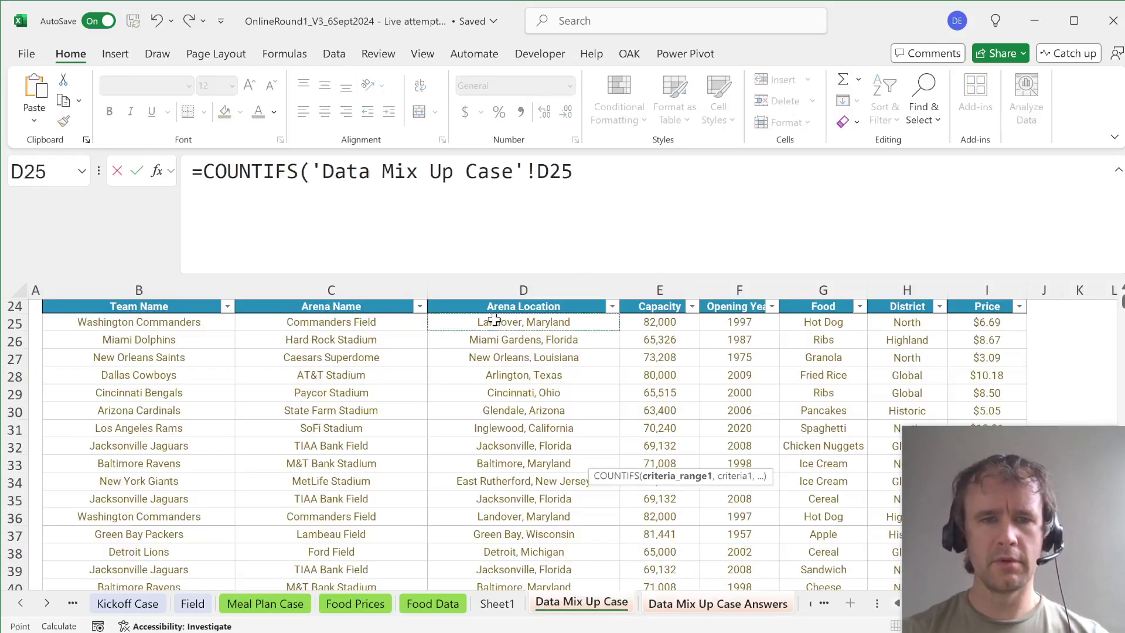
key("ctrl+shift+Down")
key("F4")
type(",")
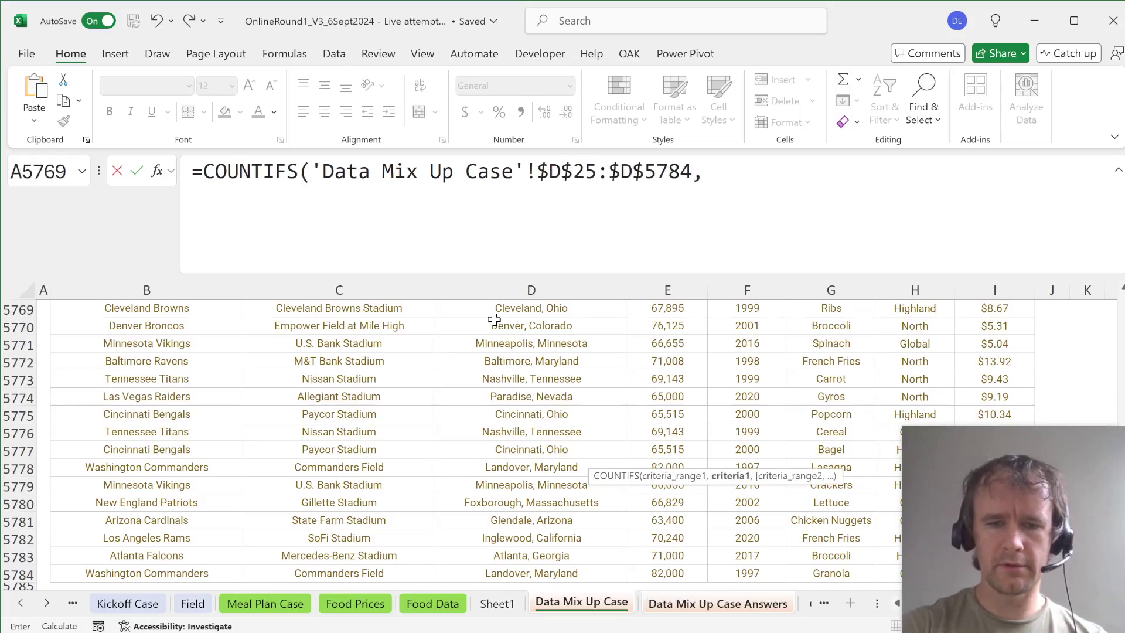
key("ctrl+Page_Down")
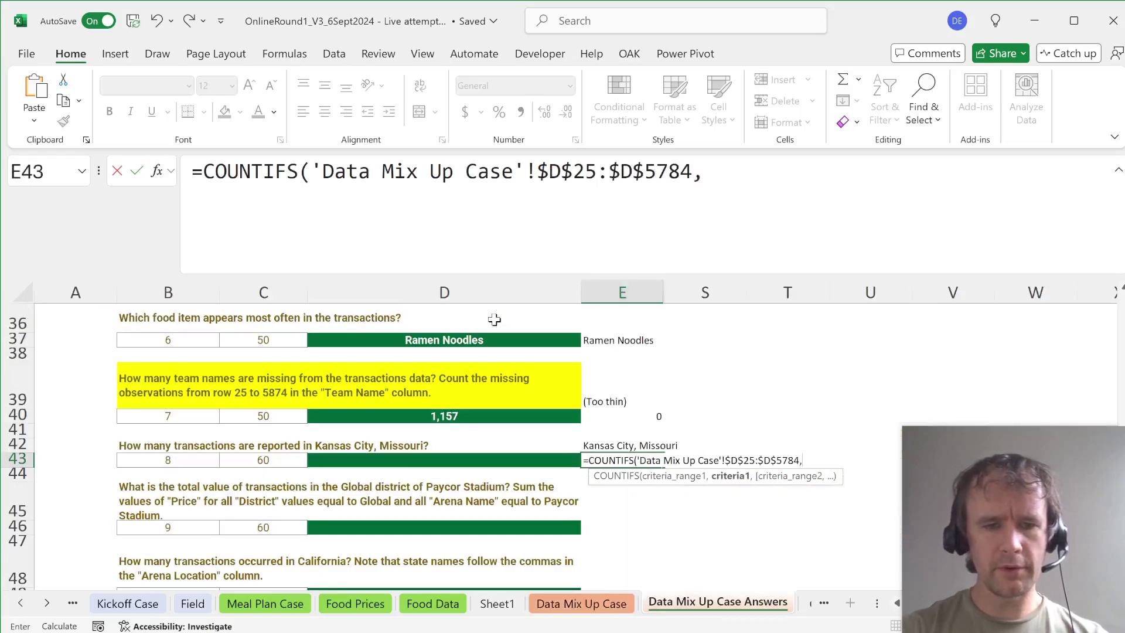
type("E42)")
key("ctrl+Return")
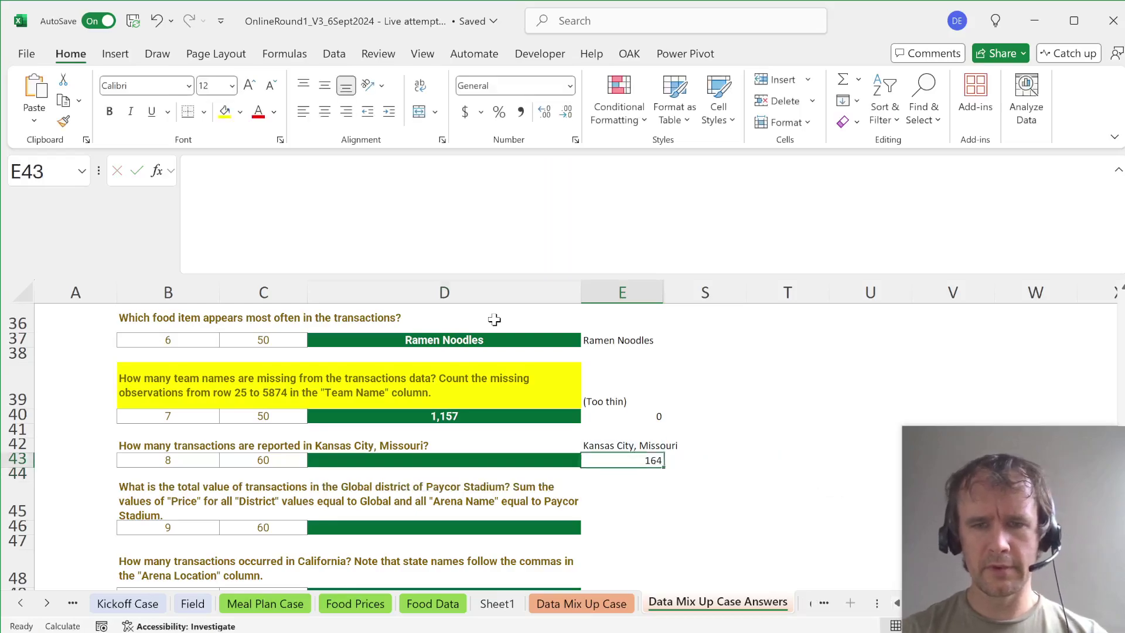
Step: Choose 164 as the answer to question 8 in D43
key("Left")
key("alt+Down")
key("Down")
key("Down")
key("Return")
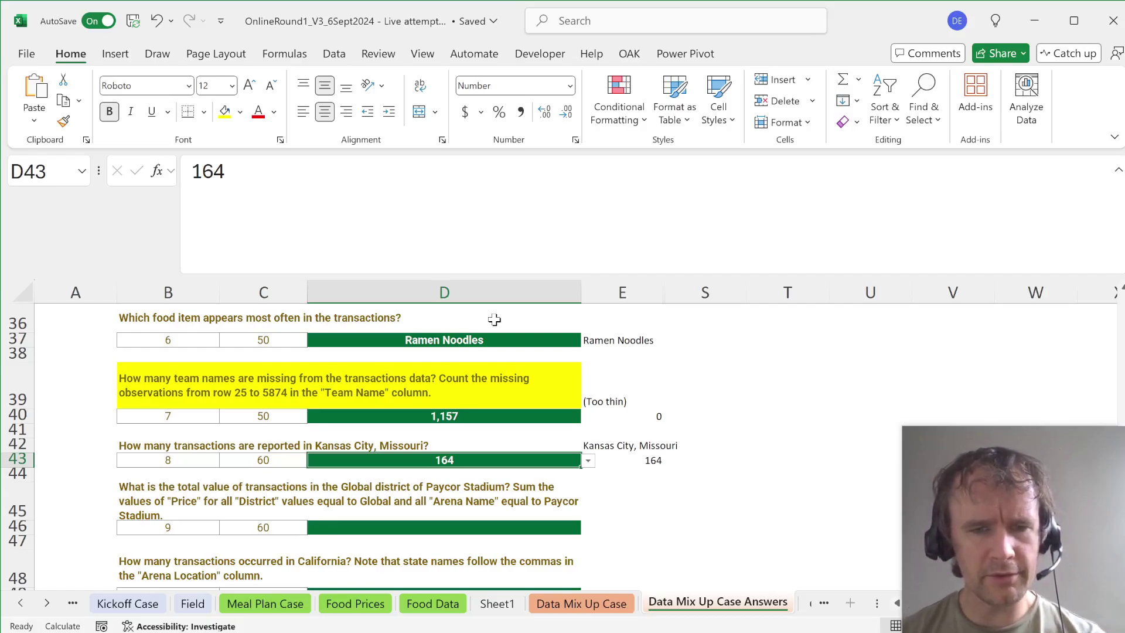
Step: Read question 9 in B45 and examine the columns of the transactions table on the Data Mix Up Case sheet
key("Down")
key("Down")
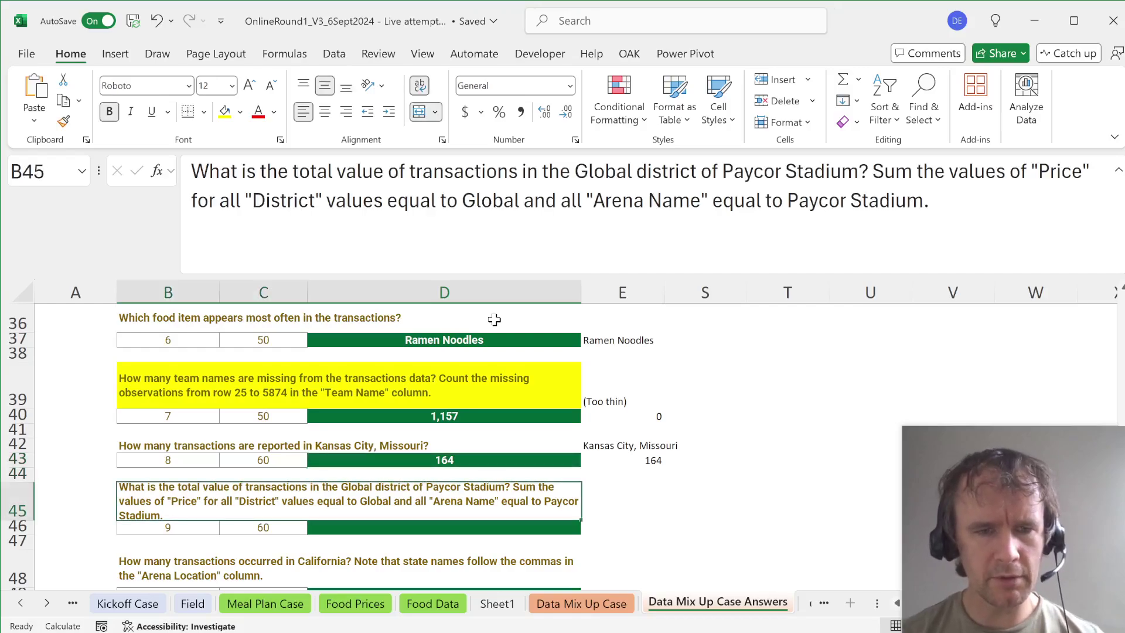
key("ctrl+Page_Up")
key("Up")
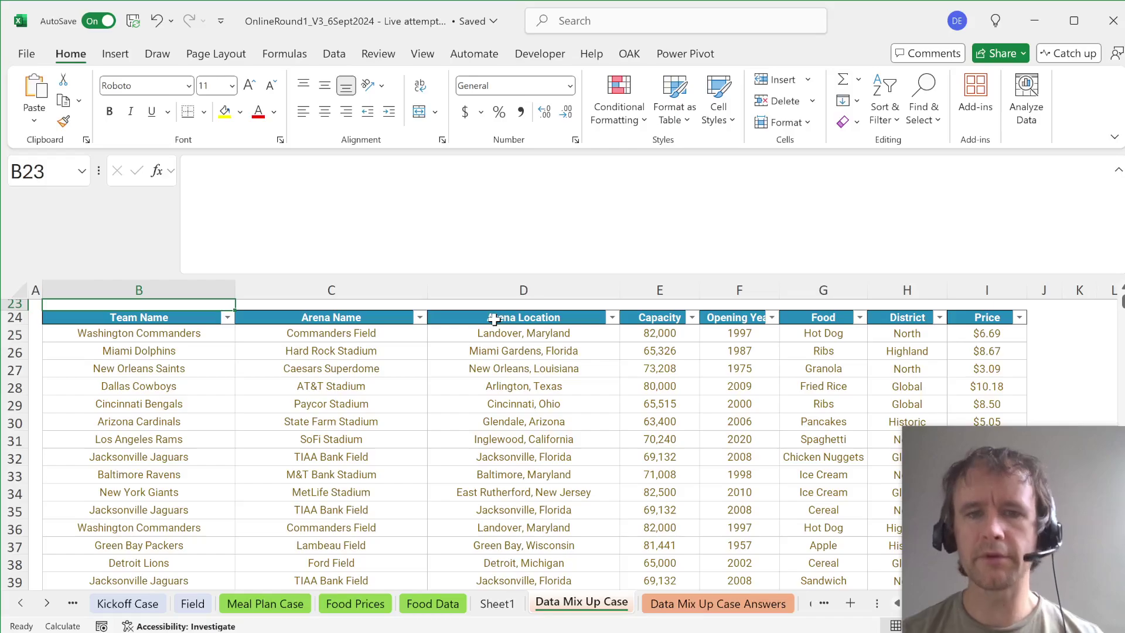
key("Down")
key("Right")
key("Right")
key("Right")
key("Down")
key("Right")
key("Right")
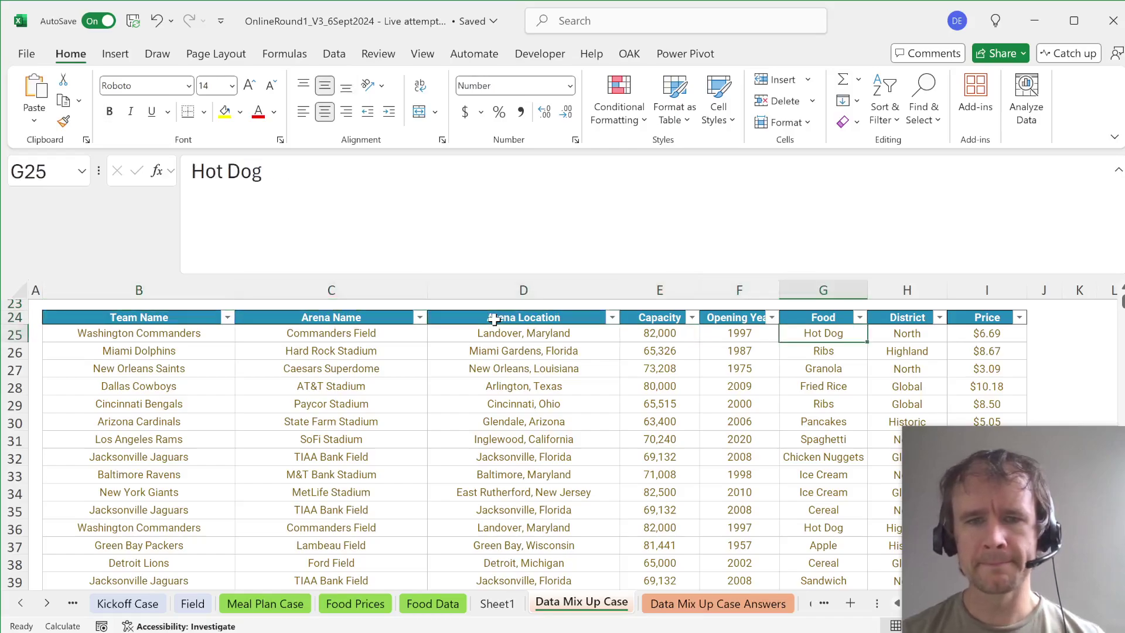
key("Up")
key("Left")
key("Left")
key("Left")
key("Left")
key("Down")
key("ctrl+Page_Down")
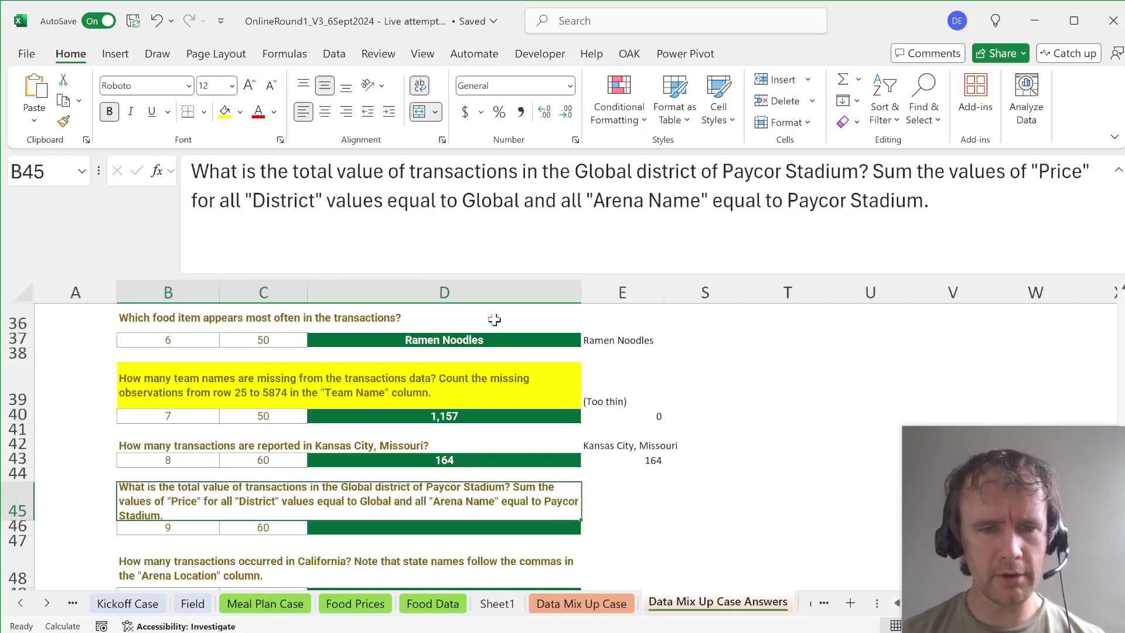
Step: Enter the labels "Paycor Stadium" in E45 and "District" in S45 beside question 9
key("Right")
type("PAy")
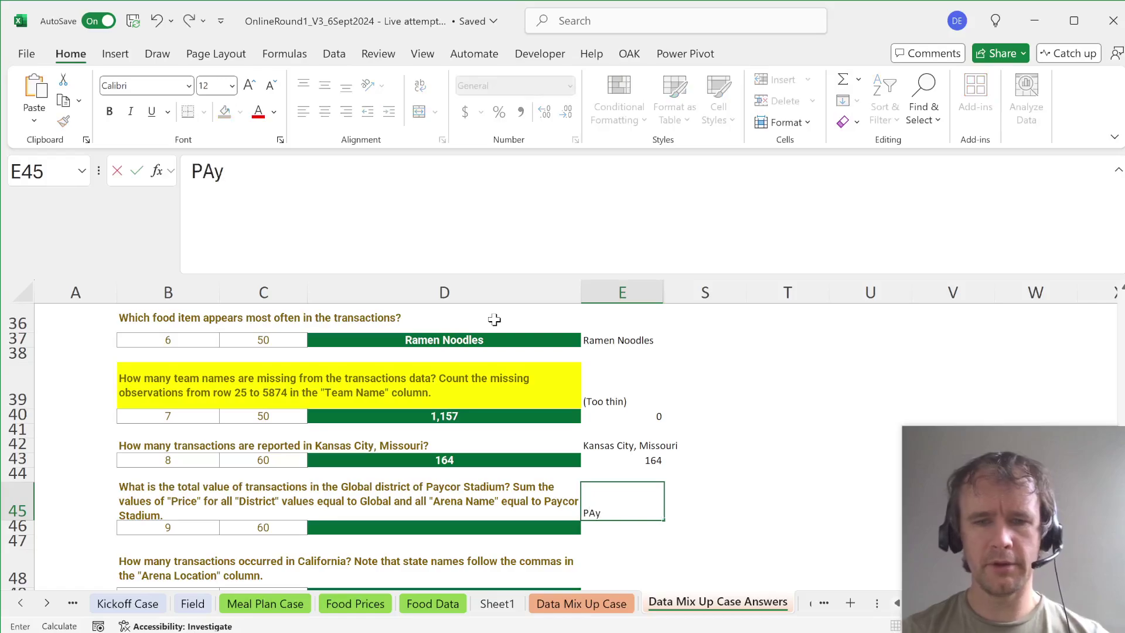
type("cor St")
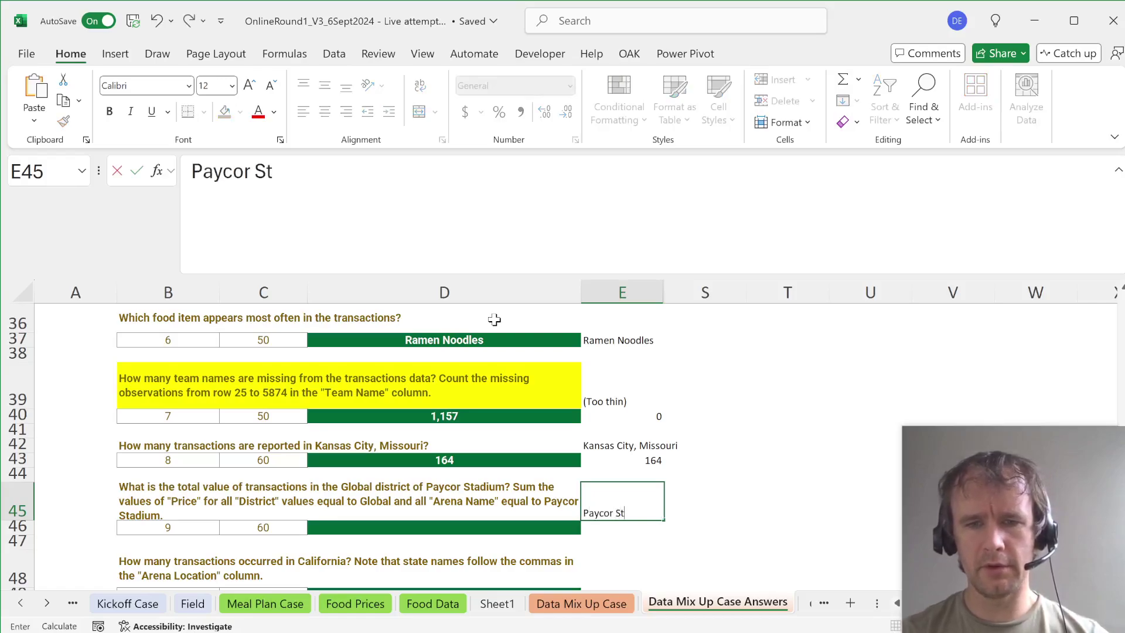
type("adium")
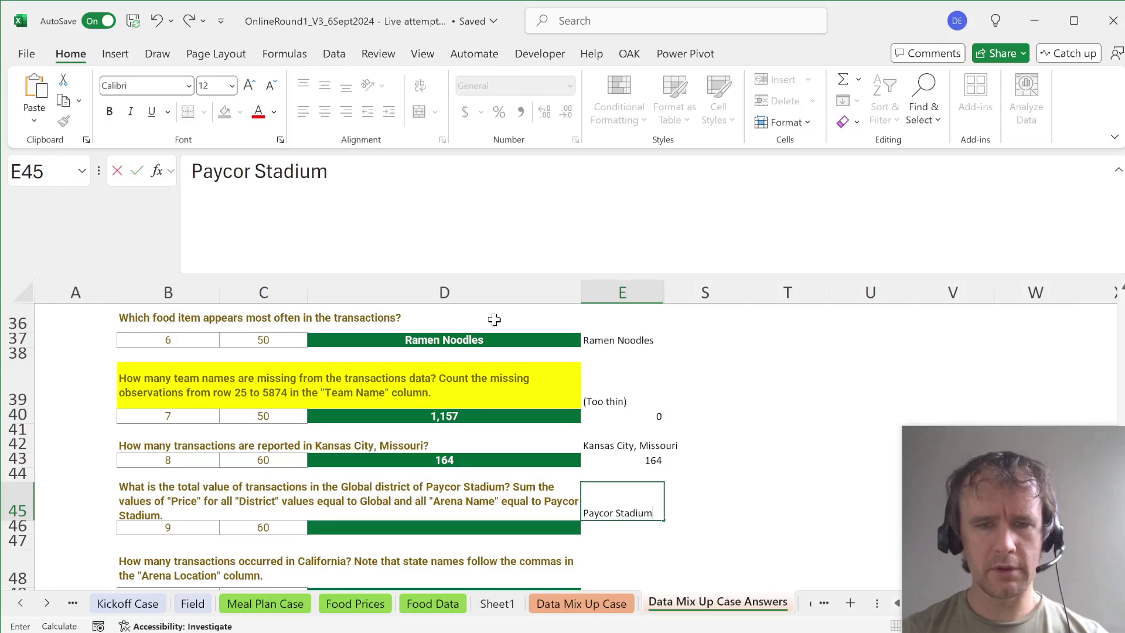
key("Tab")
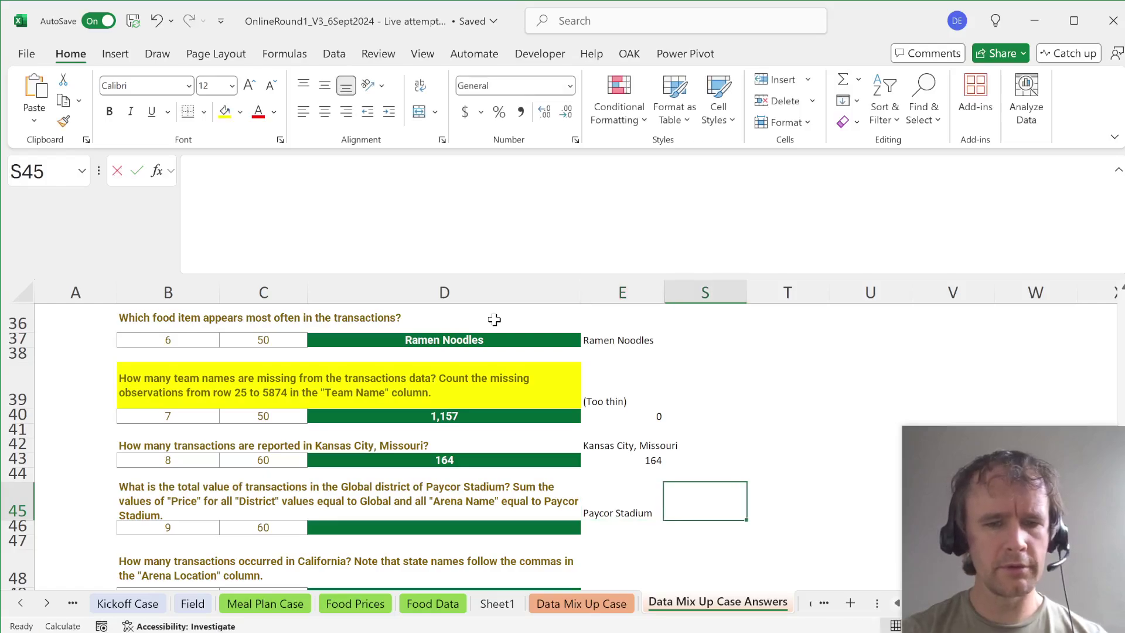
type("District")
key("Return")
Step: Begin a SUMIFS formula in E46 with the Price values in 'Data Mix Up Case'!$I$25:$I$5784 as the sum range
type("=s")
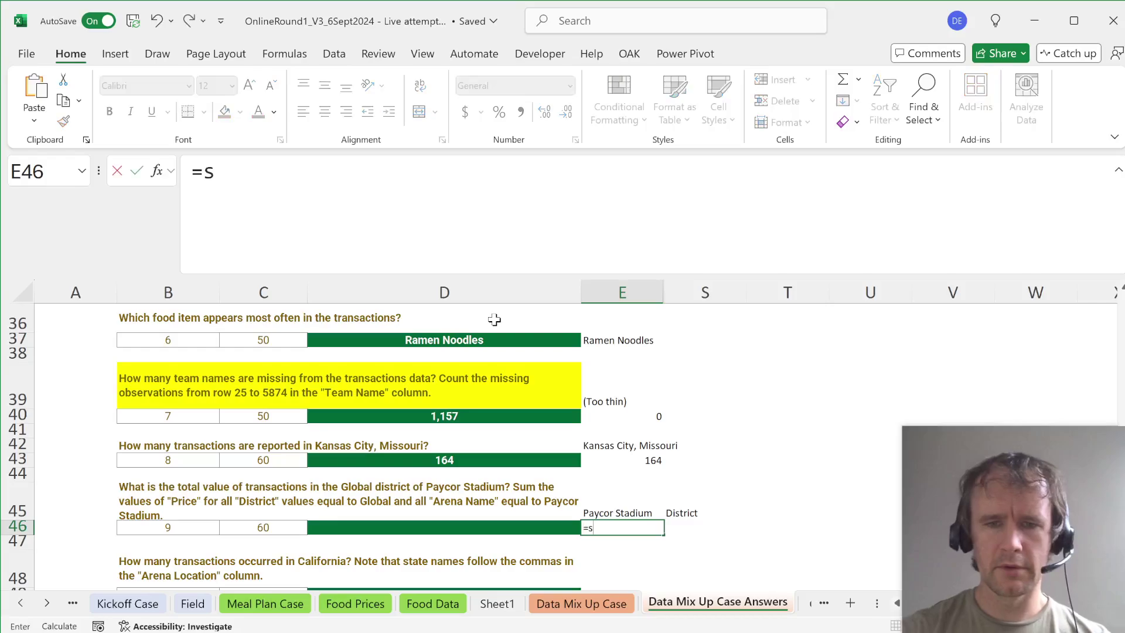
type("umifs")
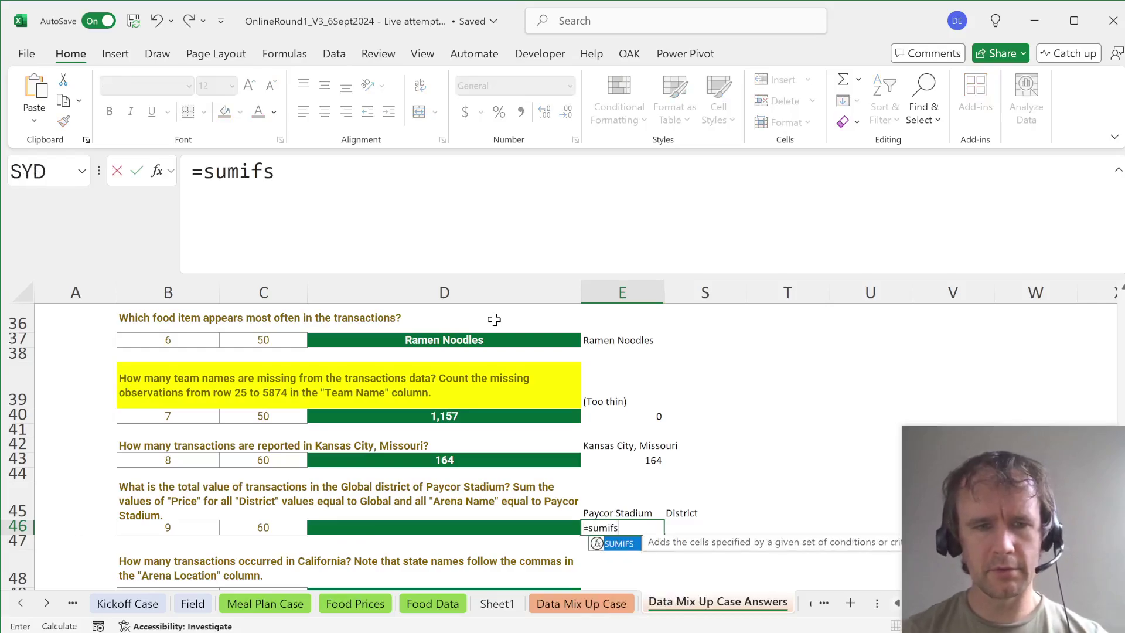
key("Tab")
key("ctrl+Page_Up")
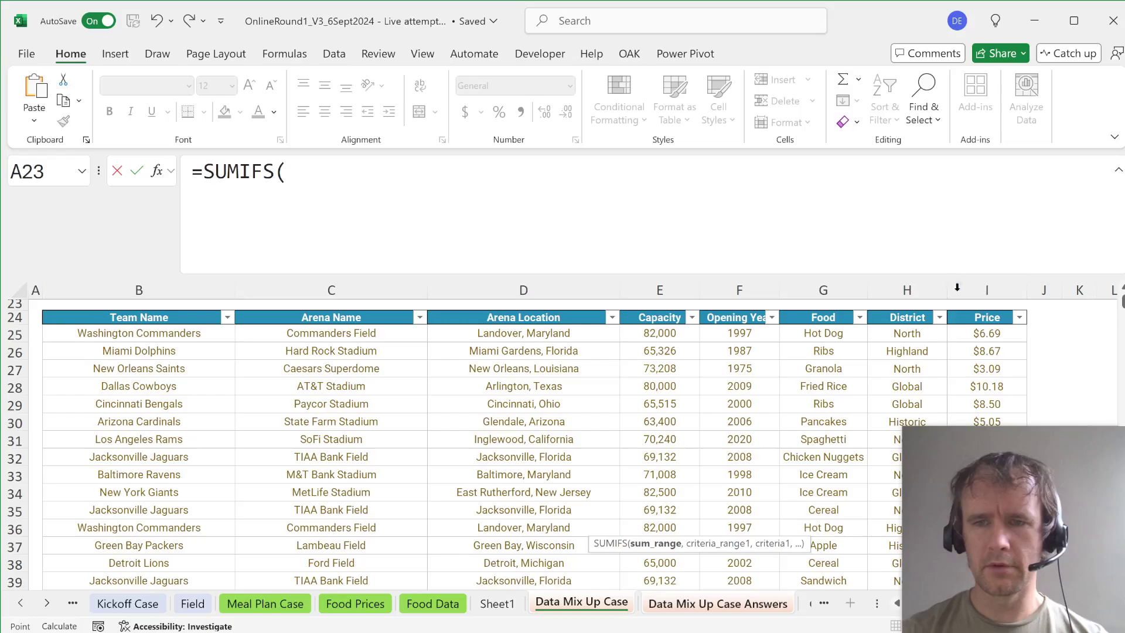
left_click(963, 331)
key("Up")
key("Down")
key("ctrl+shift+Down")
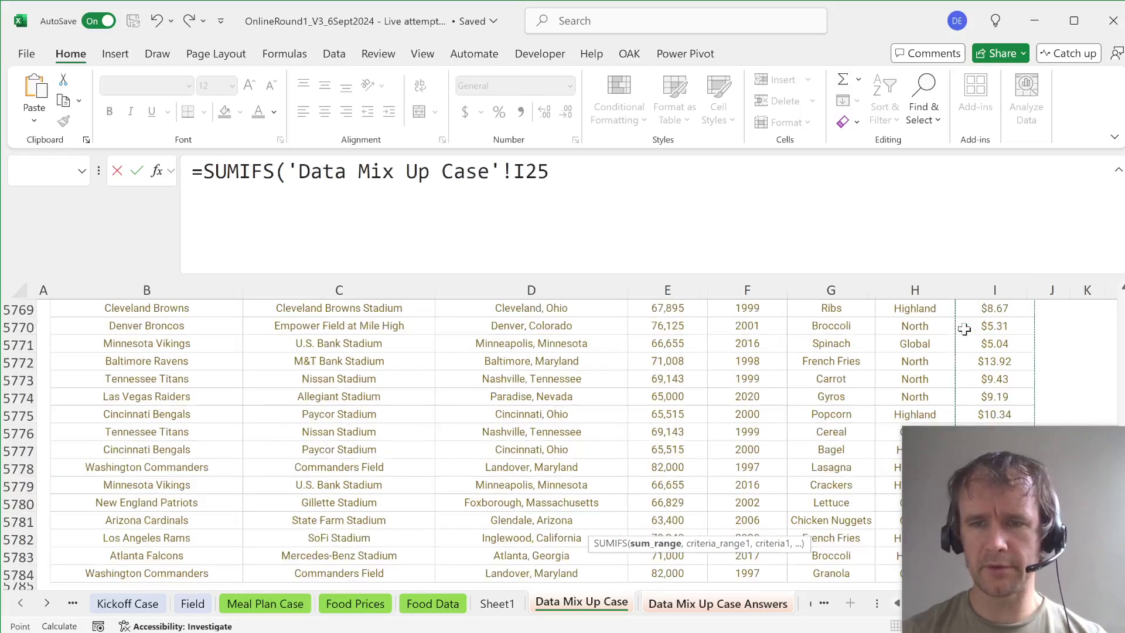
key("F4")
type(",")
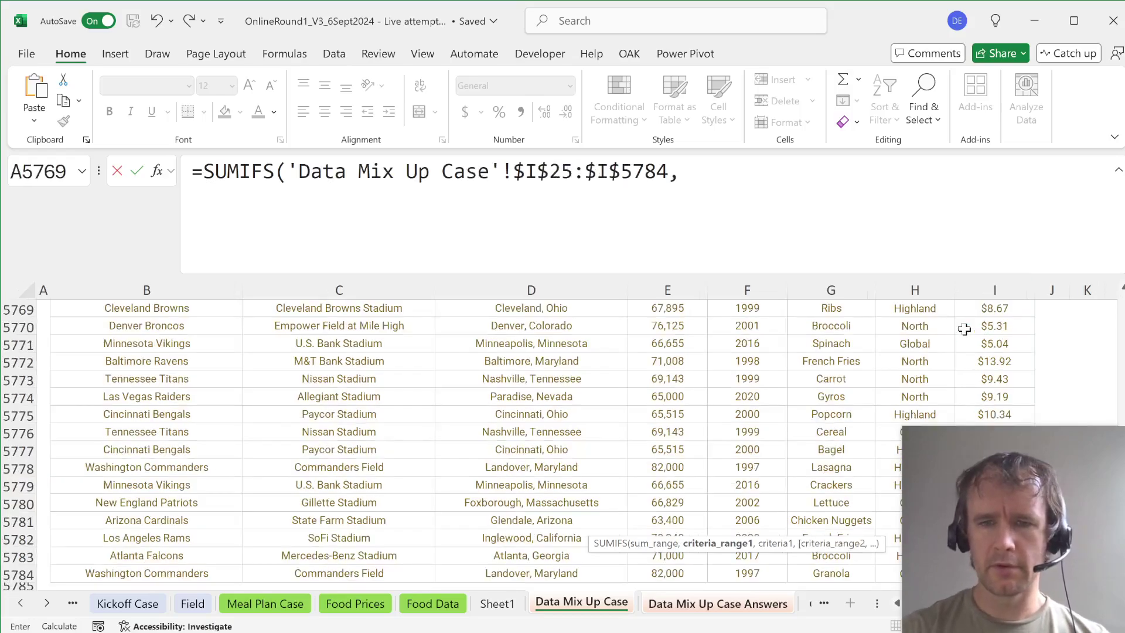
Step: Add the Arena Name column $C$25:$C$5784 as the first SUMIFS criteria range, leaving its criterion blank
left_click(311, 417)
key("ctrl+Up")
key("Down")
key("ctrl+shift+Down")
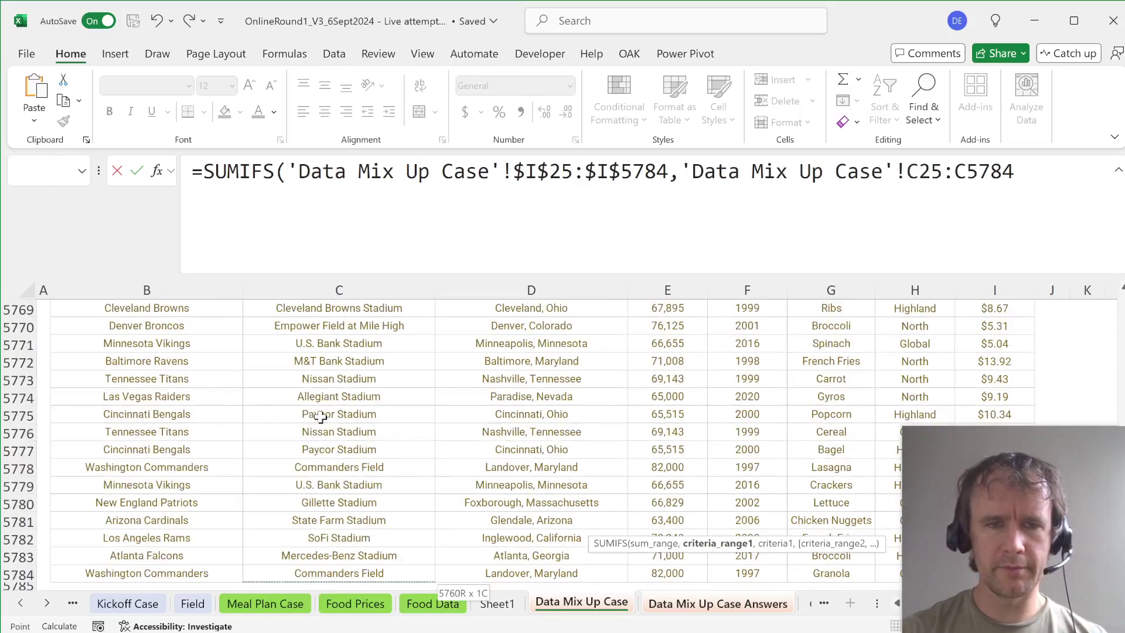
key("F4")
type(",")
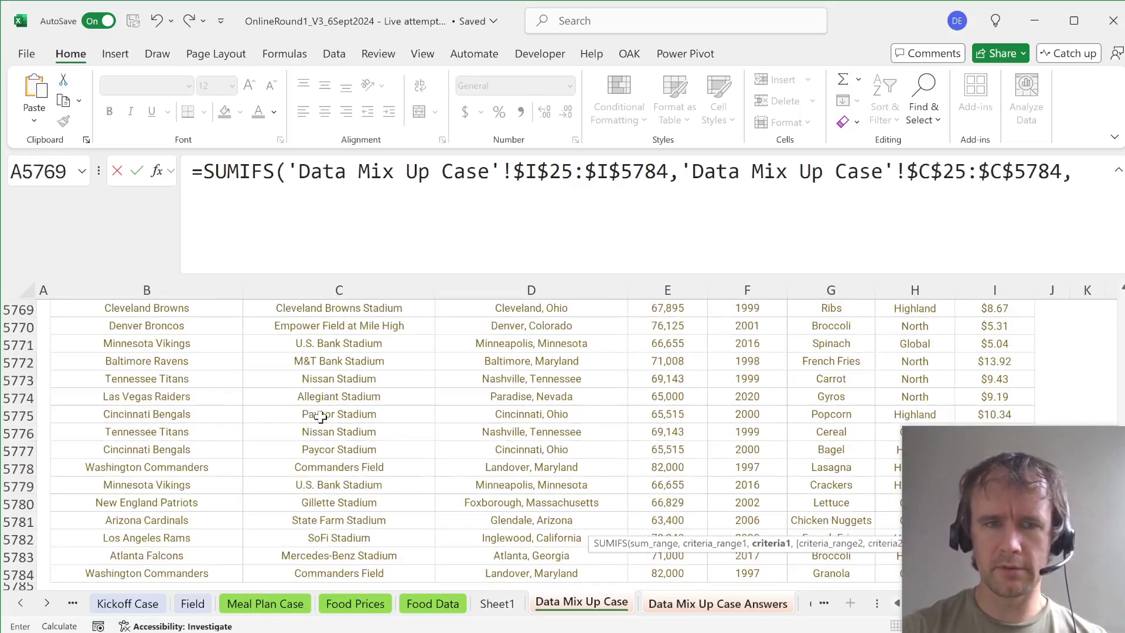
type(",")
Step: Add the District column $H$25:$H$5784 as the second SUMIFS criteria range
left_click(901, 328)
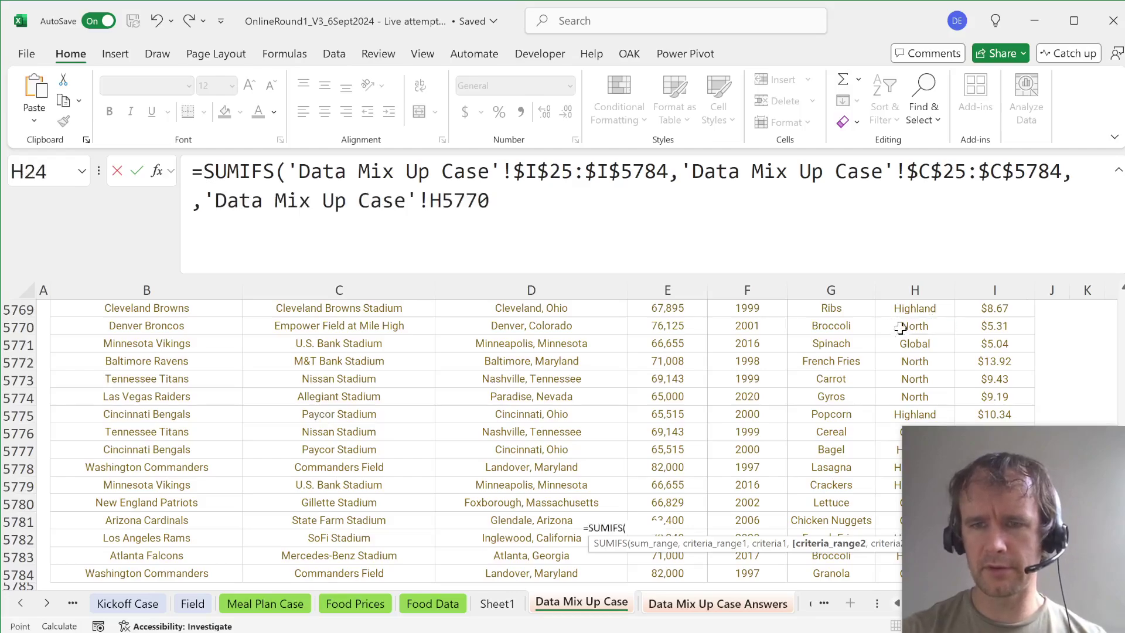
key("ctrl+Up")
key("ctrl+shift+Down")
key("F4")
type(",")
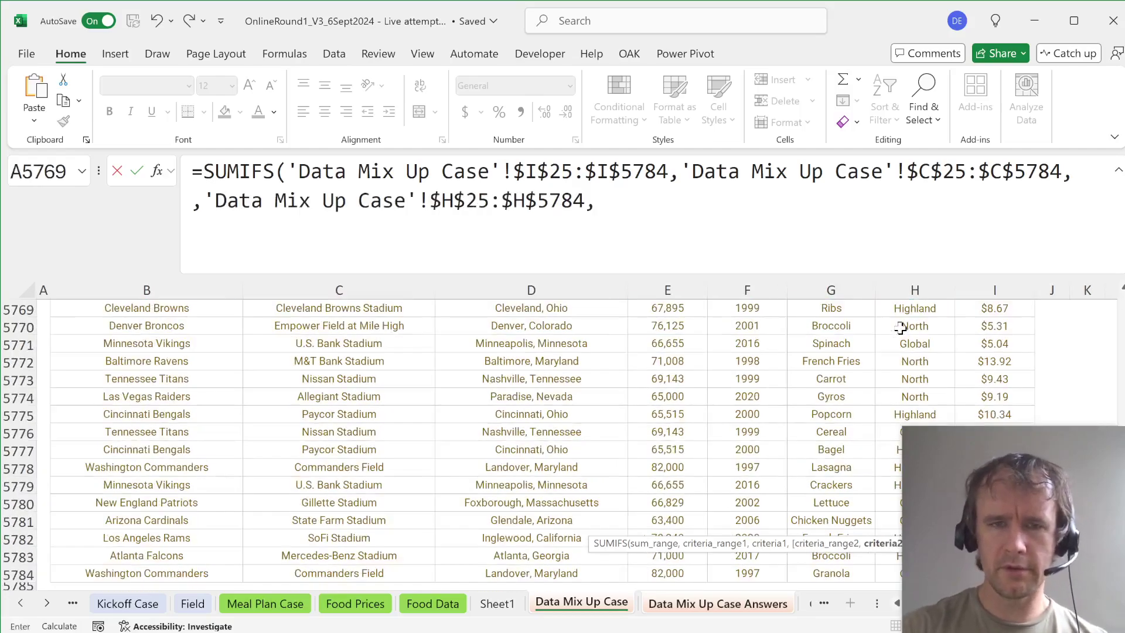
Step: Use S45 on the answers sheet as the second criterion and strip the sheet name from the reference
key("ctrl+Page_Down")
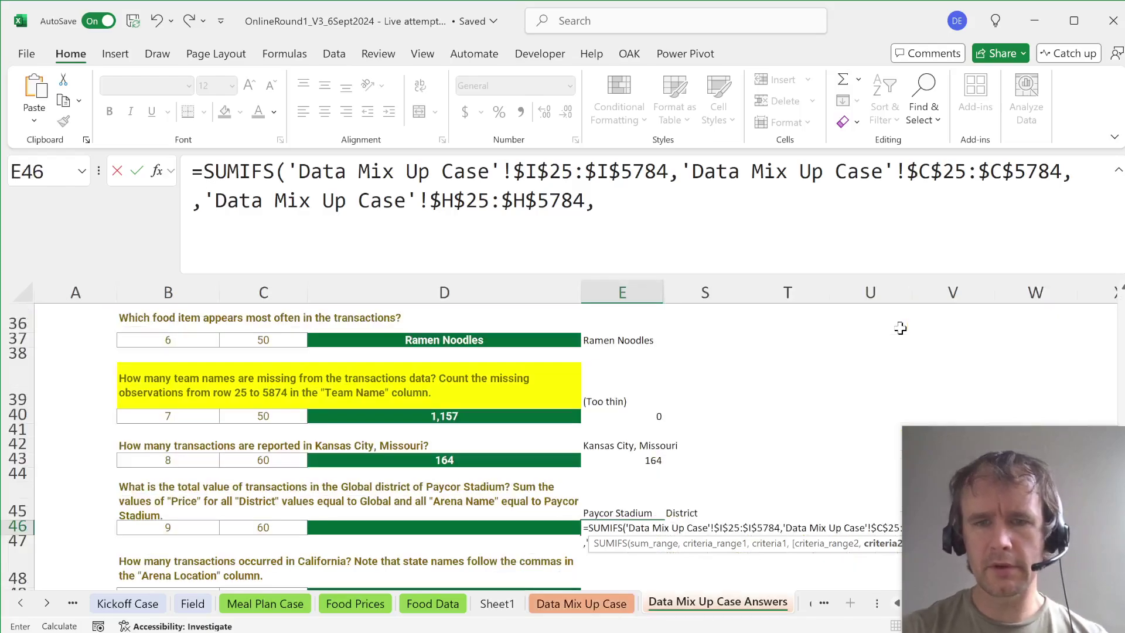
left_click(684, 512)
type(")")
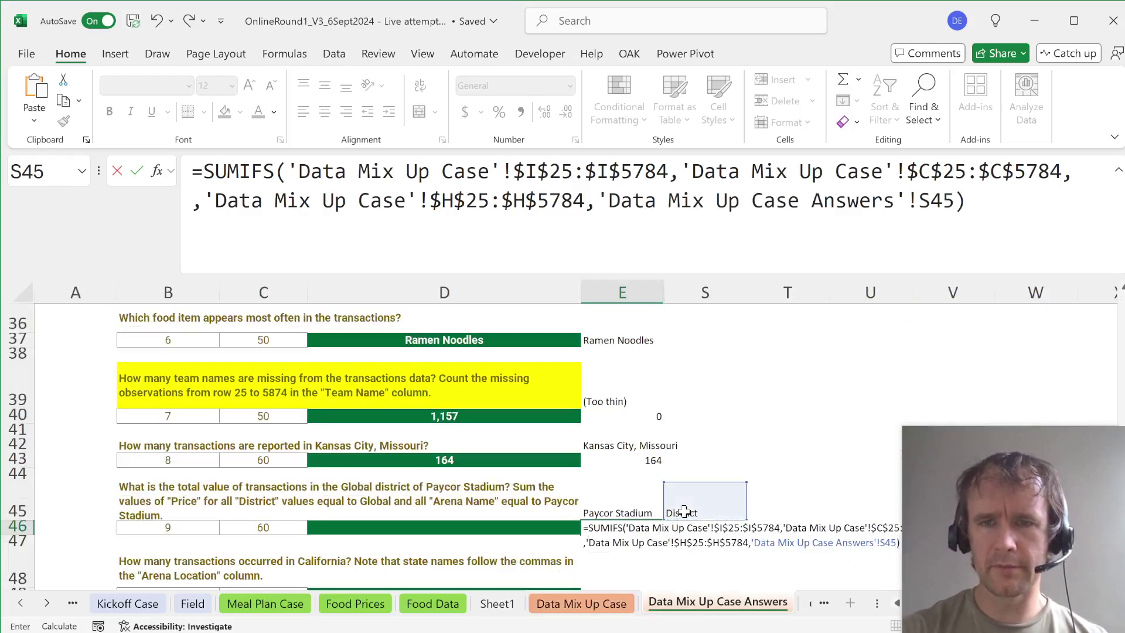
left_click(919, 201)
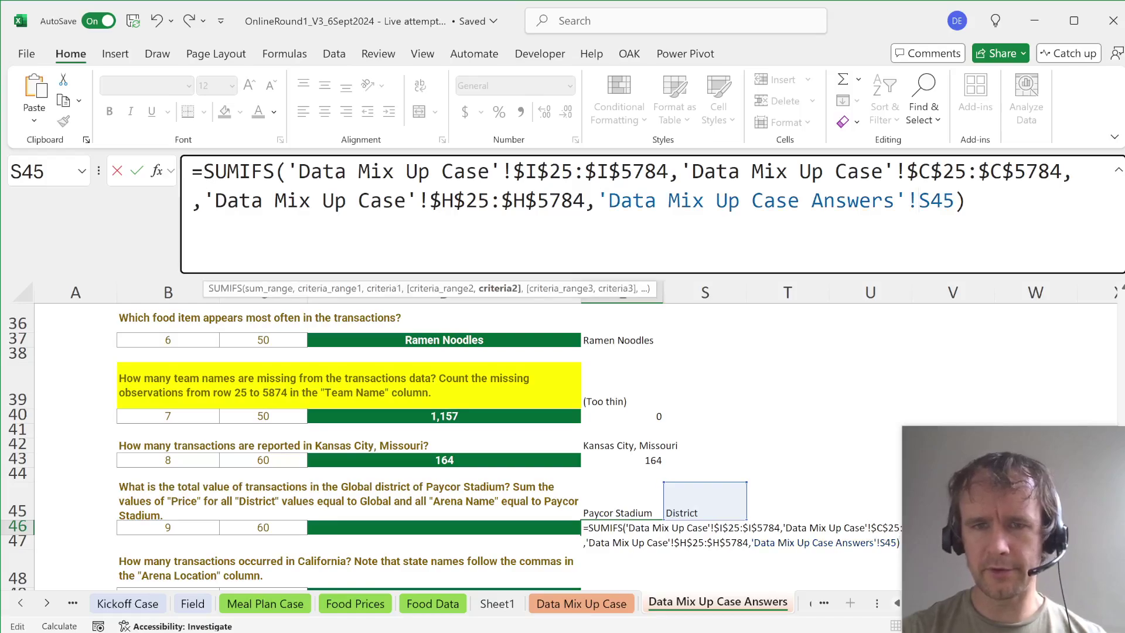
key("ctrl+shift+Left")
key("ctrl+shift+Right")
key("ctrl+shift+Right")
key("ctrl+shift+Left")
key("ctrl+shift+Left")
key("Delete")
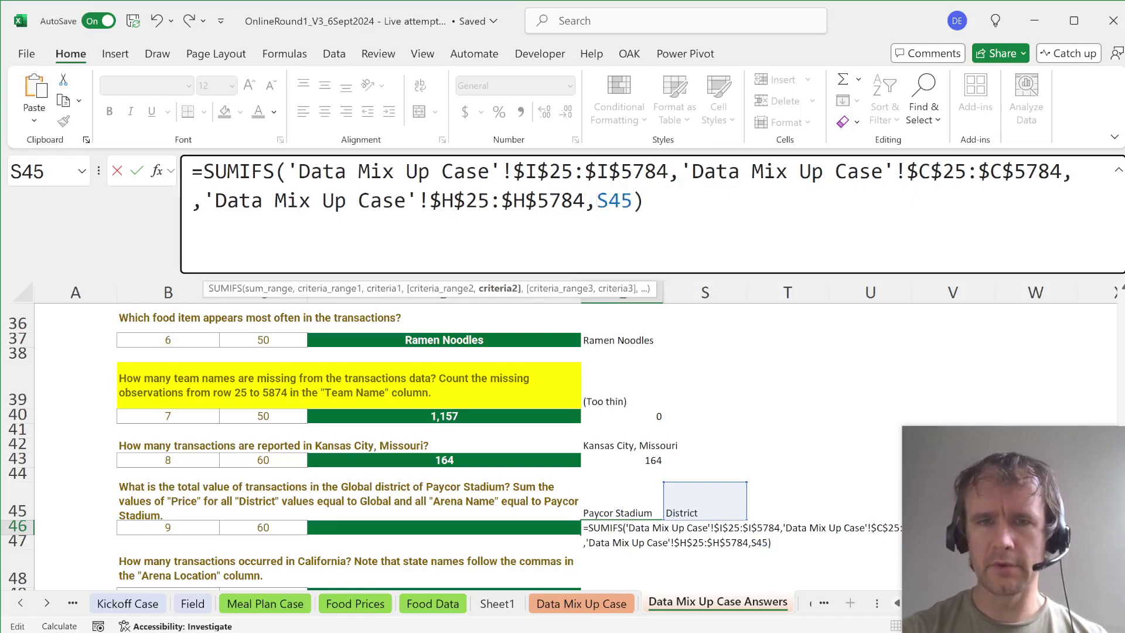
Step: Fill in E45 as the first criterion of the SUMIFS formula and enter the formula in E46
left_click(1073, 171)
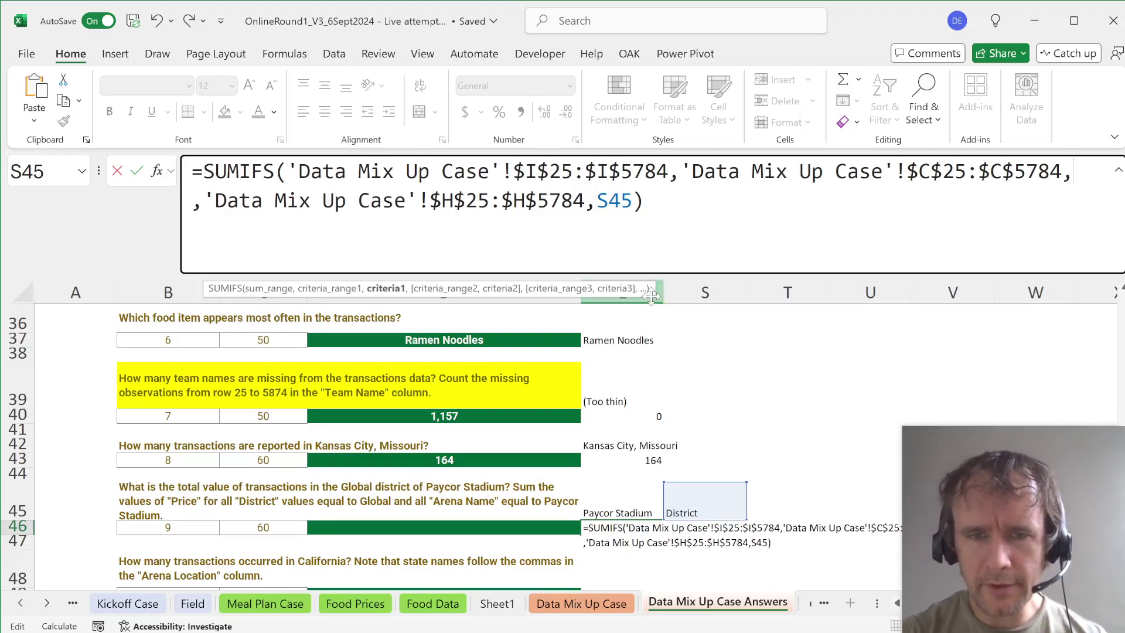
left_click_drag(652, 294, 618, 336)
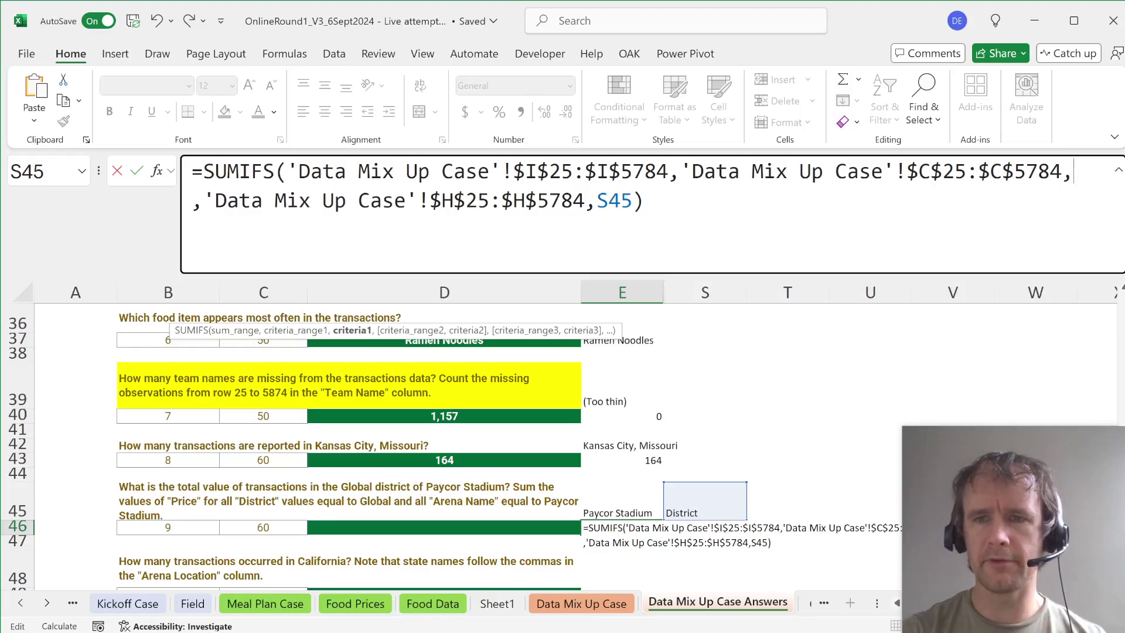
type("E45")
key("Delete")
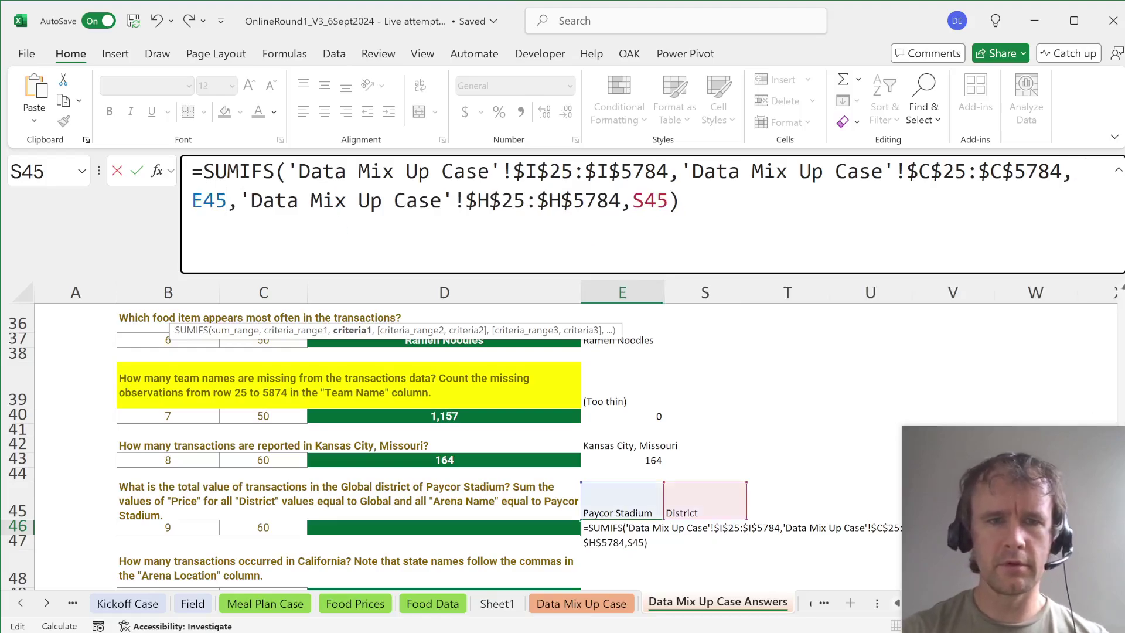
key("Return")
key("Up")
key("Left")
key("Right")
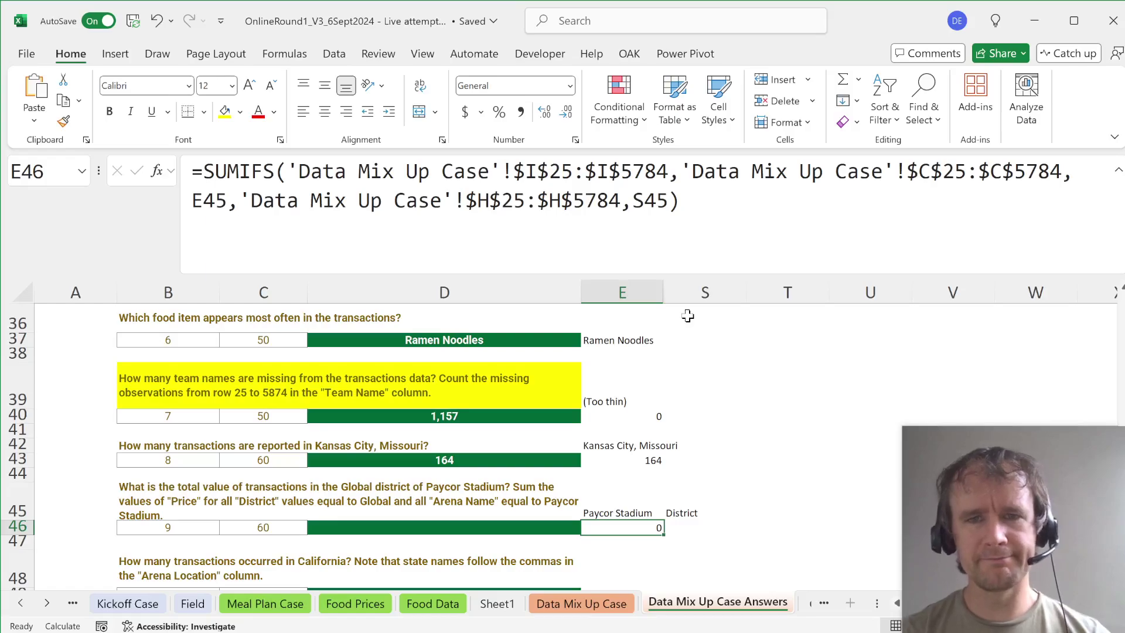
Step: Filter the transactions table on the Data Mix Up Case sheet to the arena Paycor Stadium
key("ctrl+Page_Up")
key("Up")
key("alt+Down")
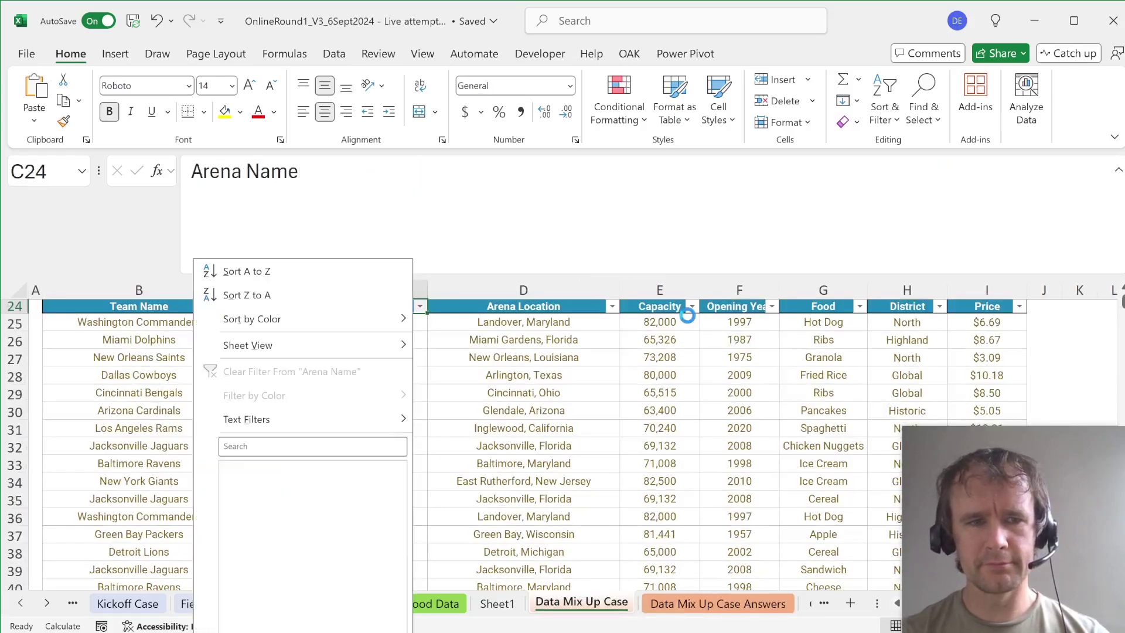
scroll(691, 322, "down", 4)
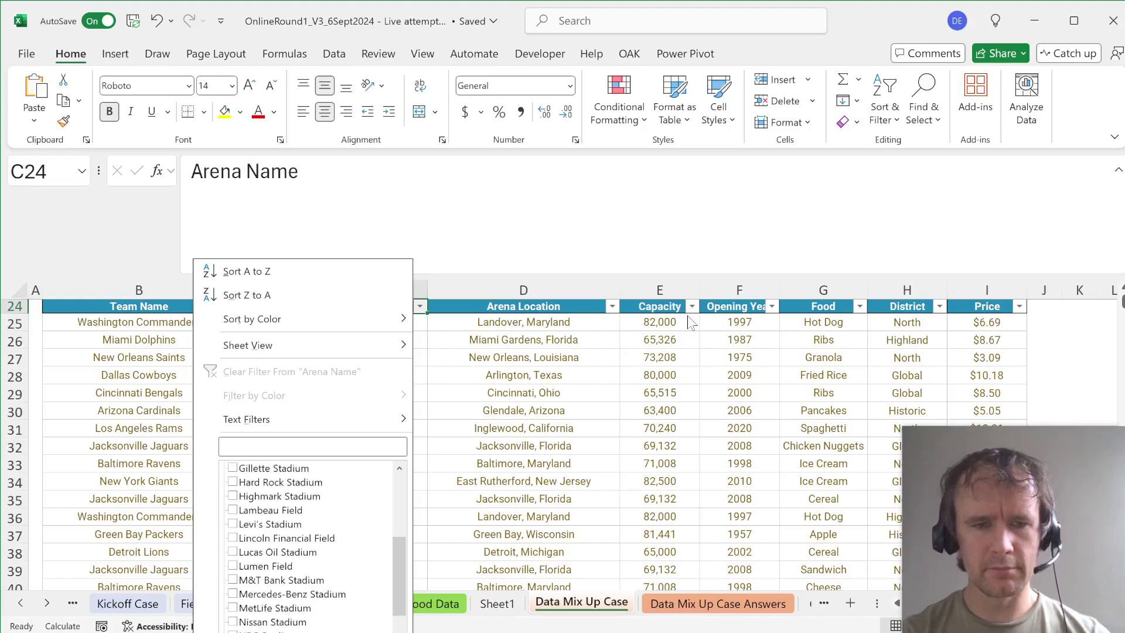
key("Return")
Step: Check which values the District column offers in its filter list
key("Right")
key("Right")
key("Right")
key("Right")
key("Right")
key("alt+Down")
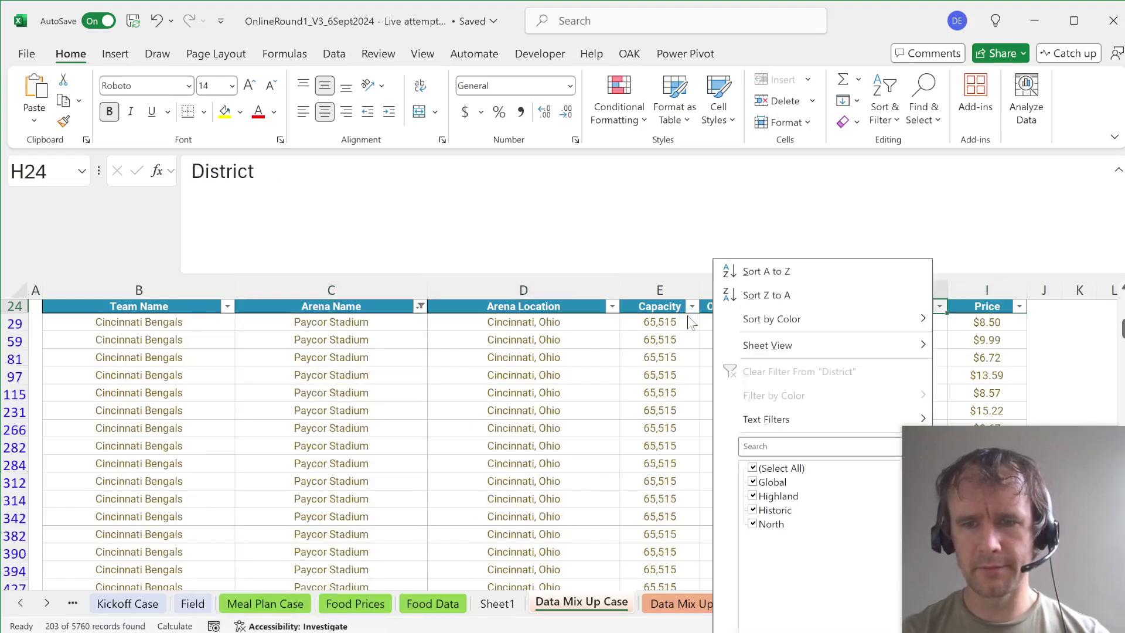
key("Down")
key("Down")
key("Down")
key("Down")
key("Down")
key("Down")
key("Down")
key("Down")
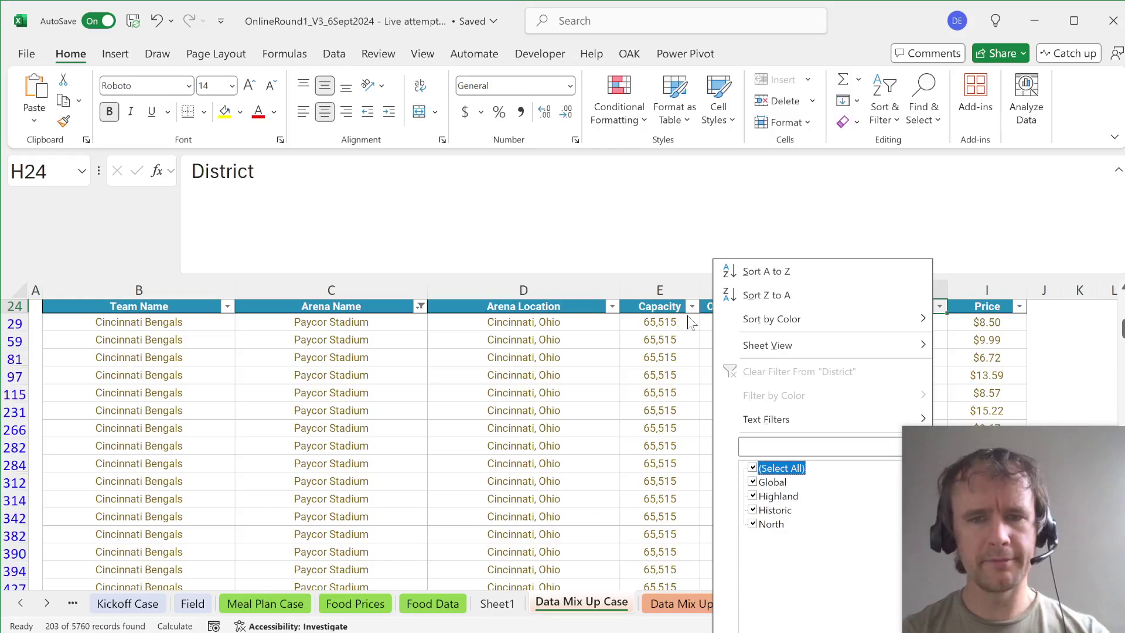
key("Escape")
Step: Replace the label in S45 on the answers sheet with Global as the district criterion
key("ctrl+Page_Down")
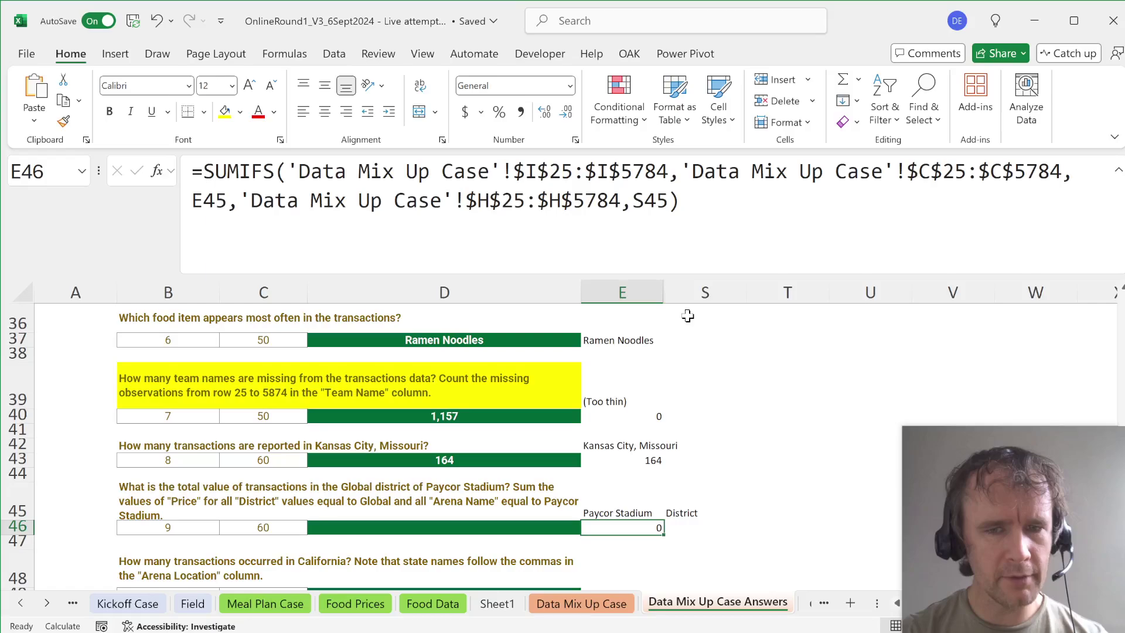
key("Up")
key("Right")
type("Global")
key("Return")
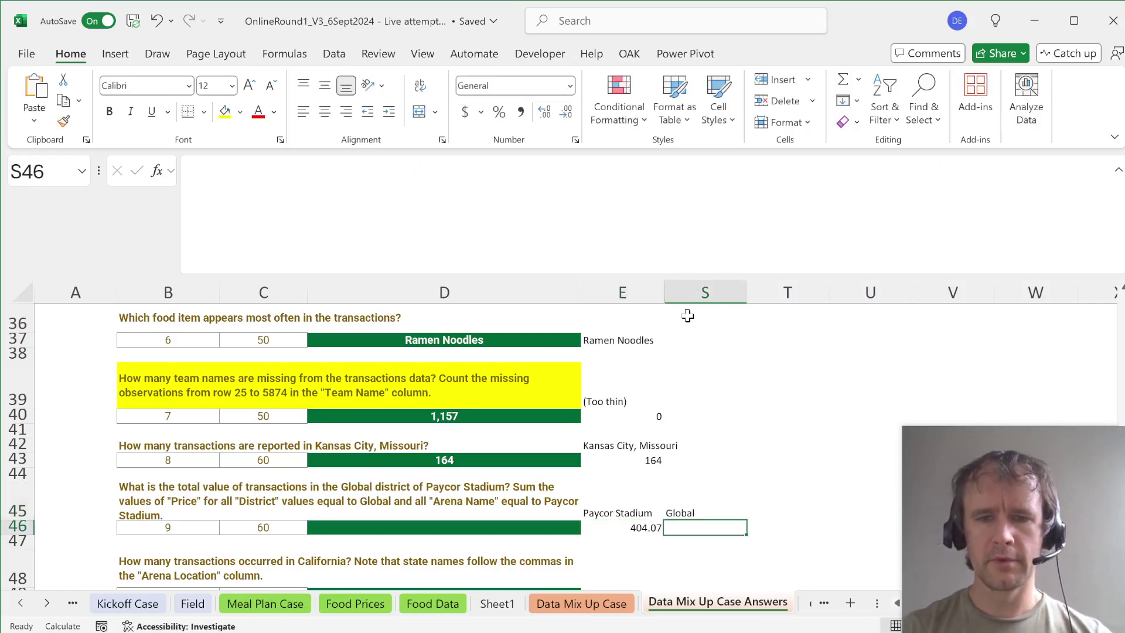
Step: Look through the answer choices for question 9 in D46 without choosing one
key("Left")
key("Left")
key("alt+Down")
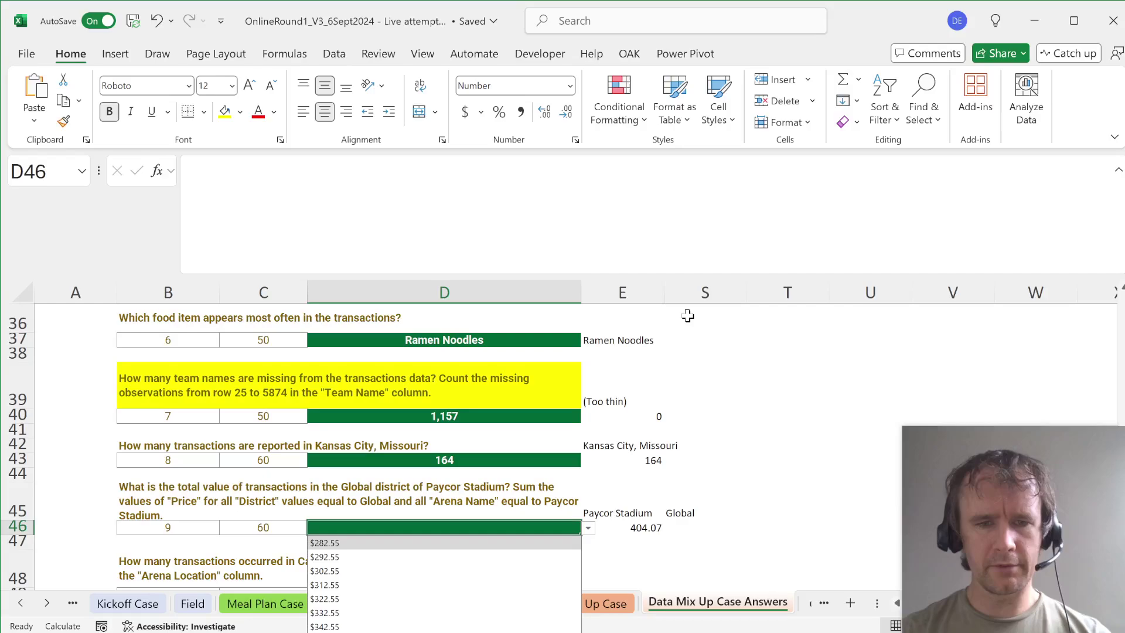
key("Down")
key("Down")
key("Down")
key("Down")
key("Down")
key("Down")
key("Down")
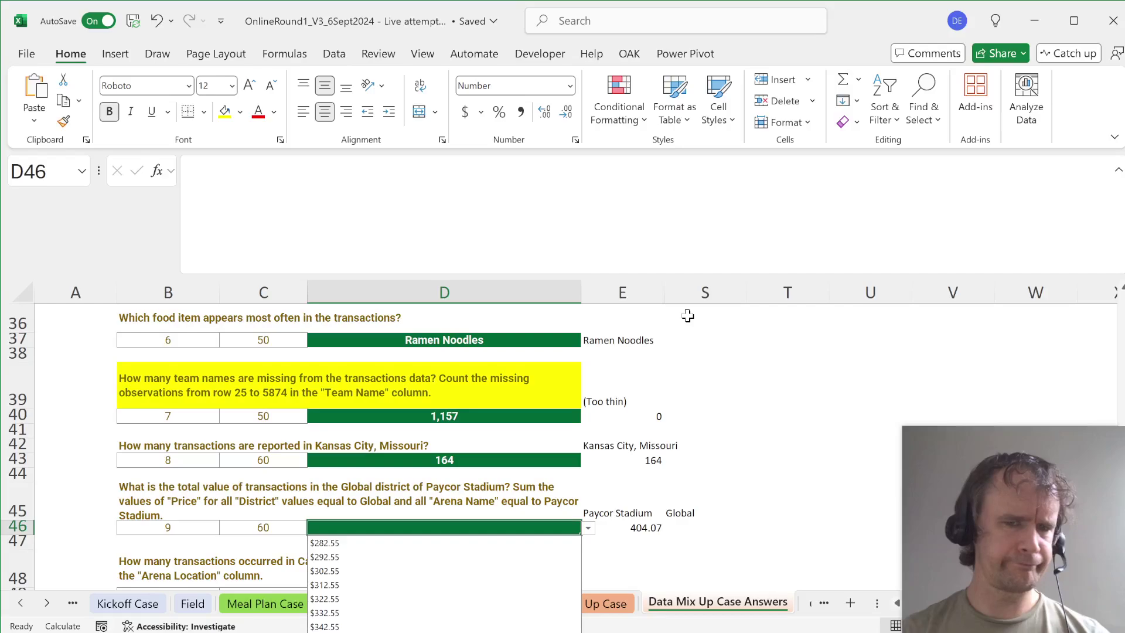
key("Escape")
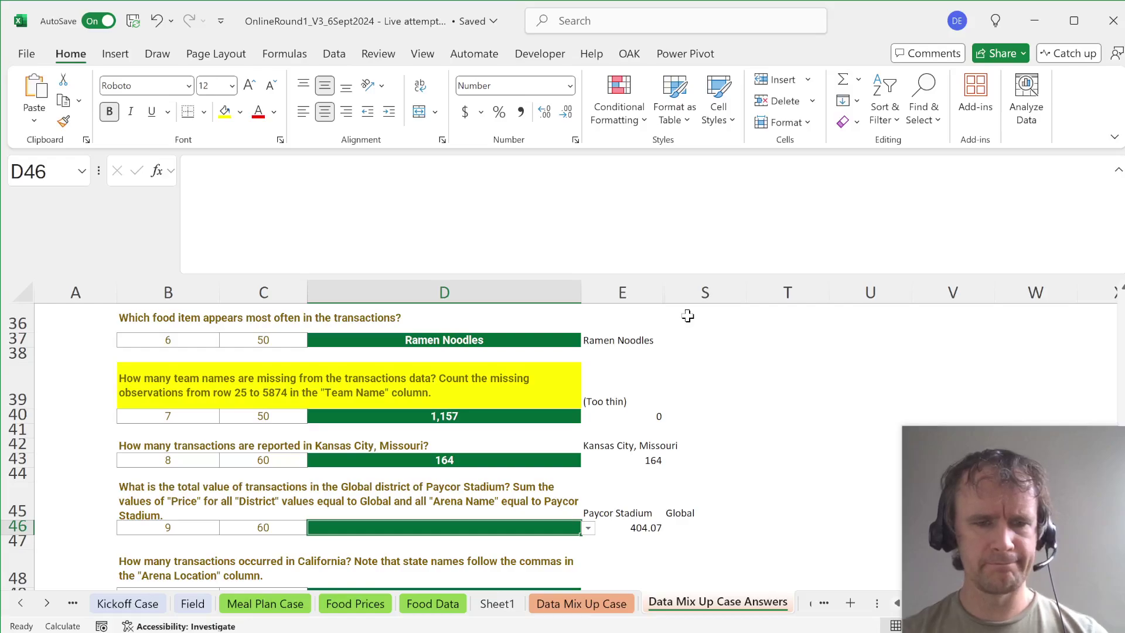
Step: Clear the filters from the transactions table on the Data Mix Up Case sheet
key("ctrl+Page_Up")
key("Left")
key("Right")
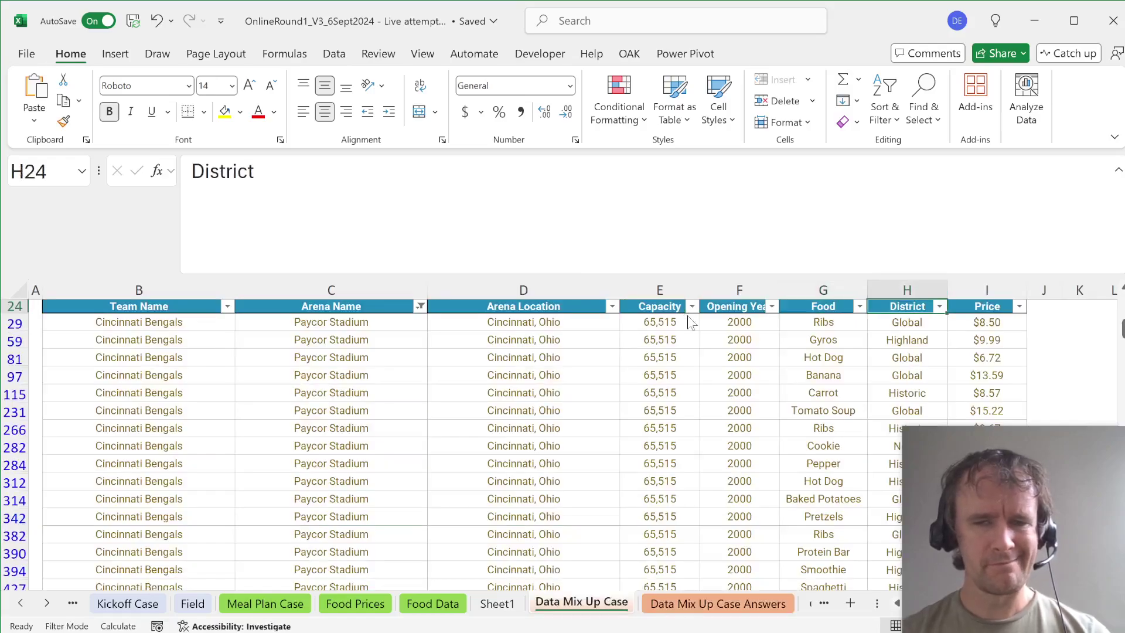
key("alt+d")
key("f")
key("s")
Step: Filter the Arena Name column to show only Paycor Stadium
key("Left")
key("Left")
key("Left")
key("Left")
key("Left")
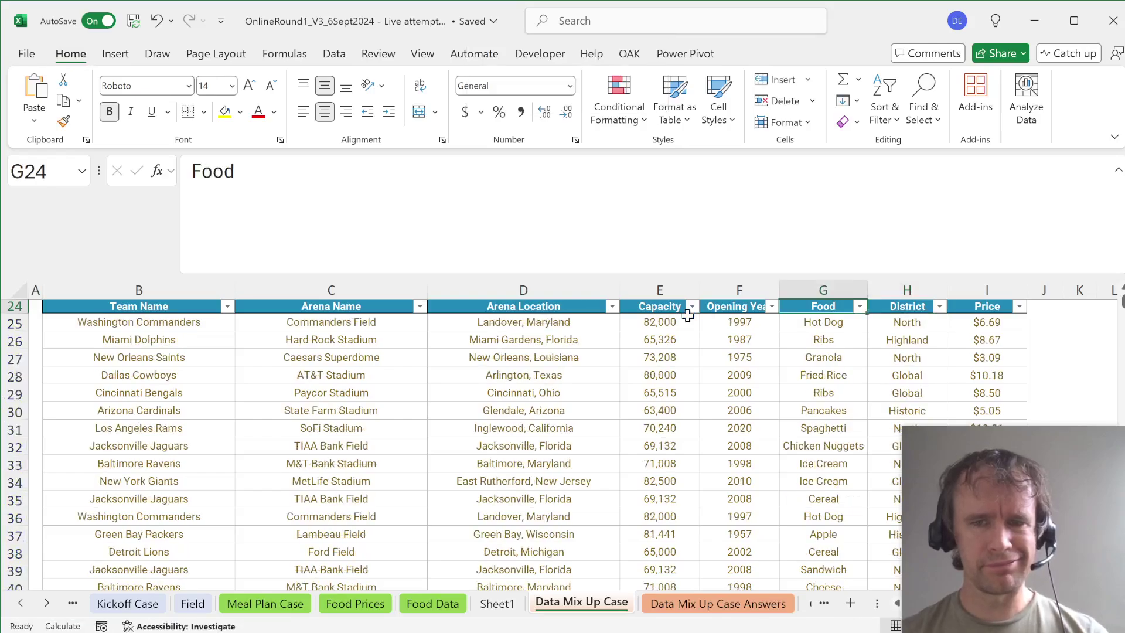
key("Right")
key("alt+Down")
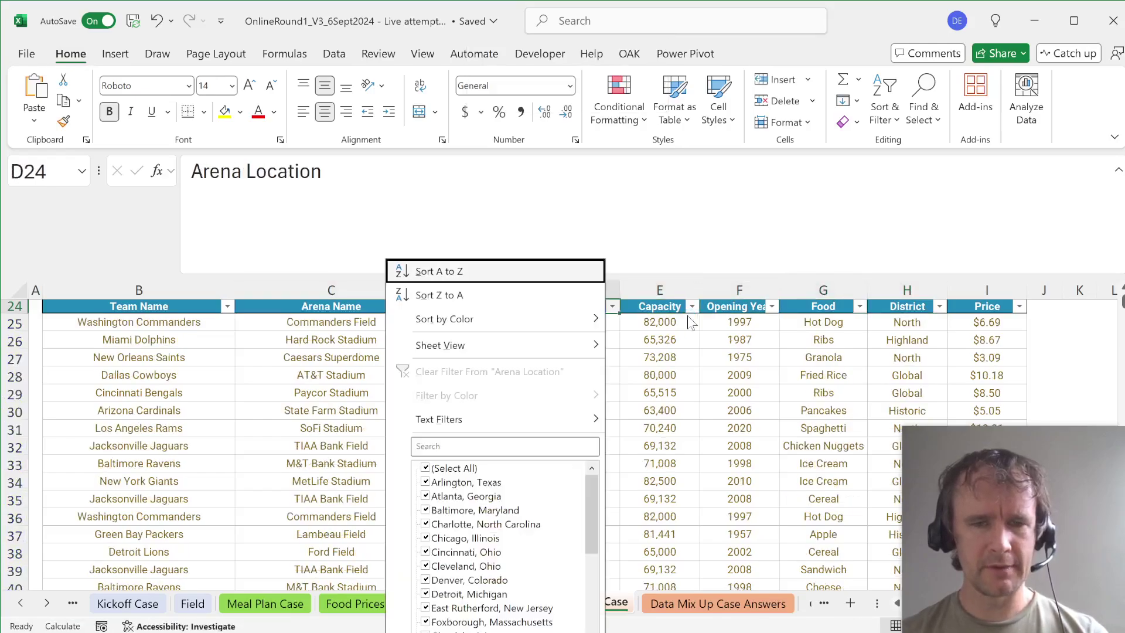
key("Escape")
key("Left")
key("alt+Down")
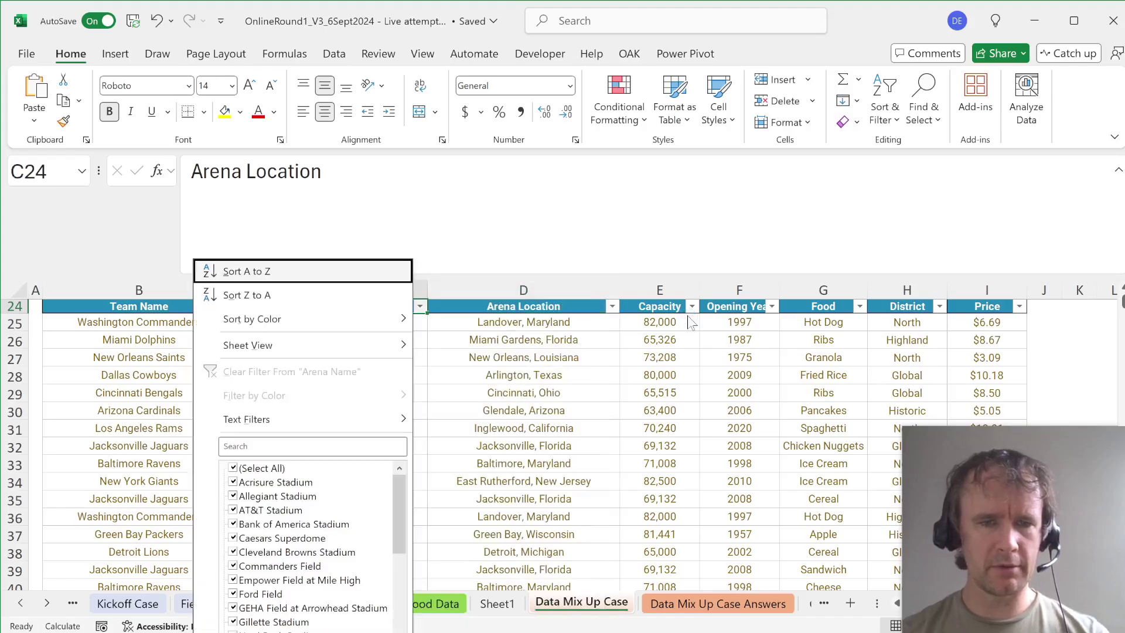
key("Down")
key("Up")
key("space")
key("p")
key("space")
key("Return")
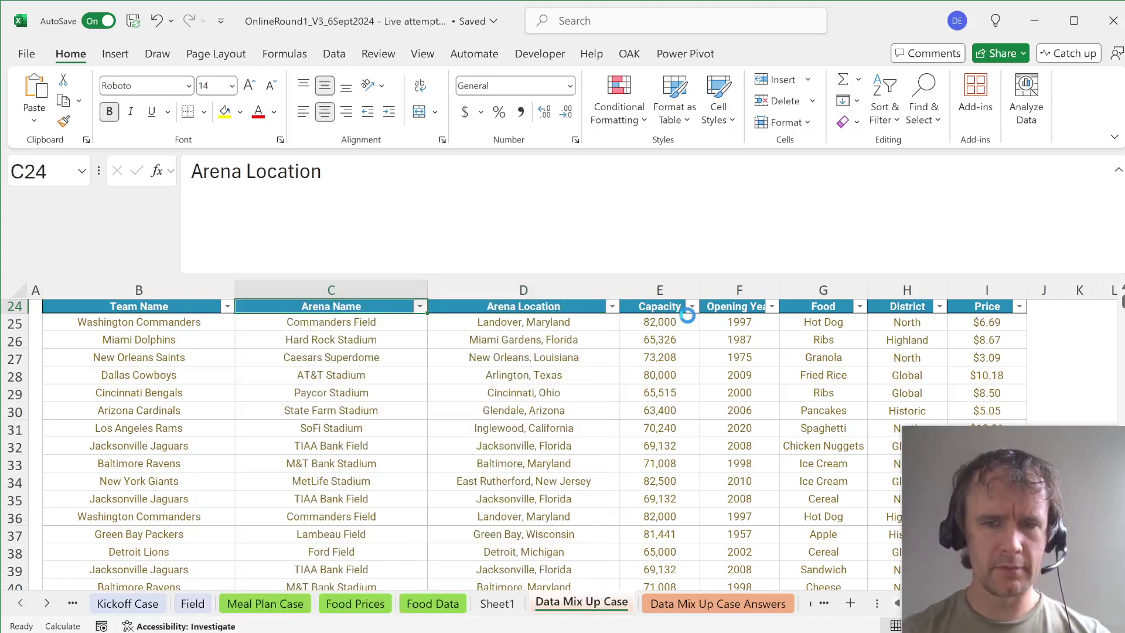
Step: Filter the District column of the Paycor Stadium transactions to Global only
key("Right")
key("Right")
key("Right")
key("Right")
key("ctrl+Page_Down")
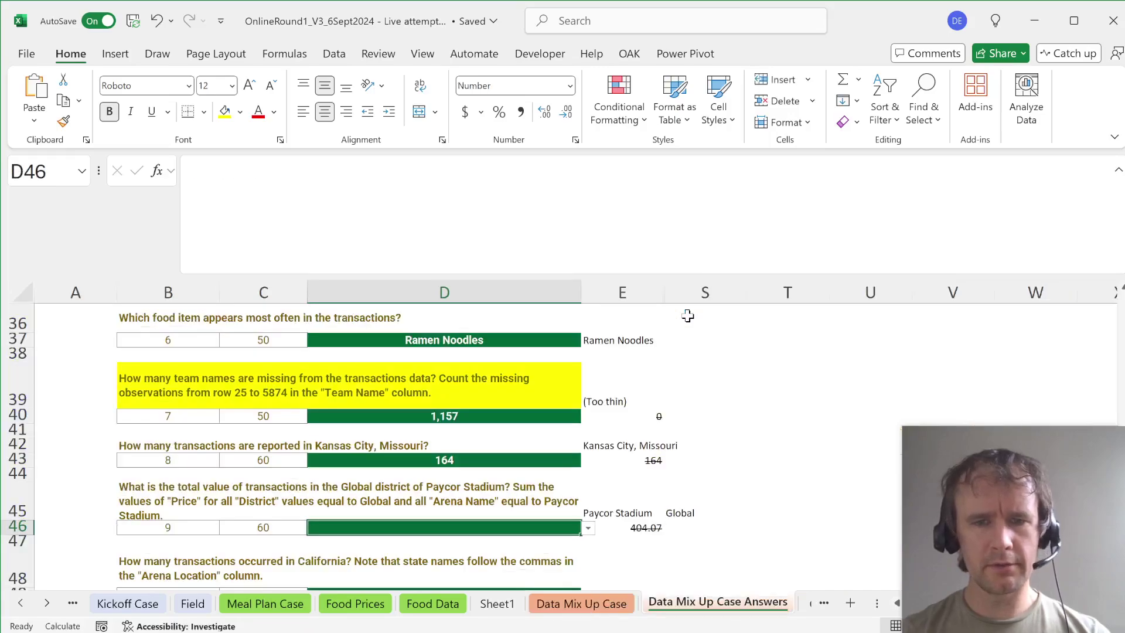
key("ctrl+Page_Up")
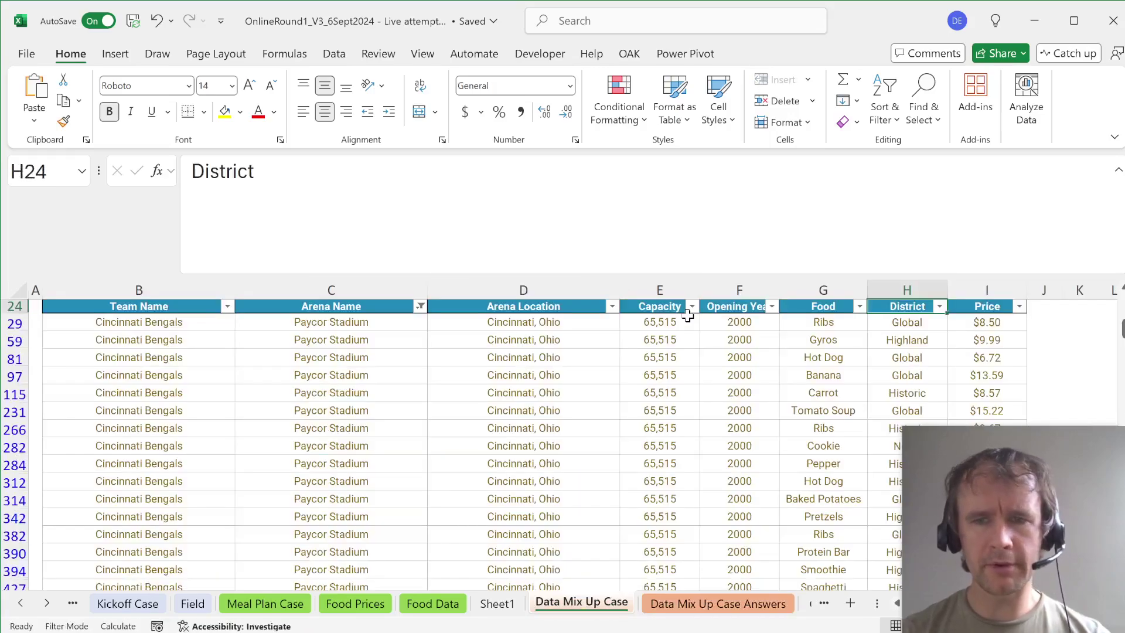
key("alt+Down")
key("Tab")
key("space")
key("Down")
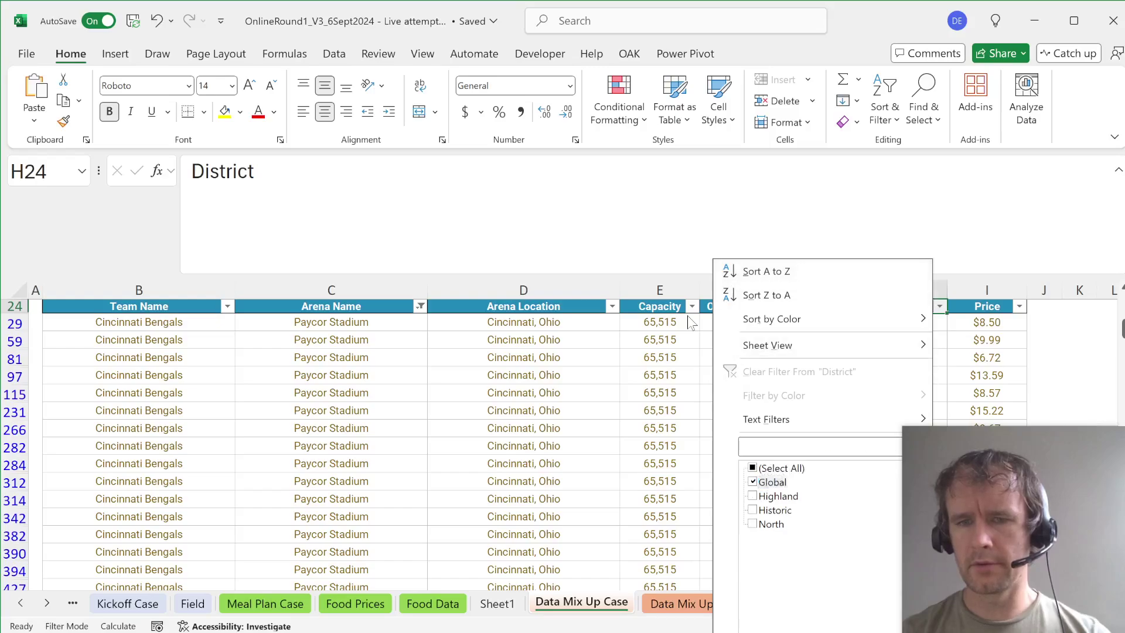
key("space")
key("Return")
Step: Select all filtered Price values to check their sum against the SUMIFS result in E46
key("ctrl+Page_Down")
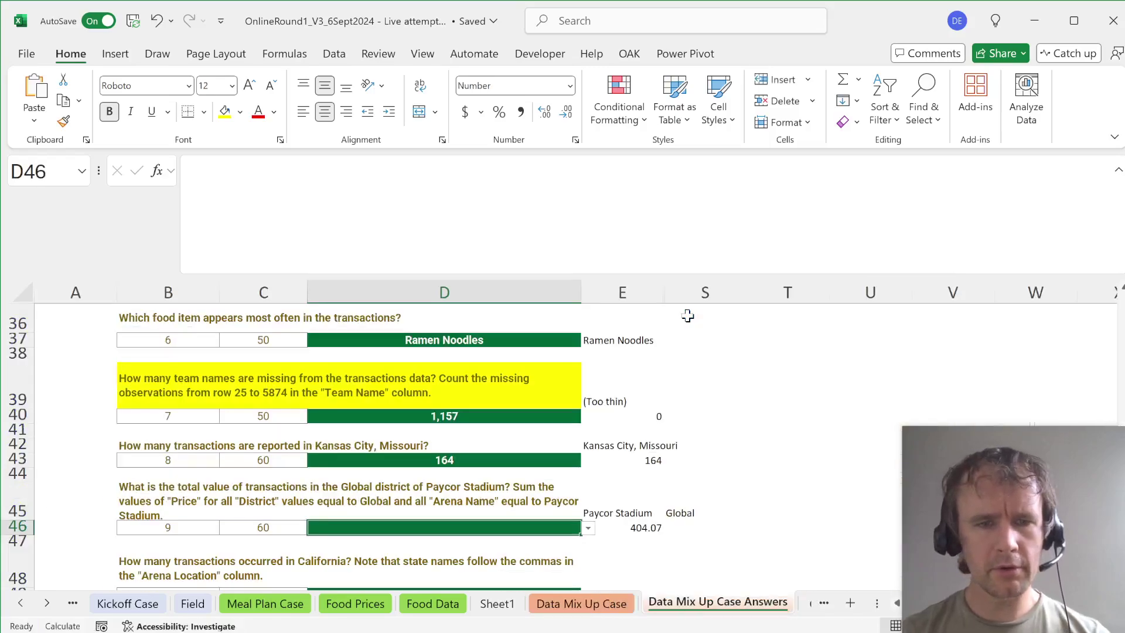
key("ctrl+Page_Up")
key("Right")
key("Down")
key("ctrl+shift+Down")
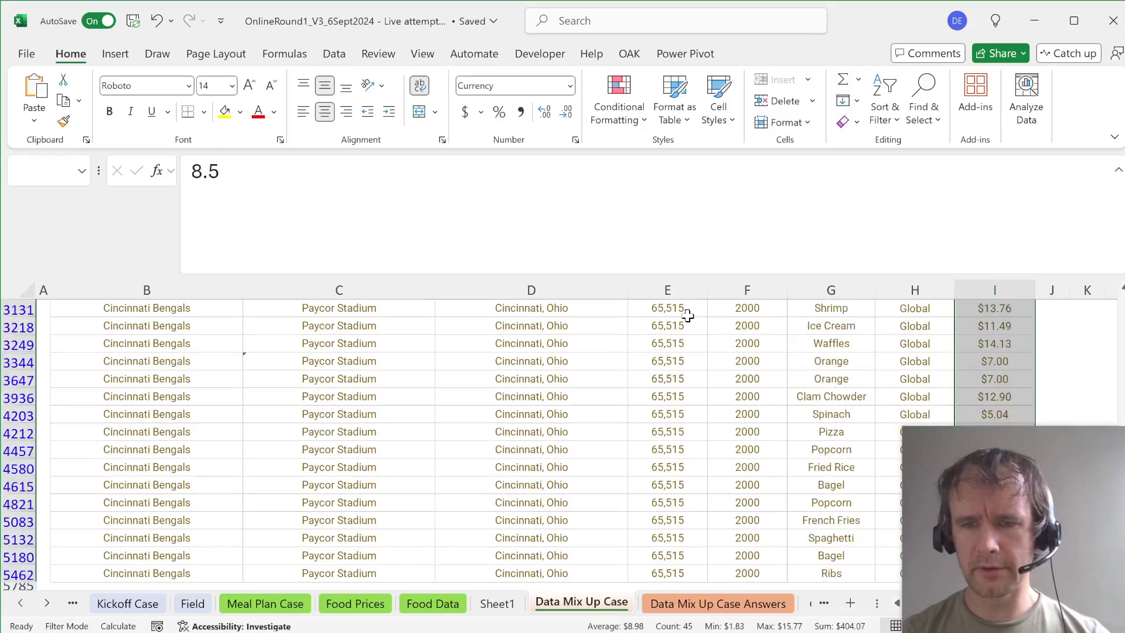
Step: Highlight the unanswered question 9 cell D46 in yellow and go to the question 10 answer cell D49
key("ctrl+Page_Down")
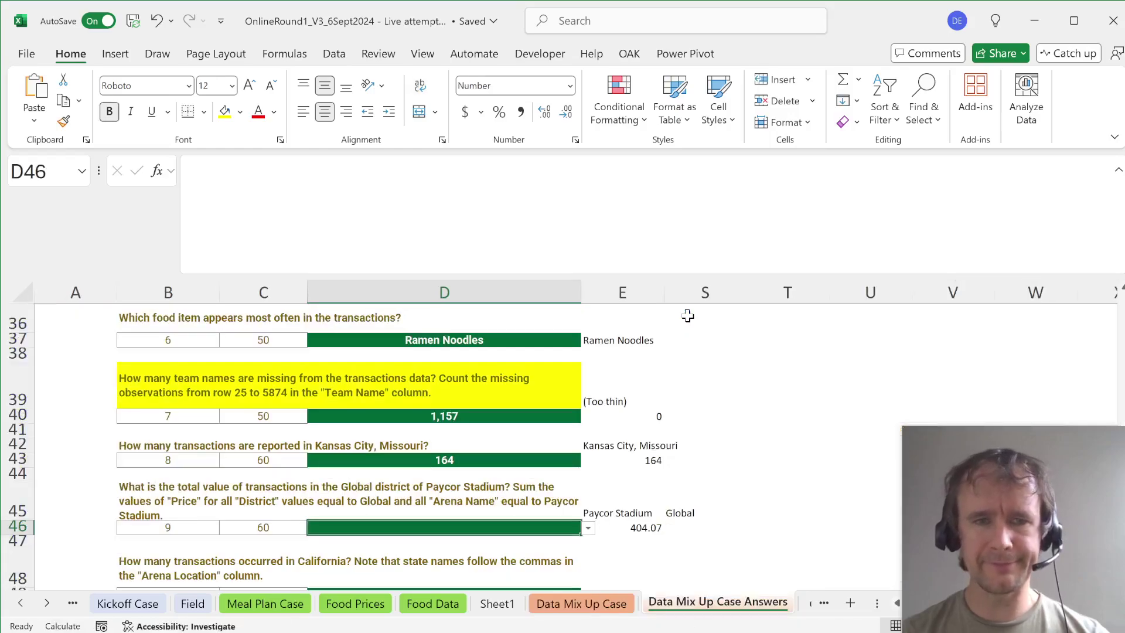
left_click(223, 112)
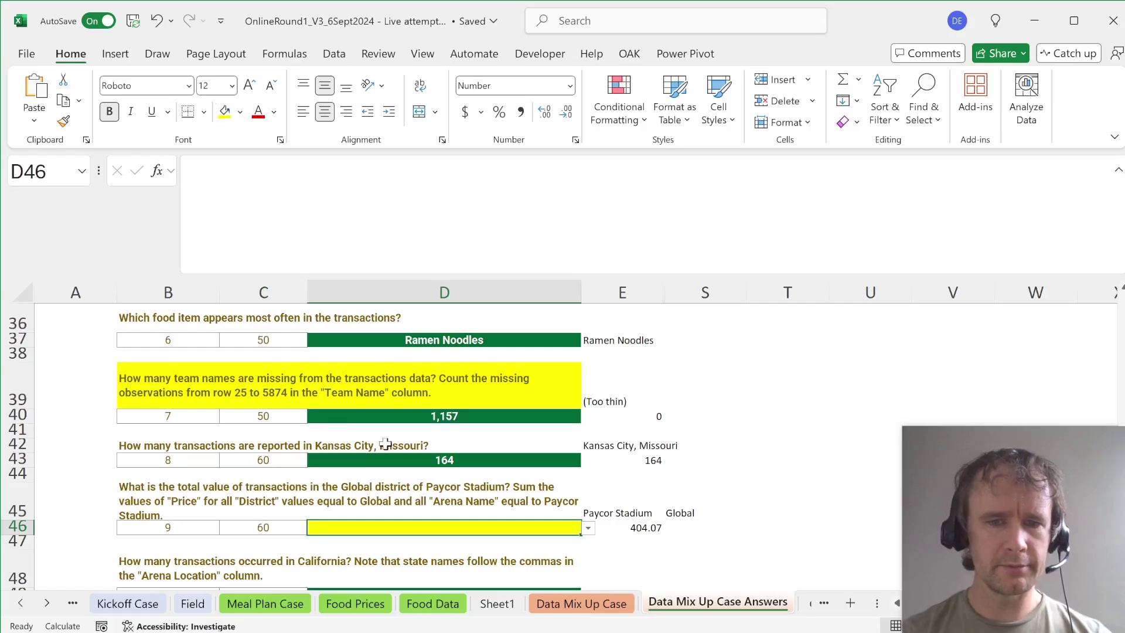
key("Down")
key("Down")
key("Down")
key("Down")
key("Down")
key("Up")
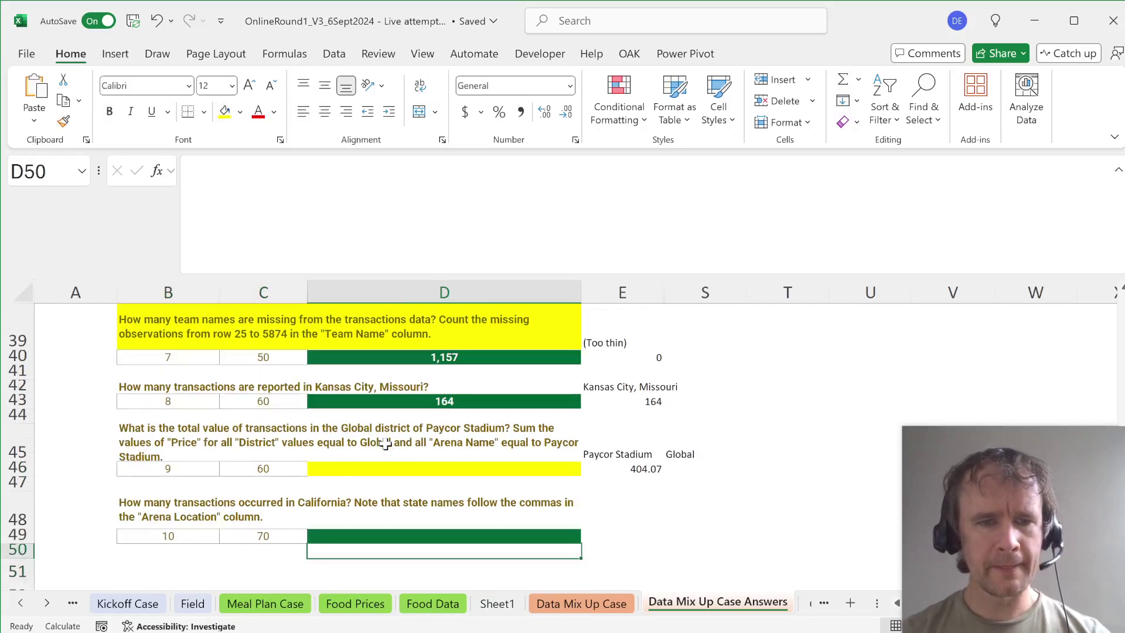
key("Up")
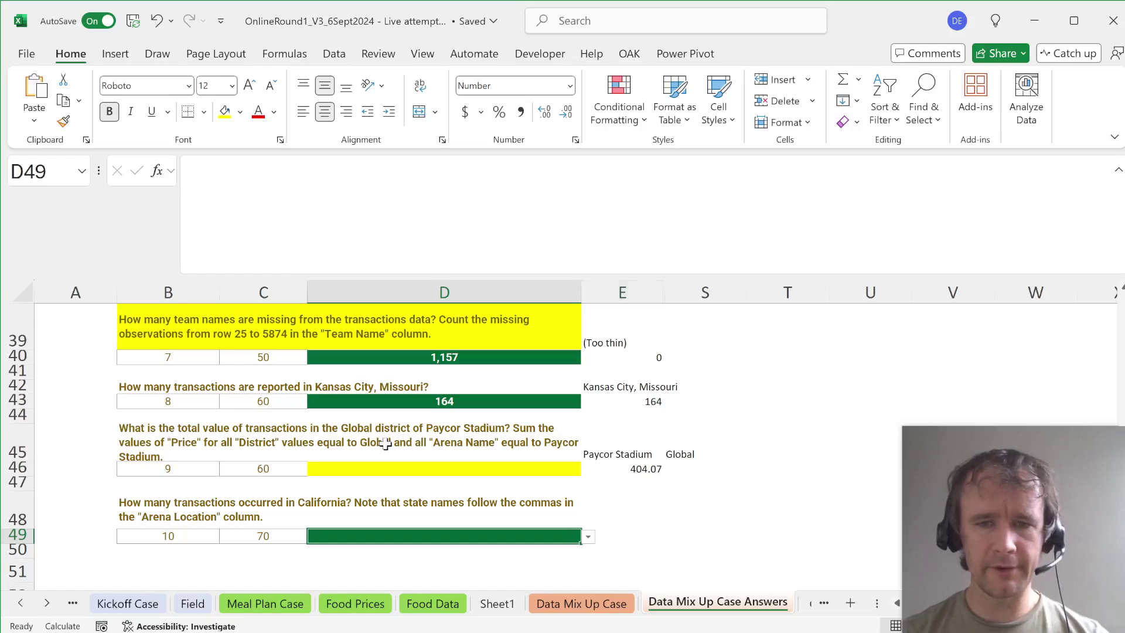
Step: Enter California as the state criterion in E48 beside question 10
key("Right")
key("Up")
type("Ca")
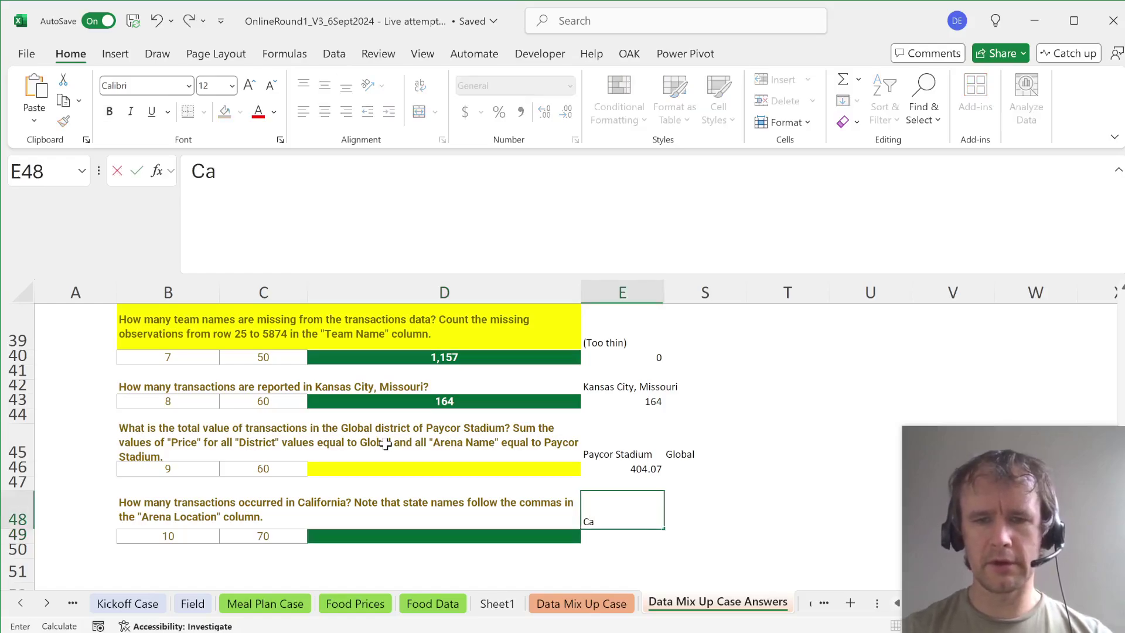
type("lifornia")
key("Return")
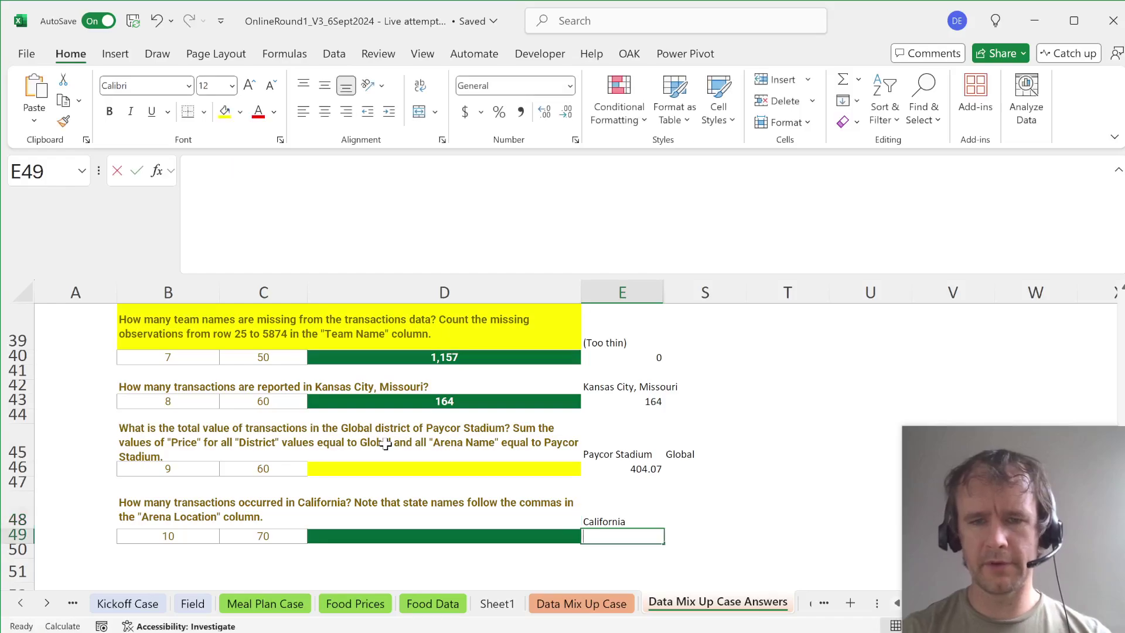
Step: Start a COUNTIFS formula in E49 with the Arena Location range $D$24:$D$5785 of the Data Mix Up Case sheet as absolute criteria range
type("=countifs")
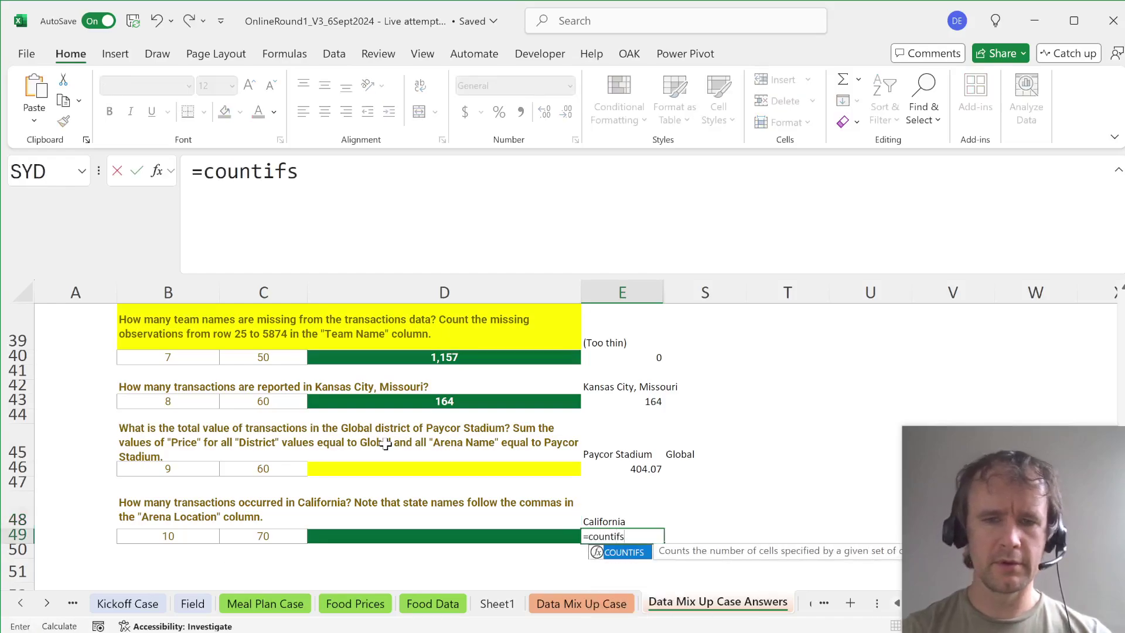
key("Tab")
key("ctrl+Page_Up")
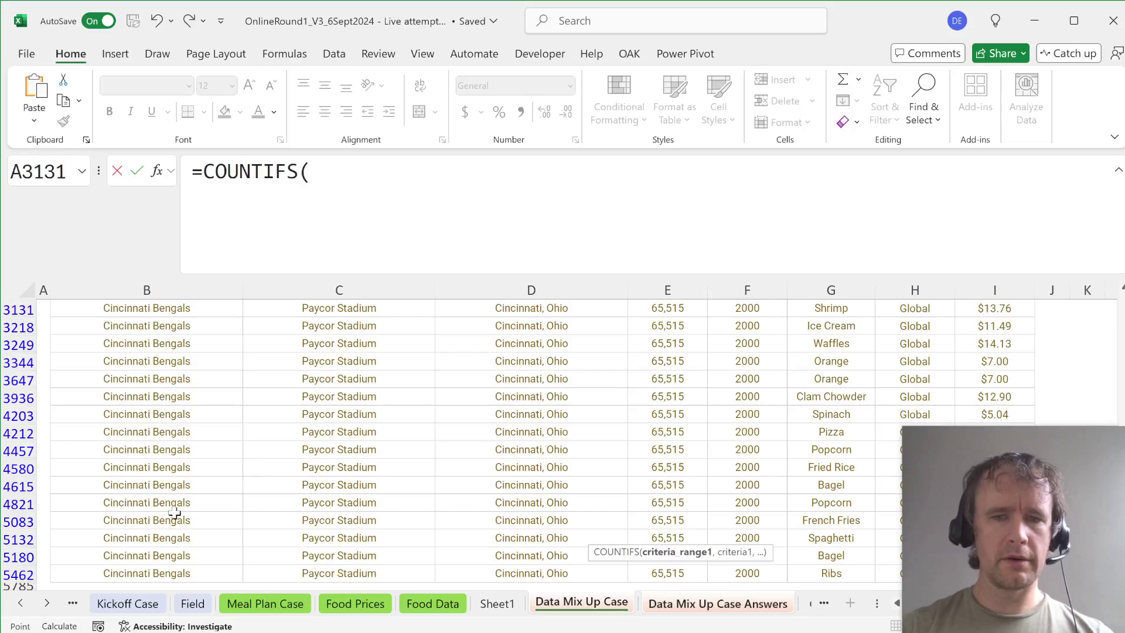
left_click(553, 359)
key("ctrl+Up")
key("Down")
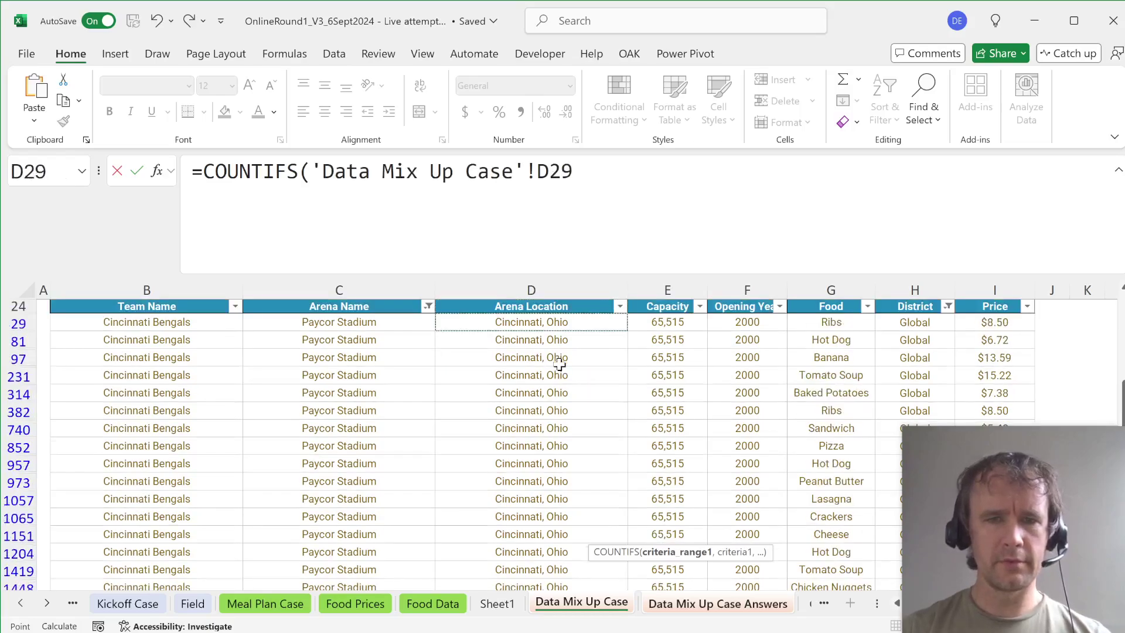
key("Up")
key("ctrl+shift+Down")
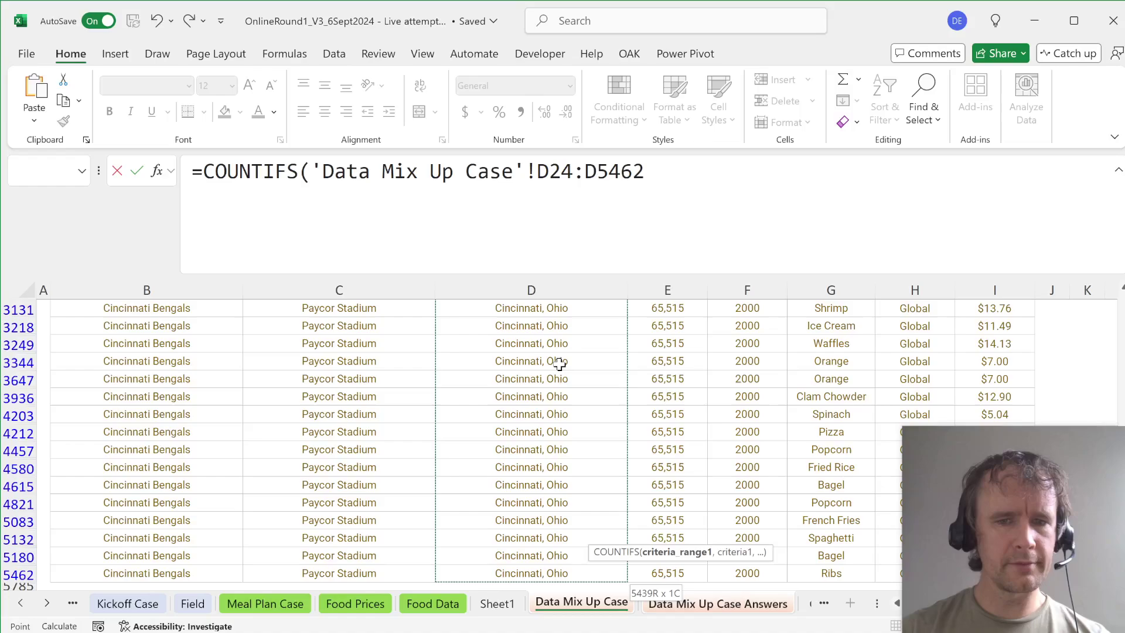
key("shift+Down")
key("F4")
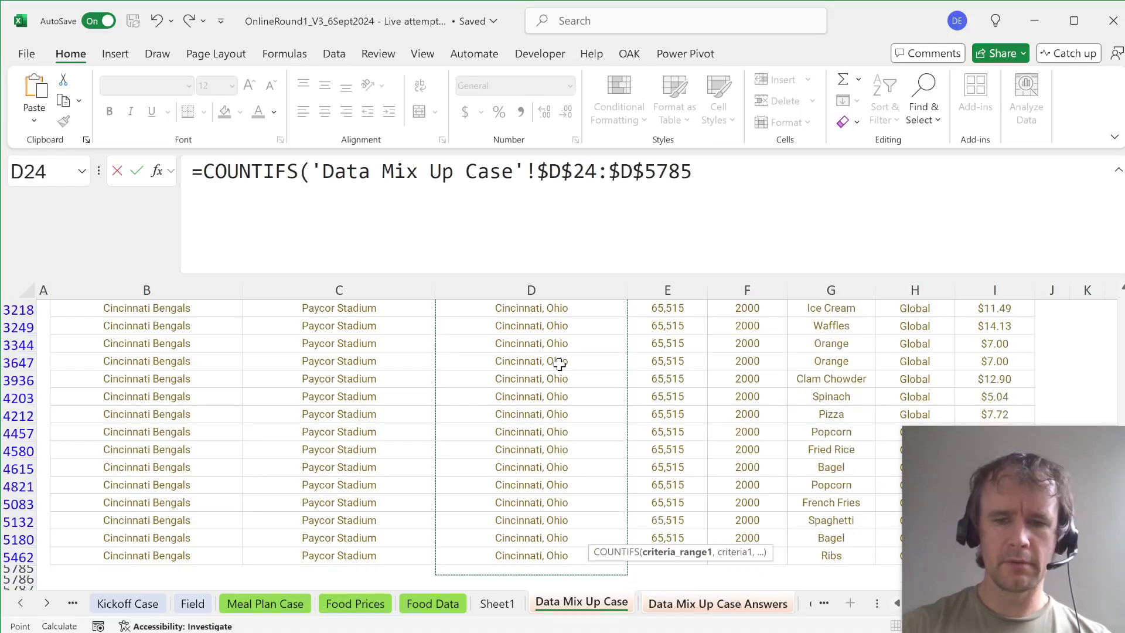
Step: Complete the COUNTIFS formula in E49 with the wildcard criterion "*"&E48 to match locations ending in the state name
type(",")
key("ctrl+Page_Down")
type("\"*\"&")
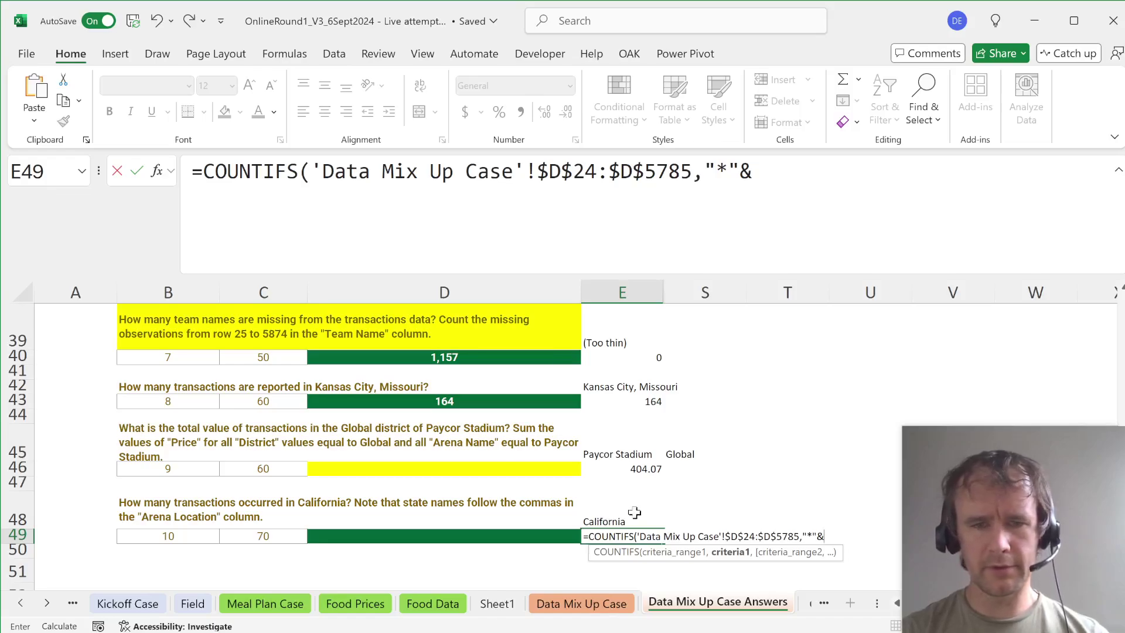
type("E48)")
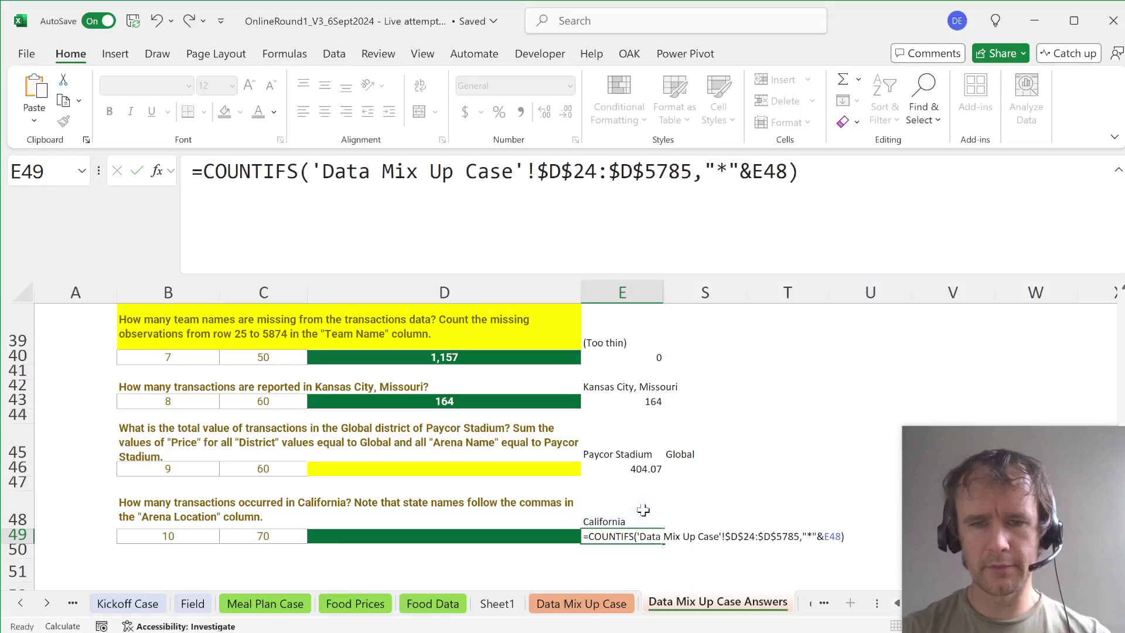
key("ctrl+Return")
Step: Choose 541 as the answer to question 10 in D49
key("Left")
key("alt+Down")
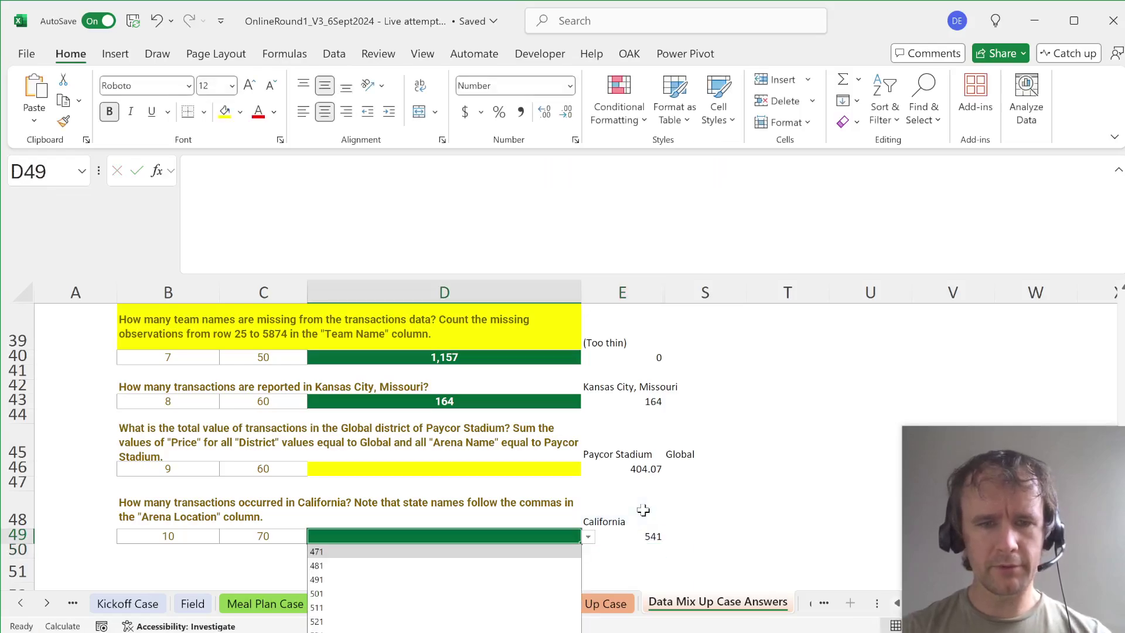
key("Down")
key("Down")
key("Down")
key("Down")
key("Down")
key("Down")
key("Down")
key("Return")
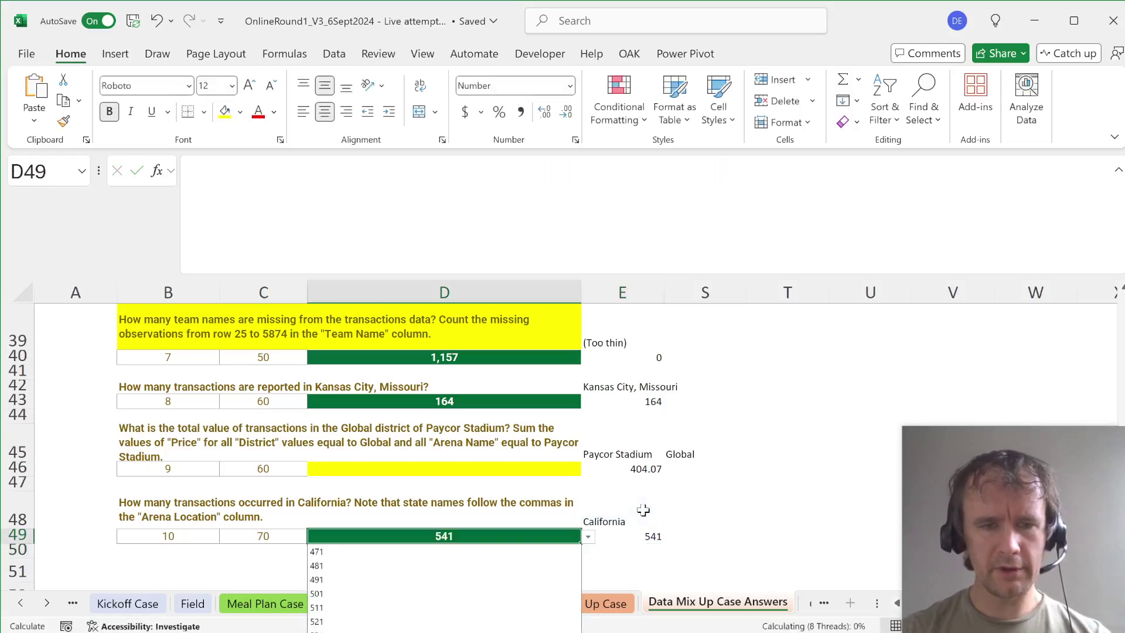
Step: Review the Data Mix Up answers sheet from question 10 up to the title, checking for questions without an answer and E46's SUMIFS formula
left_click(389, 469)
scroll(387, 471, "up", 6)
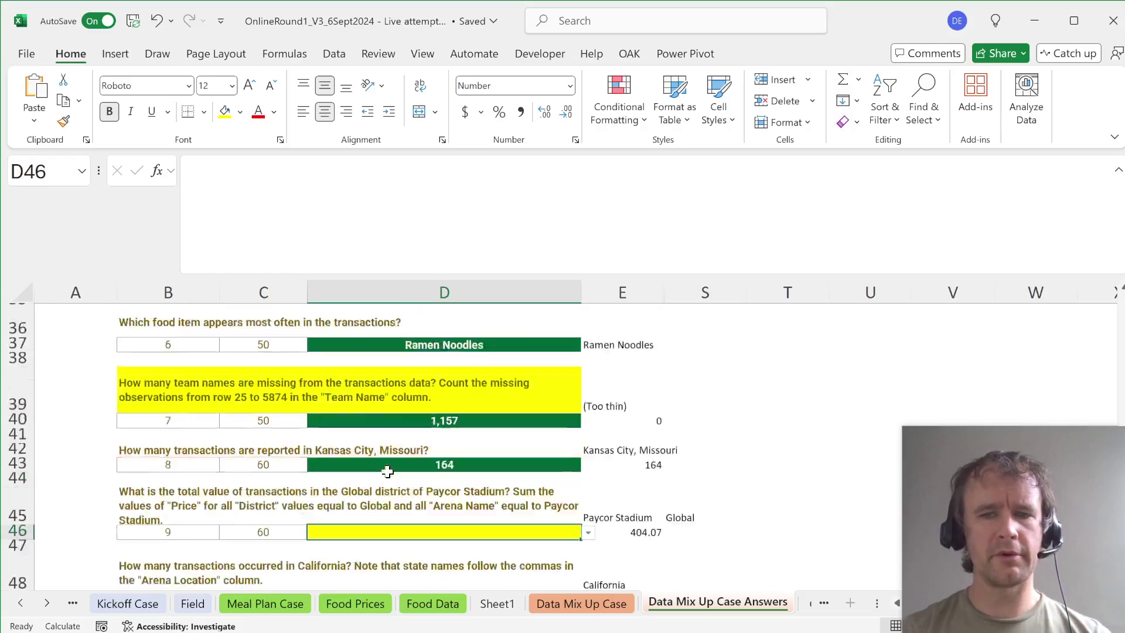
scroll(387, 472, "down", 7)
scroll(387, 472, "up", 1)
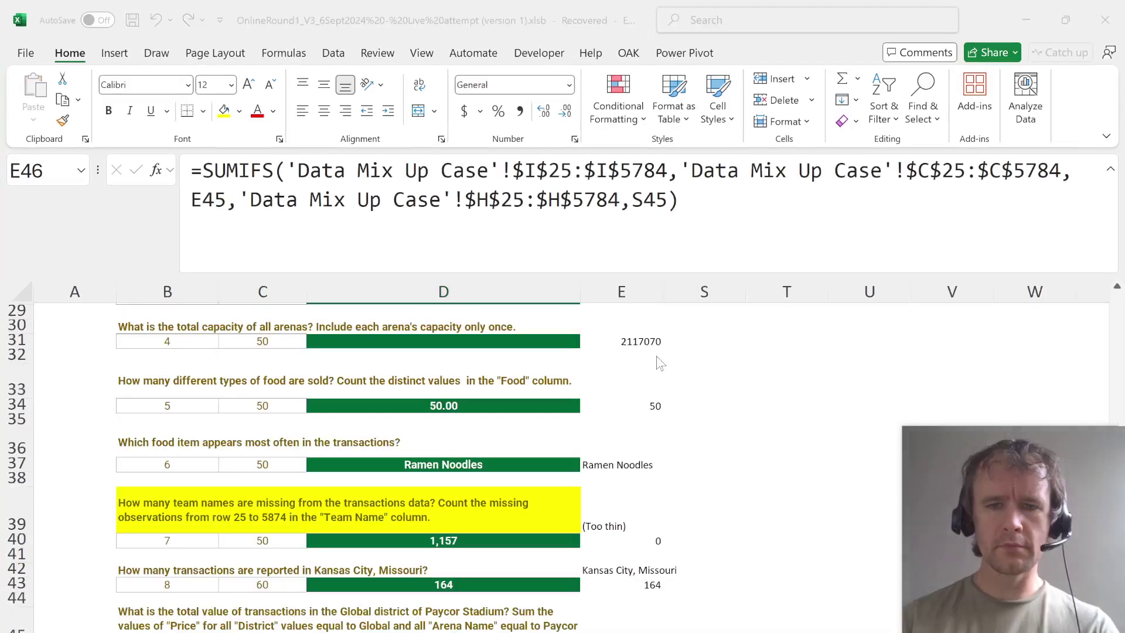
scroll(505, 431, "up", 2)
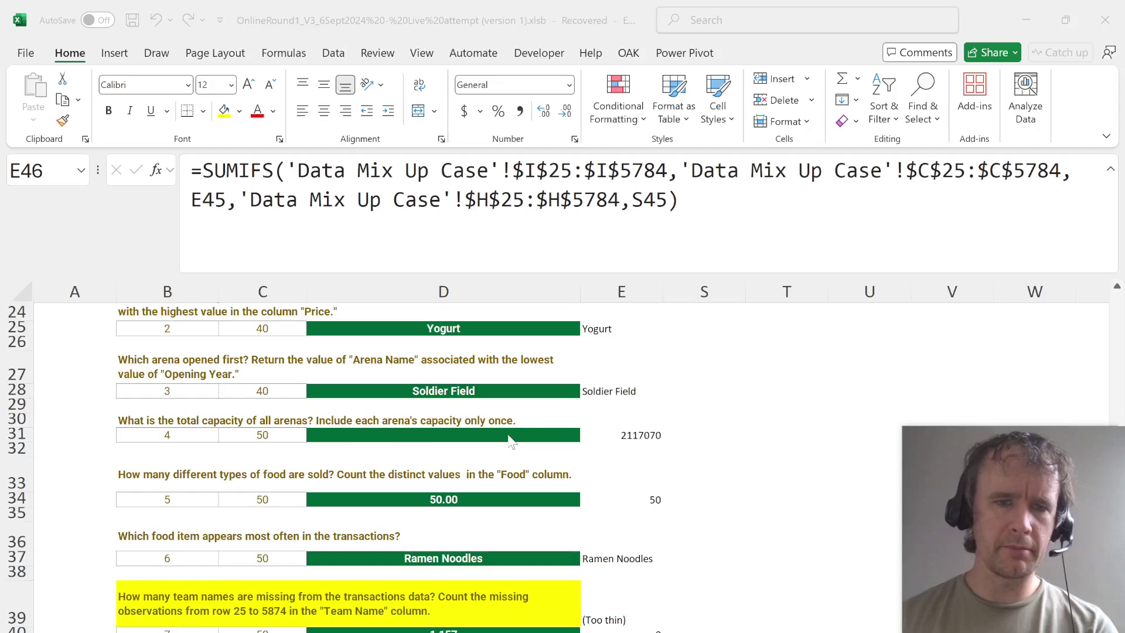
left_click(171, 434)
scroll(170, 434, "down", 2)
key("F2")
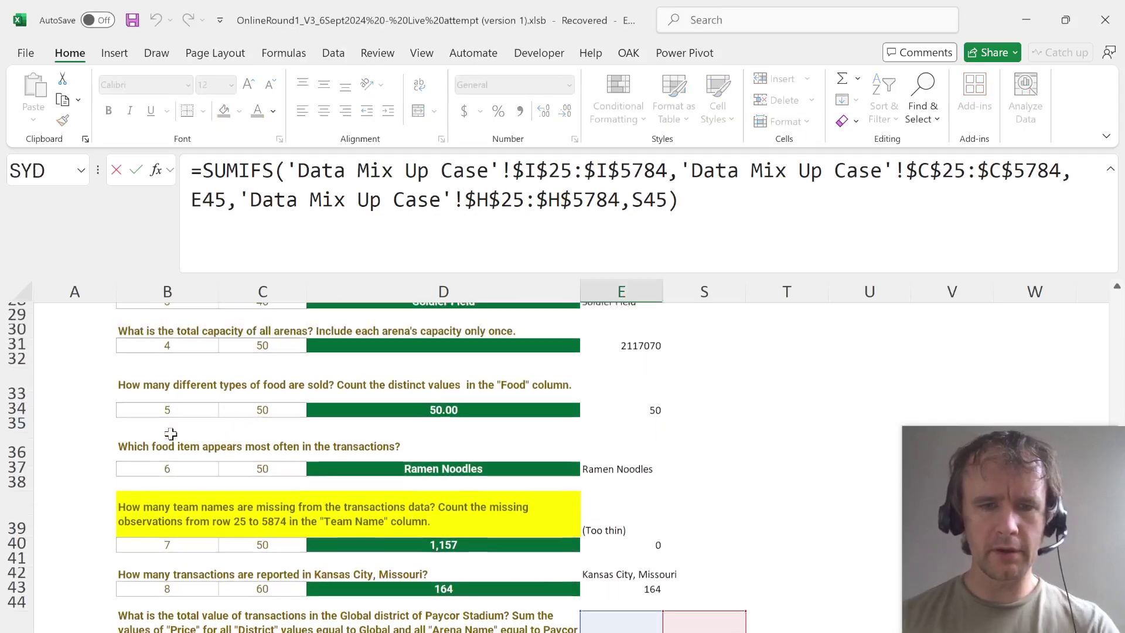
key("Escape")
scroll(164, 469, "down", 3)
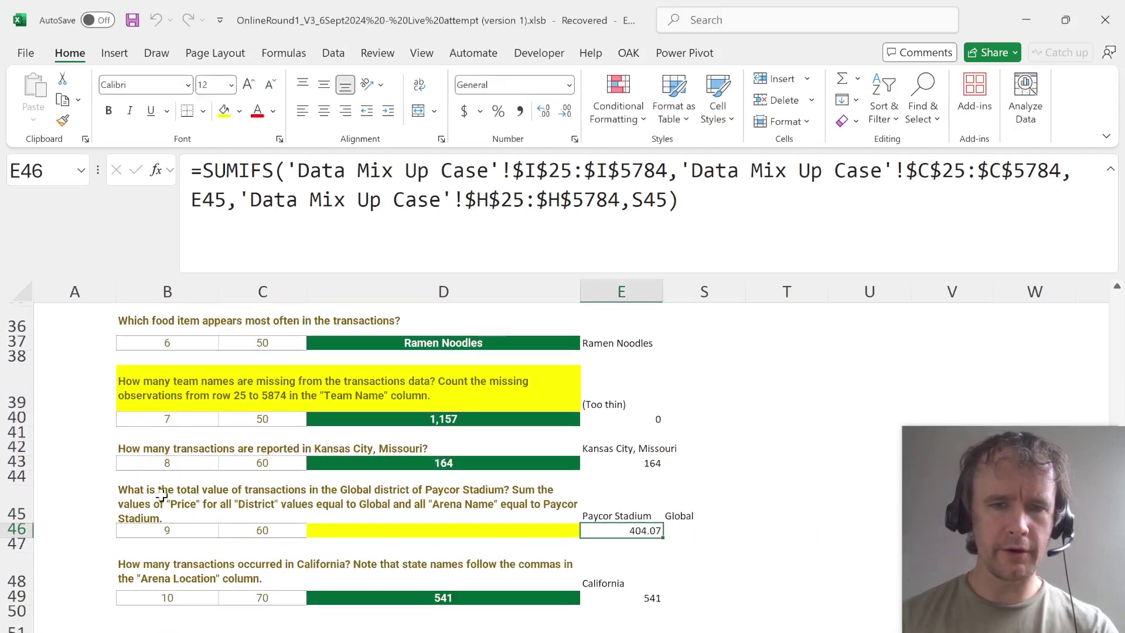
left_click(169, 530)
scroll(171, 530, "up", 4)
scroll(173, 529, "up", 4)
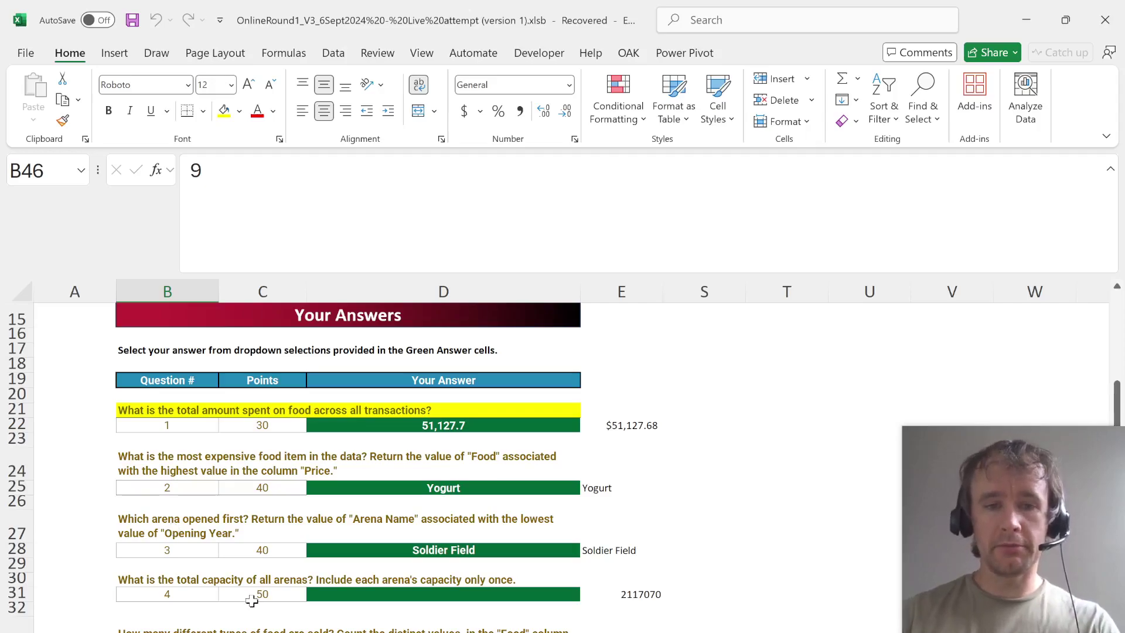
scroll(253, 598, "down", 6)
scroll(254, 600, "up", 11)
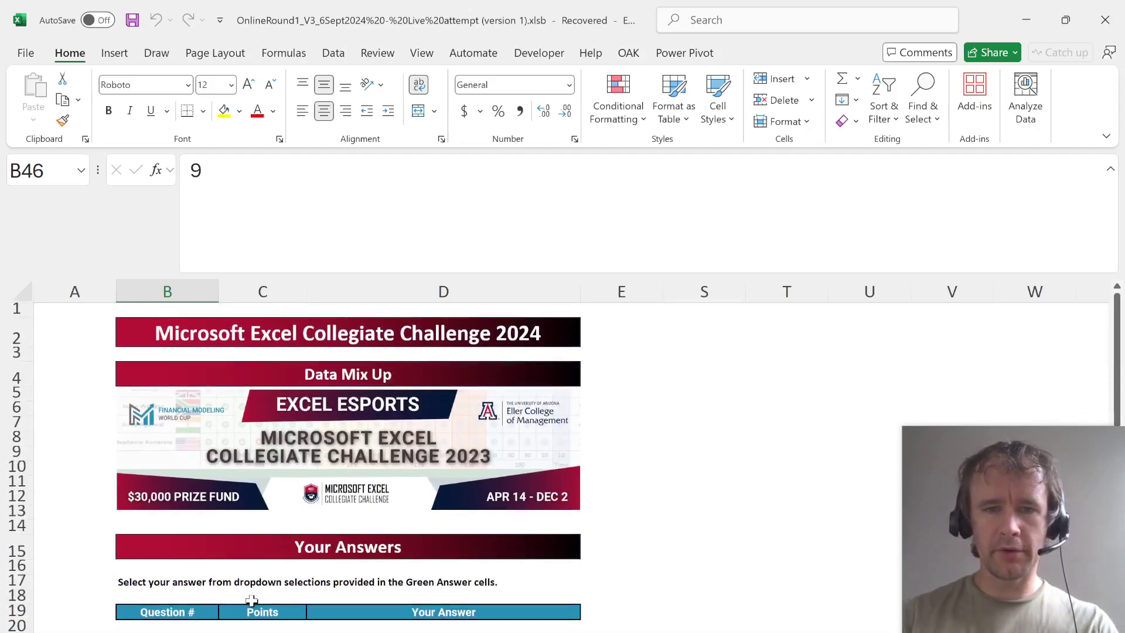